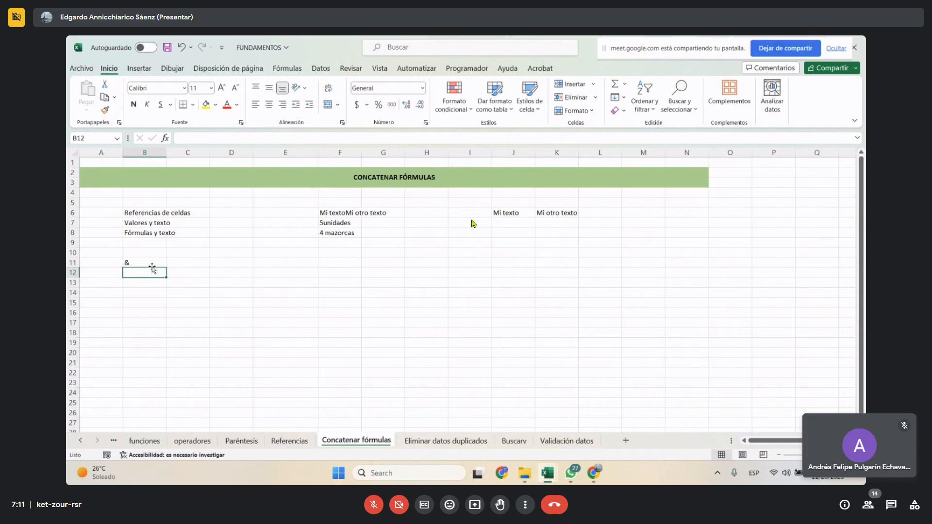
- Examine the ampersand in B11, the concatenation formula in F6 and its source texts in J6 and K6
{"action": "left_click", "coordinate": [140, 263]}
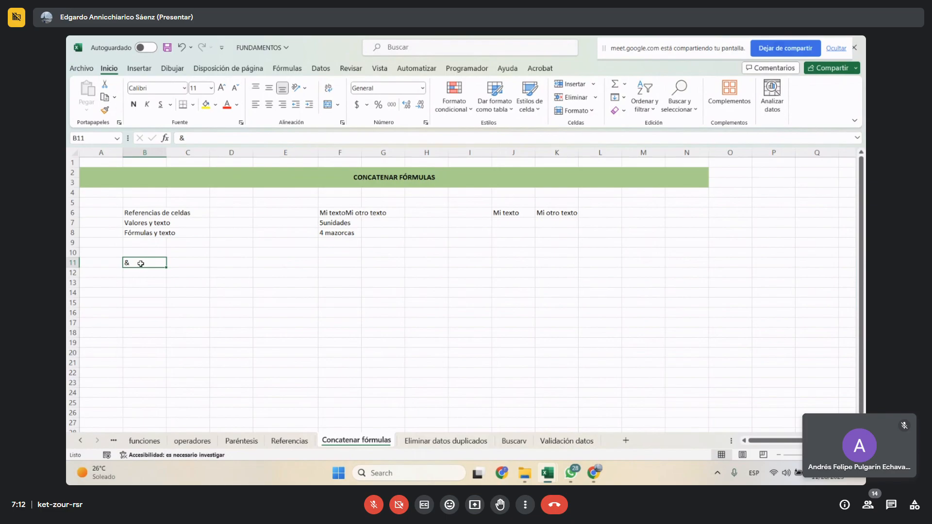
{"action": "left_click", "coordinate": [151, 274]}
{"action": "left_click", "coordinate": [146, 265]}
{"action": "left_click", "coordinate": [342, 213]}
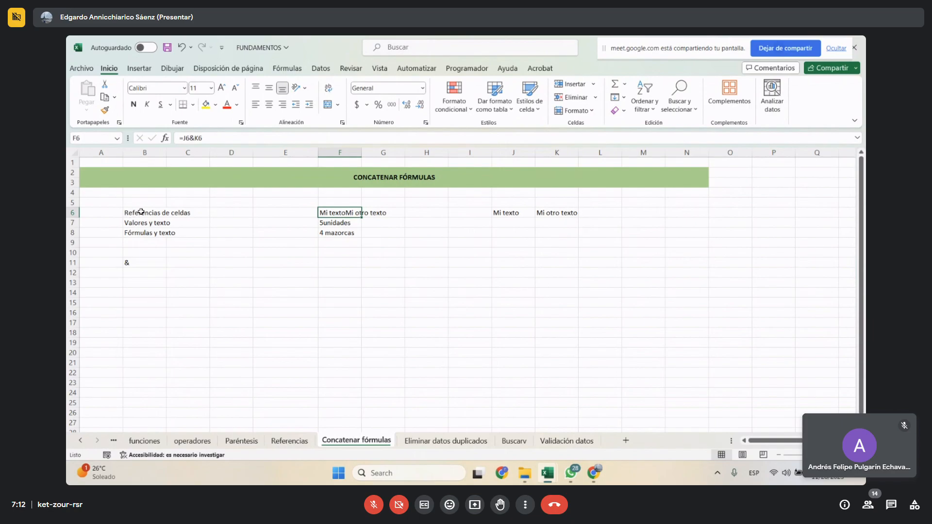
{"action": "left_click", "coordinate": [510, 214]}
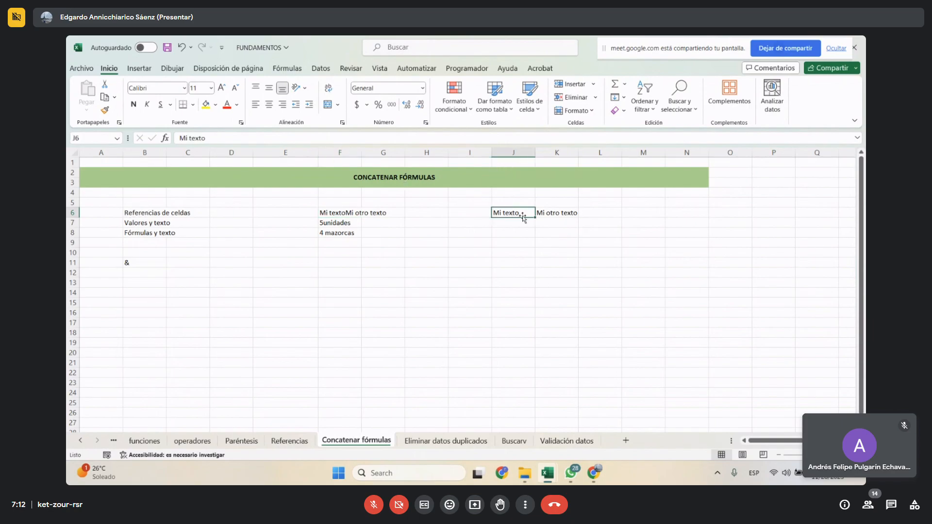
{"action": "left_click", "coordinate": [559, 215]}
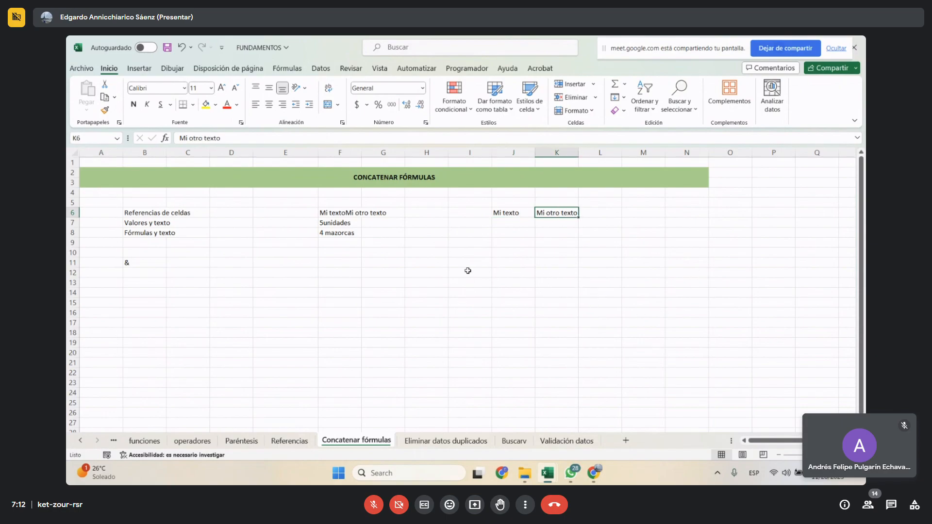
- Widen column F to fit its text and enter =J6&K6 in G6 to join the two source texts
{"action": "left_click_drag", "start_coordinate": [362, 152], "coordinate": [397, 152]}
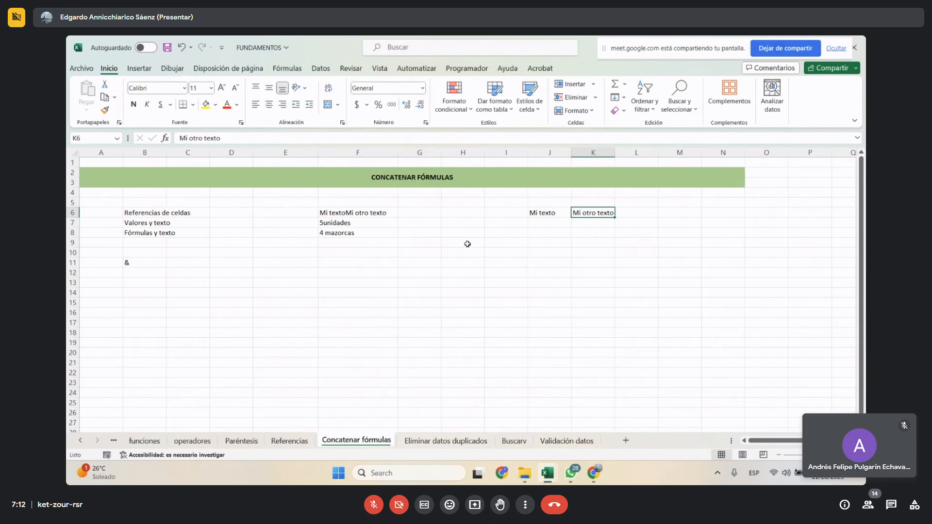
{"action": "left_click", "coordinate": [420, 212]}
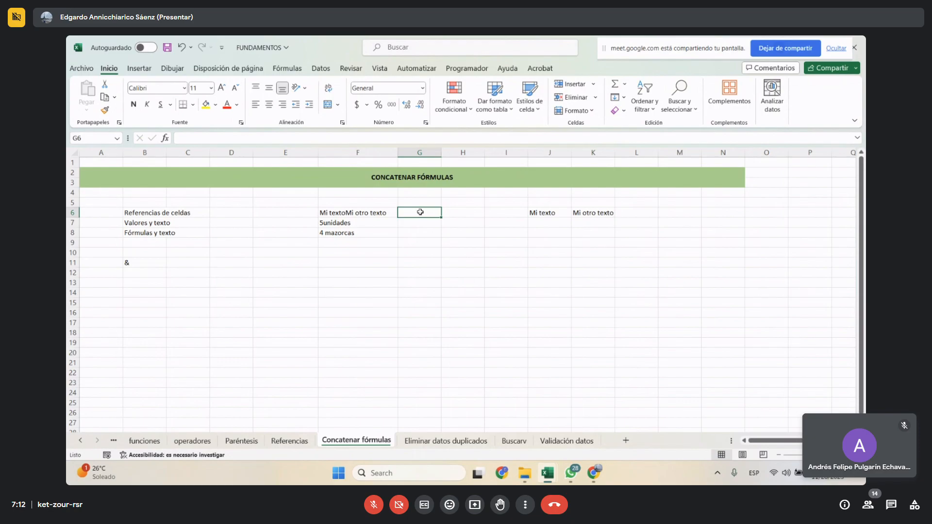
{"action": "type", "text": "="}
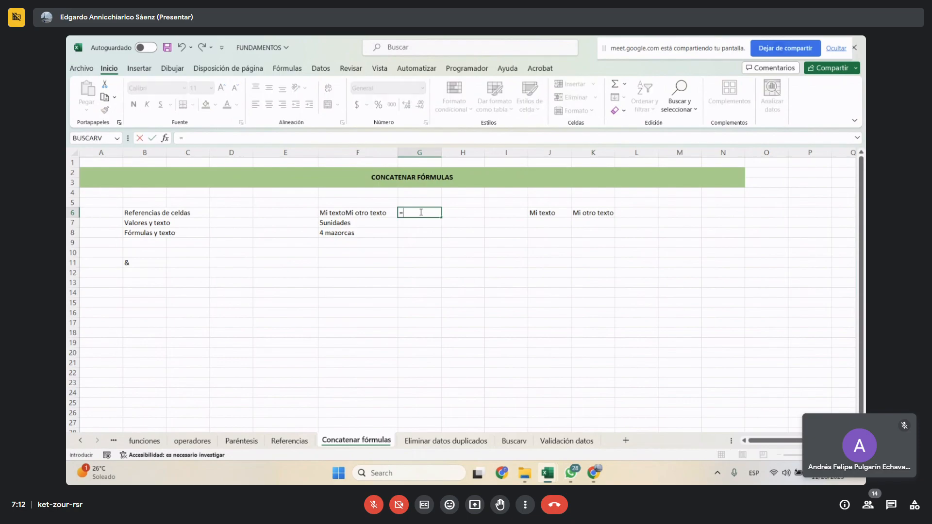
{"action": "left_click", "coordinate": [545, 214]}
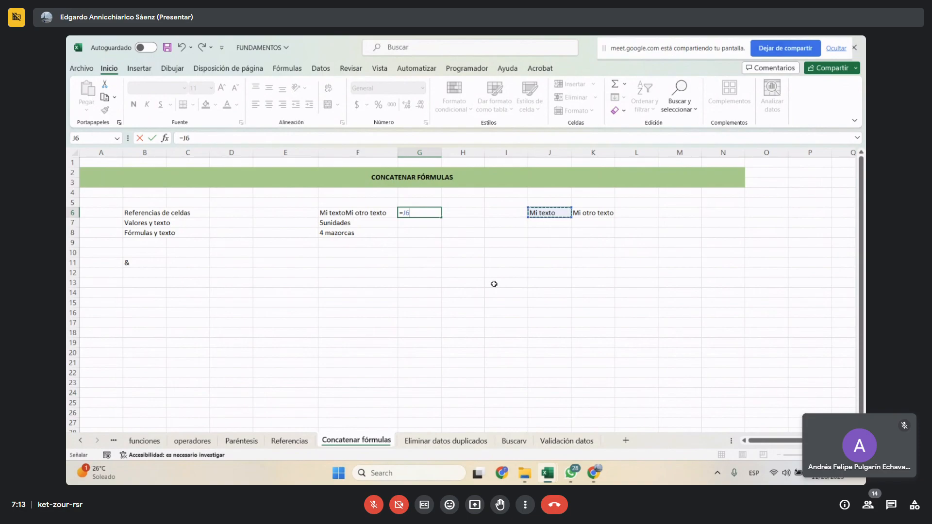
{"action": "type", "text": "&"}
{"action": "left_click", "coordinate": [593, 216]}
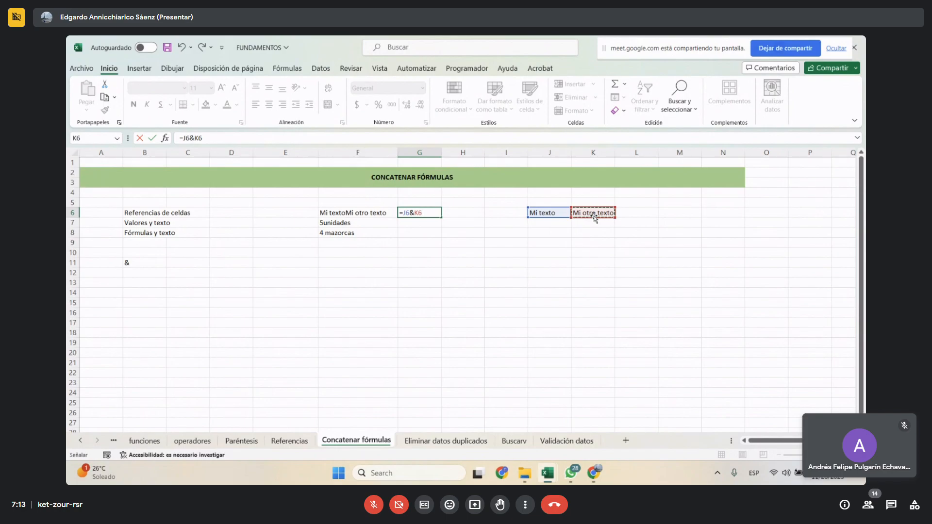
{"action": "key", "text": "Return"}
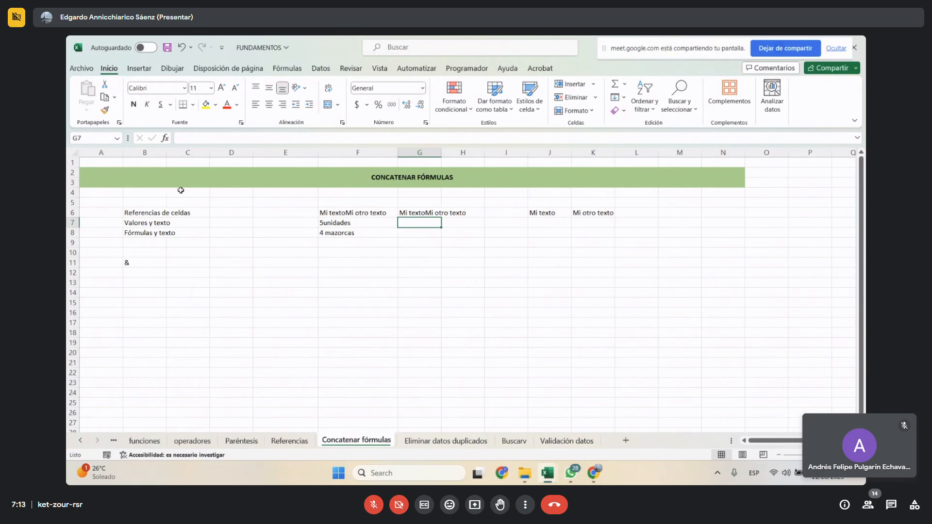
- Widen column G until the joined text in G6 fits with a little spare room
{"action": "left_click_drag", "start_coordinate": [441, 152], "coordinate": [466, 152]}
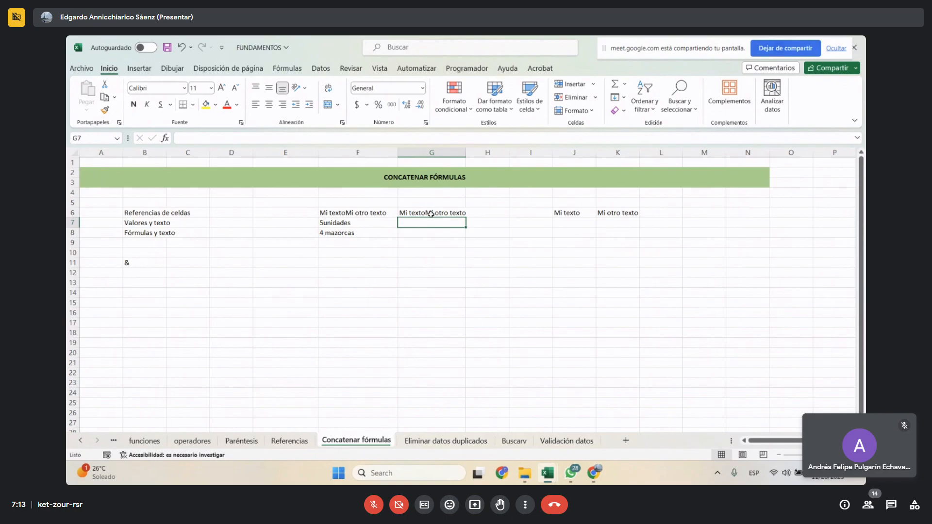
{"action": "left_click", "coordinate": [433, 214]}
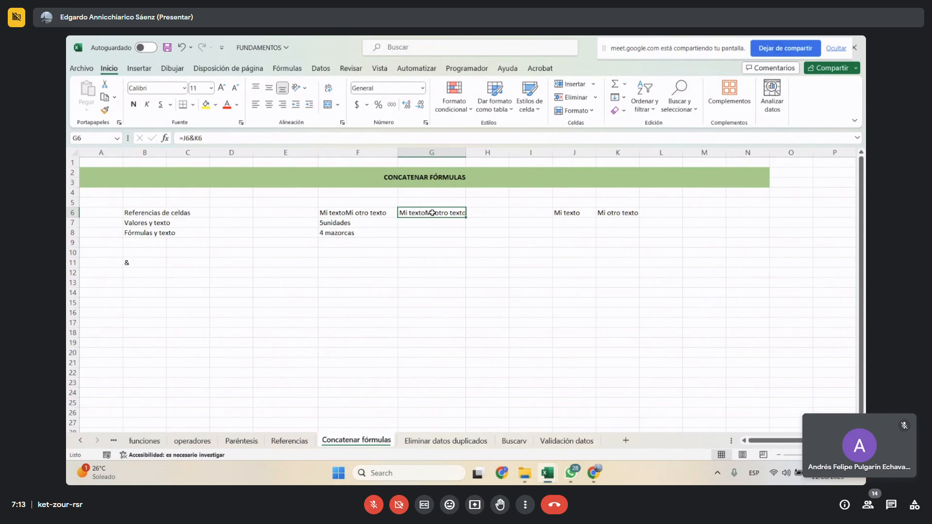
{"action": "left_click_drag", "start_coordinate": [466, 153], "coordinate": [475, 154]}
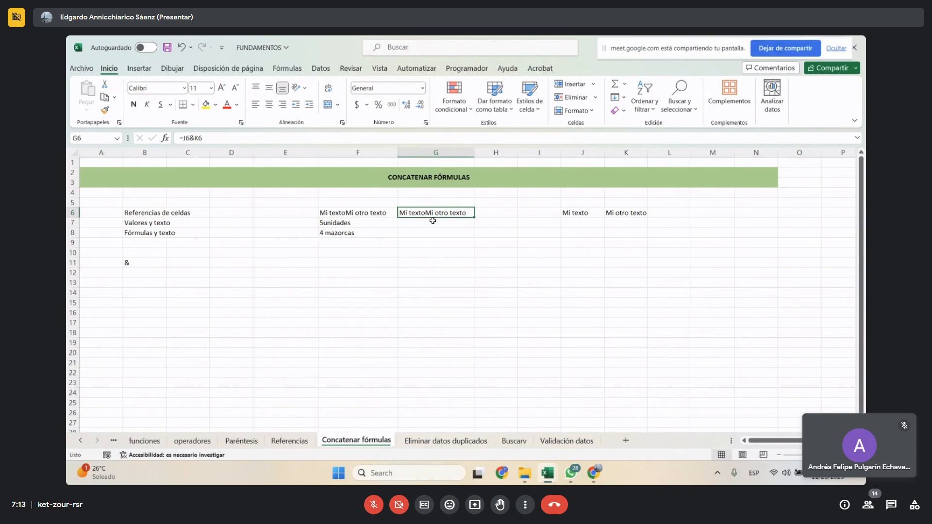
- Edit the G6 formula to =J6& " "&K6 so a space separates the two texts
{"action": "left_click", "coordinate": [146, 265]}
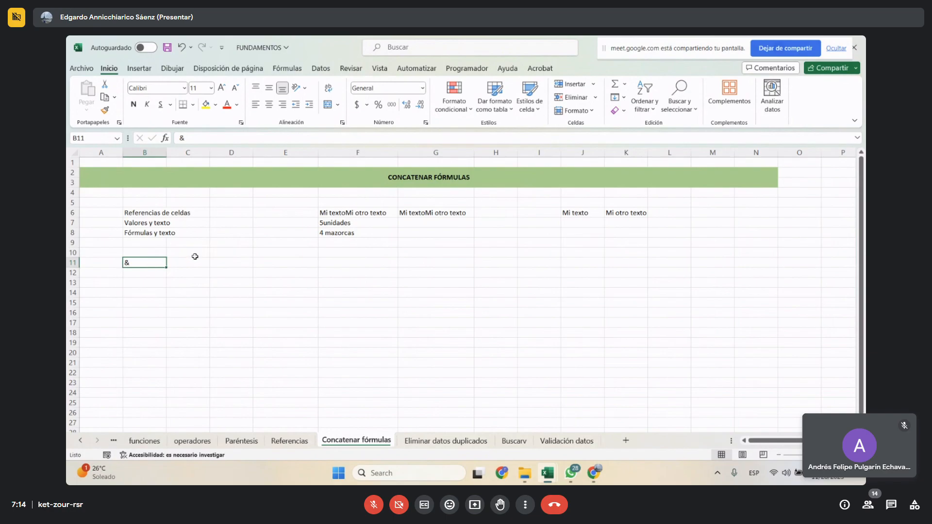
{"action": "left_click", "coordinate": [427, 215]}
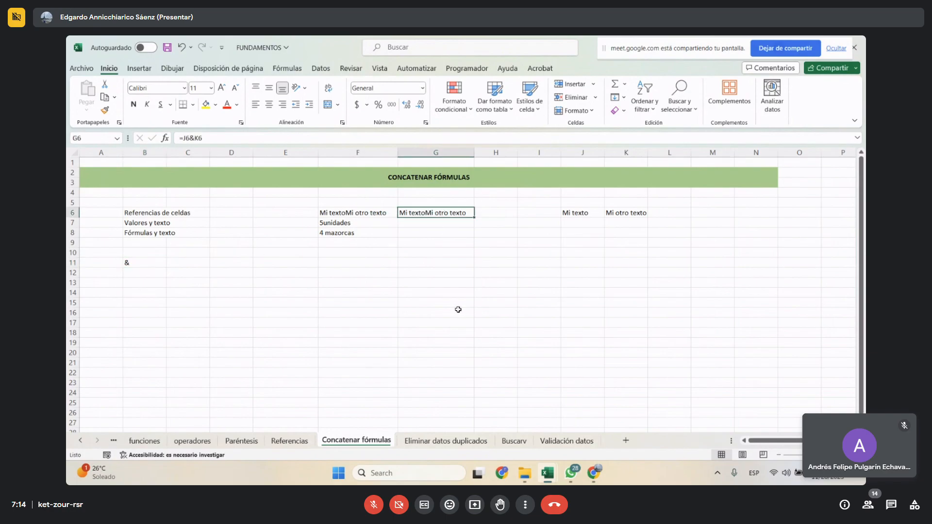
{"action": "mouse_move", "coordinate": [810, 455]}
{"action": "left_mouse_down"}
{"action": "mouse_move", "coordinate": [826, 455]}
{"action": "mouse_move", "coordinate": [814, 455]}
{"action": "left_mouse_up"}
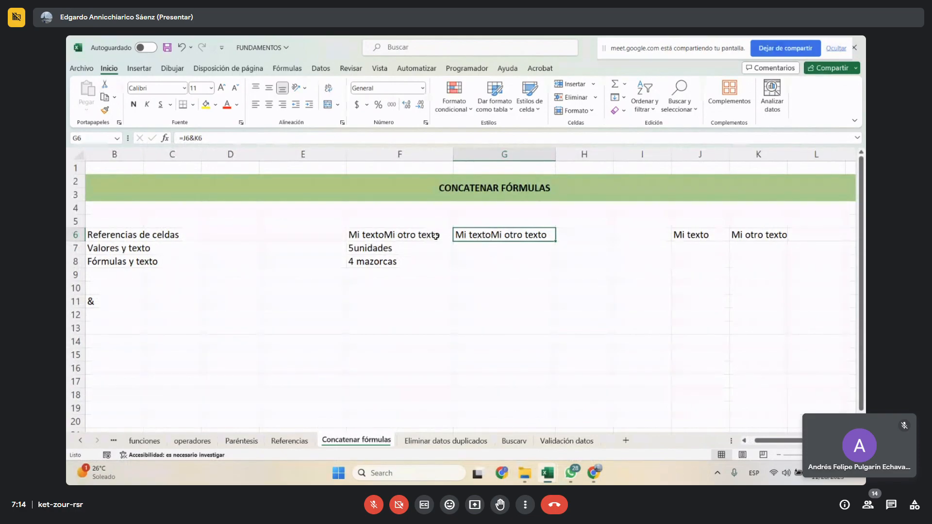
{"action": "left_click", "coordinate": [194, 138]}
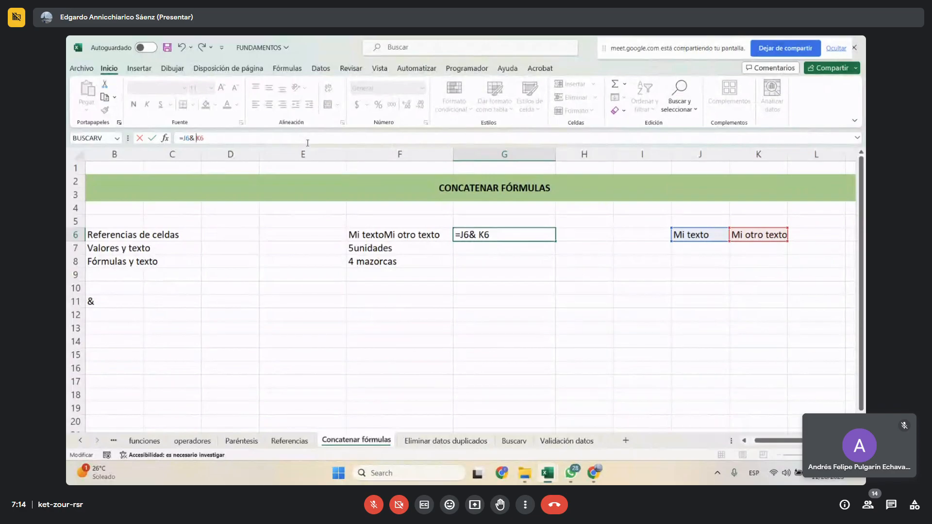
{"action": "type", "text": "\""}
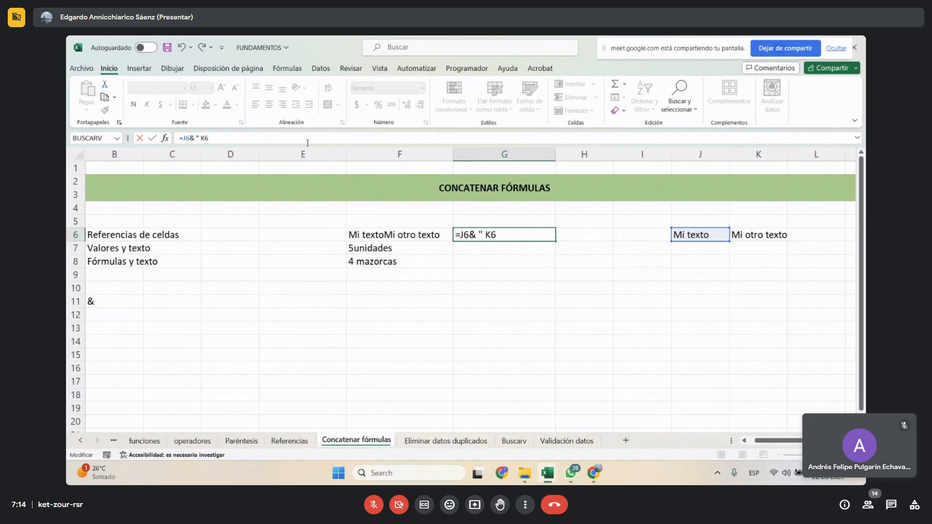
{"action": "type", "text": "\""}
{"action": "type", "text": "&"}
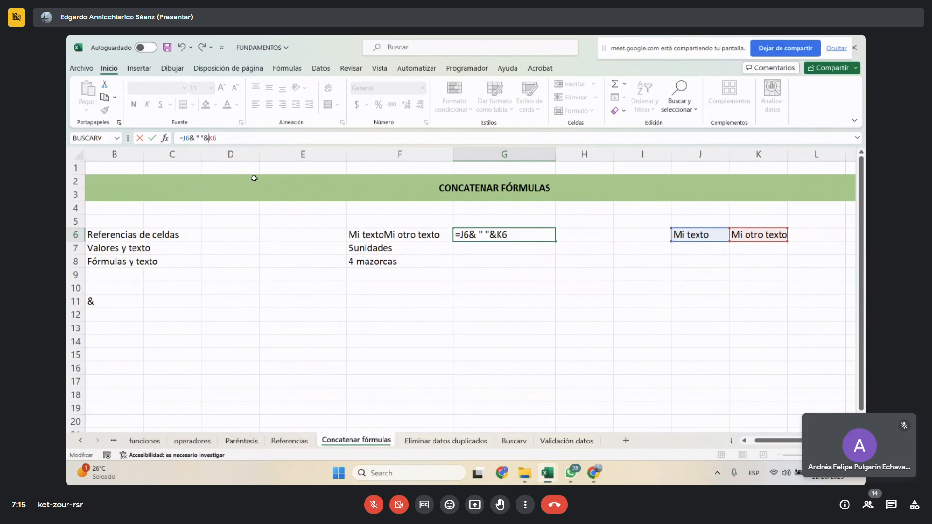
{"action": "key", "text": "Return"}
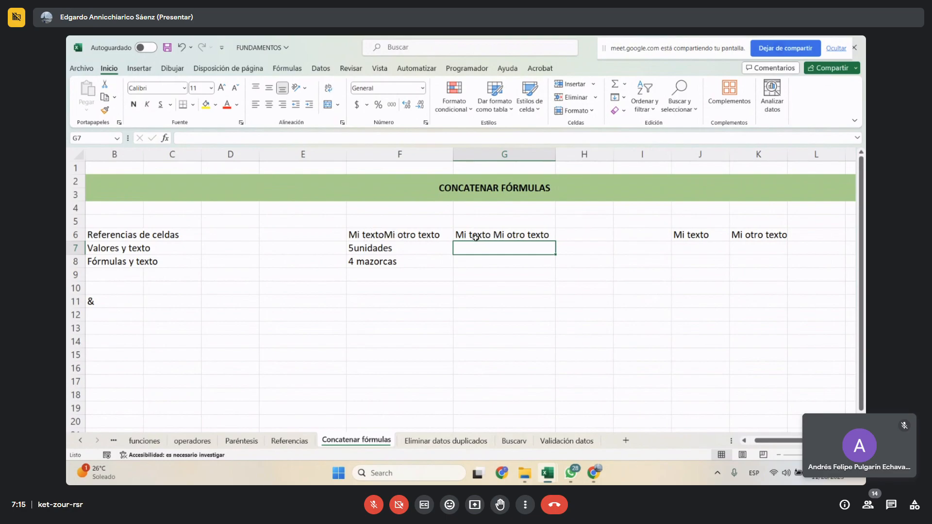
{"action": "left_click", "coordinate": [495, 234]}
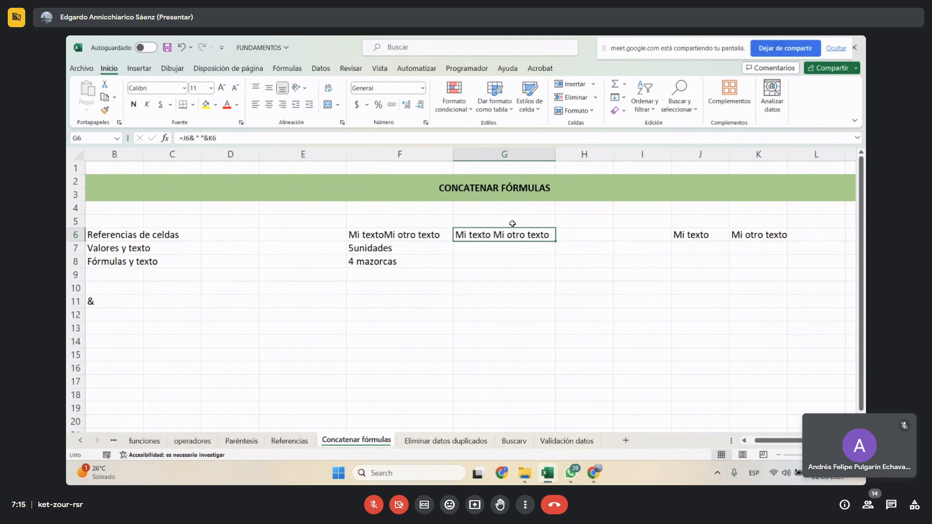
- Enter =5&" unidades" in G7 to join a number with literal text
{"action": "left_click", "coordinate": [443, 250]}
{"action": "left_click", "coordinate": [523, 253]}
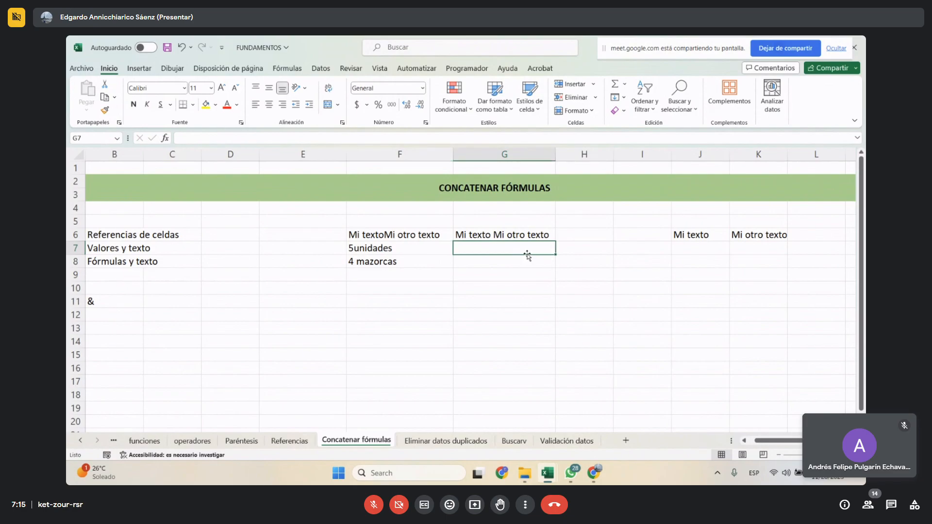
{"action": "type", "text": "="}
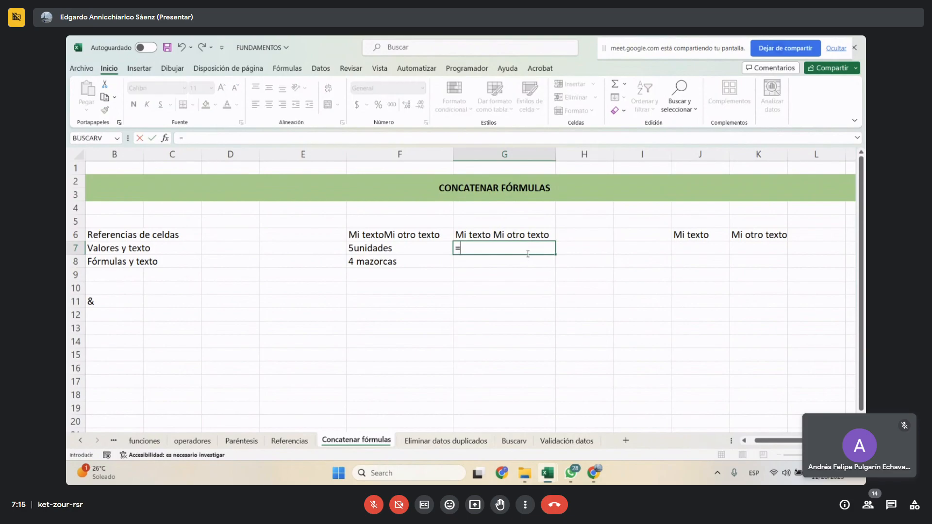
{"action": "type", "text": "5"}
{"action": "type", "text": "&"}
{"action": "type", "text": "unidades"}
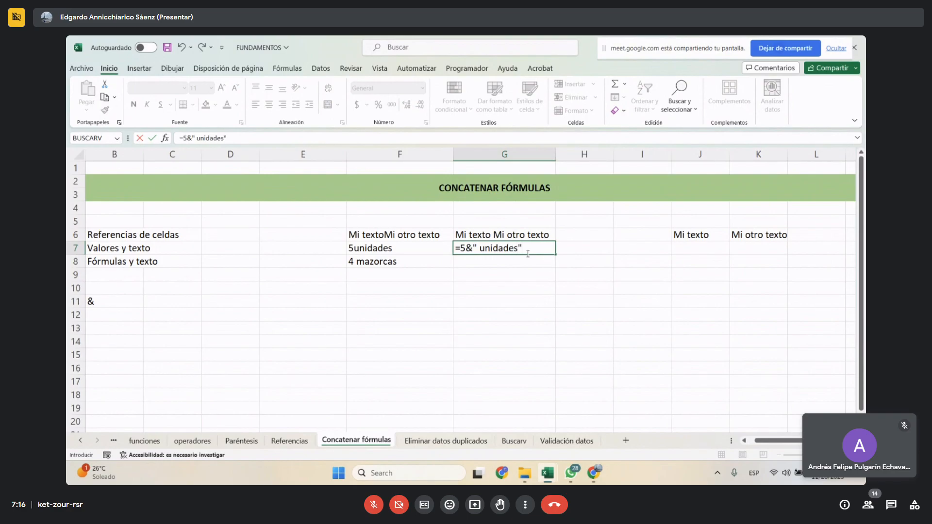
{"action": "type", "text": "\""}
{"action": "key", "text": "Return"}
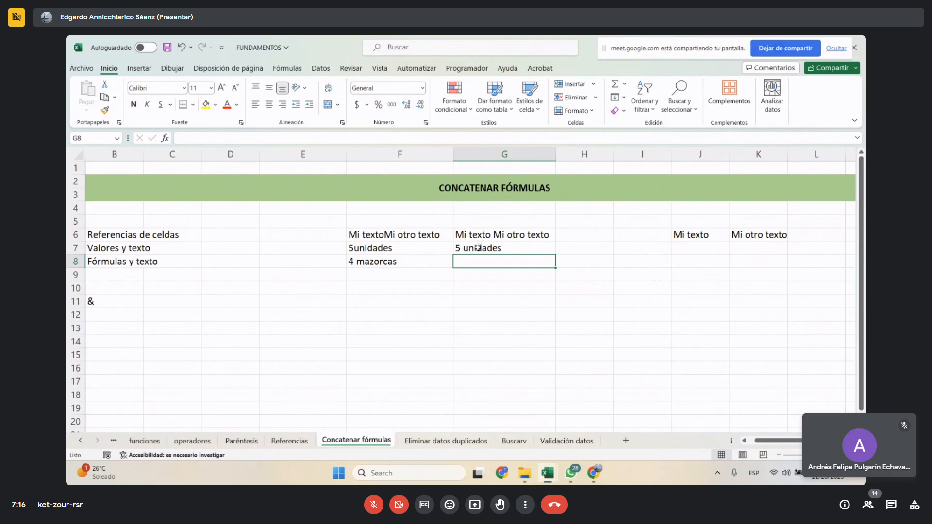
{"action": "left_click", "coordinate": [479, 247]}
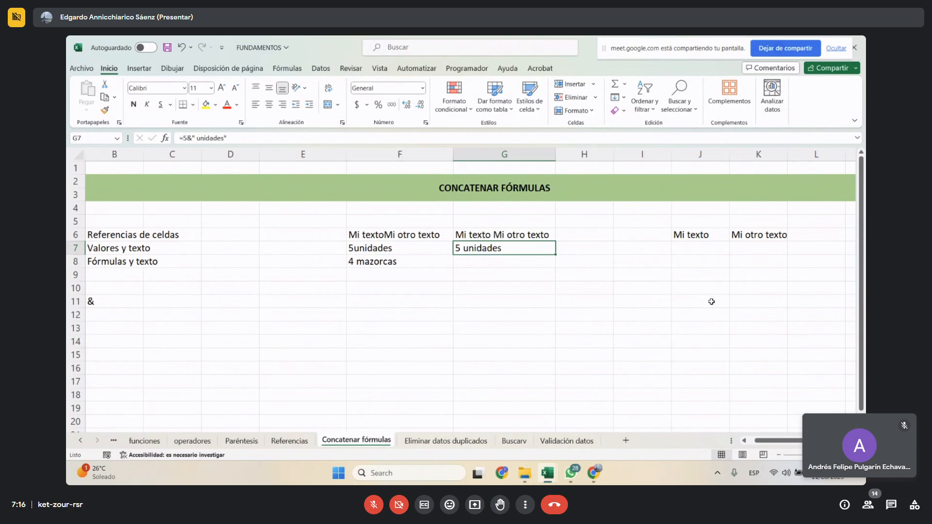
- Enter the sample texts "hola" in J10 and "chao" in K10
{"action": "left_click", "coordinate": [684, 288]}
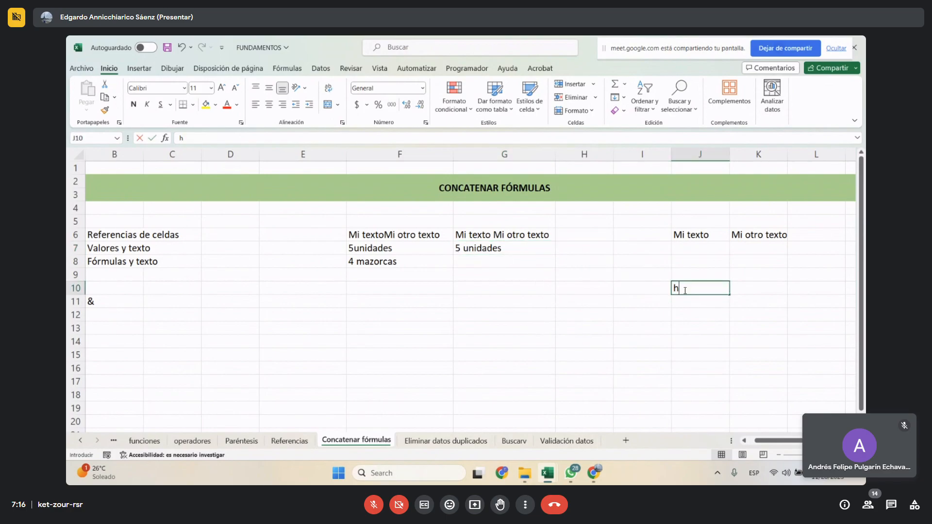
{"action": "type", "text": "hola"}
{"action": "key", "text": "Tab"}
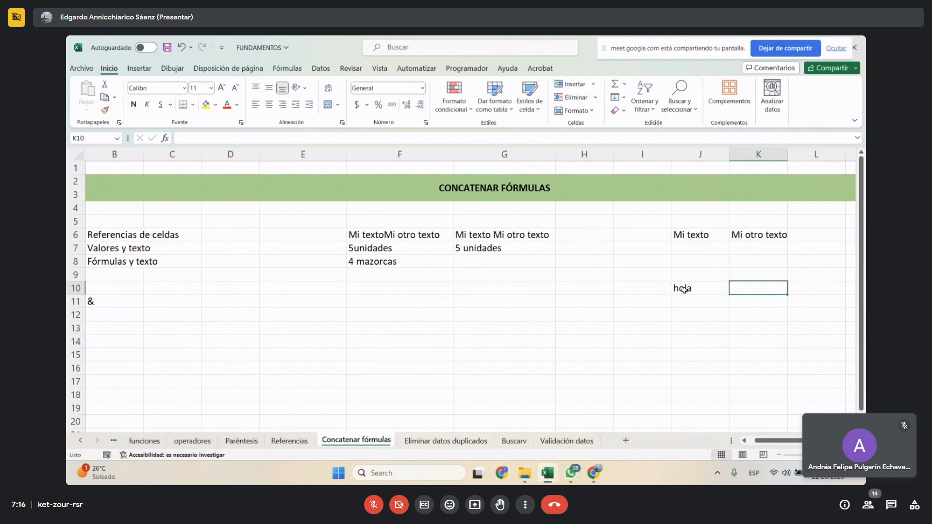
{"action": "type", "text": "chao"}
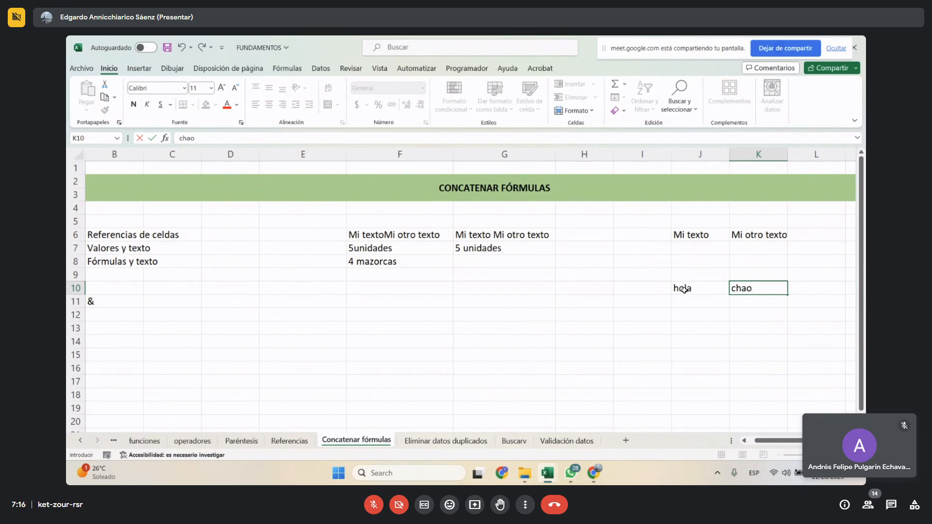
{"action": "left_click", "coordinate": [592, 301]}
{"action": "left_click", "coordinate": [702, 294]}
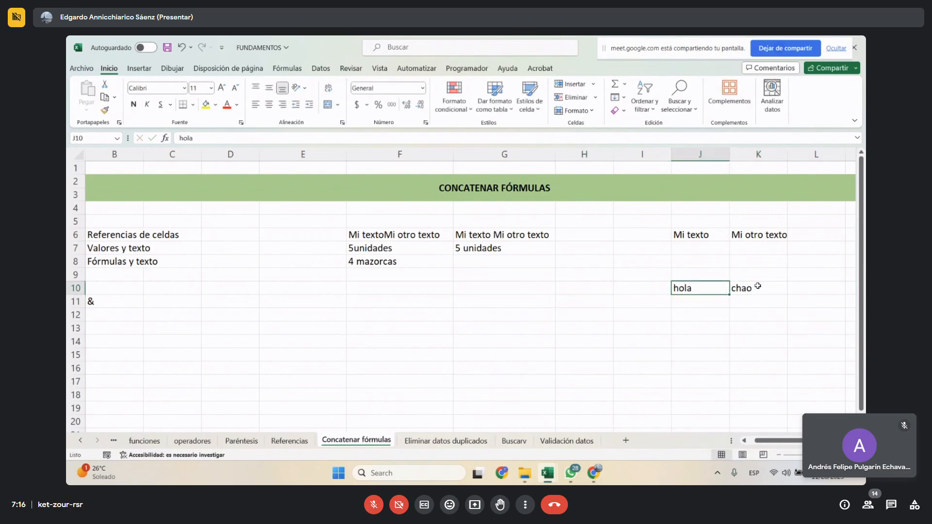
- Concatenate the two sample words in H10 with the formula =J10&K10
{"action": "left_click", "coordinate": [604, 292]}
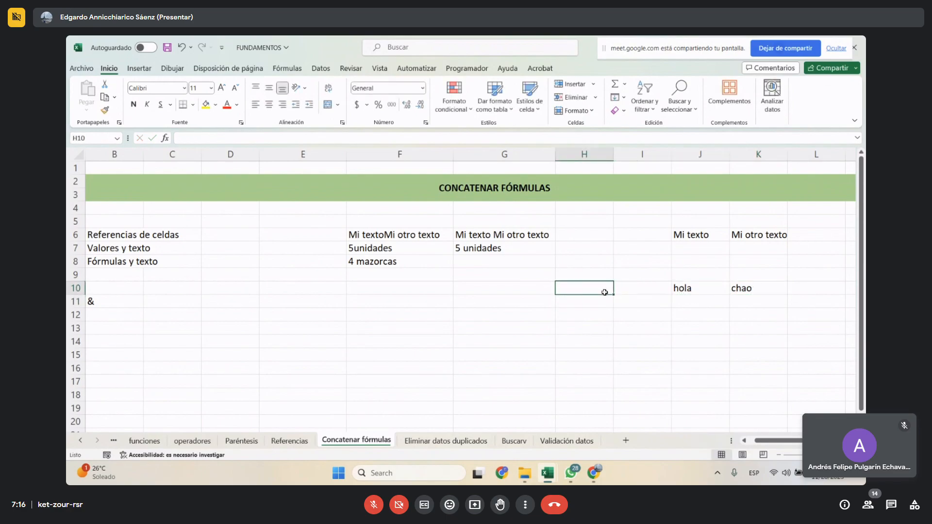
{"action": "type", "text": "="}
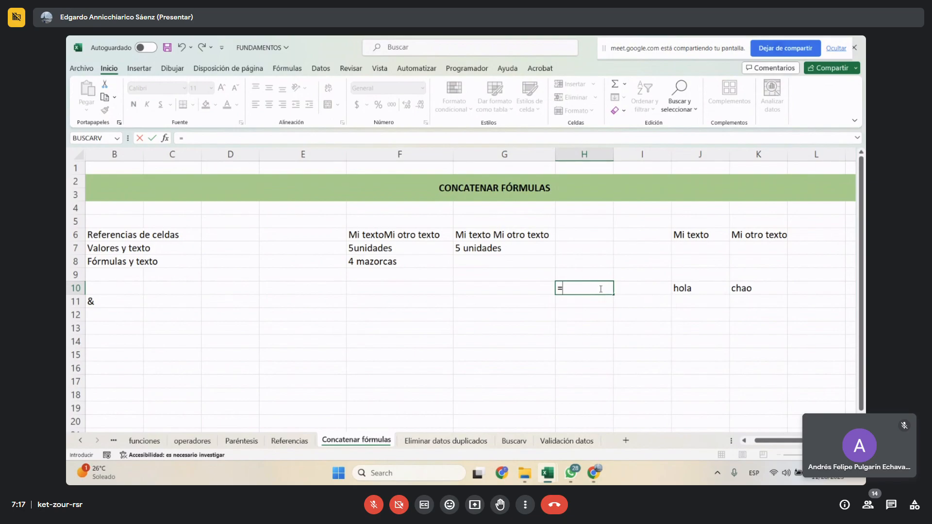
{"action": "left_click", "coordinate": [696, 290]}
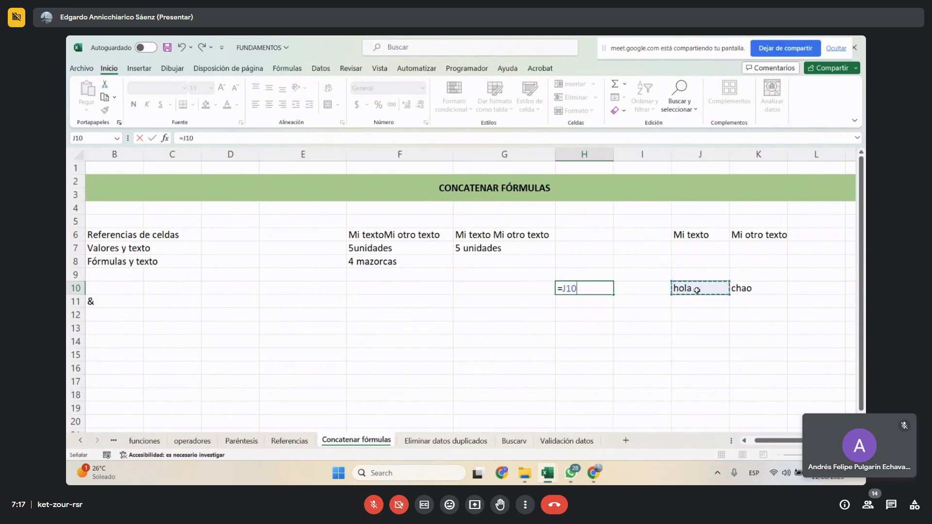
{"action": "type", "text": "&"}
{"action": "left_click", "coordinate": [766, 294]}
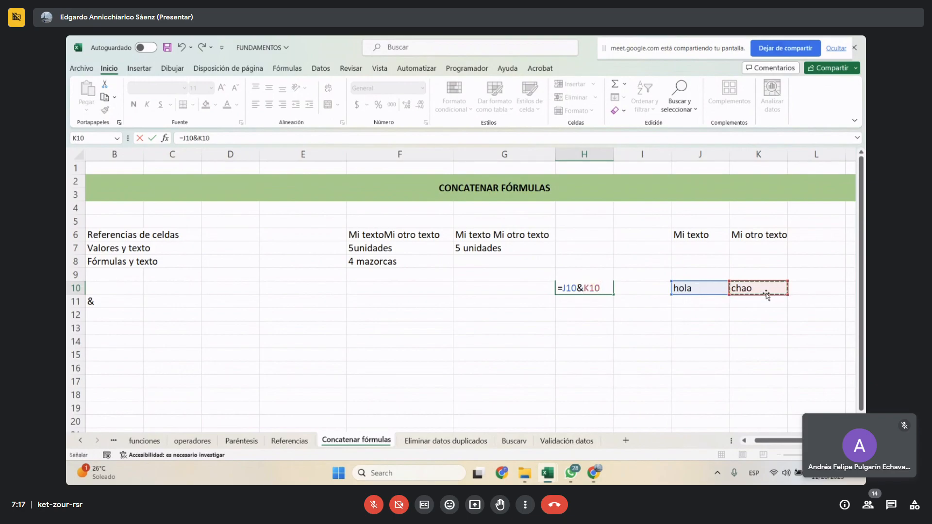
{"action": "key", "text": "Return"}
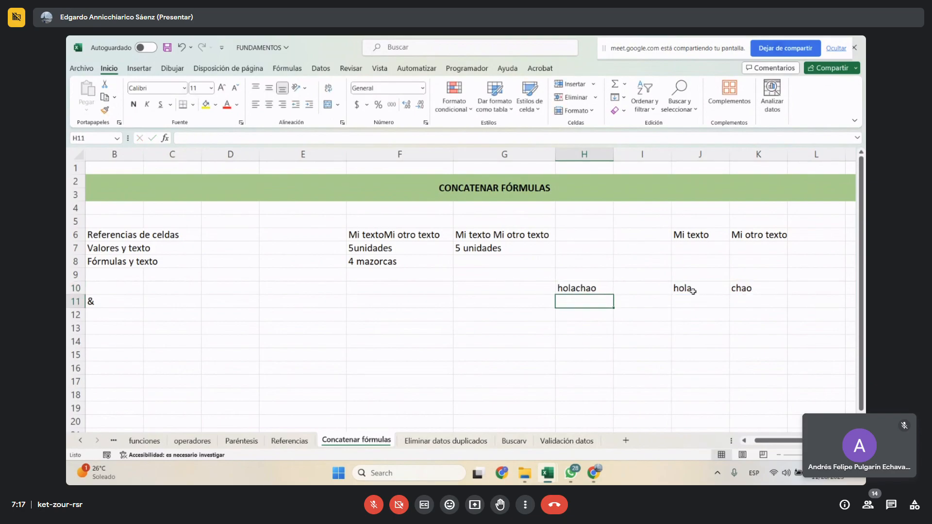
- Compare the concatenation formulas in H10 and G6 to see how the space between the texts is built
{"action": "left_click", "coordinate": [578, 291]}
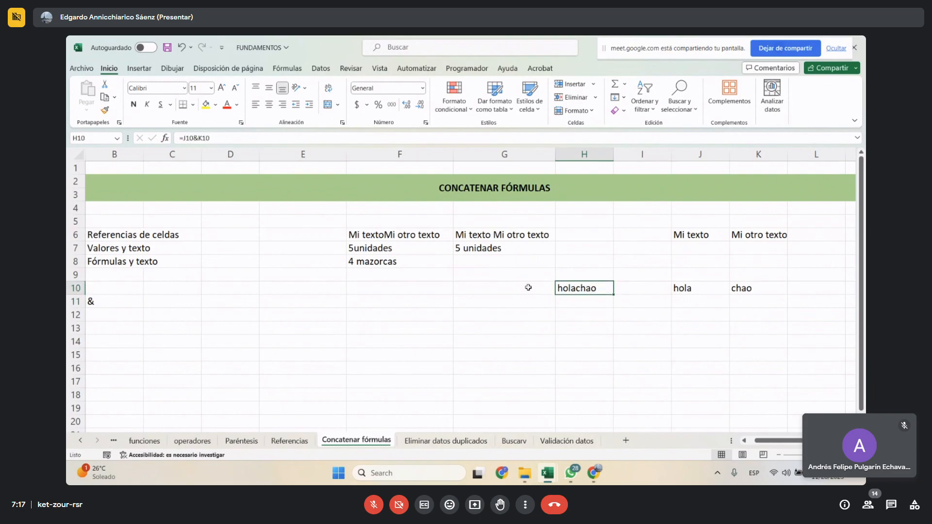
{"action": "left_click", "coordinate": [578, 327]}
{"action": "left_click", "coordinate": [575, 293]}
{"action": "left_click", "coordinate": [511, 236]}
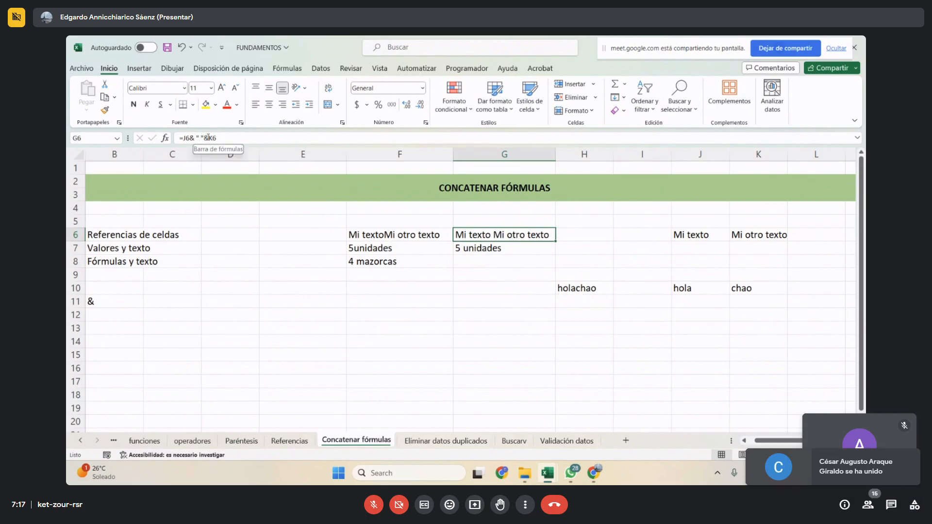
{"action": "left_click", "coordinate": [581, 289]}
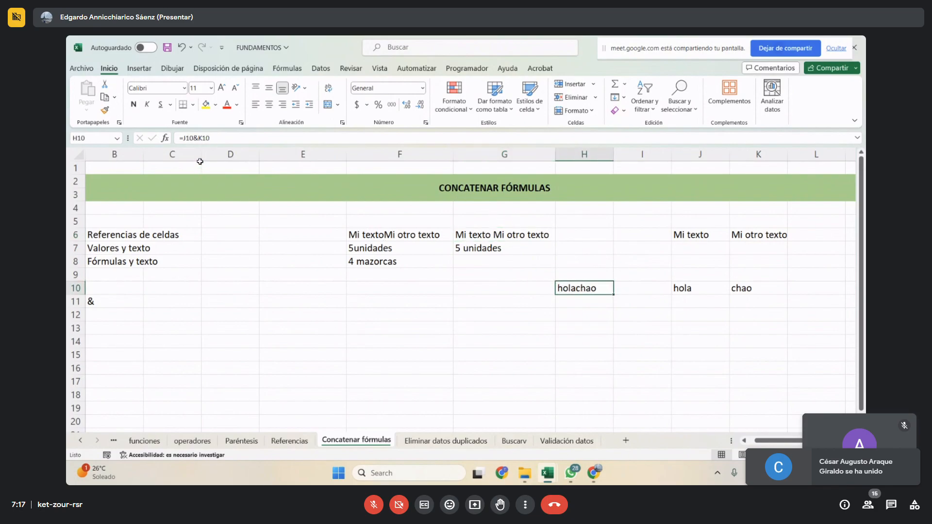
{"action": "left_click", "coordinate": [199, 138]}
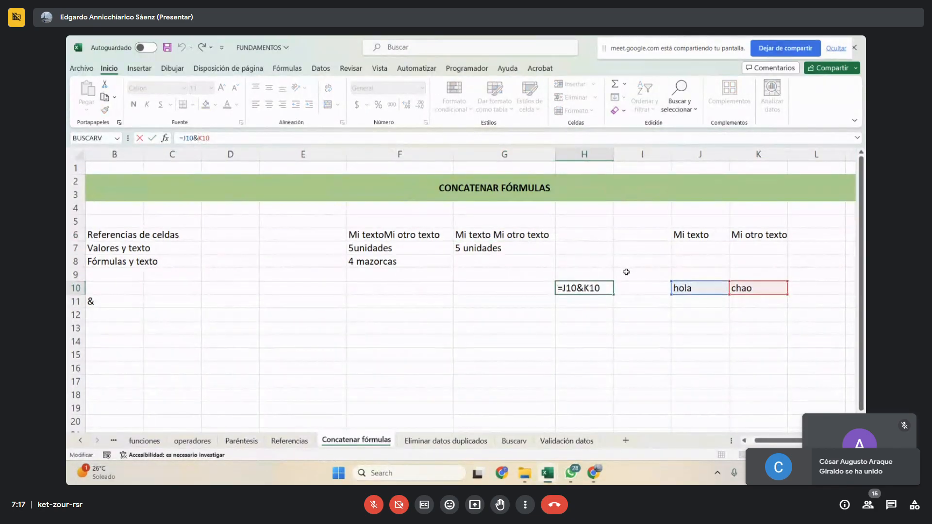
{"action": "left_click", "coordinate": [508, 313]}
{"action": "key", "text": "Escape"}
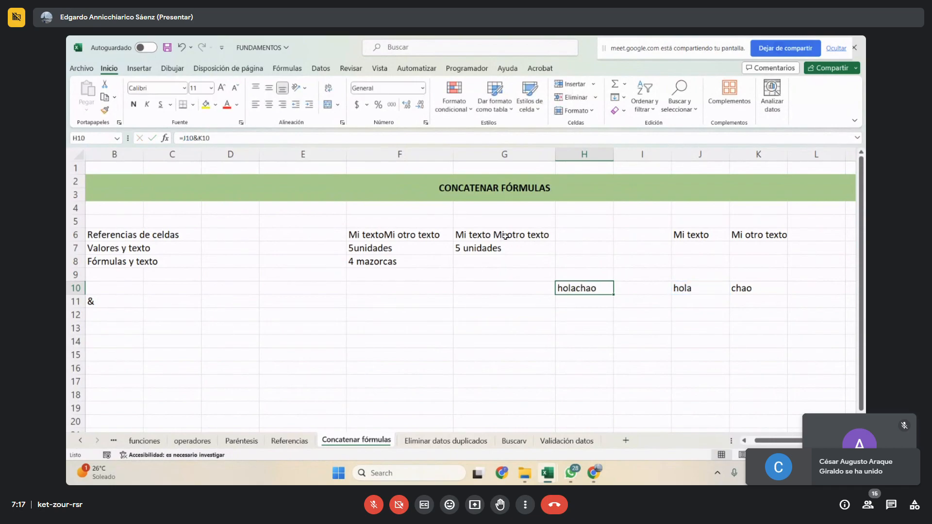
{"action": "left_click", "coordinate": [504, 238]}
{"action": "left_click", "coordinate": [570, 291]}
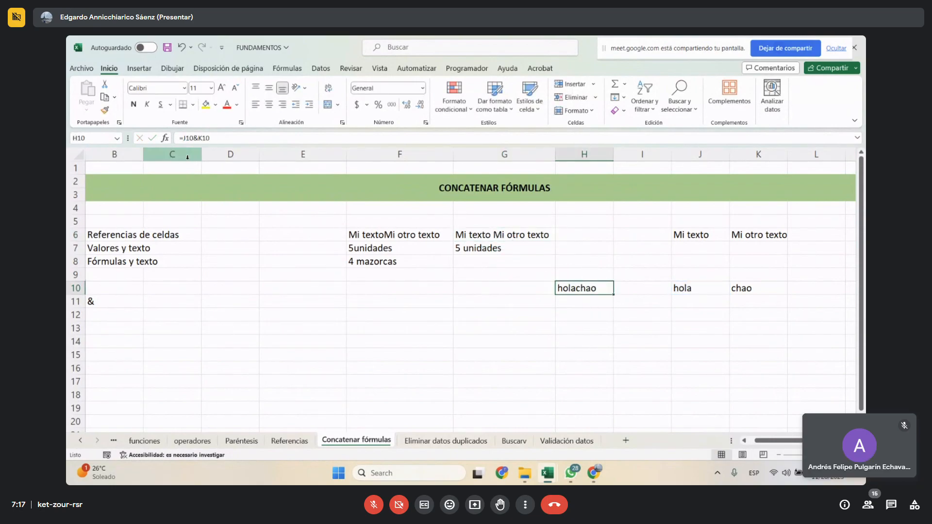
- Edit the H10 formula to =J10& " "&K10 so a space separates the two words
{"action": "left_click", "coordinate": [198, 138]}
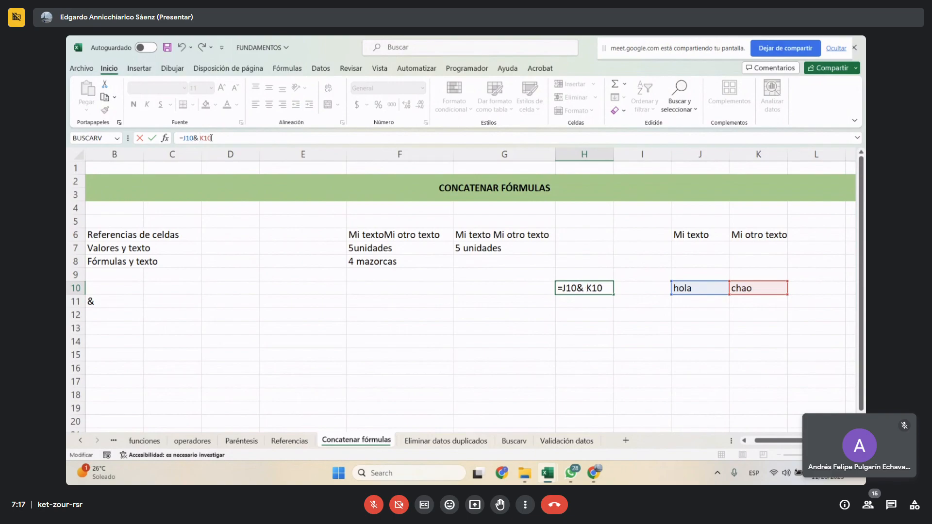
{"action": "type", "text": "\""}
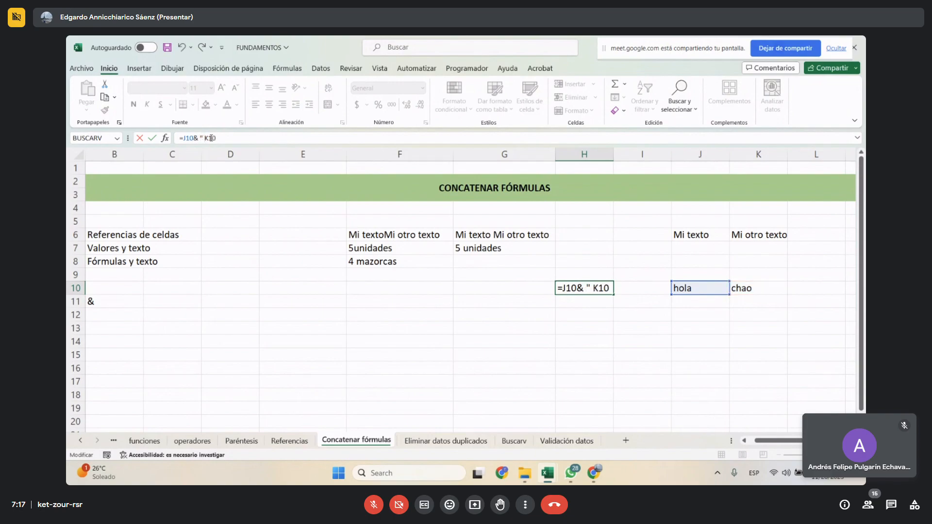
{"action": "type", "text": " \"&"}
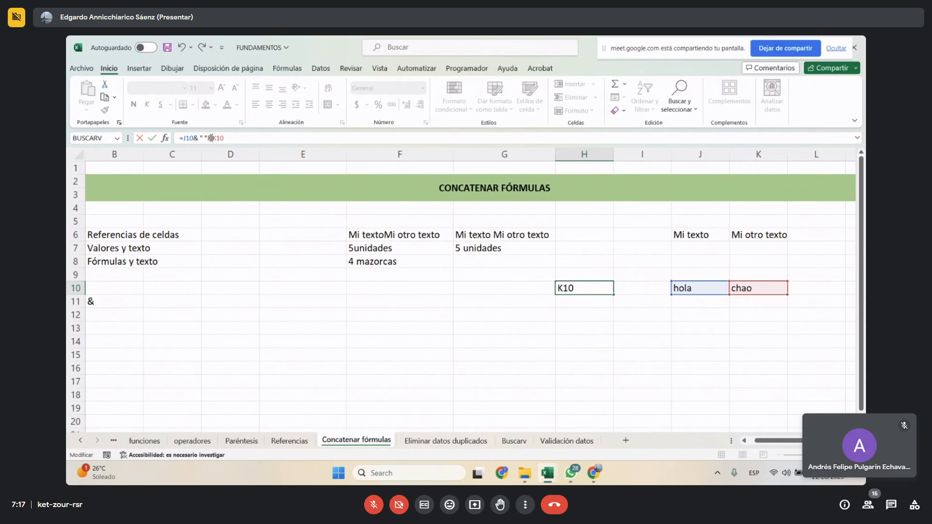
{"action": "key", "text": "Return"}
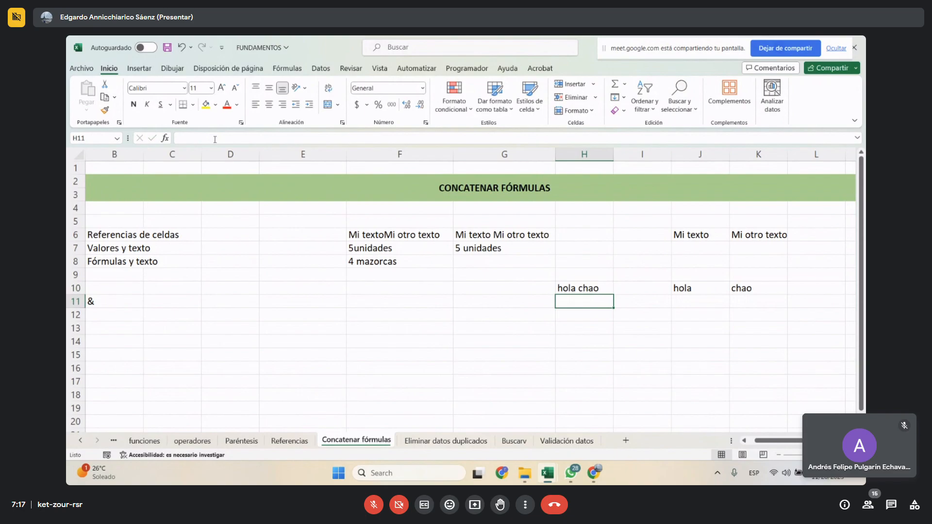
- Clear the concatenation formula from H10
{"action": "left_click", "coordinate": [584, 288]}
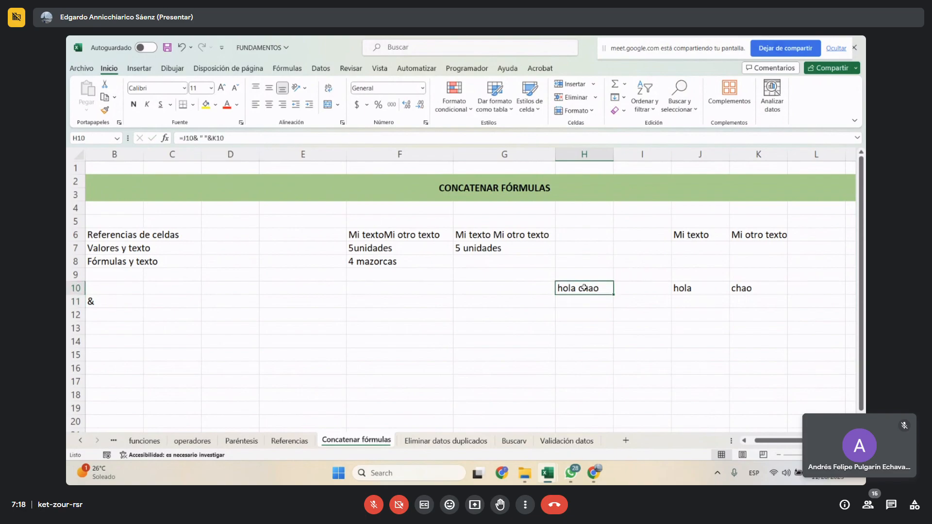
{"action": "key", "text": "Delete"}
{"action": "key", "text": "Right"}
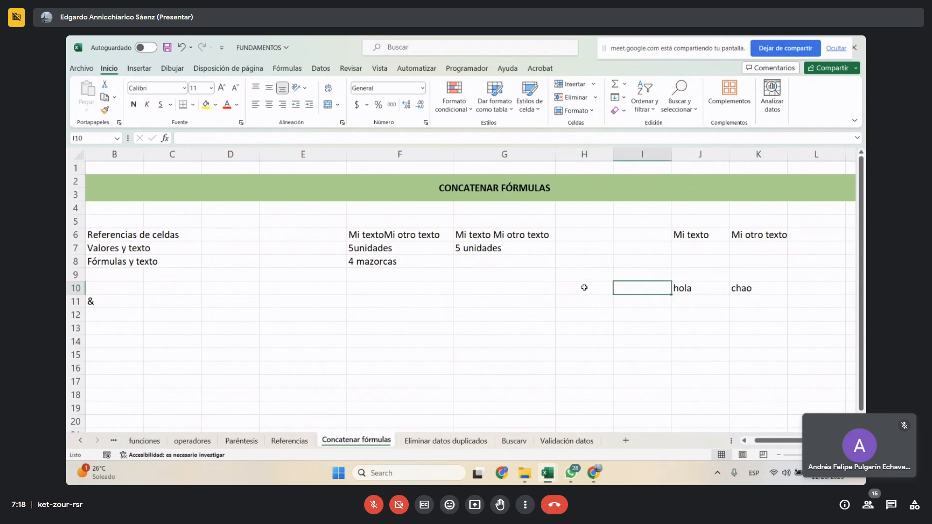
- Examine the number-and-text formula in G7, and compare it with the formulas in G6 and F8
{"action": "double_click", "coordinate": [480, 249]}
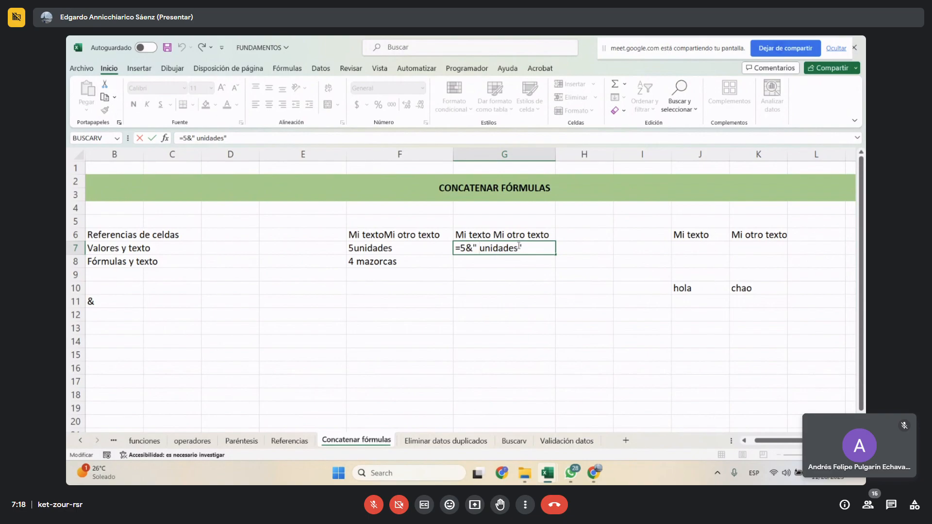
{"action": "left_click", "coordinate": [479, 248]}
{"action": "left_click", "coordinate": [515, 291]}
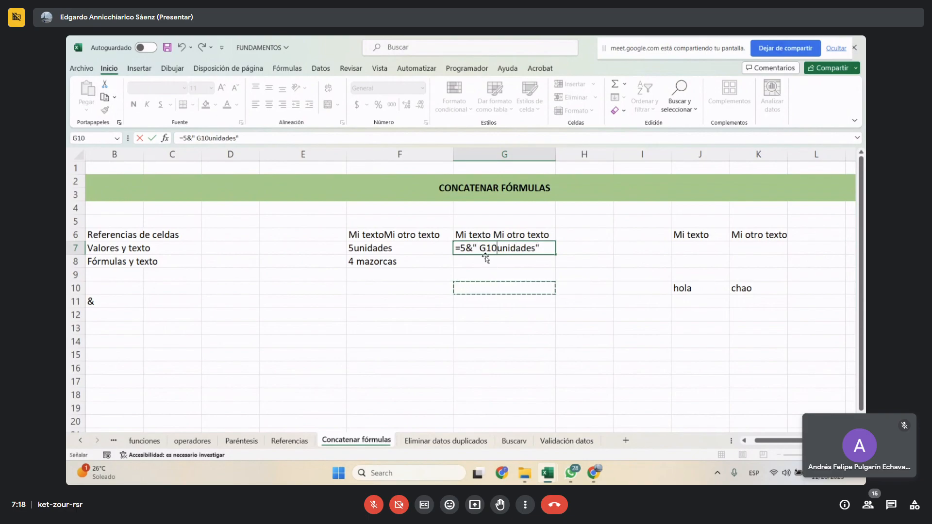
{"action": "key", "text": "Escape"}
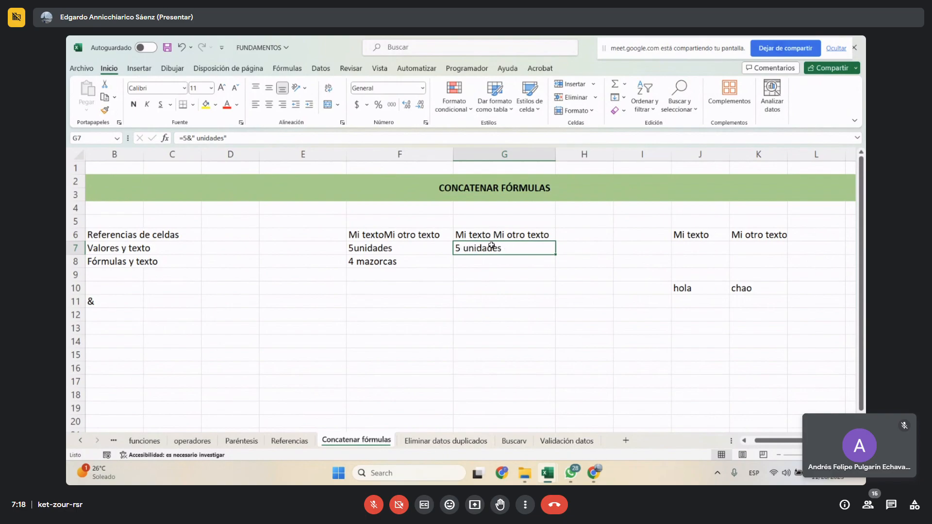
{"action": "double_click", "coordinate": [471, 249]}
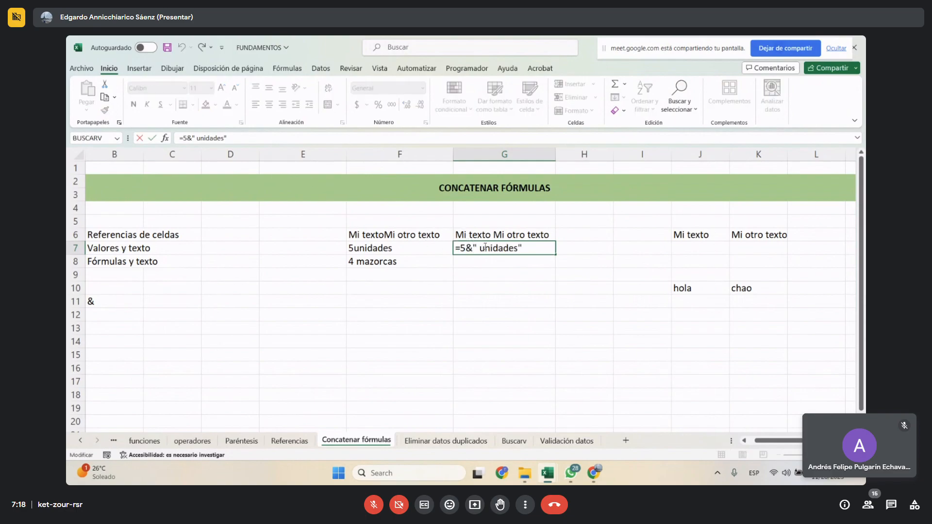
{"action": "key", "text": "Escape"}
{"action": "left_click", "coordinate": [489, 298]}
{"action": "left_click", "coordinate": [492, 250]}
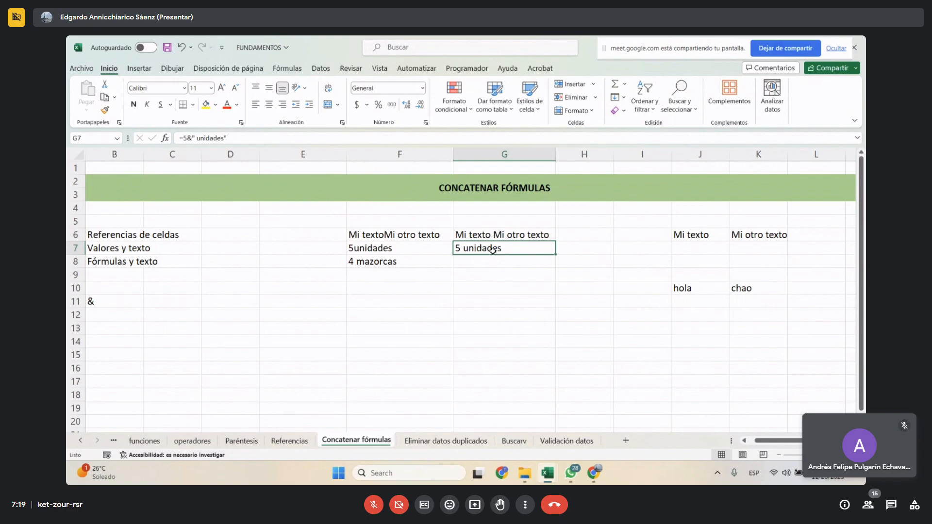
{"action": "left_click", "coordinate": [516, 234]}
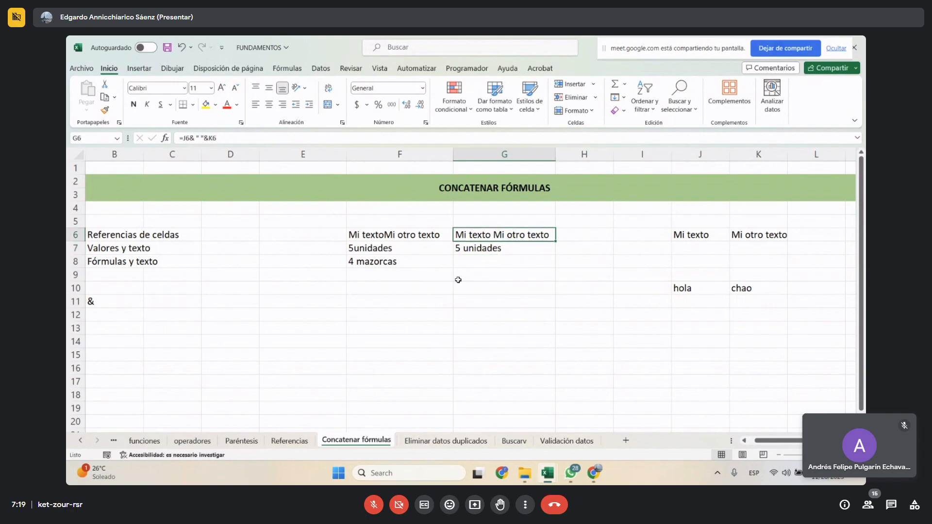
{"action": "left_click", "coordinate": [421, 266]}
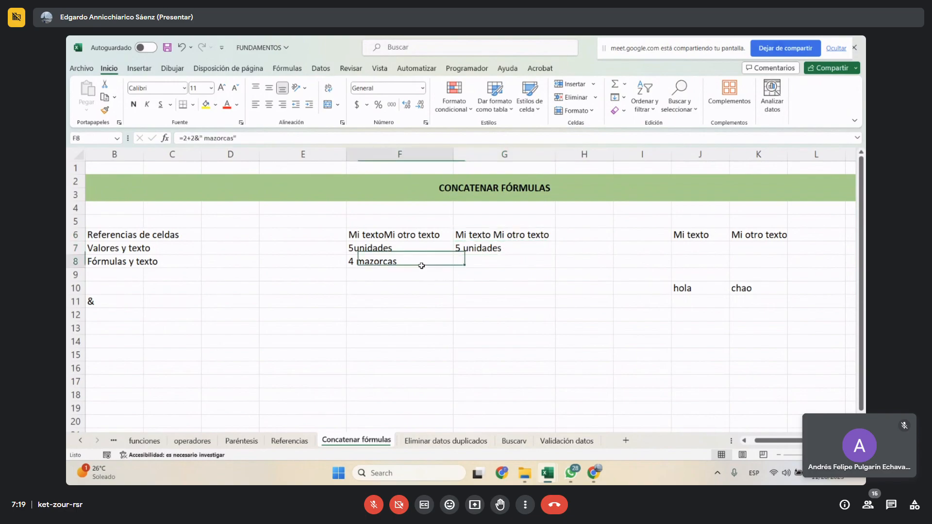
{"action": "left_click", "coordinate": [505, 236]}
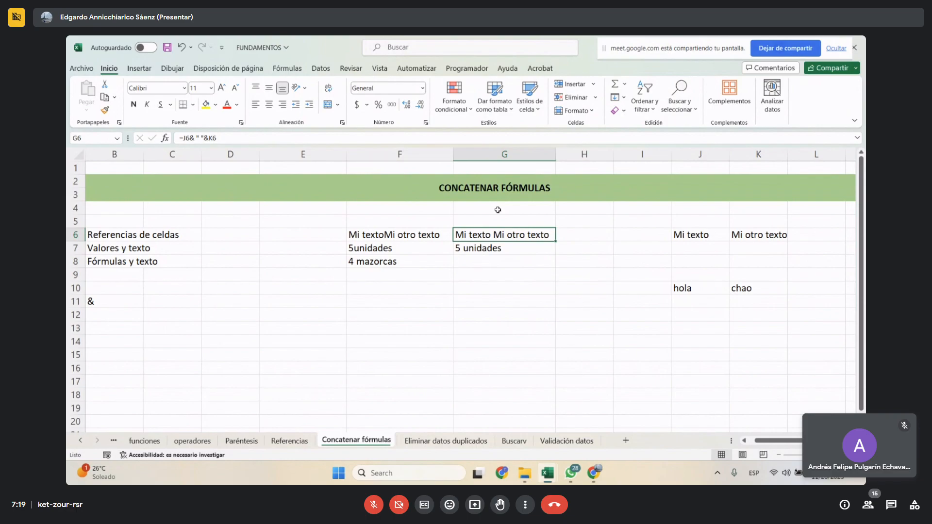
- Clear the practice formulas from G7 and G6
{"action": "left_click", "coordinate": [499, 249]}
{"action": "key", "text": "Delete"}
{"action": "left_click", "coordinate": [500, 235]}
{"action": "key", "text": "Delete"}
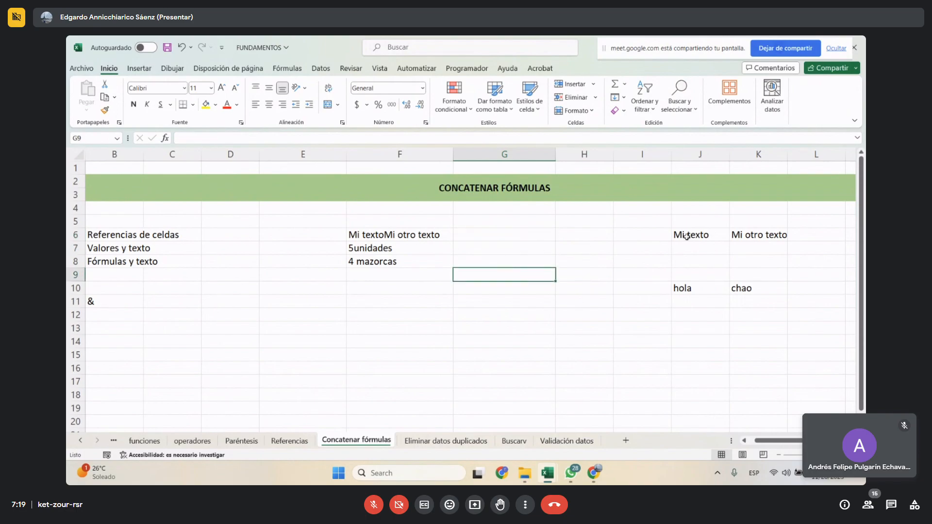
- Concatenate the texts of J6 and K6 in G6 with the formula =J6&K6
{"action": "left_click", "coordinate": [687, 235]}
{"action": "left_click", "coordinate": [772, 234]}
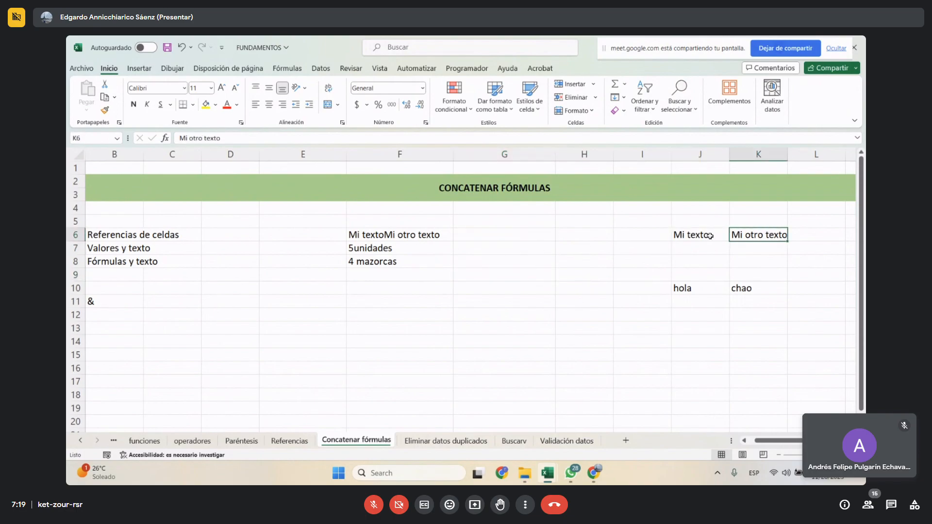
{"action": "left_click", "coordinate": [684, 236]}
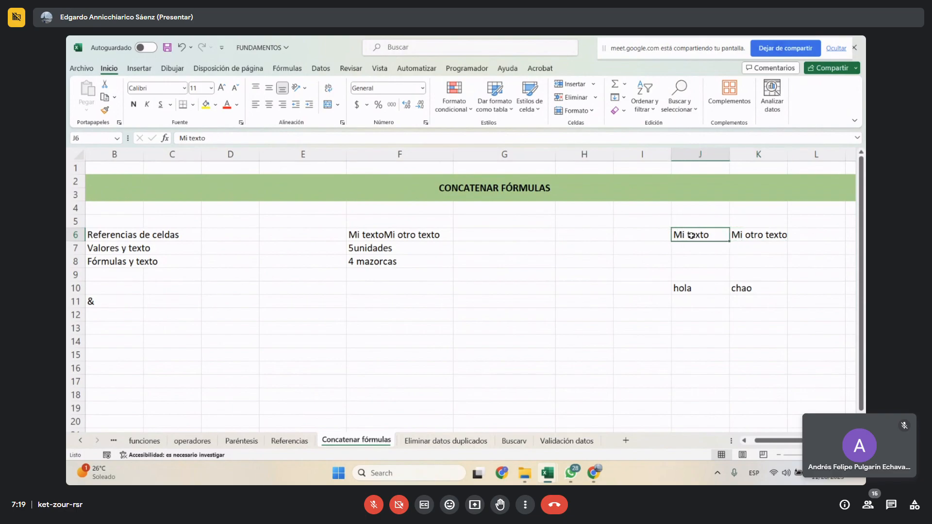
{"action": "left_click", "coordinate": [762, 237]}
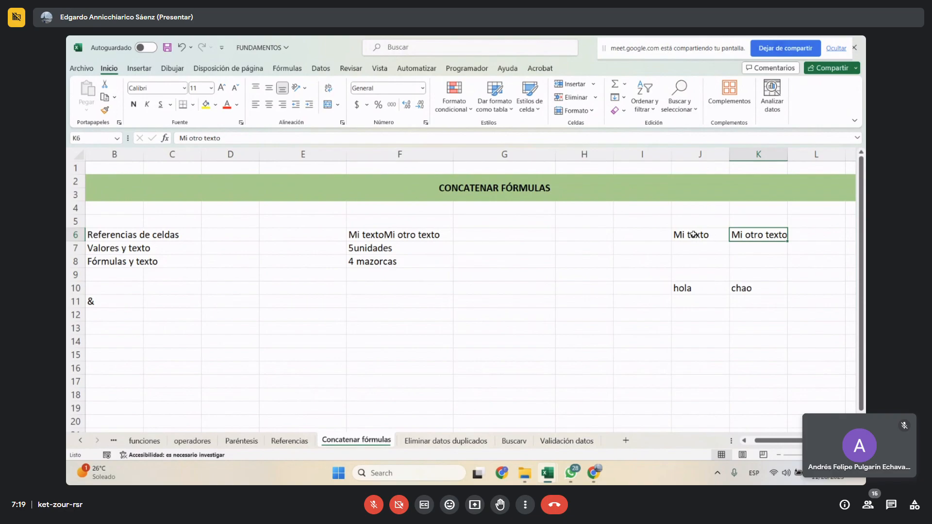
{"action": "left_click", "coordinate": [523, 237]}
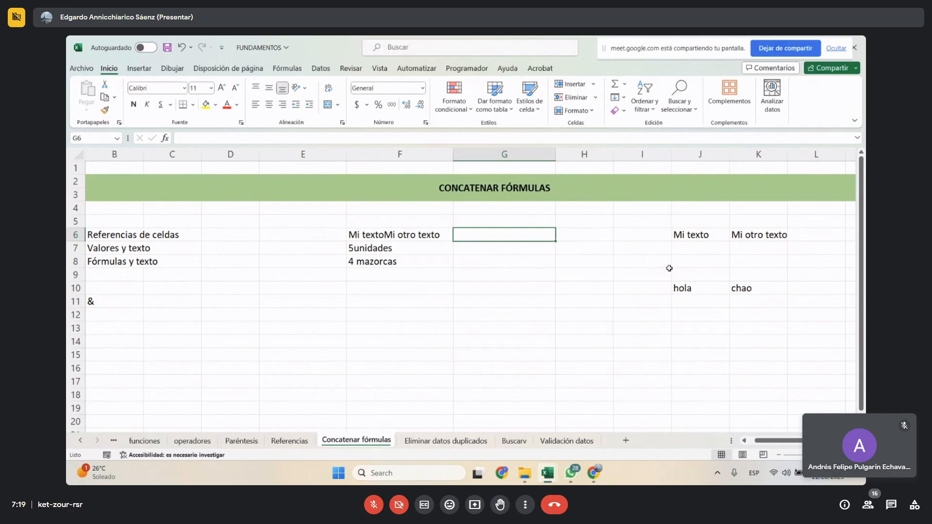
{"action": "type", "text": "="}
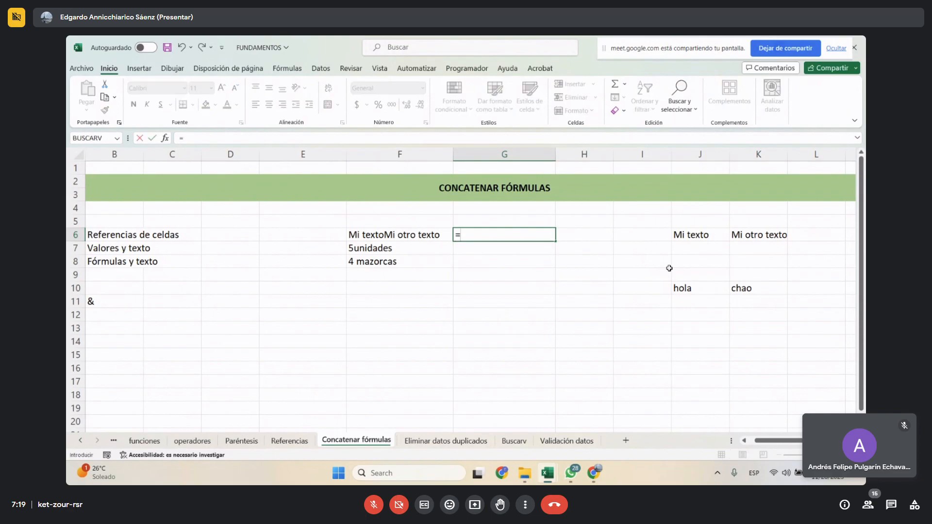
{"action": "left_click", "coordinate": [696, 235]}
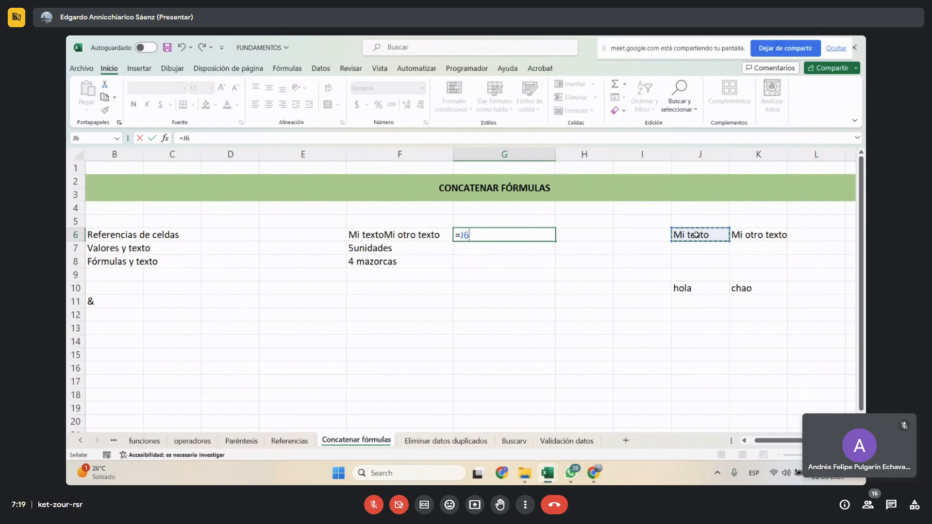
{"action": "type", "text": "&"}
{"action": "left_click", "coordinate": [760, 236]}
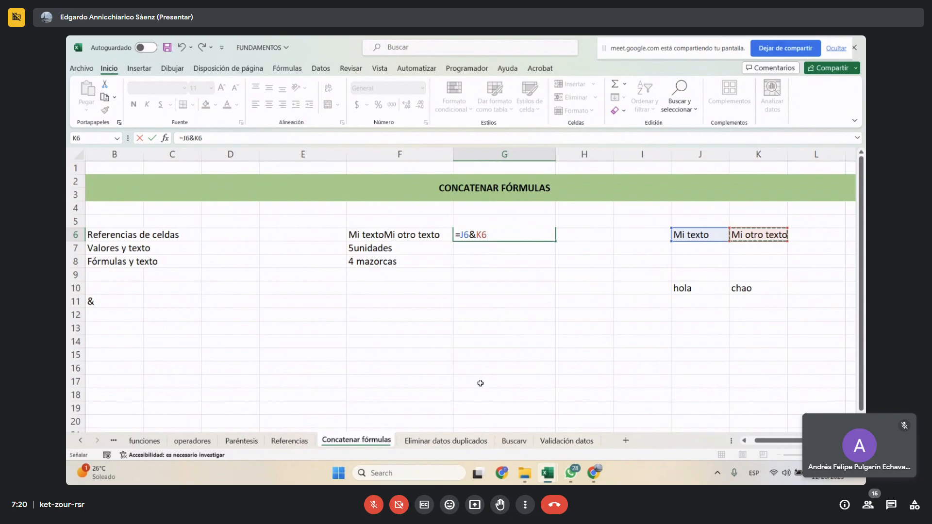
{"action": "key", "text": "Return"}
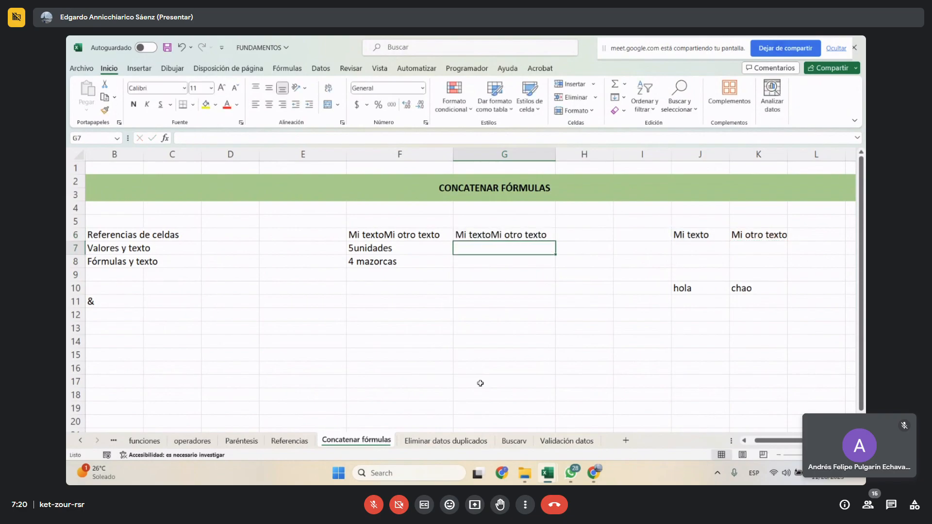
- Check the G6 concatenation against its source texts in J6 and K6
{"action": "left_click", "coordinate": [712, 231]}
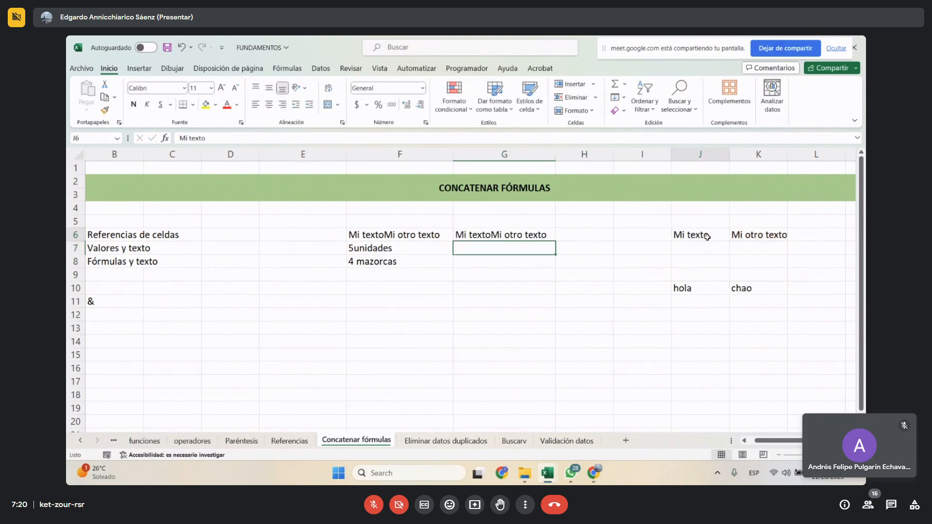
{"action": "left_click", "coordinate": [740, 233]}
{"action": "left_click", "coordinate": [699, 234]}
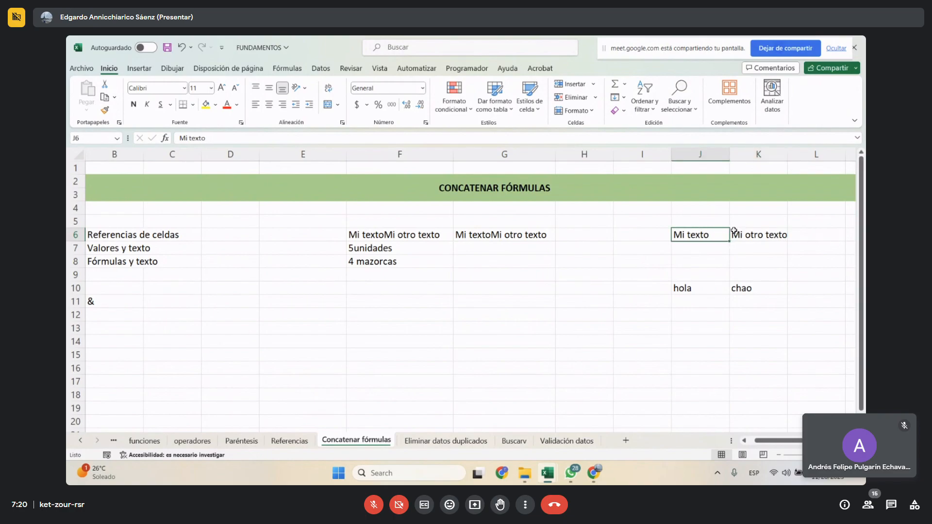
{"action": "left_click", "coordinate": [475, 233]}
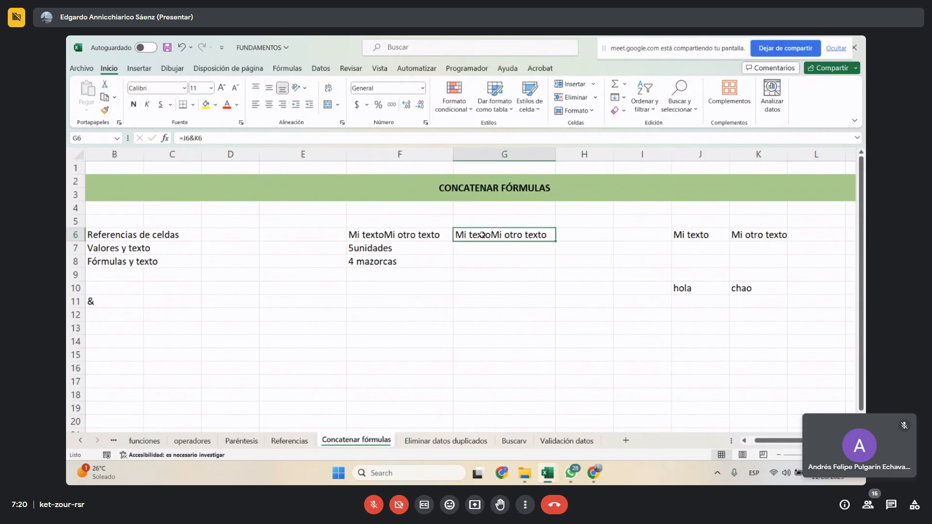
{"action": "left_click", "coordinate": [709, 236]}
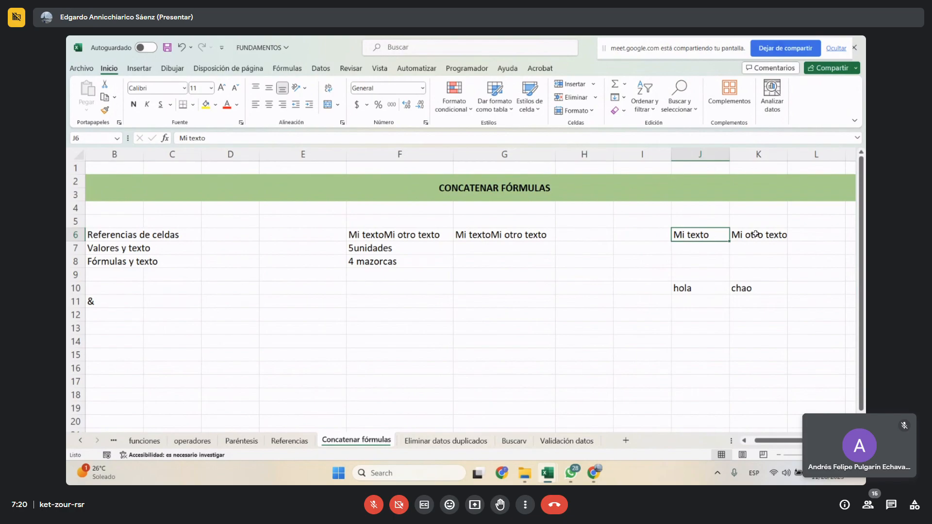
{"action": "left_click", "coordinate": [520, 235]}
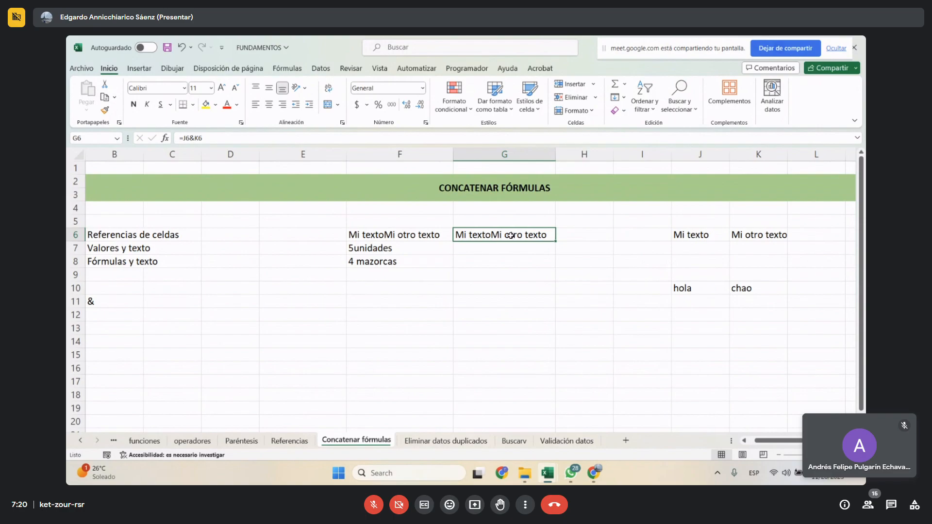
{"action": "left_click", "coordinate": [701, 234]}
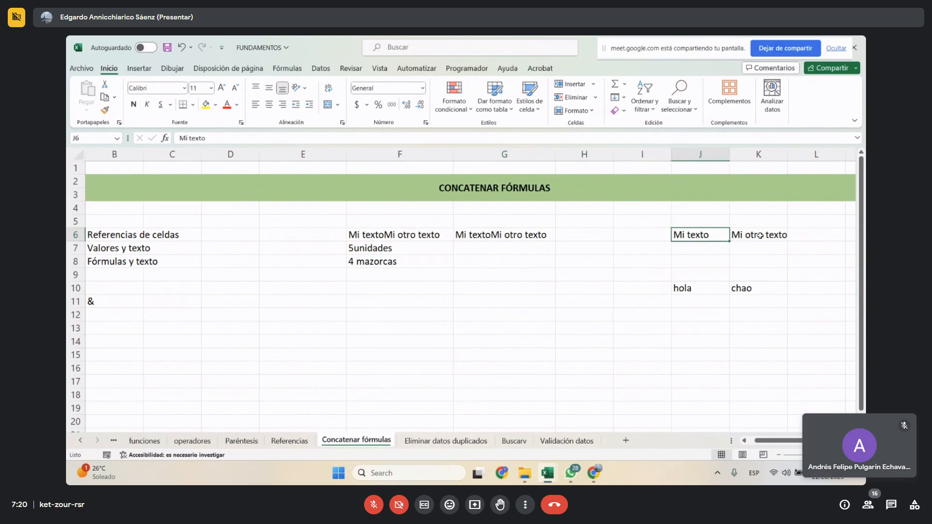
- Add a space between the joined texts in G6 by changing the formula to =J6& " "&K6
{"action": "left_click", "coordinate": [759, 235]}
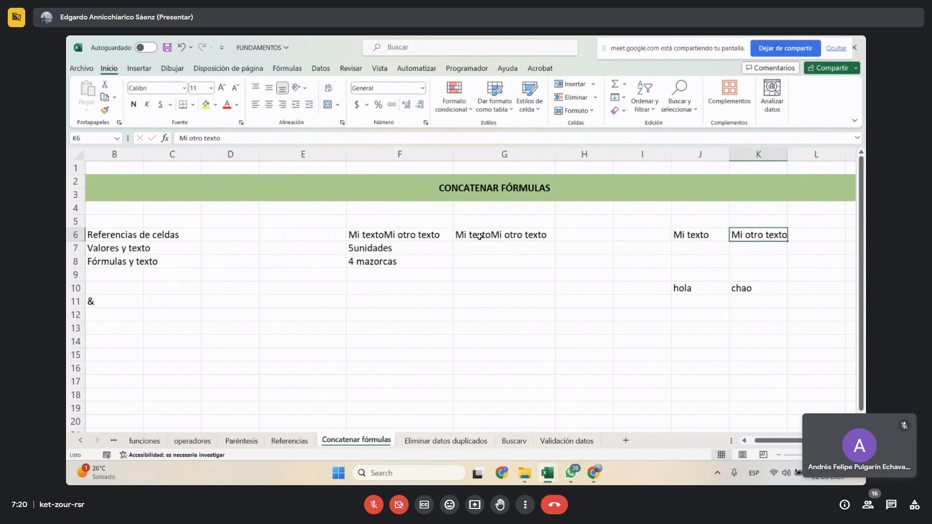
{"action": "left_click", "coordinate": [509, 236]}
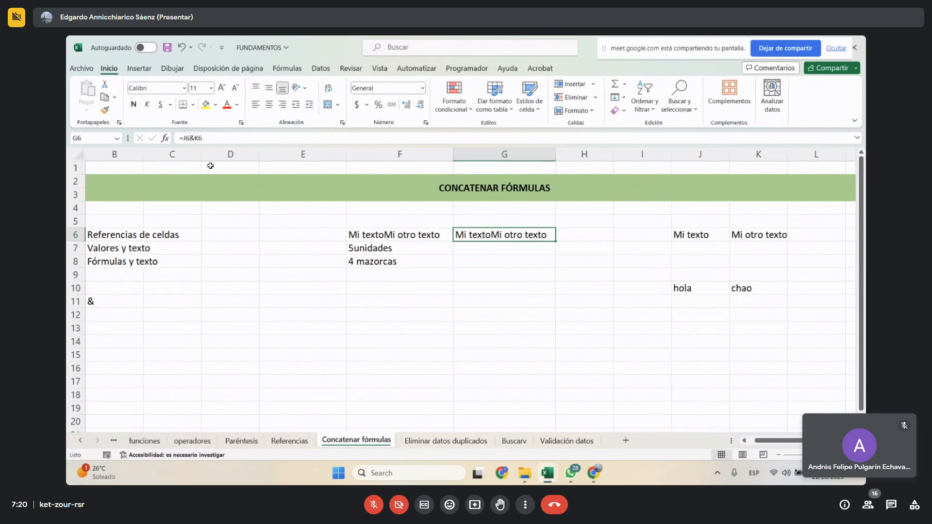
{"action": "left_click", "coordinate": [192, 138]}
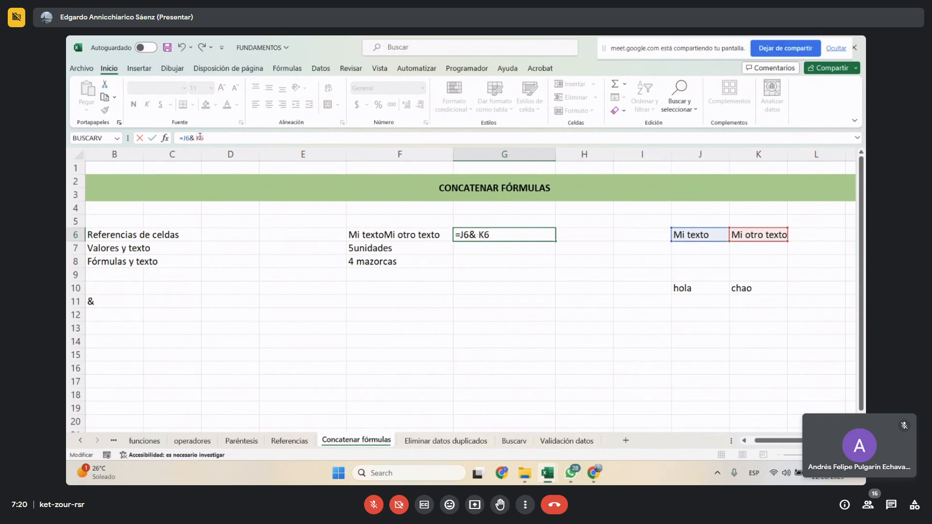
{"action": "type", "text": "\""}
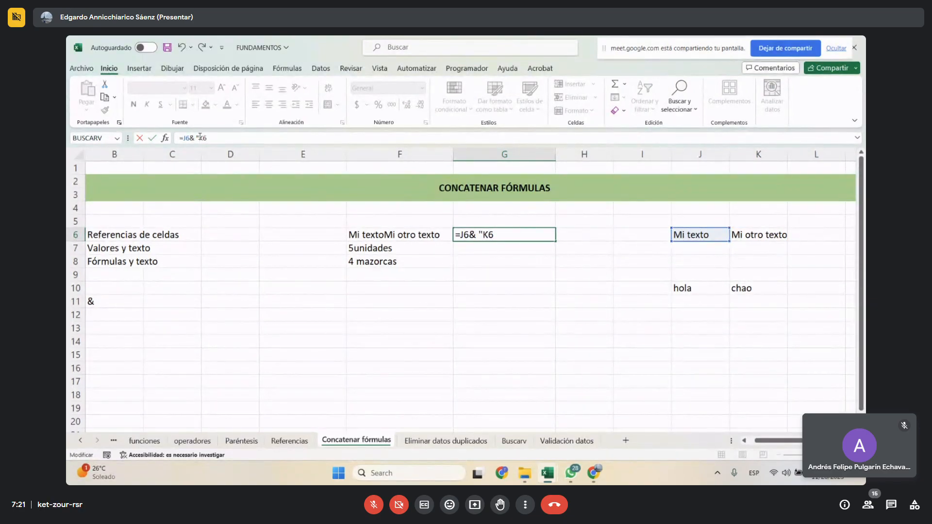
{"action": "type", "text": " \""}
{"action": "type", "text": "&"}
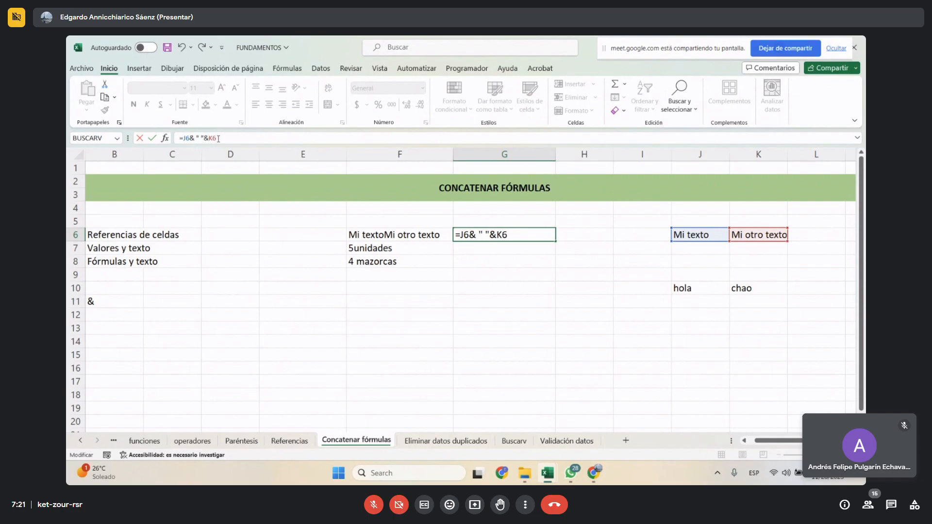
{"action": "key", "text": "Return"}
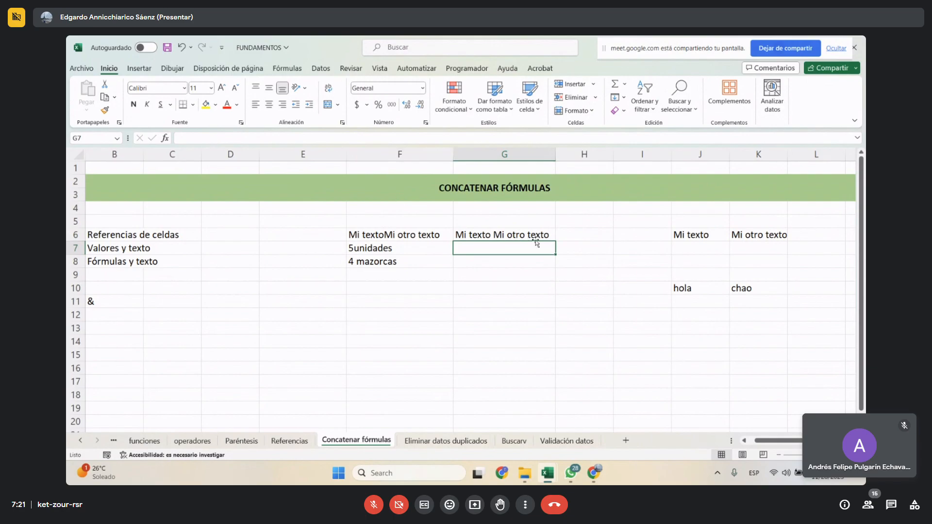
- Compare the spaced formula in G6 with the unspaced one in F6, and check the source texts in J6 and K6
{"action": "left_click", "coordinate": [517, 235]}
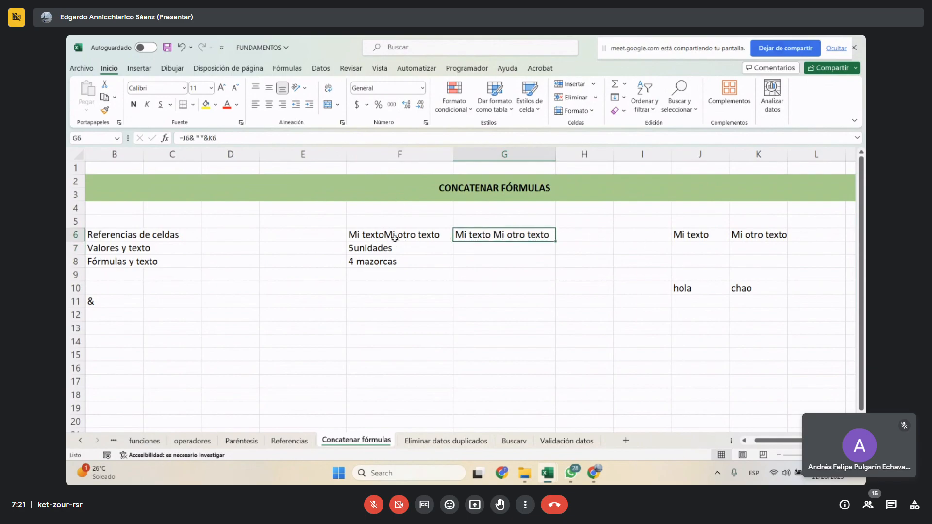
{"action": "left_click", "coordinate": [378, 235]}
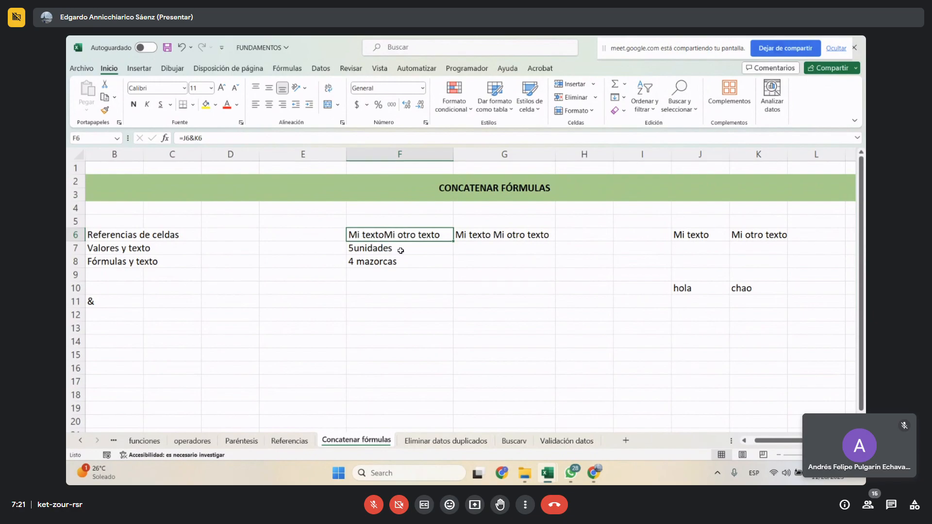
{"action": "left_click", "coordinate": [490, 236]}
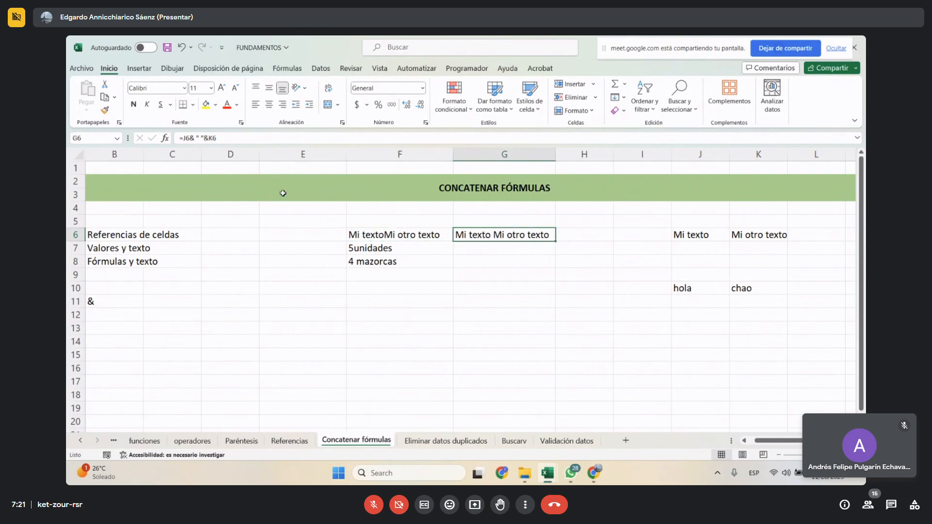
{"action": "left_click", "coordinate": [488, 313]}
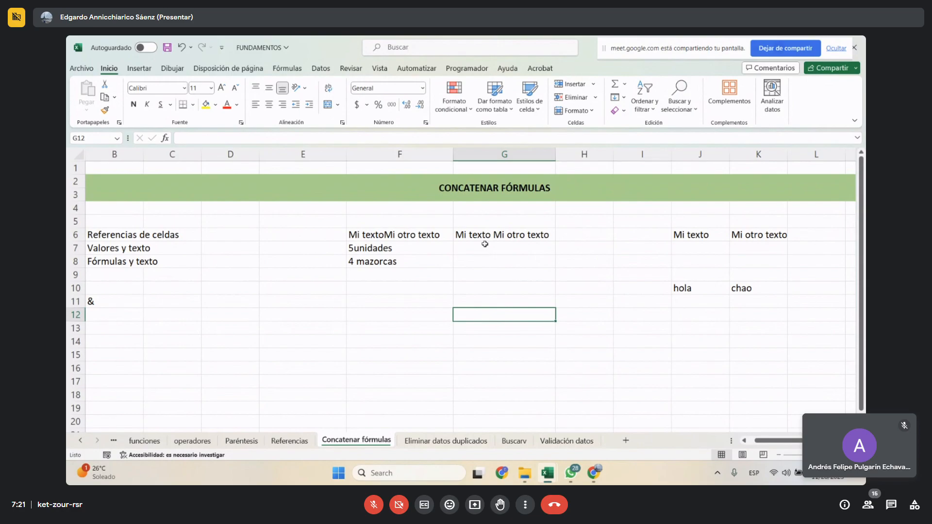
{"action": "left_click", "coordinate": [699, 236]}
{"action": "key", "text": "Right"}
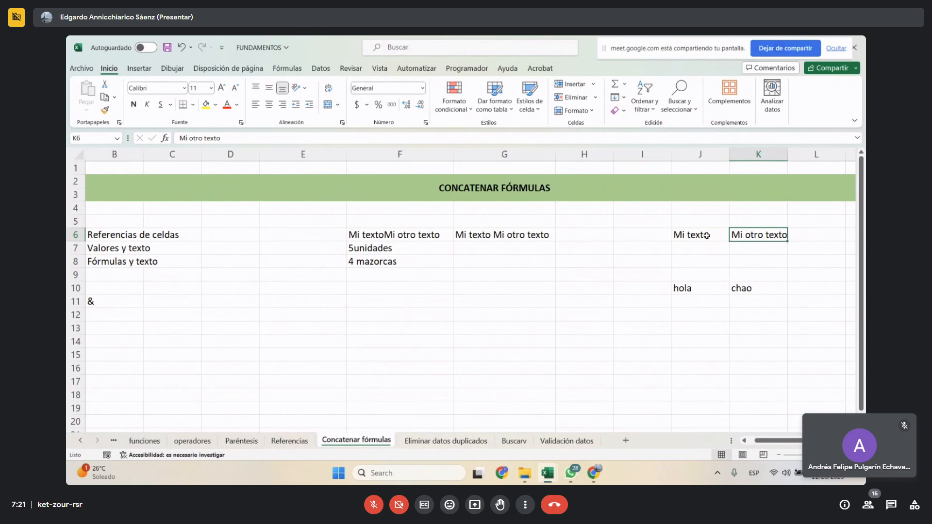
{"action": "left_click", "coordinate": [699, 235]}
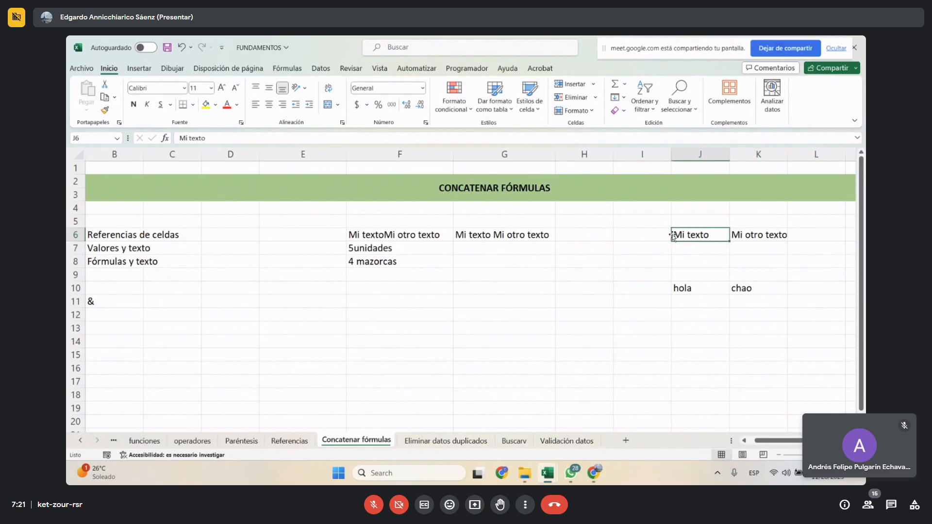
- Switch to the Google Meet call window in Chrome
{"action": "left_click", "coordinate": [594, 471]}
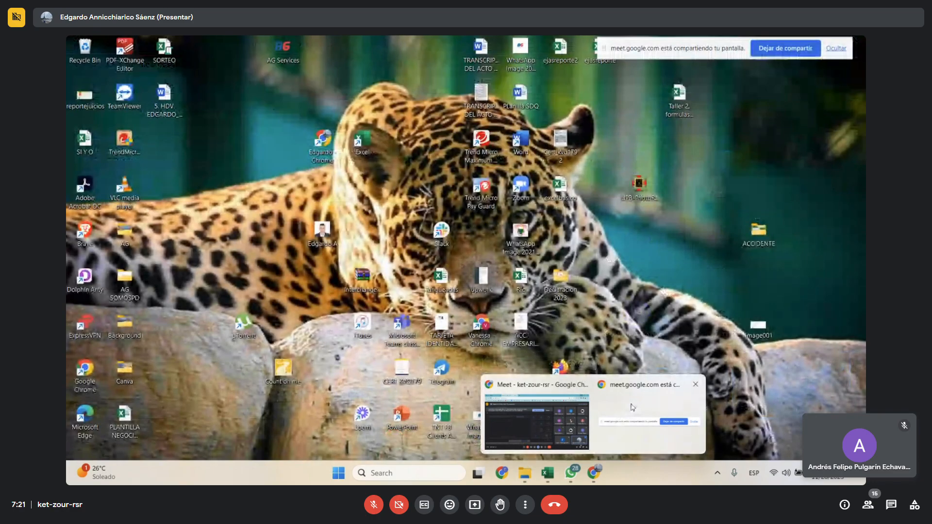
{"action": "left_click", "coordinate": [632, 407]}
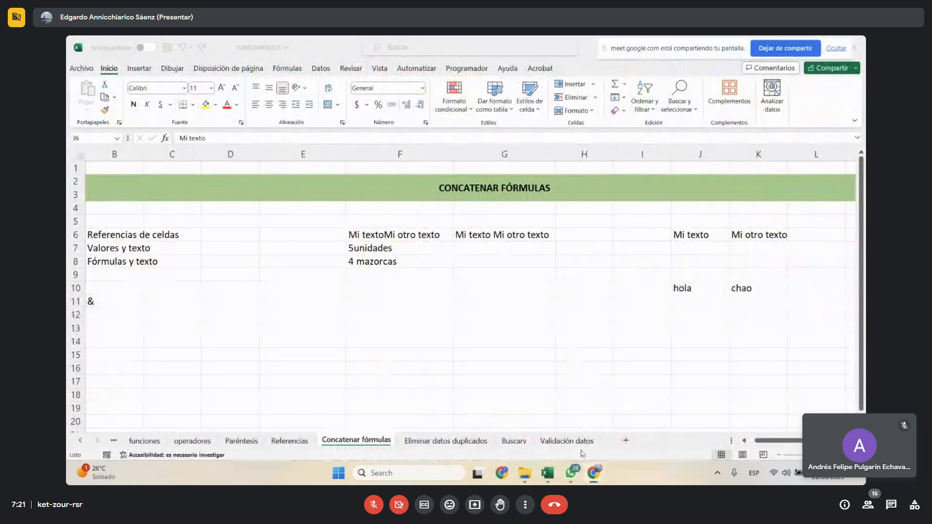
{"action": "left_click", "coordinate": [594, 472]}
{"action": "left_click", "coordinate": [568, 418]}
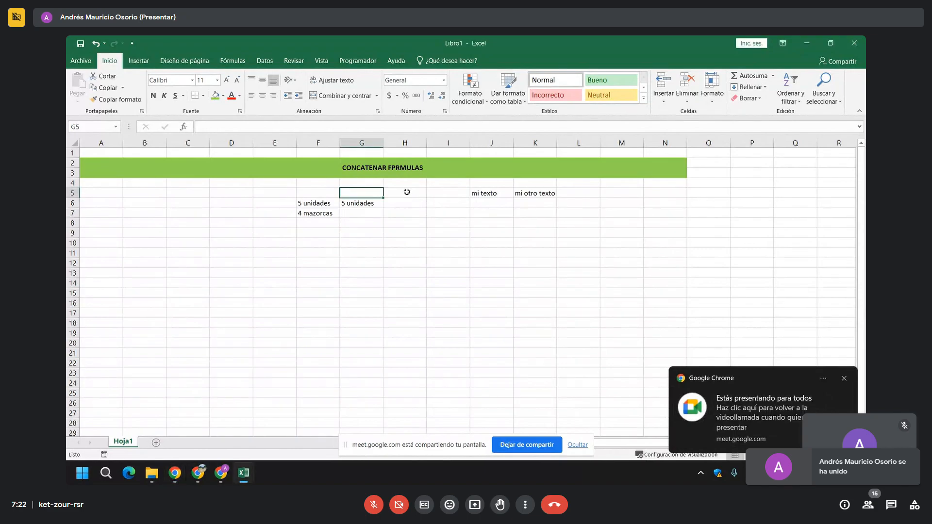
- In the Libro1 workbook, concatenate the texts of J5 and K5 in H5 with the formula =J5&K5
{"action": "left_click", "coordinate": [407, 192]}
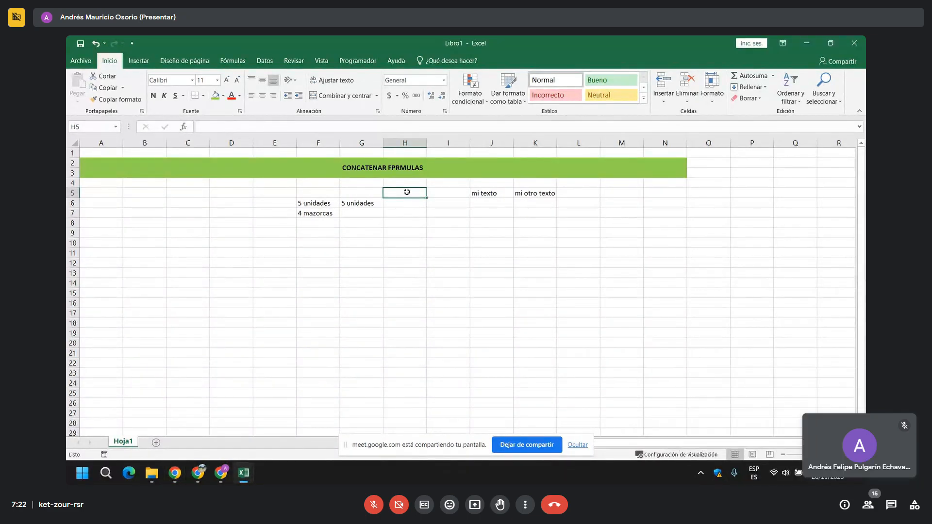
{"action": "type", "text": "="}
{"action": "left_click", "coordinate": [480, 192]}
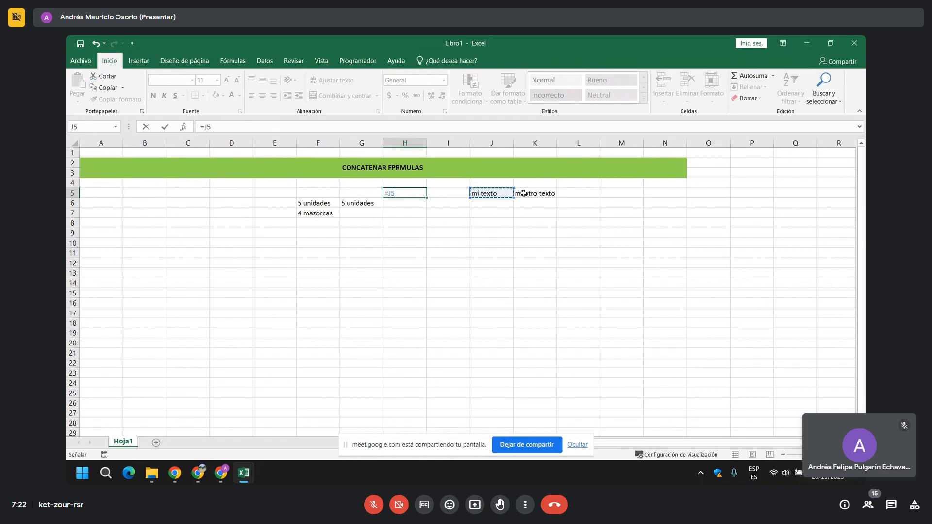
{"action": "type", "text": "&"}
{"action": "key", "text": "BackSpace"}
{"action": "key", "text": "BackSpace"}
{"action": "left_click", "coordinate": [518, 194]}
{"action": "key", "text": "Return"}
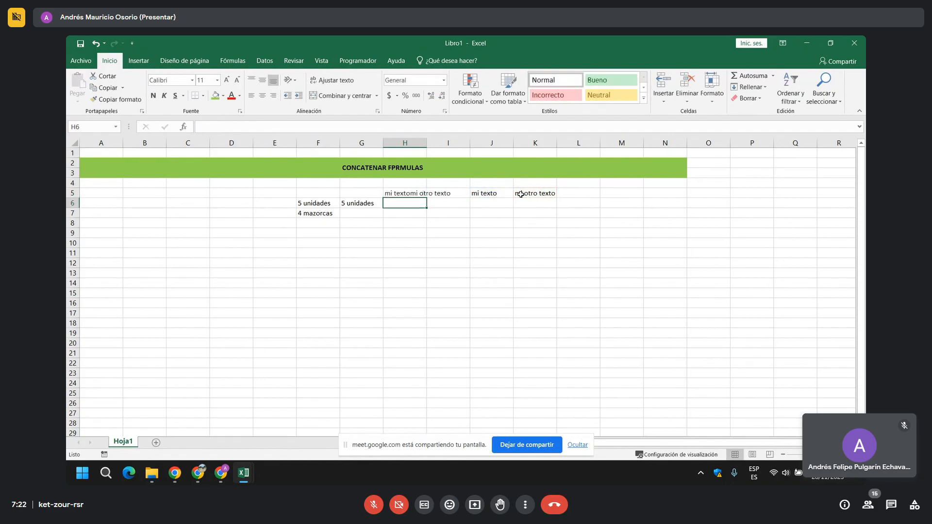
- Insert a space between the two texts in H5 by changing the formula to =J5& " "&K5
{"action": "left_click", "coordinate": [398, 193]}
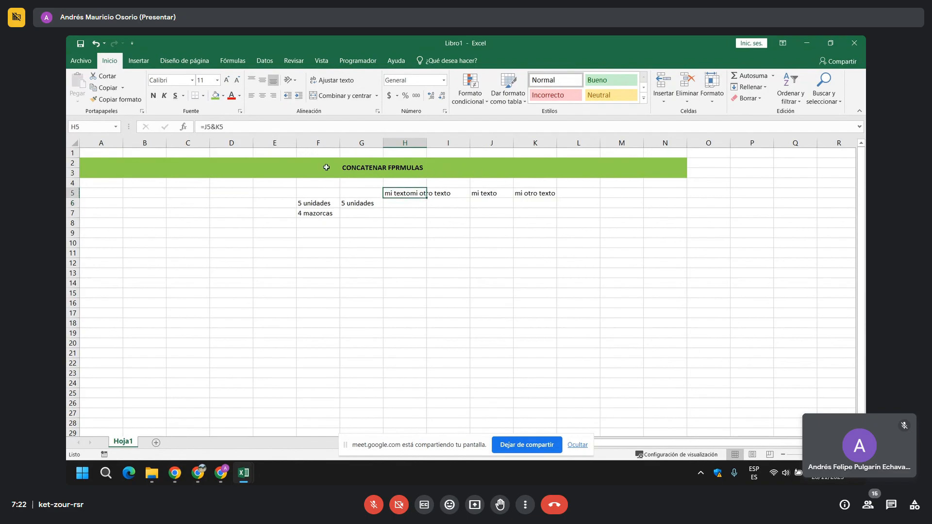
{"action": "left_click", "coordinate": [215, 126]}
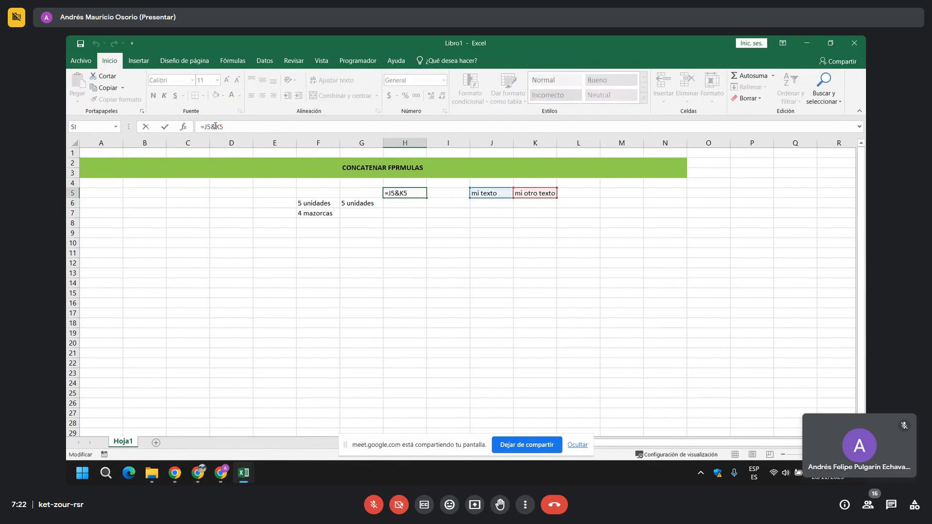
{"action": "type", "text": "\""}
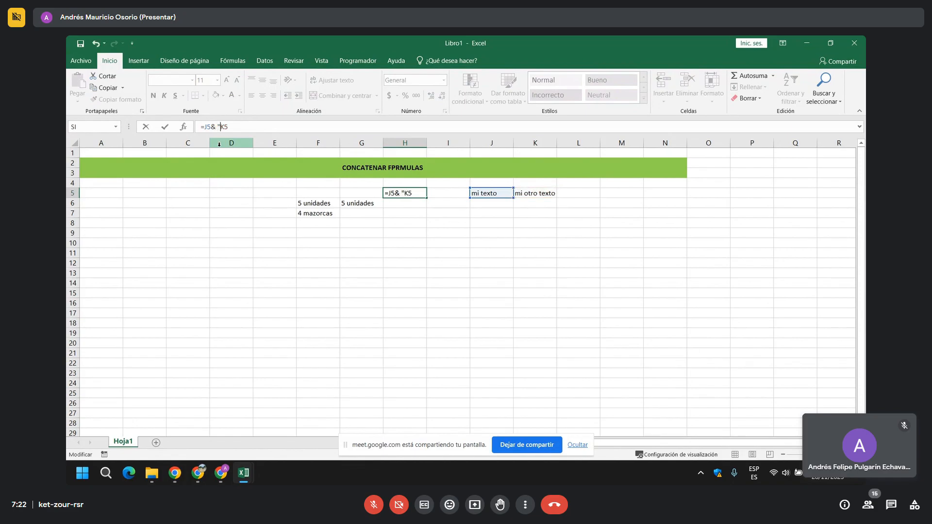
{"action": "type", "text": " \"&"}
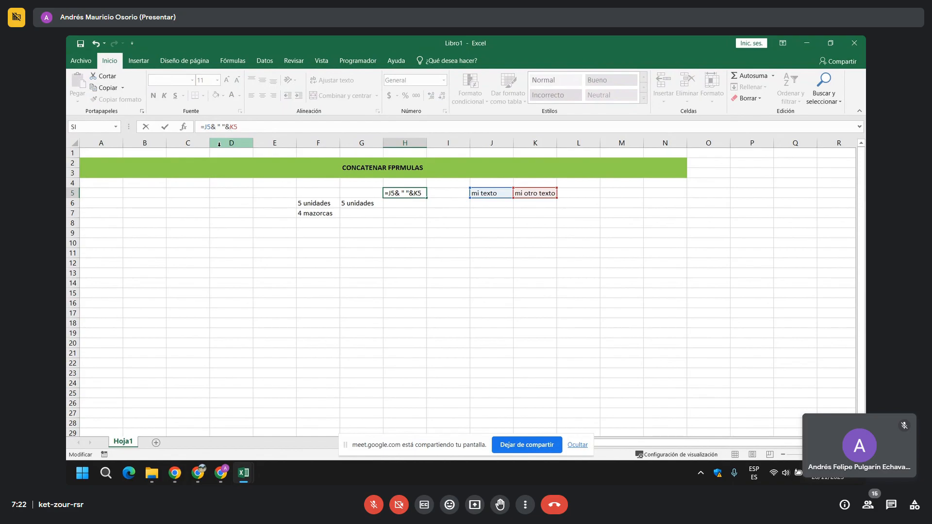
{"action": "key", "text": "Return"}
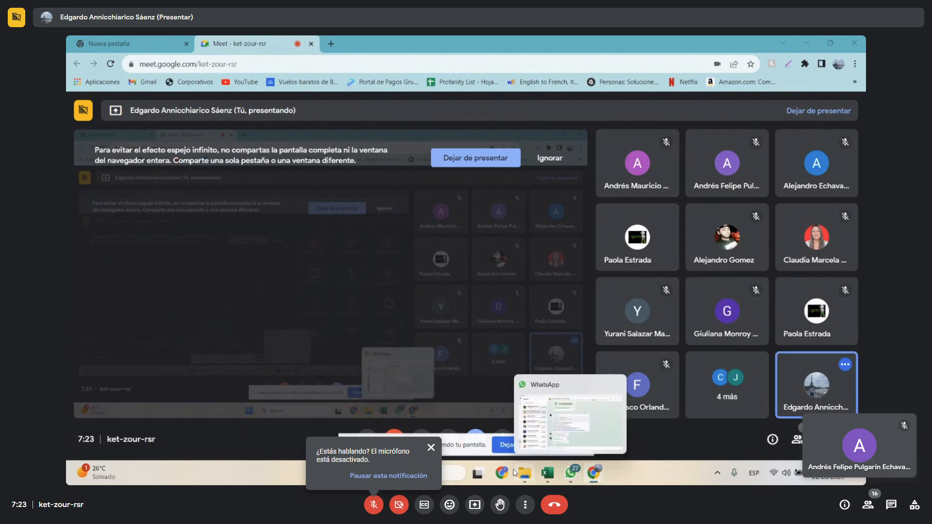
- Switch to the FUNDAMENTOS workbook in Excel and review the G6 formula together with its source cells J6 and K6
{"action": "mouse_move", "coordinate": [548, 474]}
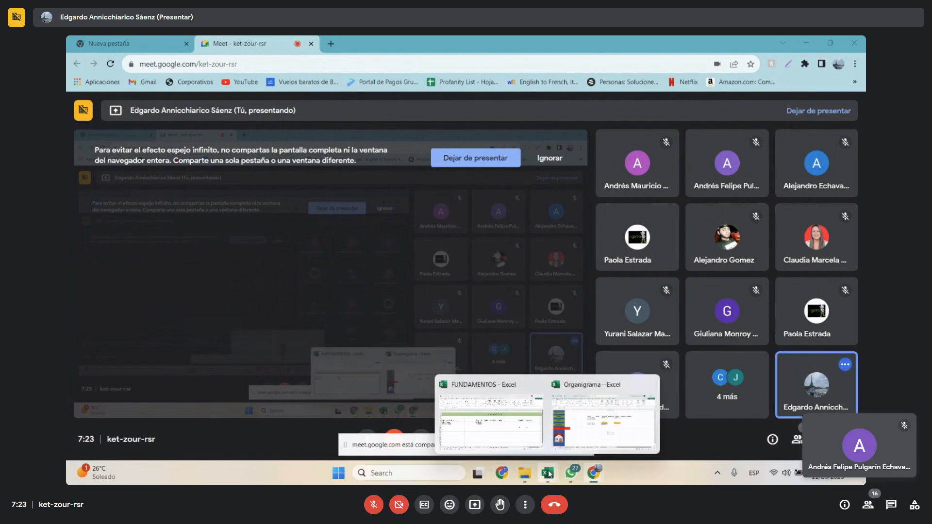
{"action": "left_click", "coordinate": [518, 430]}
{"action": "left_click", "coordinate": [401, 316]}
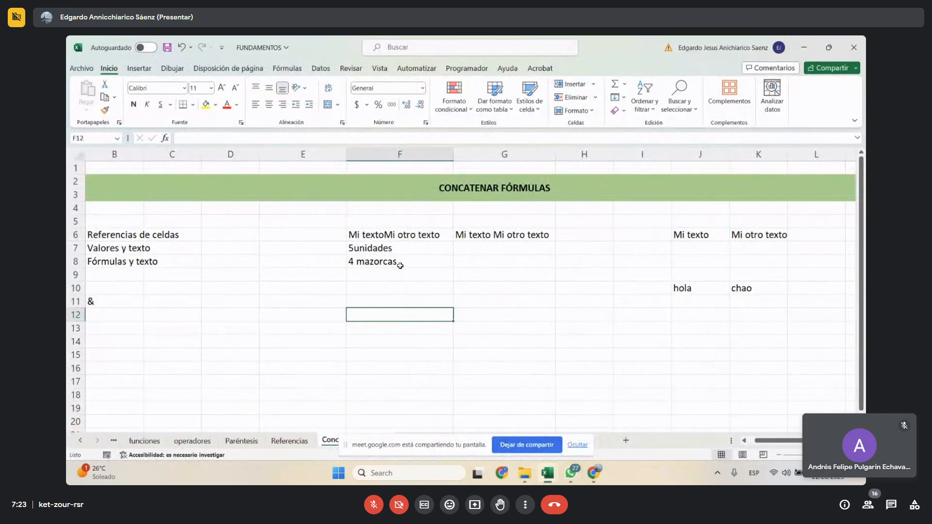
{"action": "left_click", "coordinate": [497, 235]}
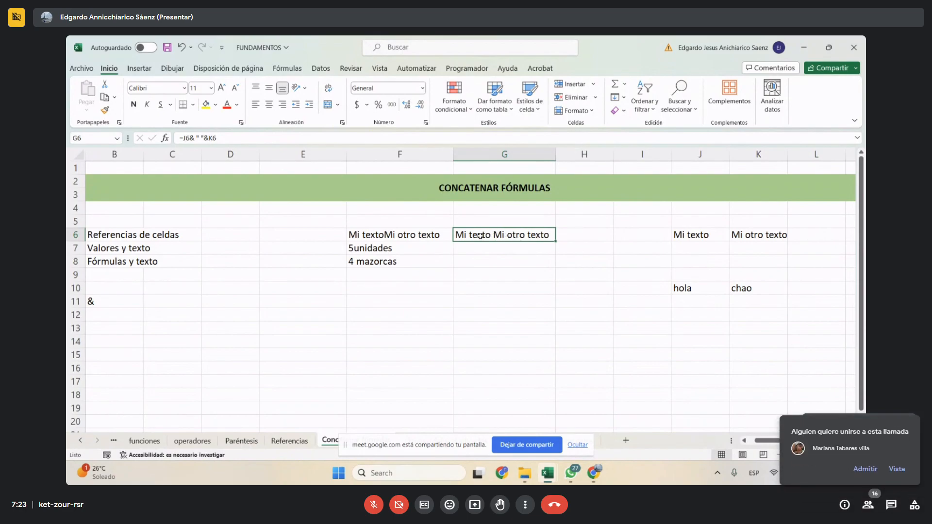
{"action": "left_click", "coordinate": [710, 236]}
{"action": "left_click", "coordinate": [767, 235]}
{"action": "key", "text": "Left"}
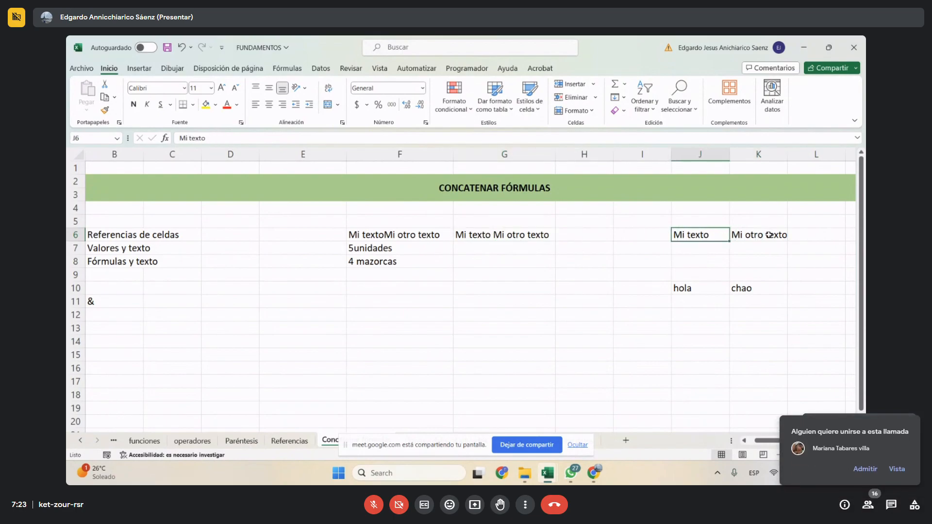
{"action": "left_click", "coordinate": [481, 238]}
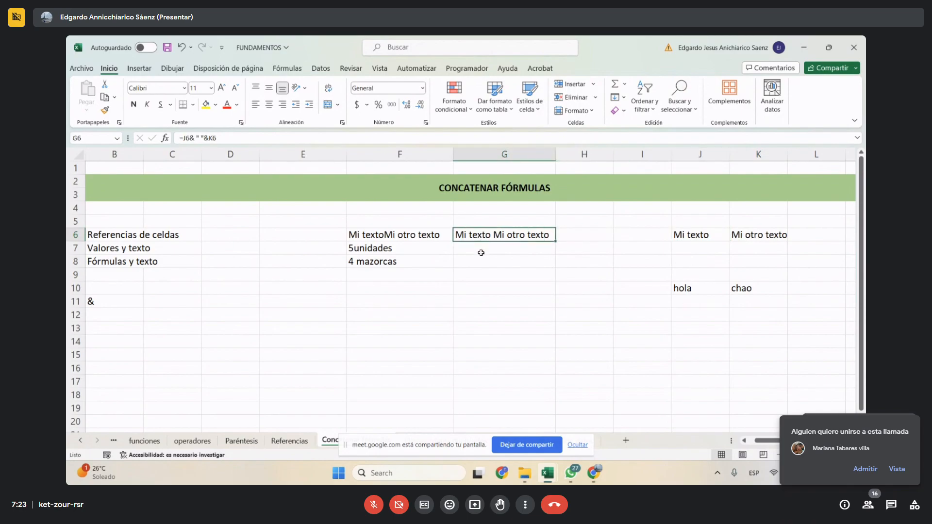
- Join the number 5 with text in G7 using the formula =5&" unidades", including a space before the word
{"action": "left_click", "coordinate": [481, 253]}
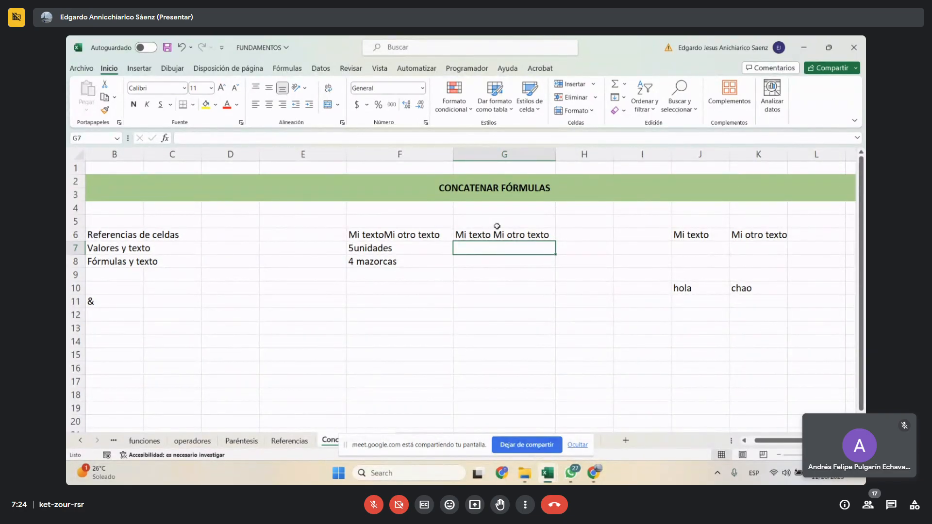
{"action": "type", "text": "=5"}
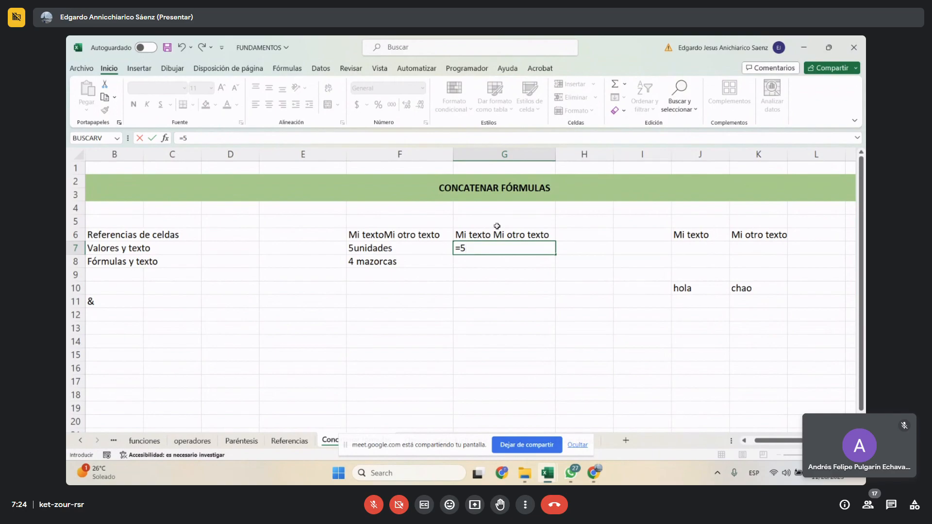
{"action": "type", "text": "&"}
{"action": "type", "text": "\" unidades\""}
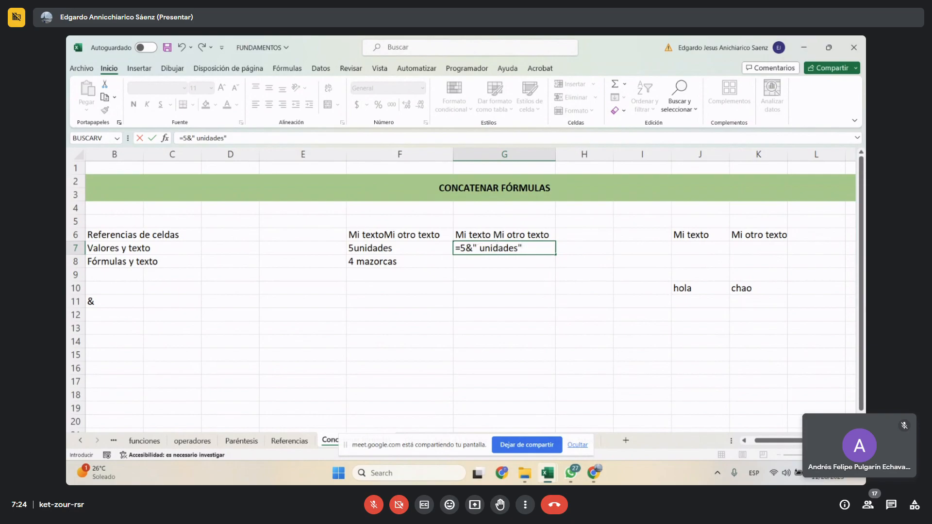
{"action": "key", "text": "Return"}
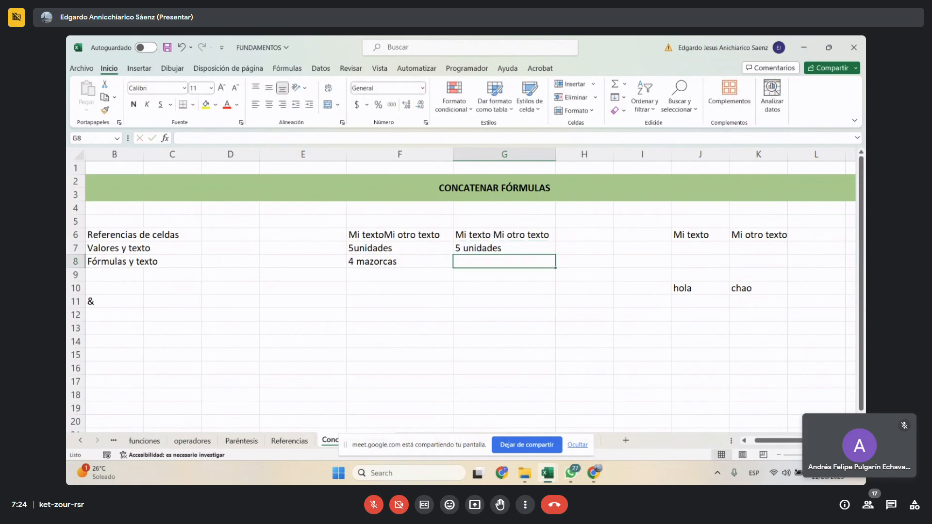
- Examine how the value, the & operator and the quoted text are arranged in the G7 formula
{"action": "left_click", "coordinate": [525, 248]}
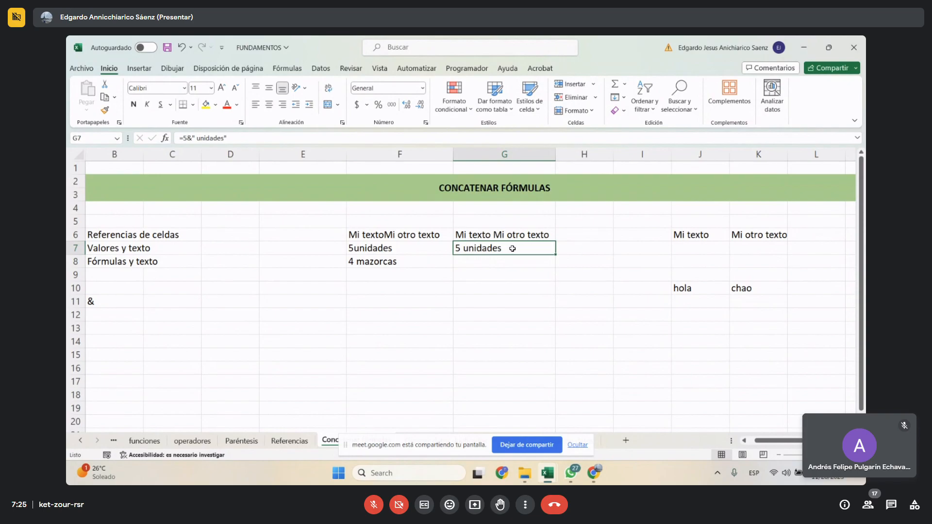
{"action": "double_click", "coordinate": [481, 248]}
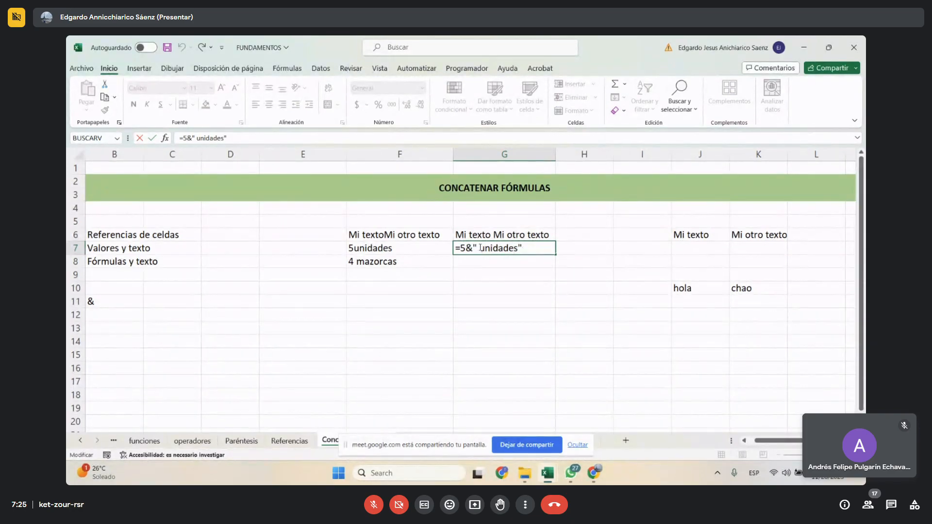
{"action": "left_click", "coordinate": [538, 309]}
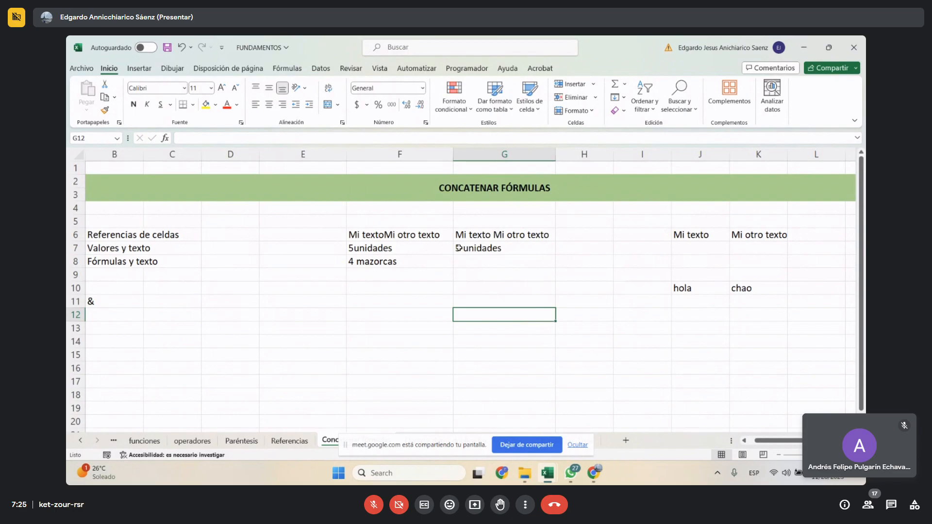
- Compare the G7 formula, which includes a space before the text, with the unspaced versions in F6 and F7
{"action": "double_click", "coordinate": [476, 250]}
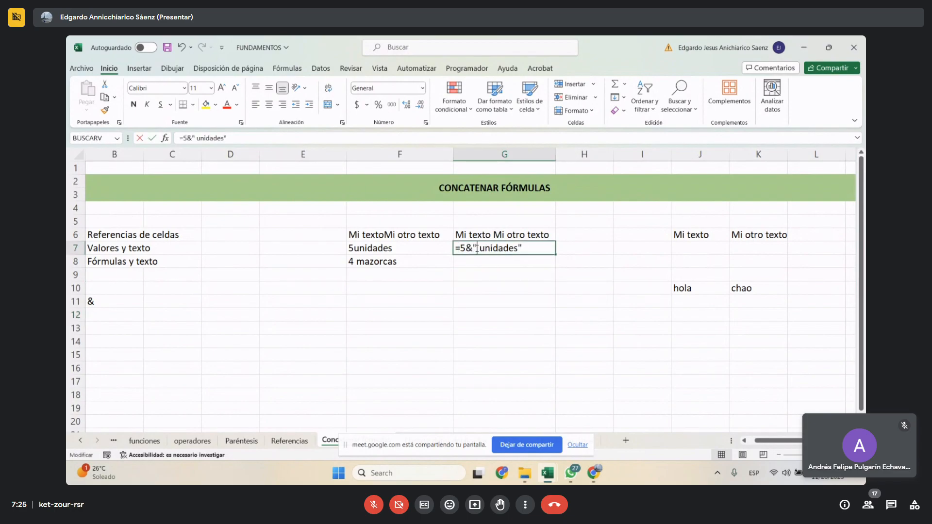
{"action": "left_click", "coordinate": [478, 272]}
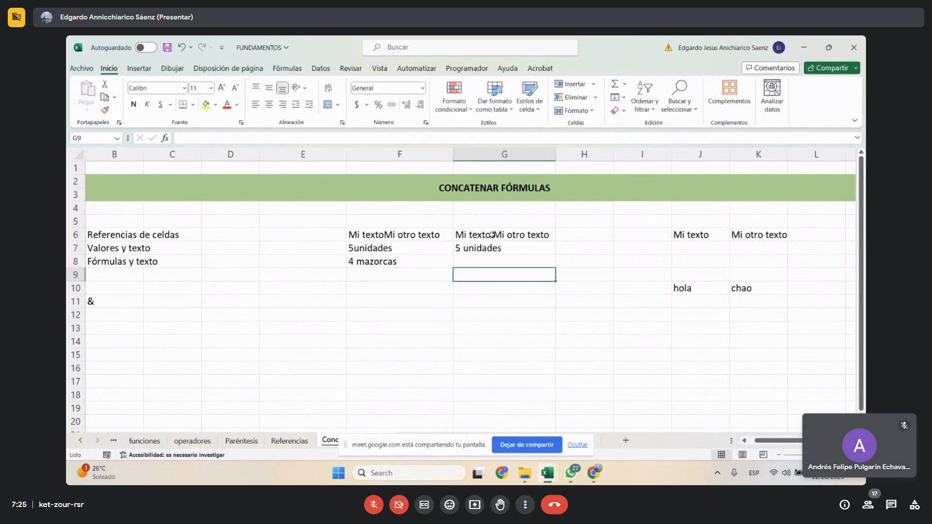
{"action": "left_click", "coordinate": [373, 235]}
{"action": "left_click", "coordinate": [365, 251]}
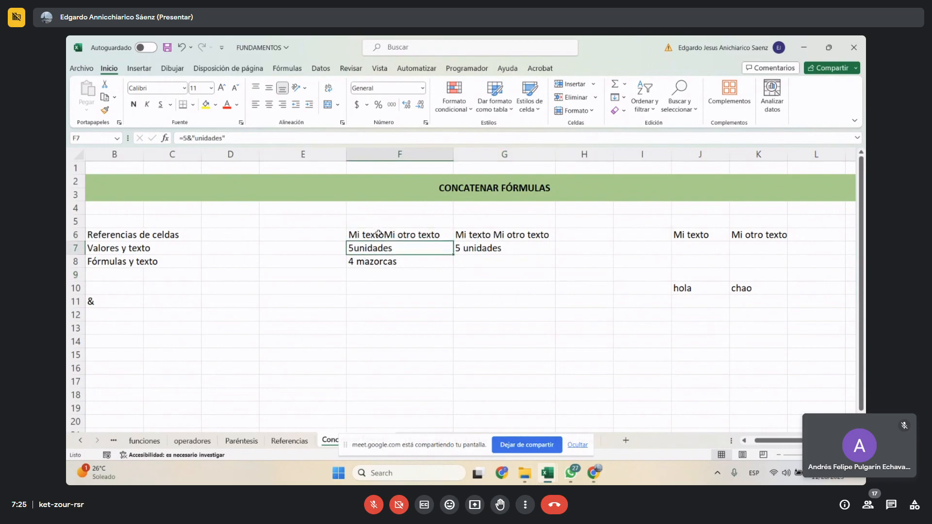
{"action": "left_click", "coordinate": [483, 248]}
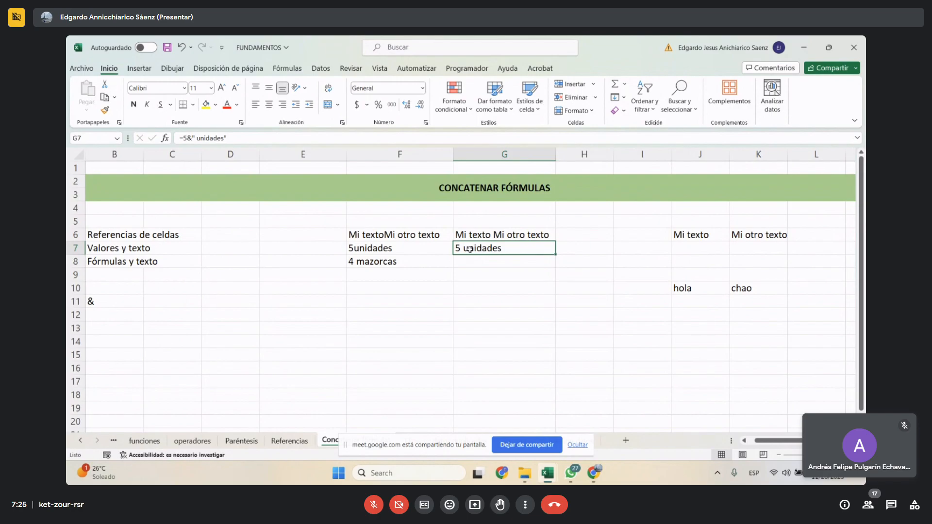
- Combine a sum with text in G8 using the formula =2+2&" mazorcas", and select the cell to review it
{"action": "left_click", "coordinate": [518, 265]}
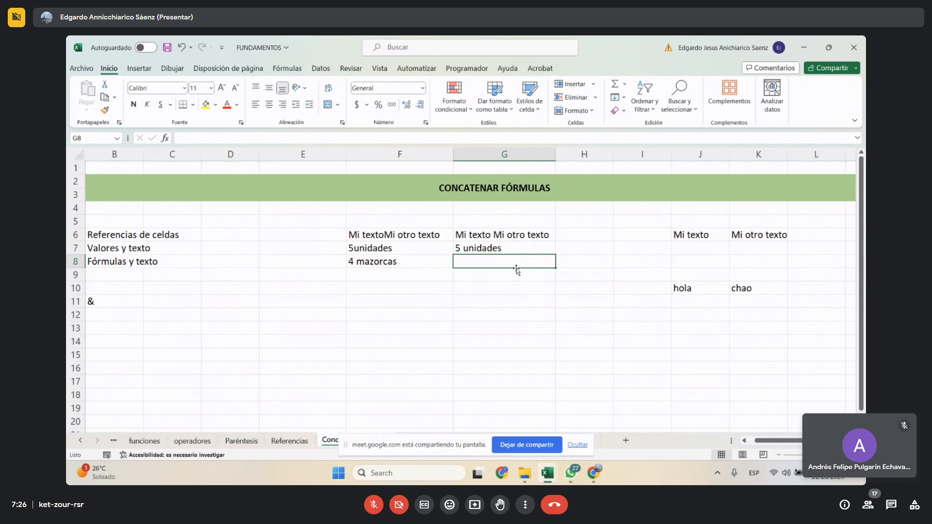
{"action": "type", "text": "="}
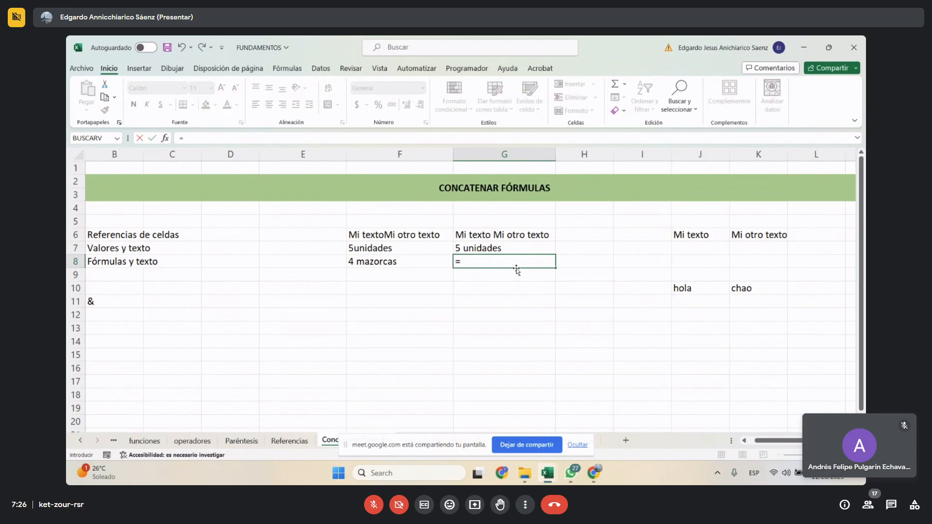
{"action": "type", "text": "2+2&\" mazorcas"}
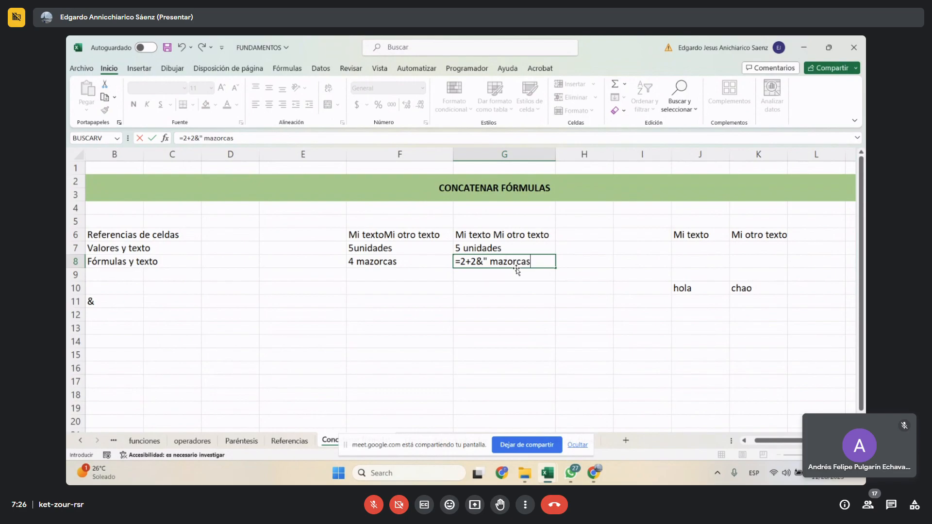
{"action": "type", "text": "\""}
{"action": "key", "text": "Return"}
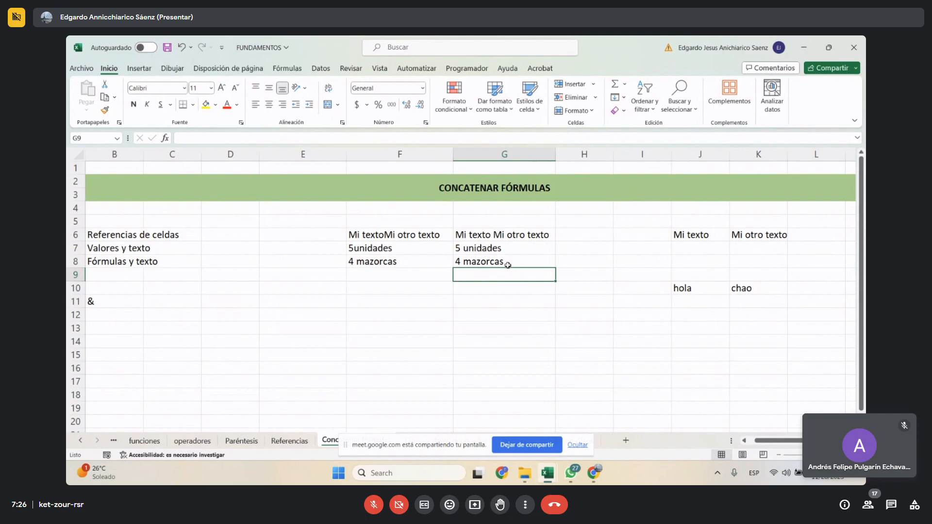
{"action": "left_click", "coordinate": [507, 263]}
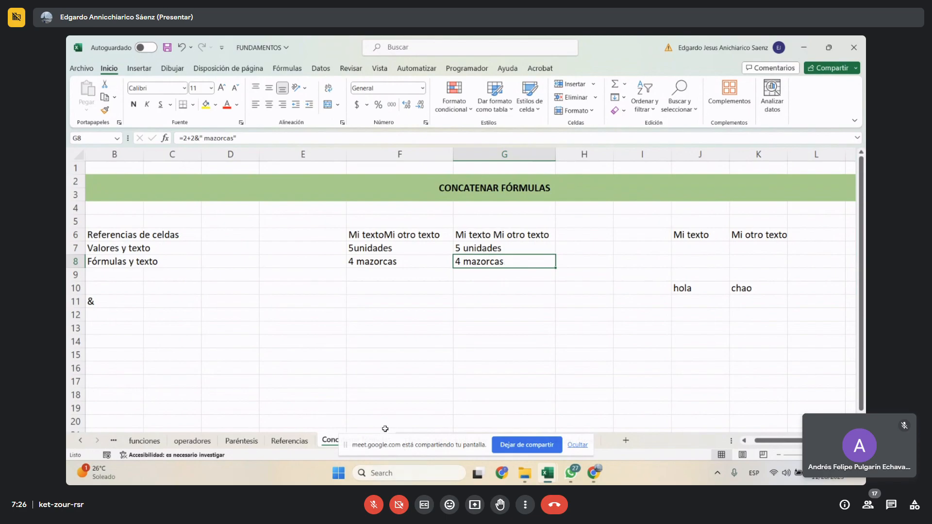
- Move the screen-sharing bar off the sheet names, open the Eliminar datos duplicados sheet and review its NOMBRE and APELLIDOS columns
{"action": "left_click_drag", "start_coordinate": [432, 441], "coordinate": [689, 44]}
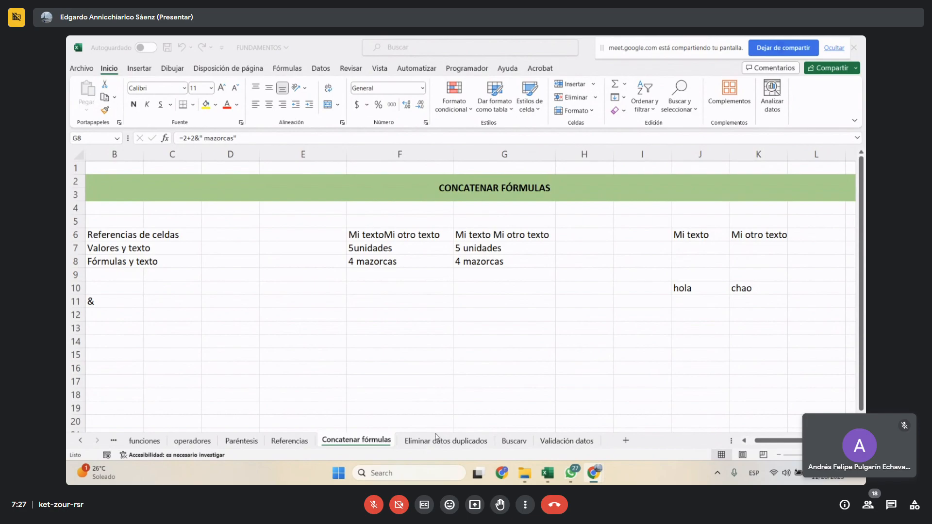
{"action": "left_click", "coordinate": [443, 447]}
{"action": "left_click", "coordinate": [438, 440]}
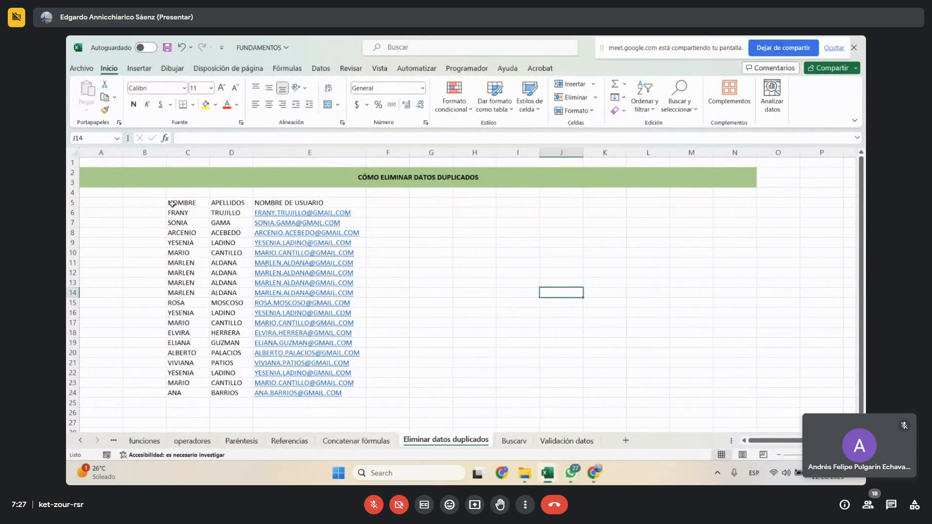
{"action": "left_click_drag", "start_coordinate": [179, 212], "coordinate": [180, 353]}
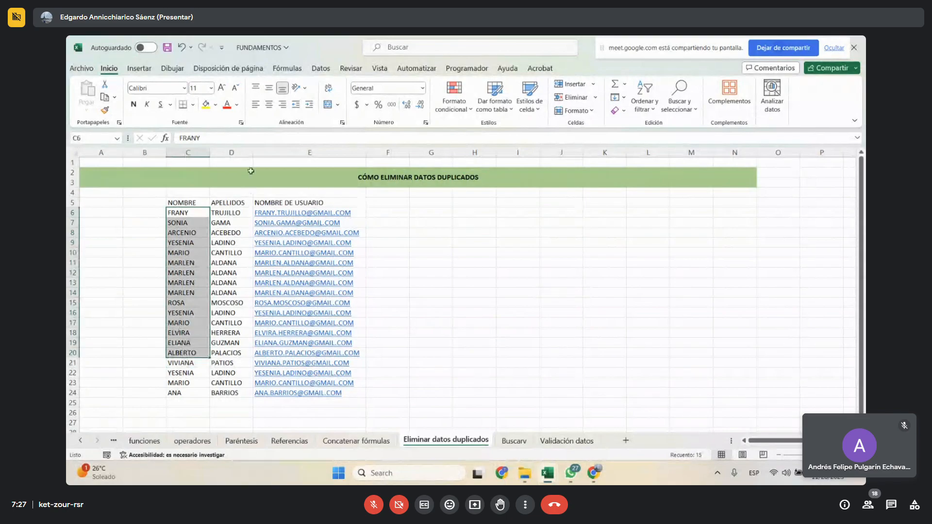
{"action": "left_click", "coordinate": [234, 203]}
{"action": "left_click_drag", "start_coordinate": [224, 213], "coordinate": [229, 353]}
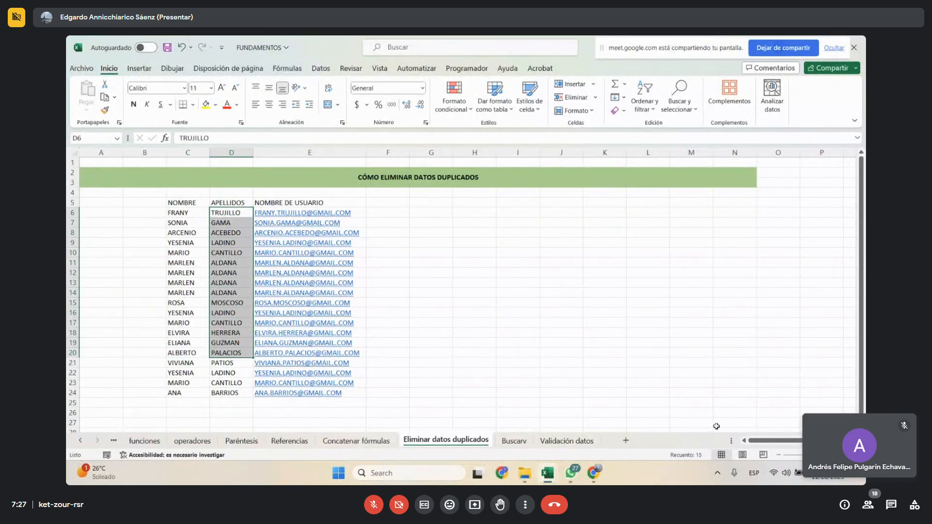
- Adjust the zoom of the Eliminar datos duplicados sheet so the whole user table down to row 24 fits in view
{"action": "left_click", "coordinate": [386, 442]}
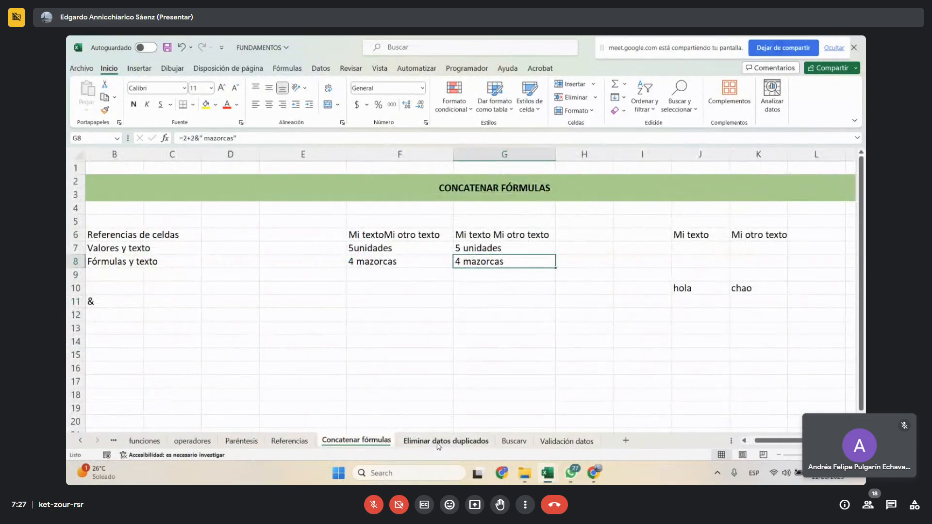
{"action": "left_click", "coordinate": [437, 440]}
{"action": "scroll", "coordinate": [461, 292], "scroll_direction": "up", "scroll_amount": 2, "text": "ctrl"}
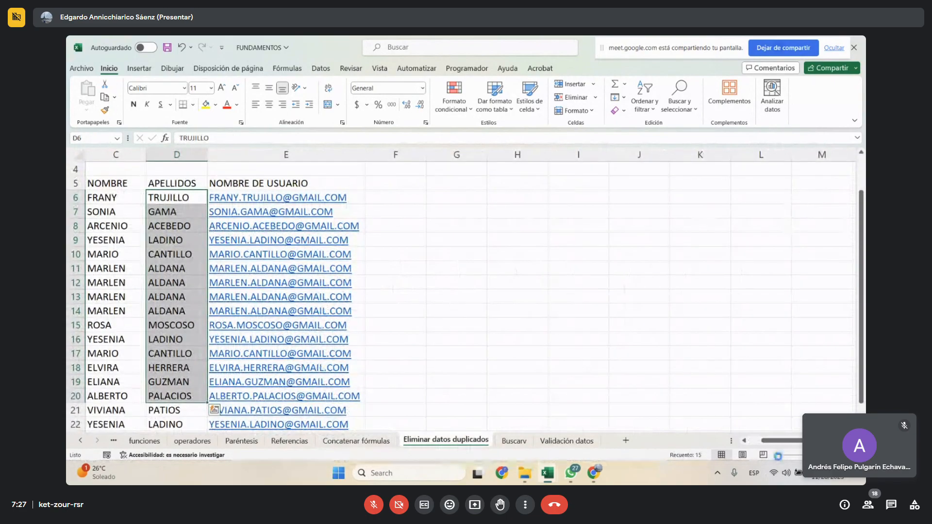
{"action": "scroll", "coordinate": [485, 339], "scroll_direction": "down", "scroll_amount": 2}
{"action": "left_click", "coordinate": [500, 321]}
{"action": "scroll", "coordinate": [487, 325], "scroll_direction": "up", "scroll_amount": 3}
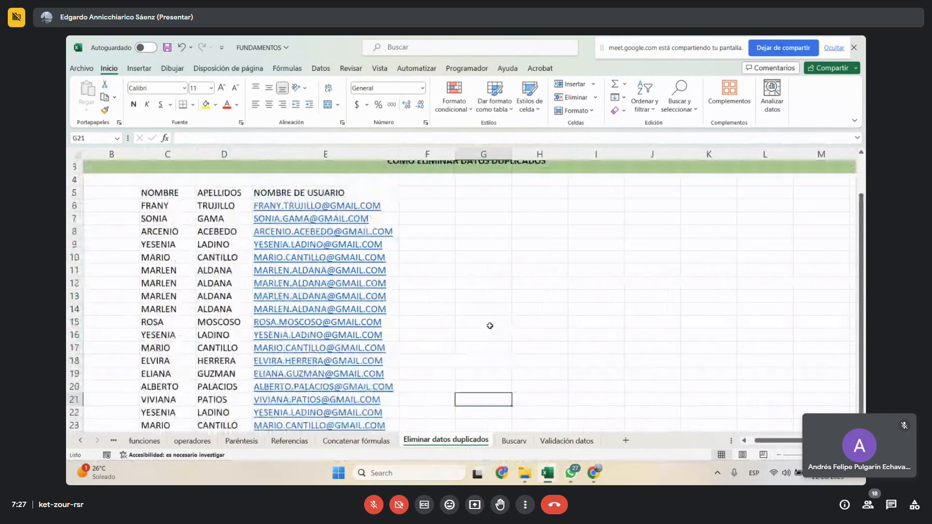
{"action": "left_click", "coordinate": [778, 455]}
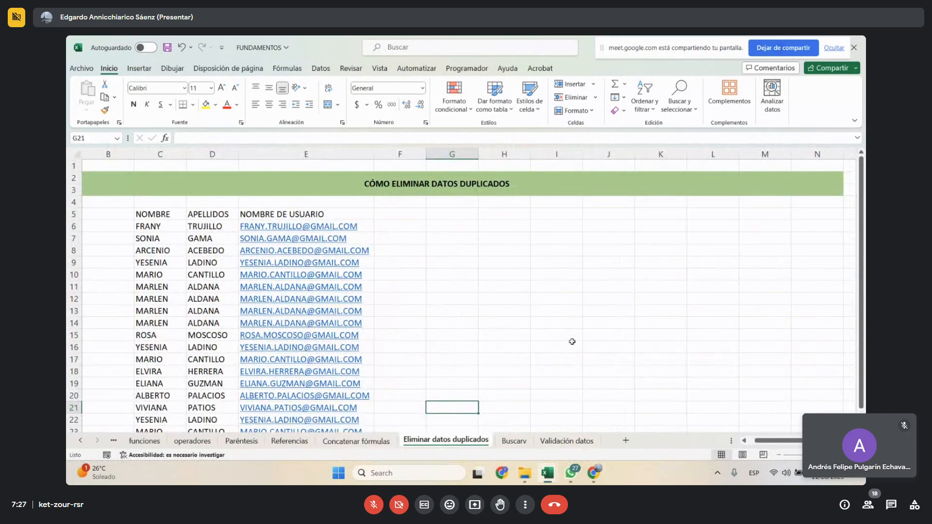
{"action": "scroll", "coordinate": [547, 330], "scroll_direction": "down", "scroll_amount": 1}
{"action": "left_click", "coordinate": [779, 456]}
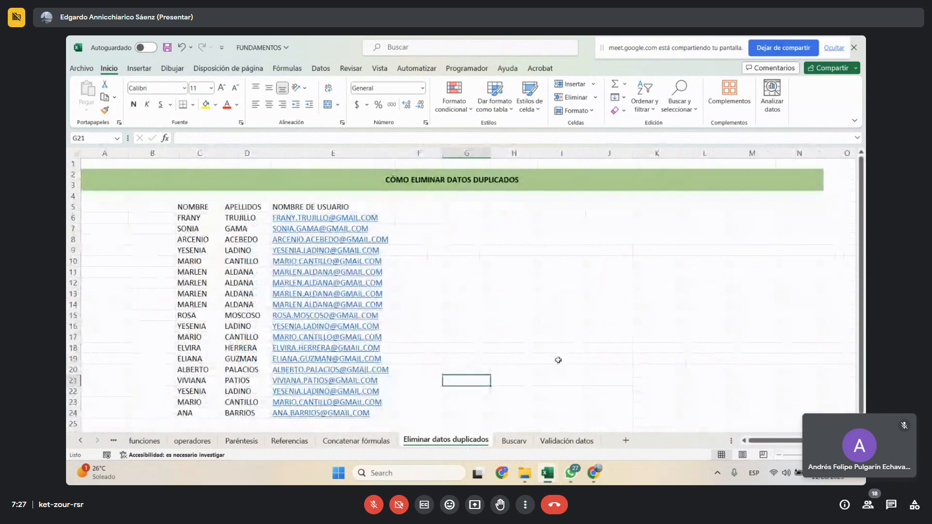
{"action": "left_click", "coordinate": [558, 350]}
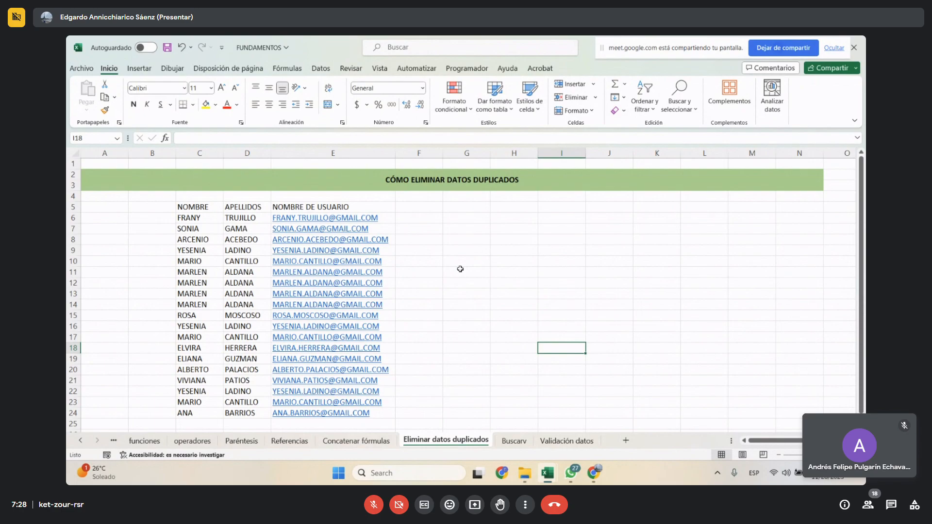
- Examine the repeated records in rows 11 to 13 of the user table
{"action": "left_click_drag", "start_coordinate": [190, 274], "coordinate": [337, 291]}
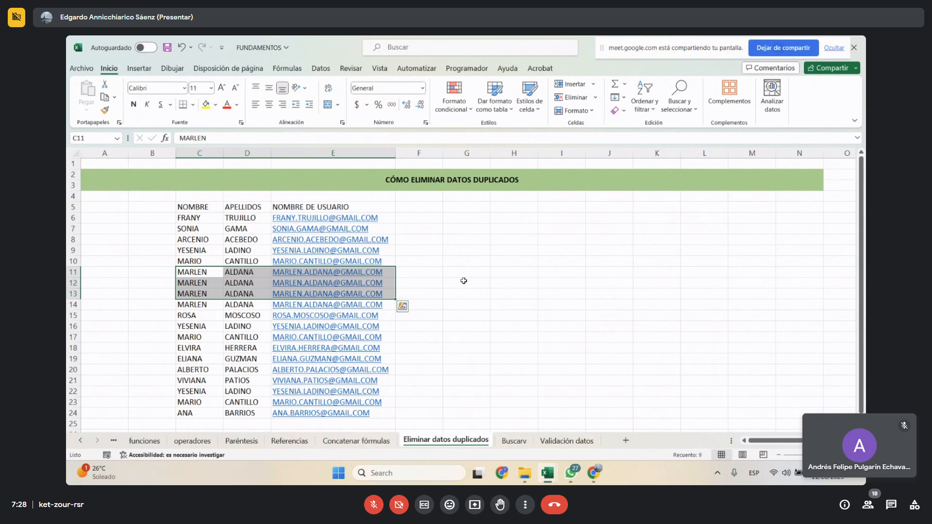
{"action": "left_click", "coordinate": [155, 271]}
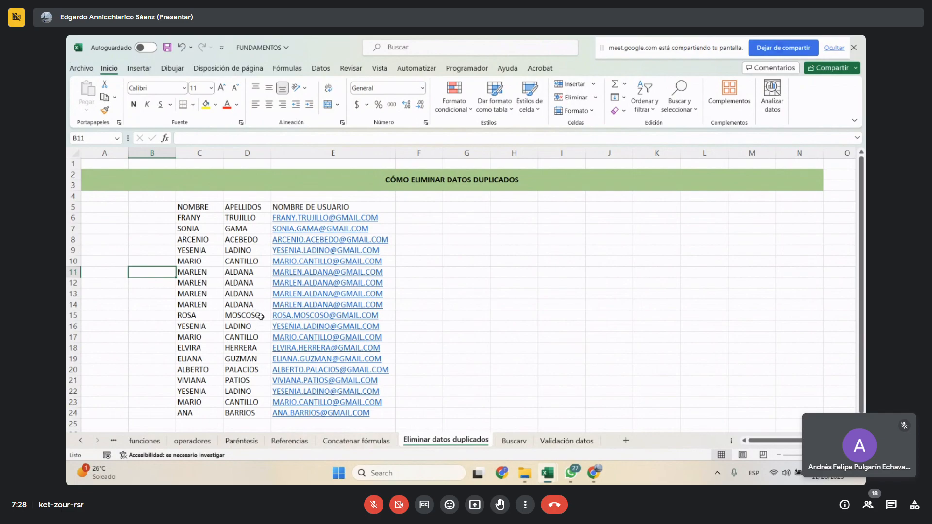
{"action": "left_click", "coordinate": [581, 303]}
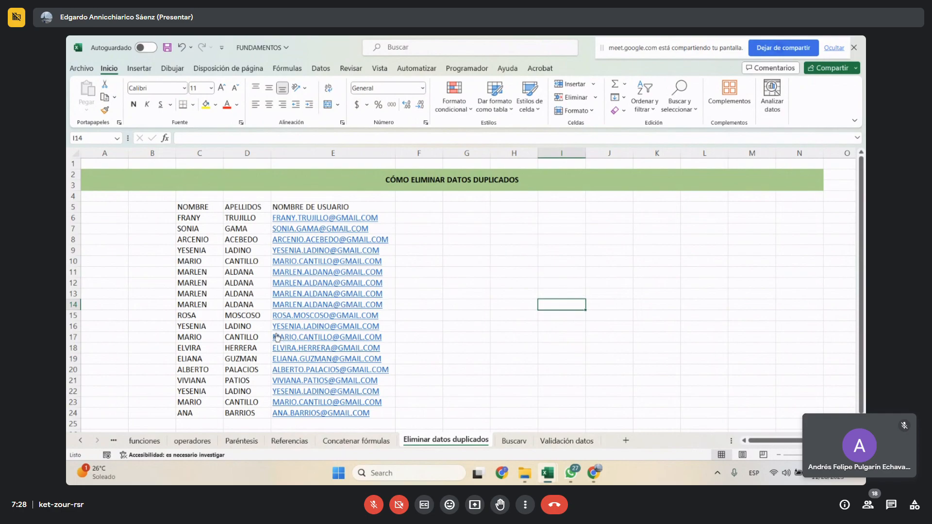
- Remove duplicate rows from the user table, treating it as having headers and comparing the NOMBRE, APELLIDOS and NOMBRE DE USUARIO columns
{"action": "left_click", "coordinate": [244, 281]}
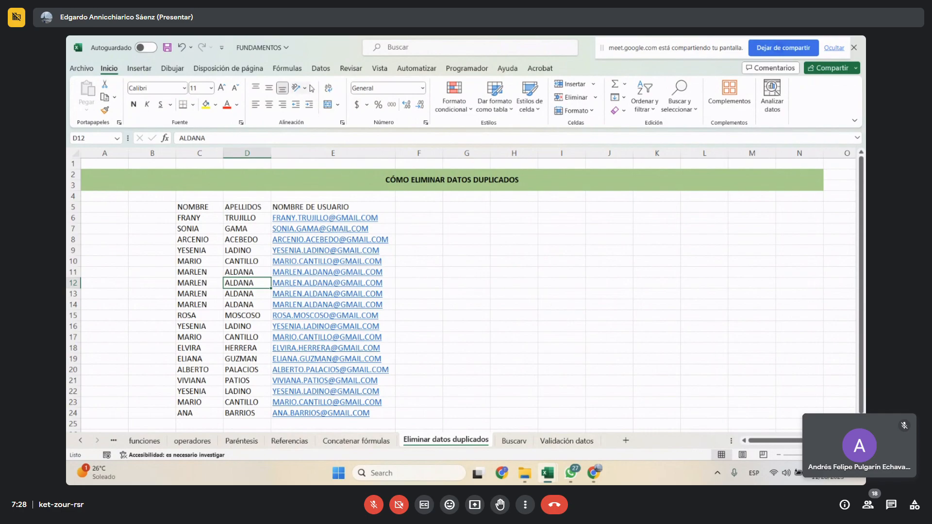
{"action": "left_click", "coordinate": [320, 68]}
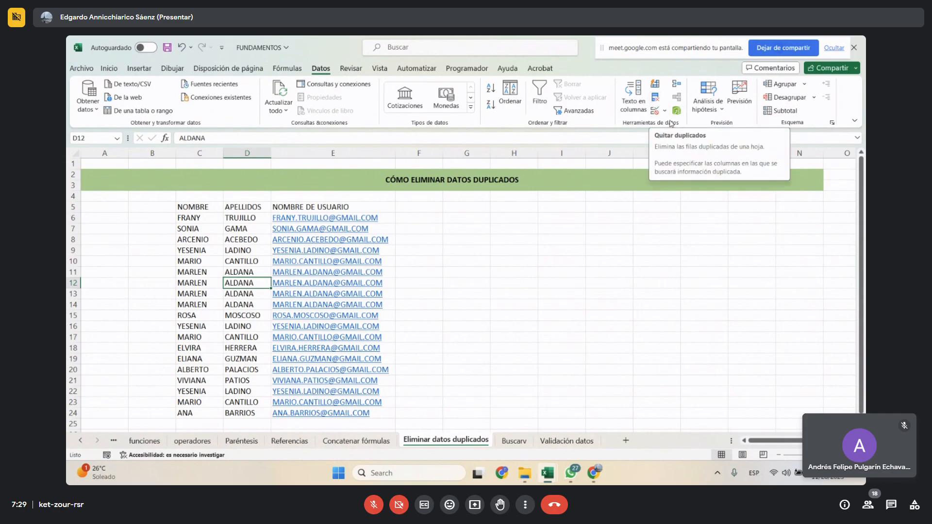
{"action": "left_click", "coordinate": [657, 101]}
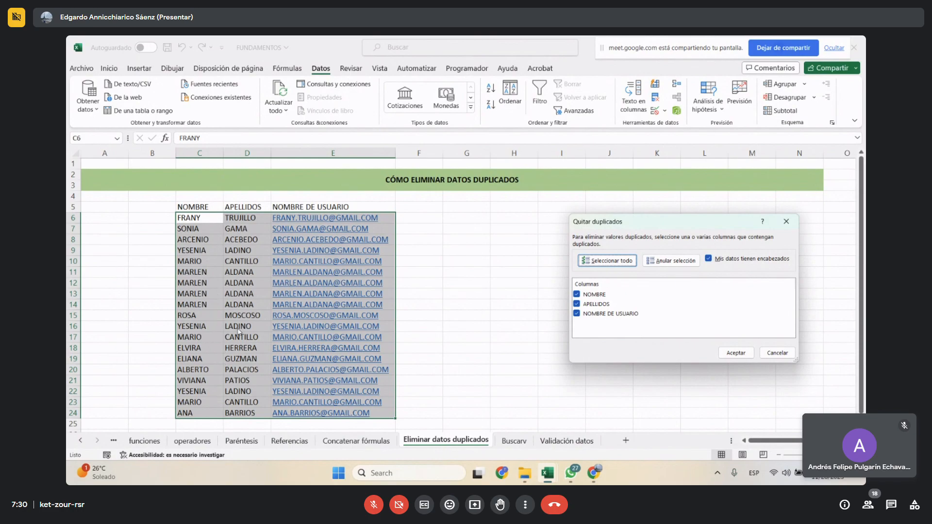
{"action": "left_click", "coordinate": [737, 353]}
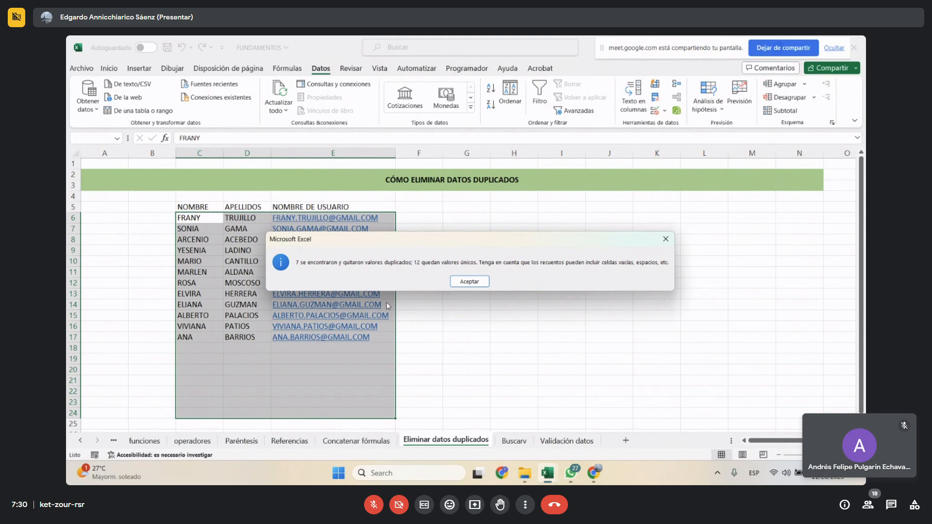
{"action": "left_click", "coordinate": [462, 283]}
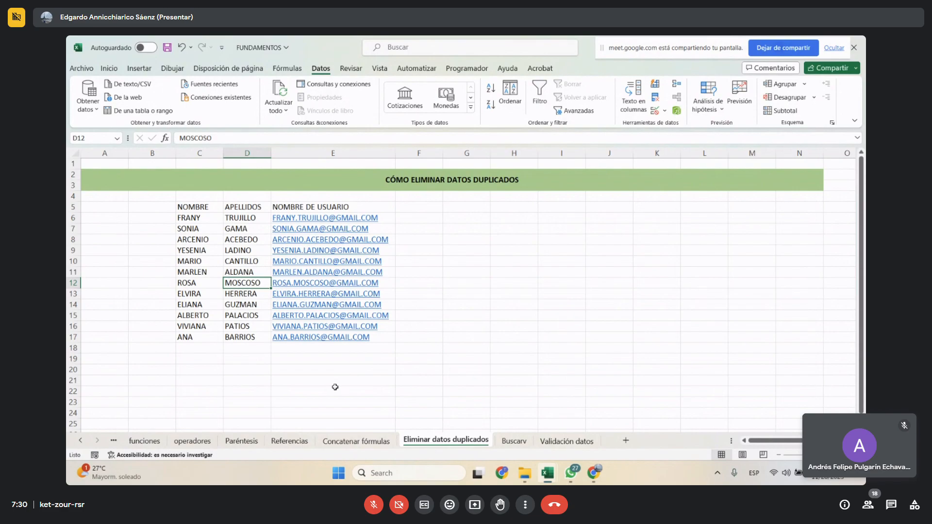
- Check the reduced user table and undo the duplicate removal
{"action": "scroll", "coordinate": [335, 387], "scroll_direction": "down", "scroll_amount": 2}
{"action": "scroll", "coordinate": [335, 387], "scroll_direction": "up", "scroll_amount": 2}
{"action": "key", "text": "ctrl+z"}
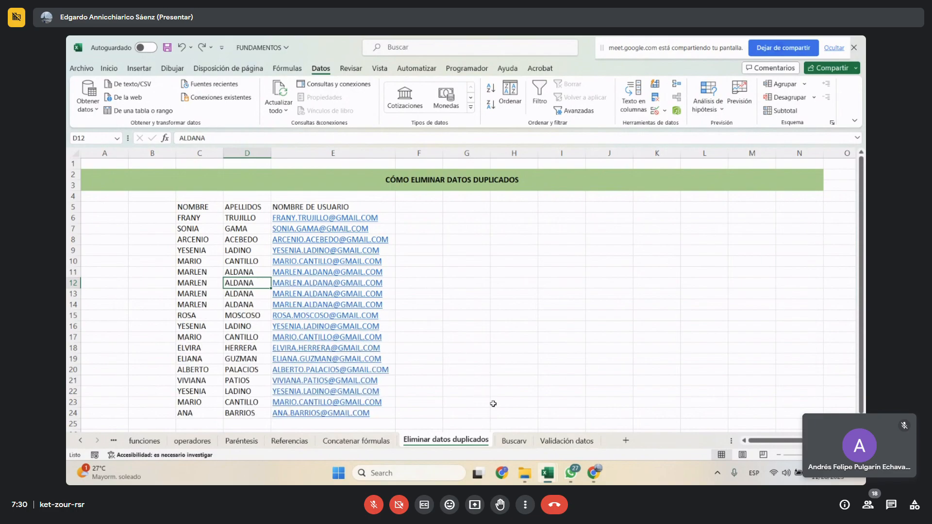
- Open the Buscarv sheet, enlarge the view and review the Objeto, Precio and Categoría columns of the product table
{"action": "left_click", "coordinate": [515, 441]}
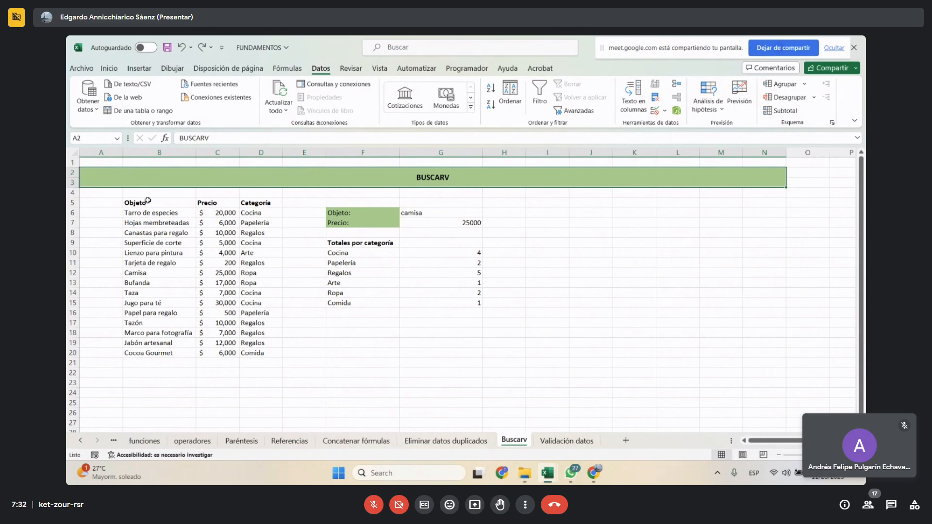
{"action": "left_click", "coordinate": [162, 211]}
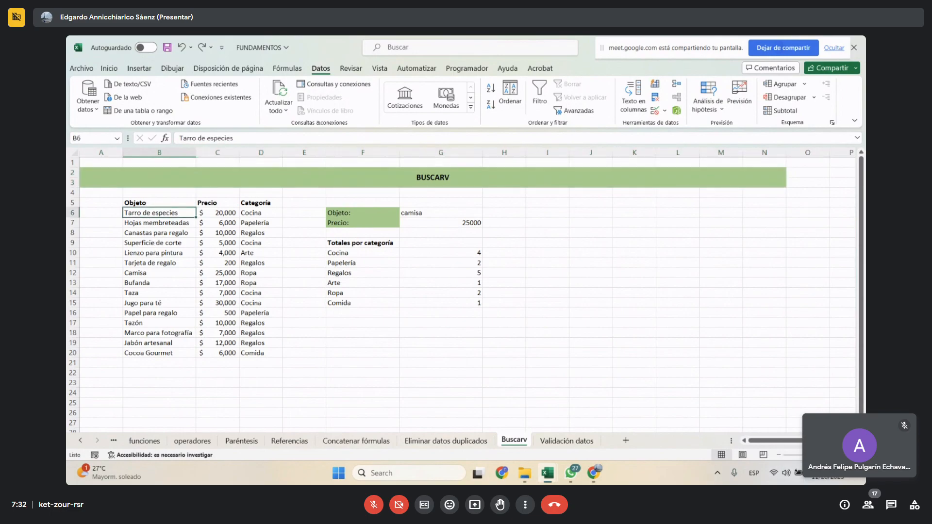
{"action": "scroll", "coordinate": [405, 362], "scroll_direction": "up", "scroll_amount": 2}
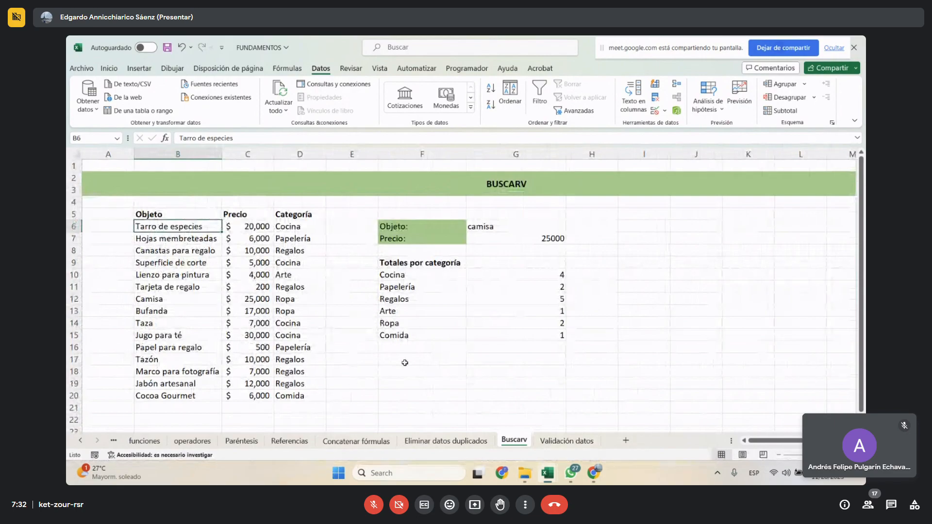
{"action": "left_click", "coordinate": [243, 217]}
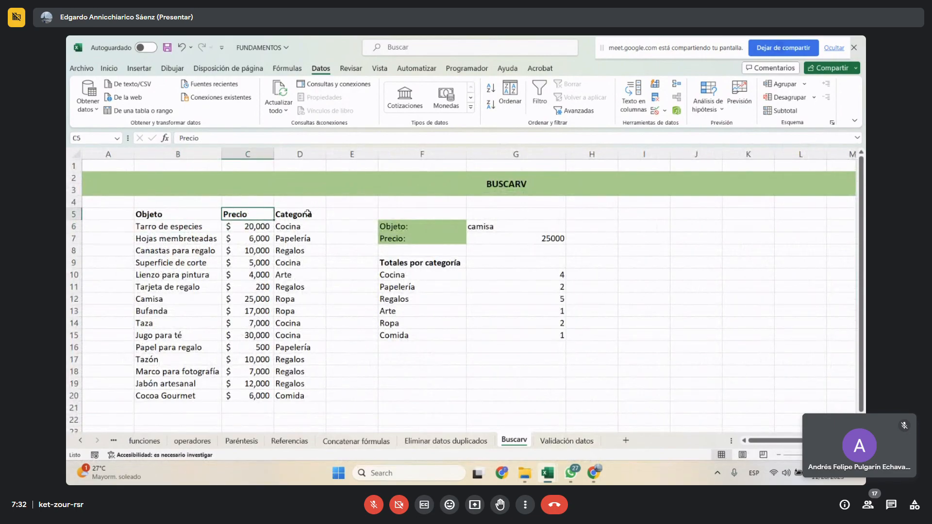
{"action": "left_click", "coordinate": [307, 212]}
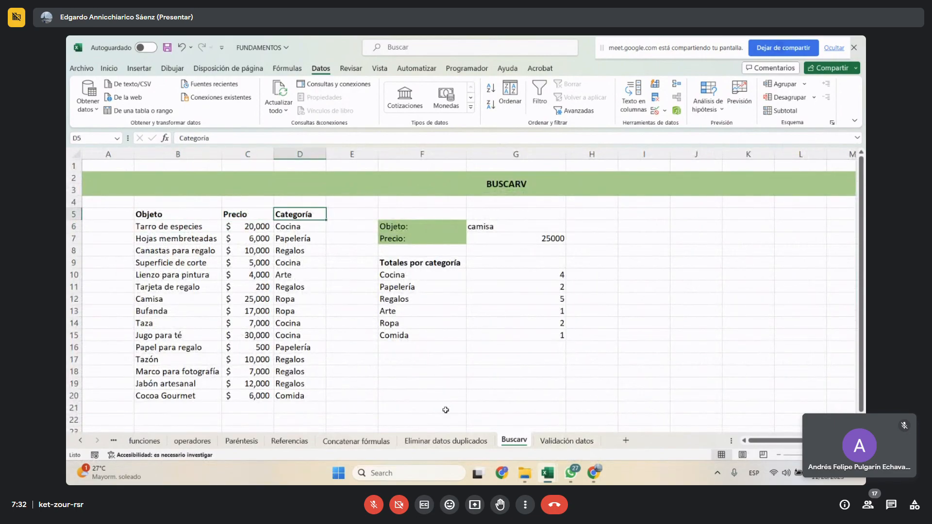
- Clear the price result in G7, beside the Precio label
{"action": "left_click", "coordinate": [535, 238]}
{"action": "key", "text": "Delete"}
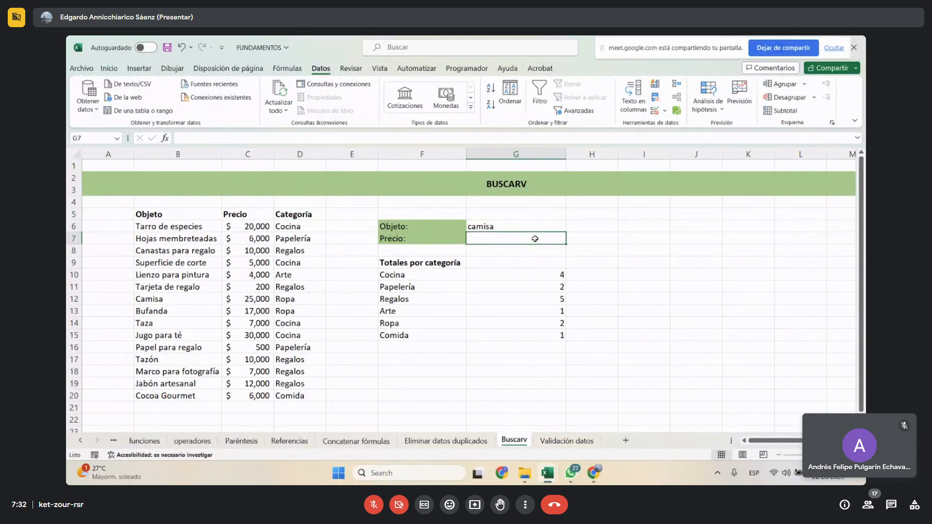
{"action": "left_click", "coordinate": [534, 361]}
{"action": "left_click", "coordinate": [509, 392]}
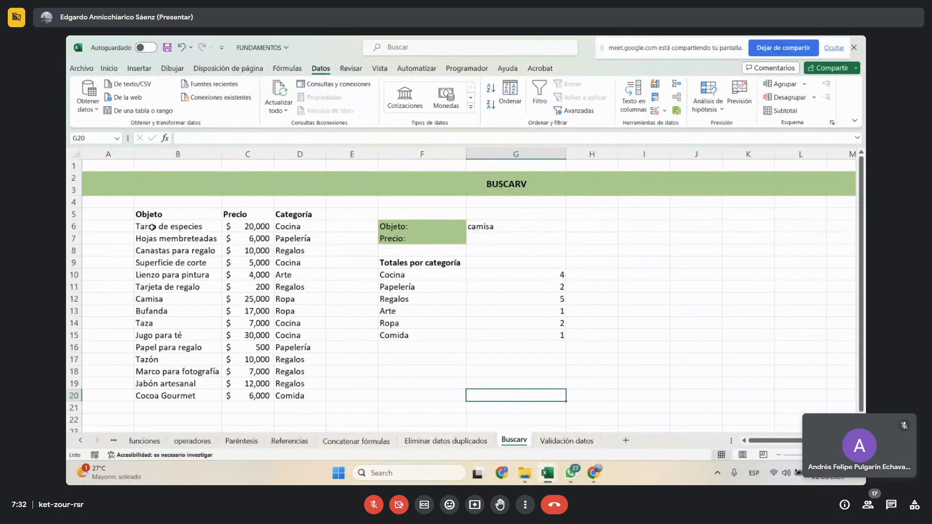
- Enter Marco para fotografía as the object to look up in G6, and check its row in the product table
{"action": "left_click", "coordinate": [521, 241]}
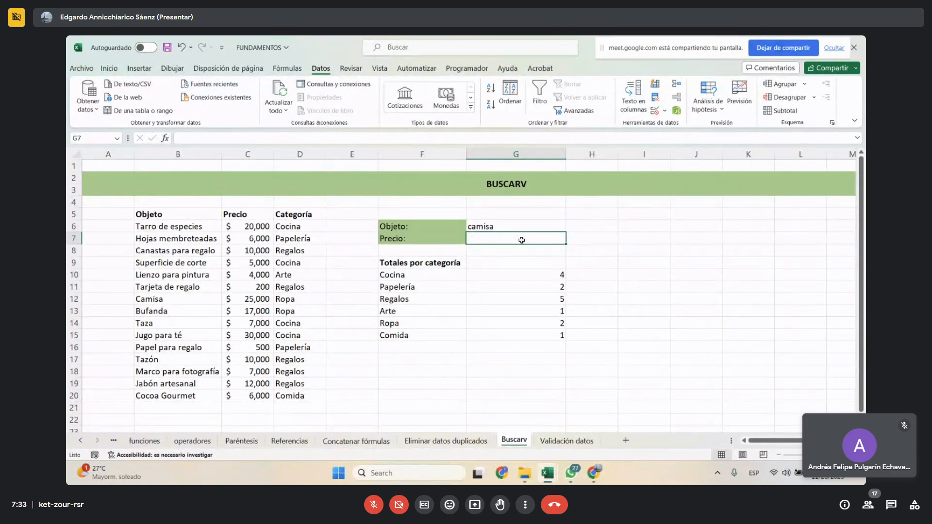
{"action": "left_click_drag", "start_coordinate": [156, 213], "coordinate": [299, 398]}
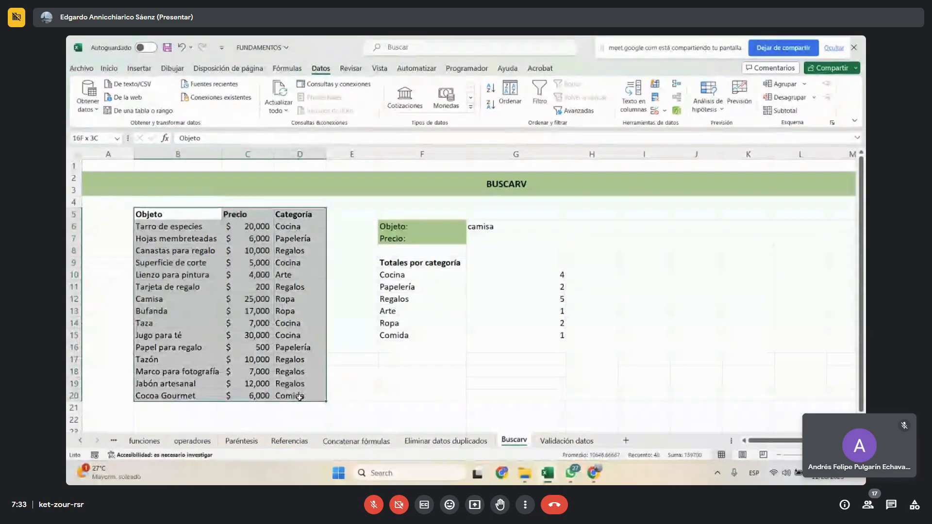
{"action": "left_click", "coordinate": [527, 227]}
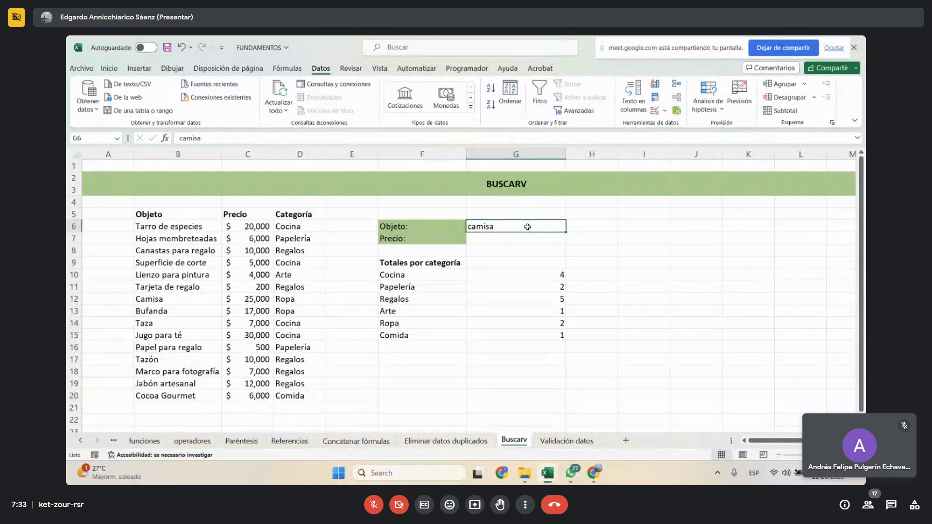
{"action": "type", "text": "Marco"}
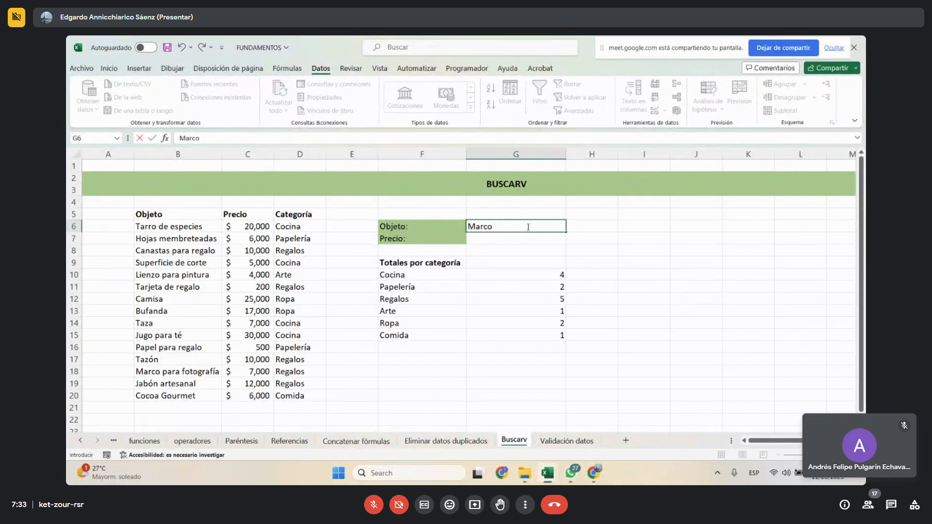
{"action": "type", "text": " para fotografía"}
{"action": "left_click", "coordinate": [153, 373]}
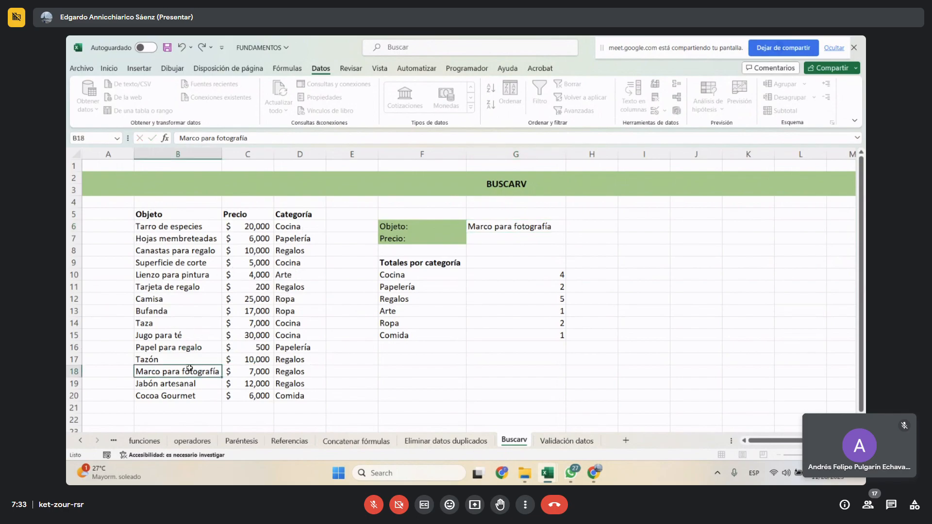
{"action": "left_click", "coordinate": [241, 373]}
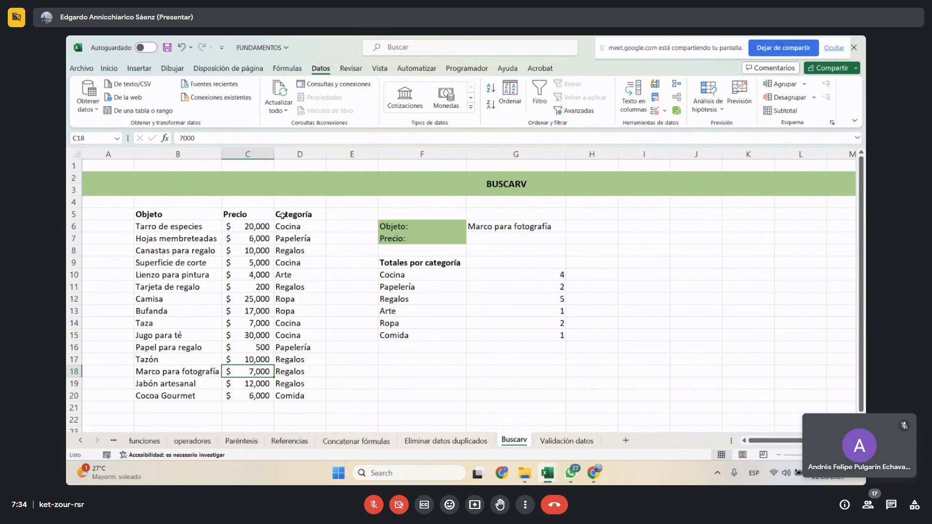
- Insert the BUSCARV function in G7, try G6 as its Valor_buscado argument, and clear that reference again
{"action": "left_click", "coordinate": [509, 237]}
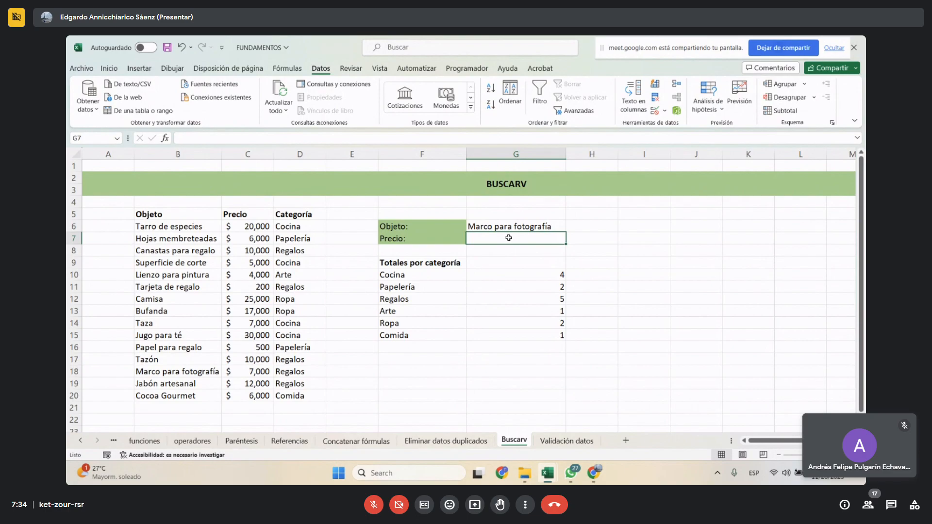
{"action": "left_click", "coordinate": [287, 68]}
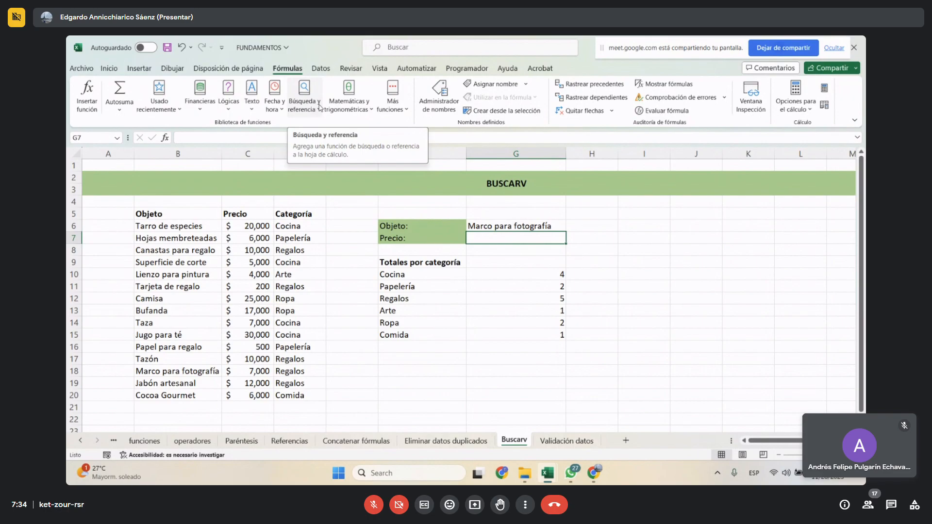
{"action": "left_click", "coordinate": [311, 97]}
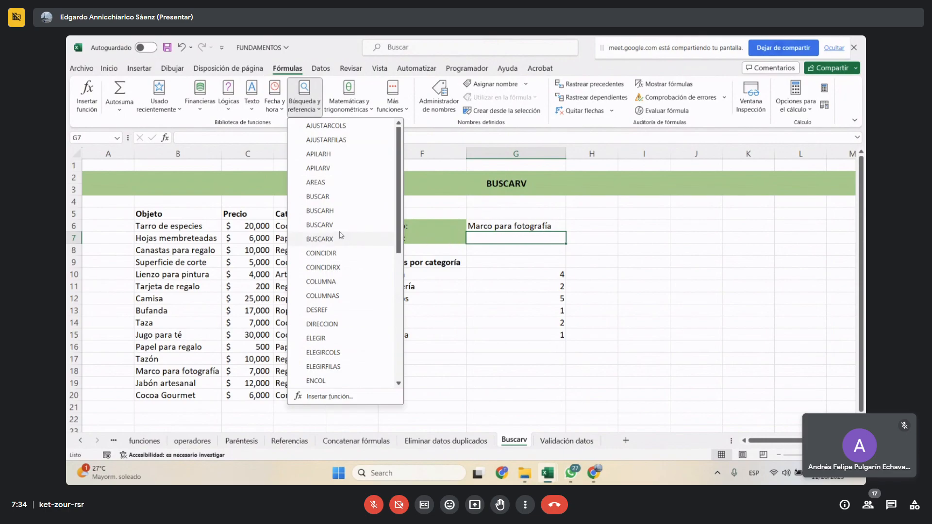
{"action": "left_click", "coordinate": [320, 226]}
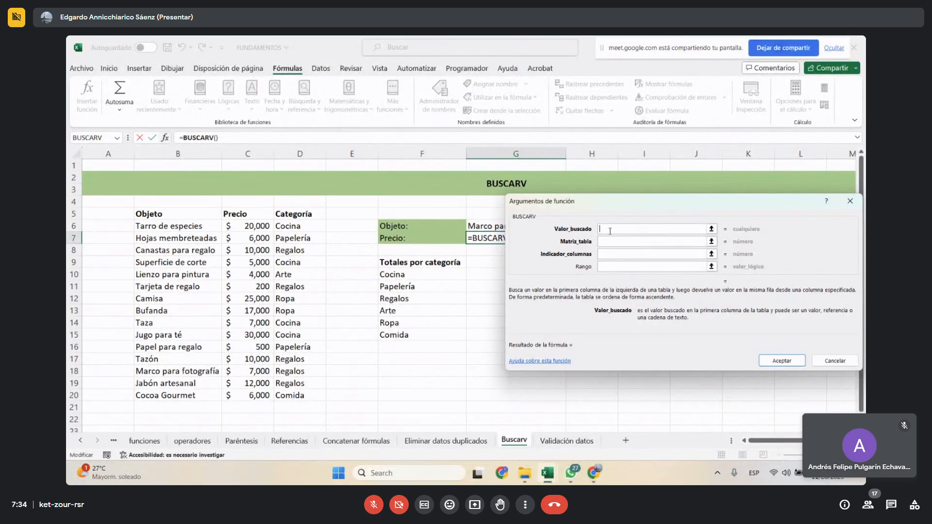
{"action": "left_click_drag", "start_coordinate": [601, 204], "coordinate": [538, 287]}
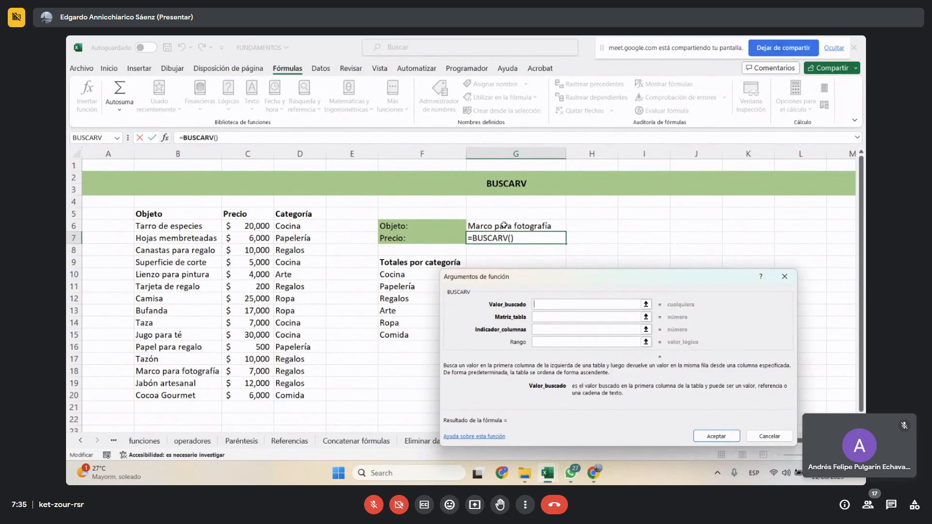
{"action": "left_click", "coordinate": [522, 225]}
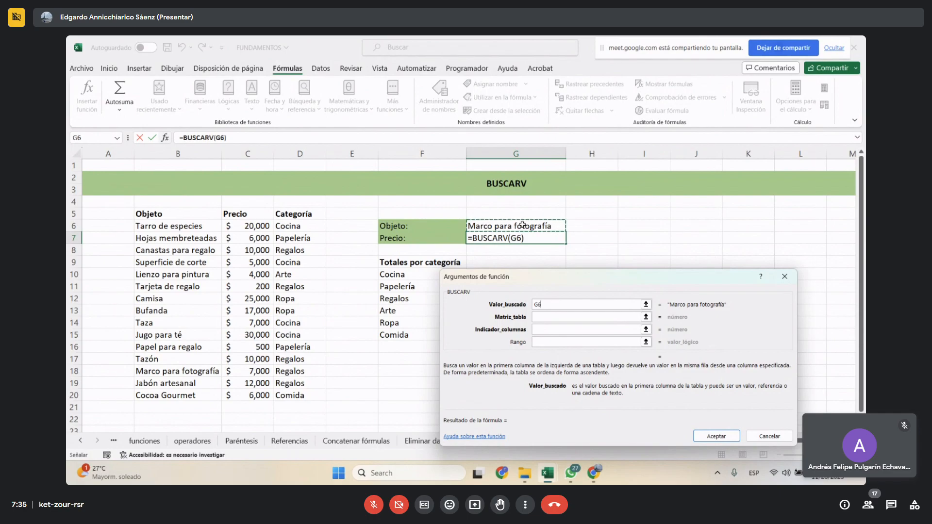
{"action": "key", "text": "BackSpace"}
{"action": "key", "text": "BackSpace"}
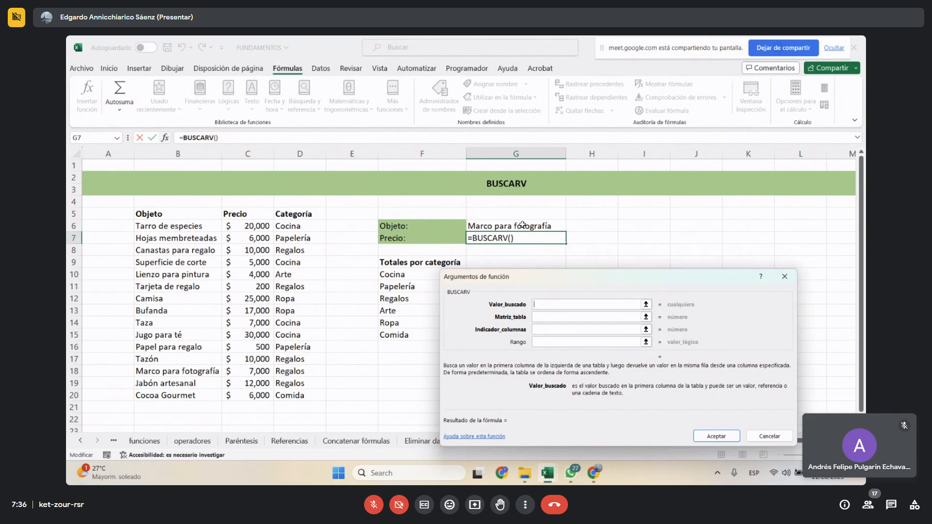
- Set BUSCARV's Valor_buscado argument to the literal text "Marco para fotografía"
{"action": "type", "text": "\"marc"}
{"action": "key", "text": "BackSpace"}
{"action": "key", "text": "BackSpace"}
{"action": "key", "text": "BackSpace"}
{"action": "key", "text": "BackSpace"}
{"action": "type", "text": "Marco"}
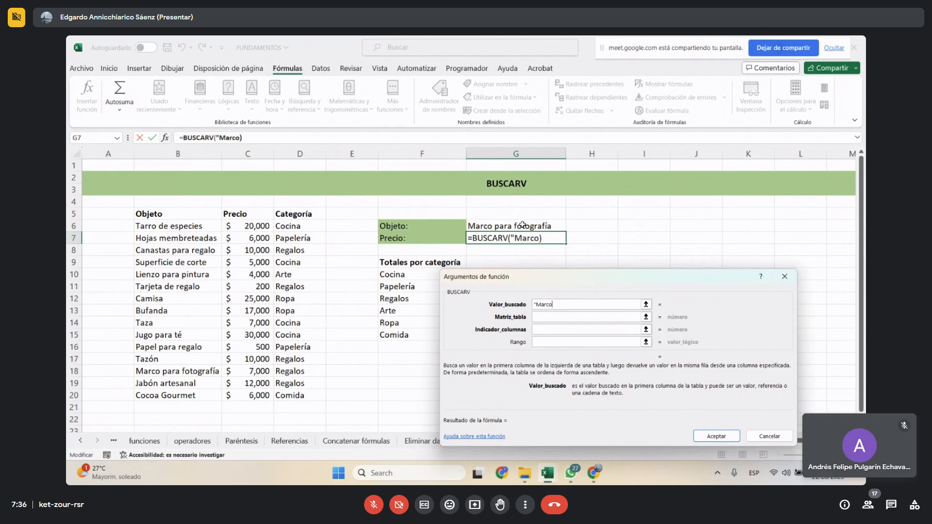
{"action": "type", "text": " para fo"}
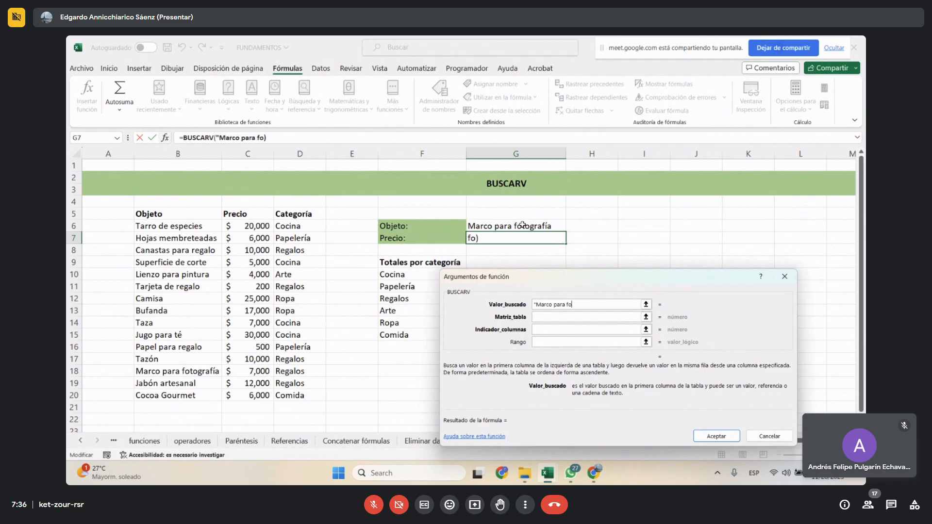
{"action": "type", "text": "tografía\""}
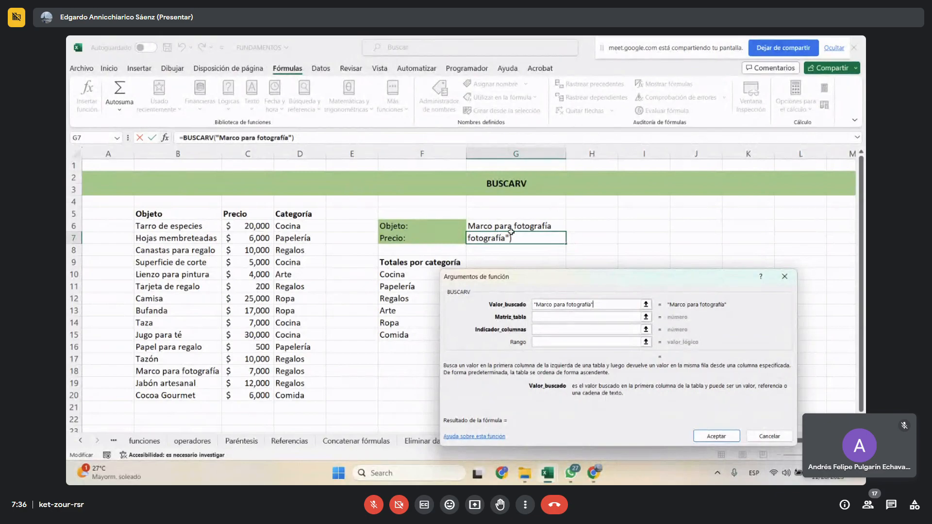
- Complete the BUSCARV formula in G7 with table range B5:D20, column index 2 and falso for an exact match
{"action": "left_click", "coordinate": [597, 317]}
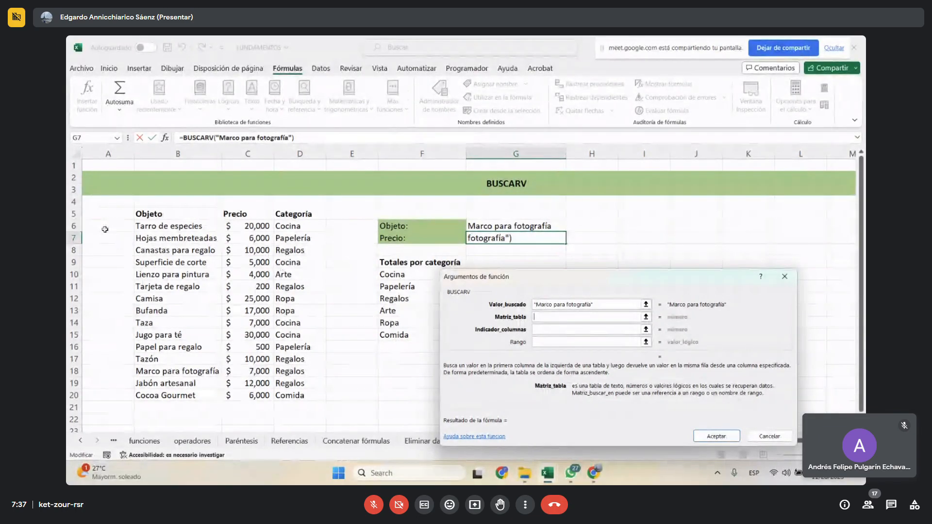
{"action": "left_click_drag", "start_coordinate": [149, 217], "coordinate": [311, 394]}
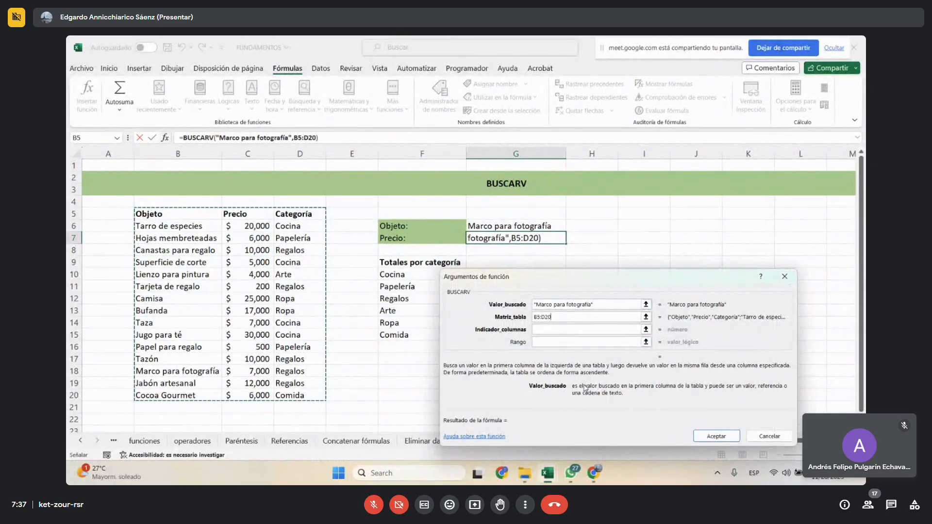
{"action": "key", "text": "Tab"}
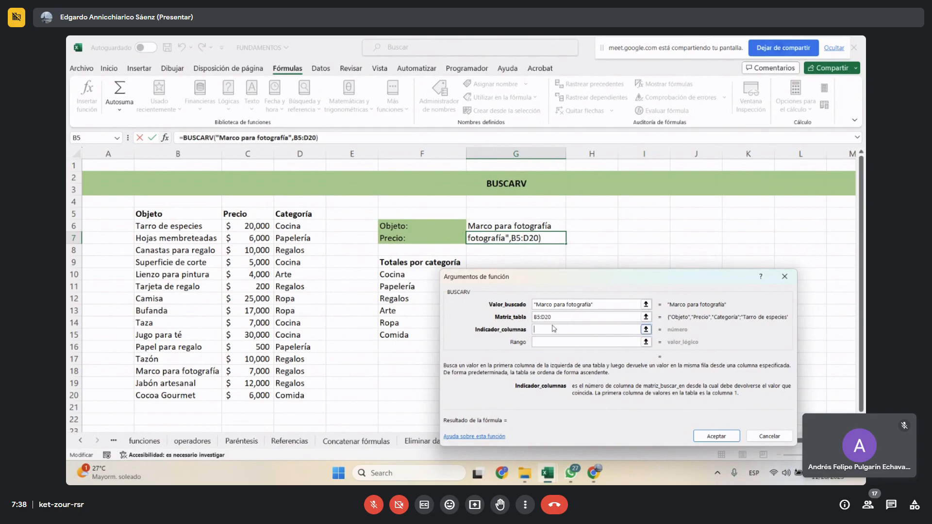
{"action": "type", "text": "2"}
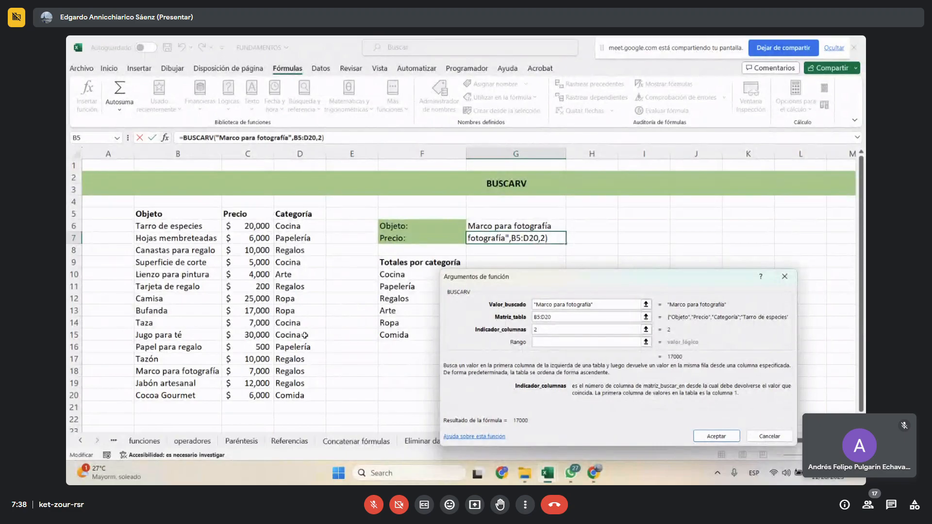
{"action": "left_click", "coordinate": [573, 345]}
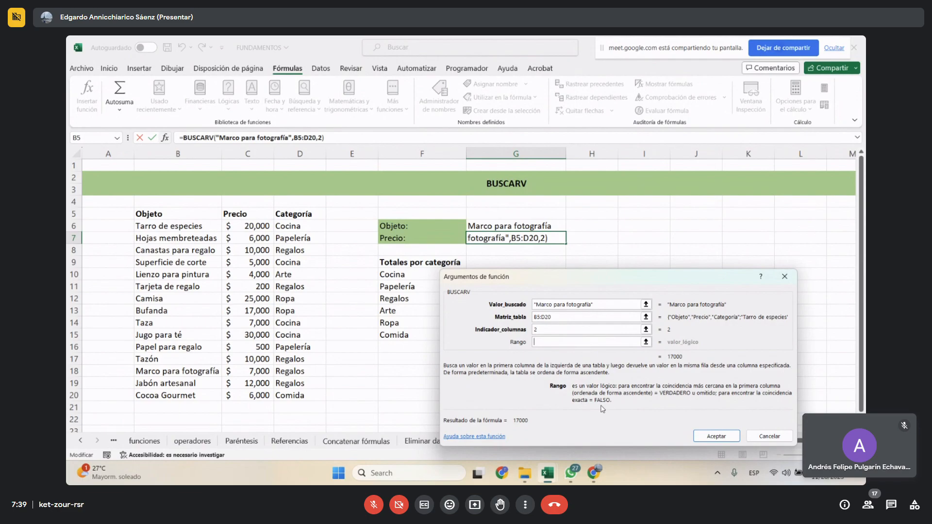
{"action": "type", "text": "falso"}
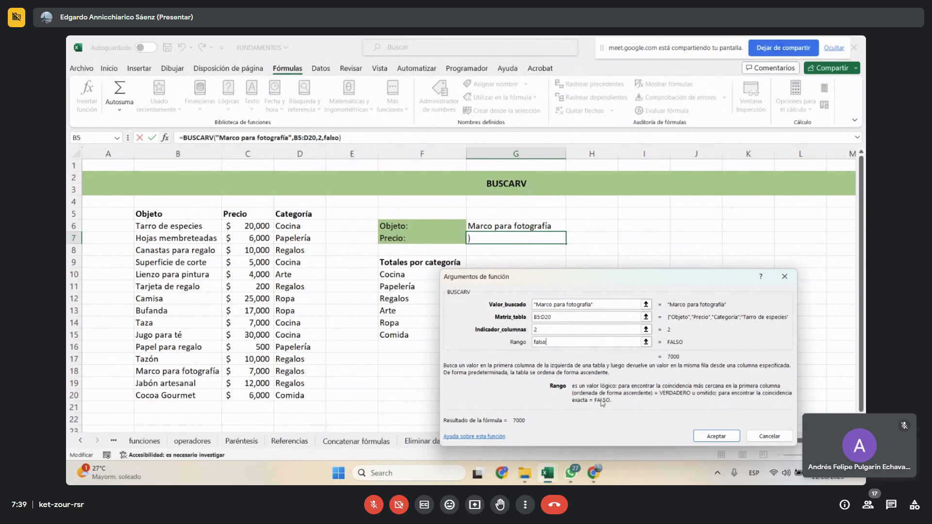
{"action": "left_click", "coordinate": [716, 437]}
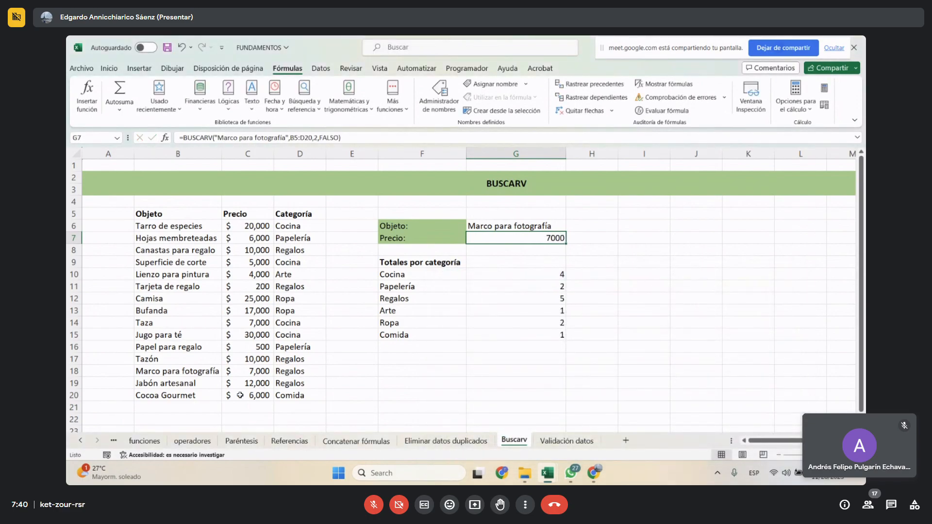
- Compare the looked-up price with the Marco para fotografía row in the table and the object name in G6
{"action": "left_click", "coordinate": [254, 372]}
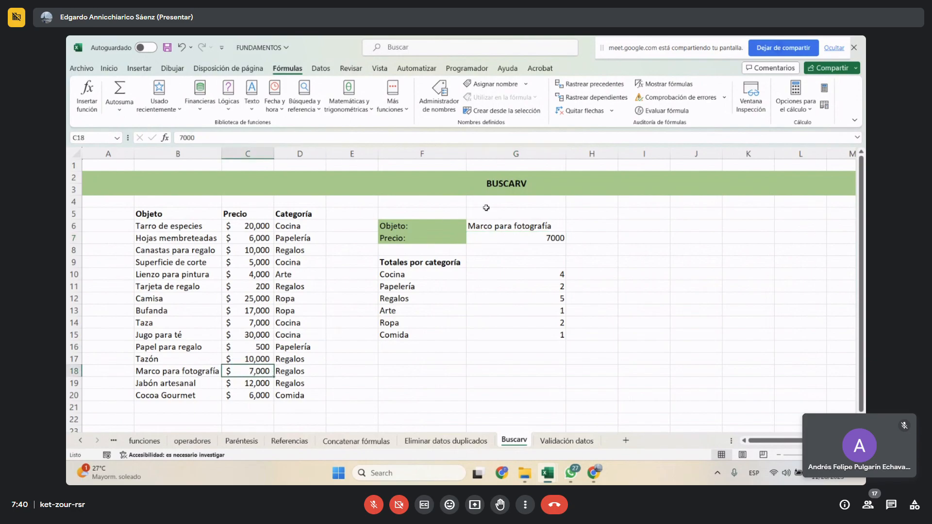
{"action": "left_click", "coordinate": [500, 228]}
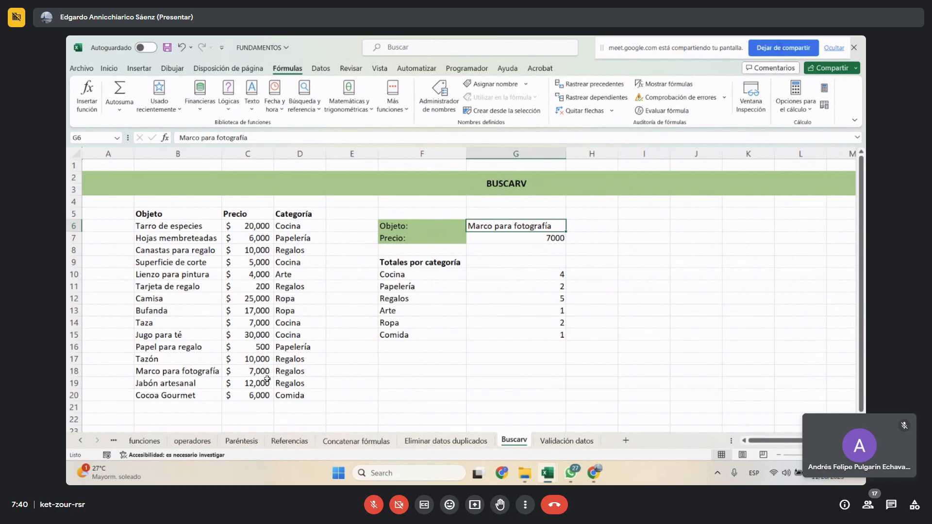
{"action": "left_click", "coordinate": [530, 387]}
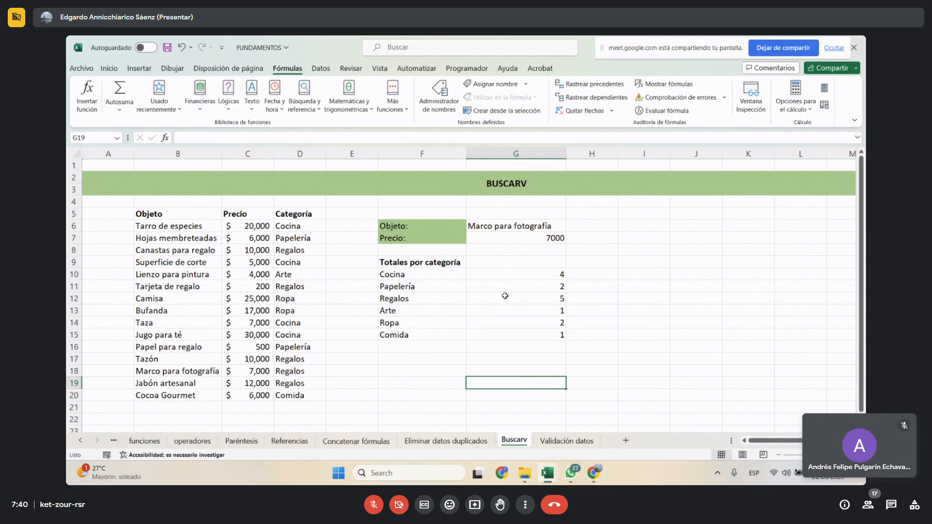
{"action": "left_click", "coordinate": [497, 226]}
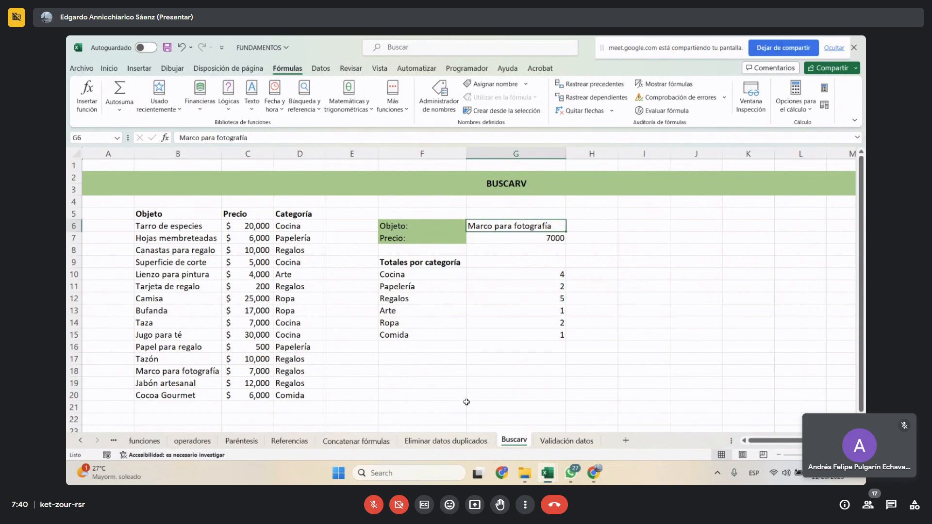
{"action": "left_click", "coordinate": [467, 391]}
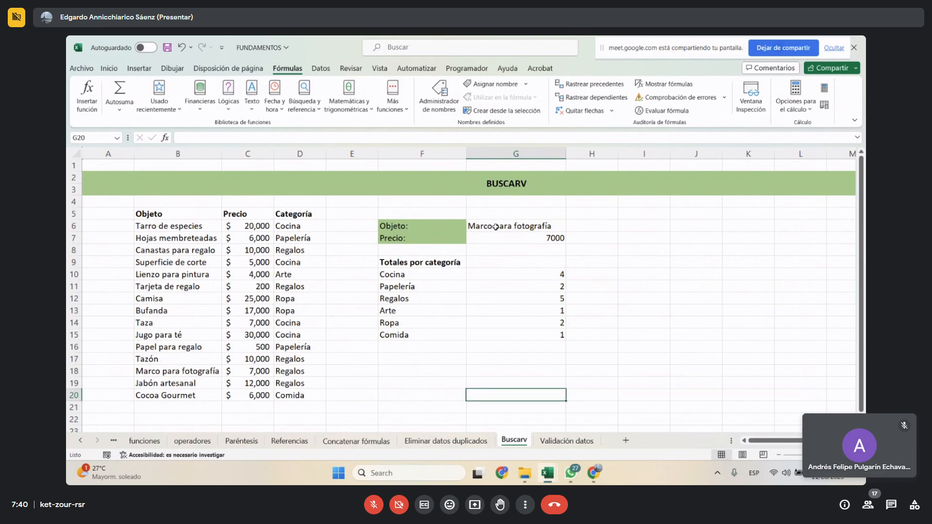
{"action": "left_click", "coordinate": [495, 226]}
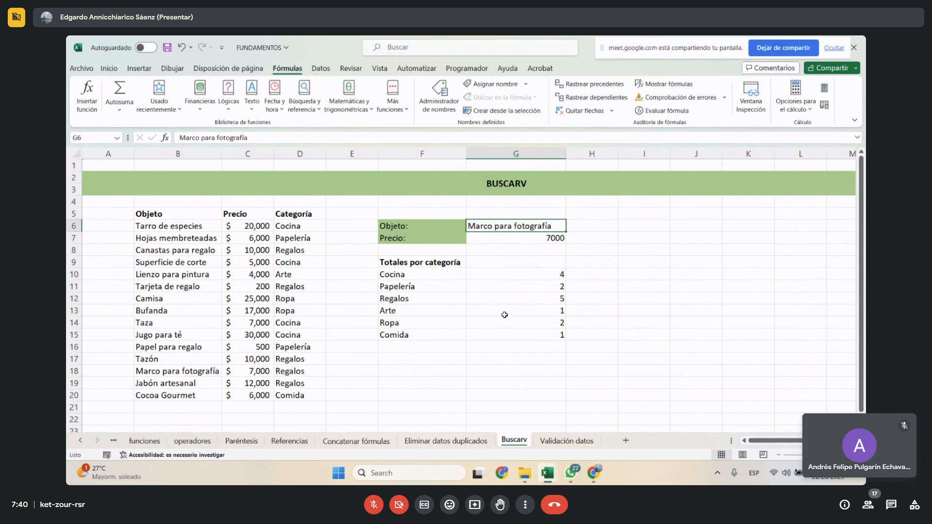
{"action": "left_click", "coordinate": [489, 285]}
- Replace the formula in G7 with a new BUSCARV function that uses cell G6 as its valor_buscado
{"action": "left_click", "coordinate": [516, 241]}
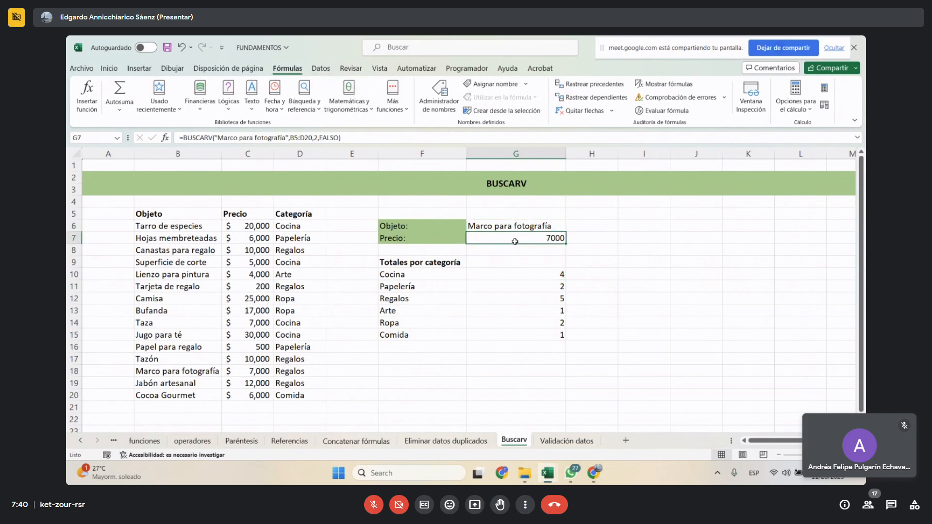
{"action": "key", "text": "Delete"}
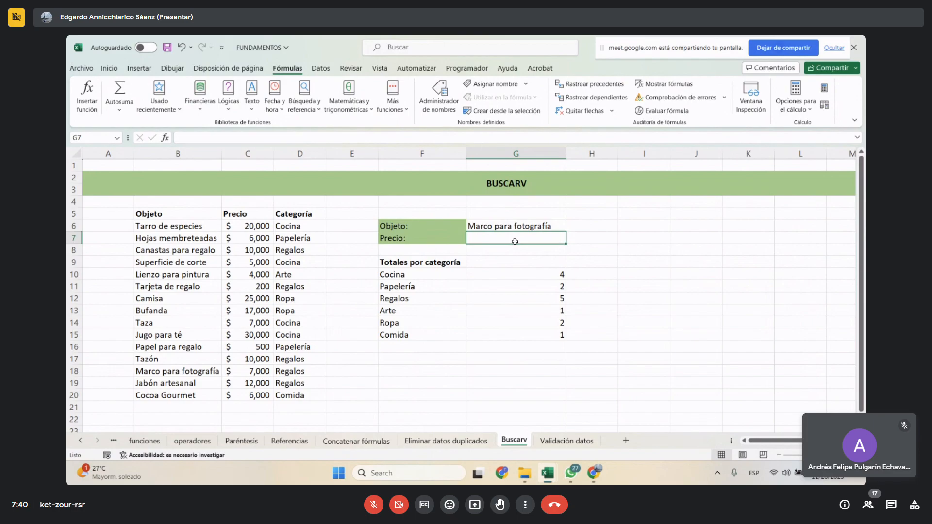
{"action": "type", "text": "="}
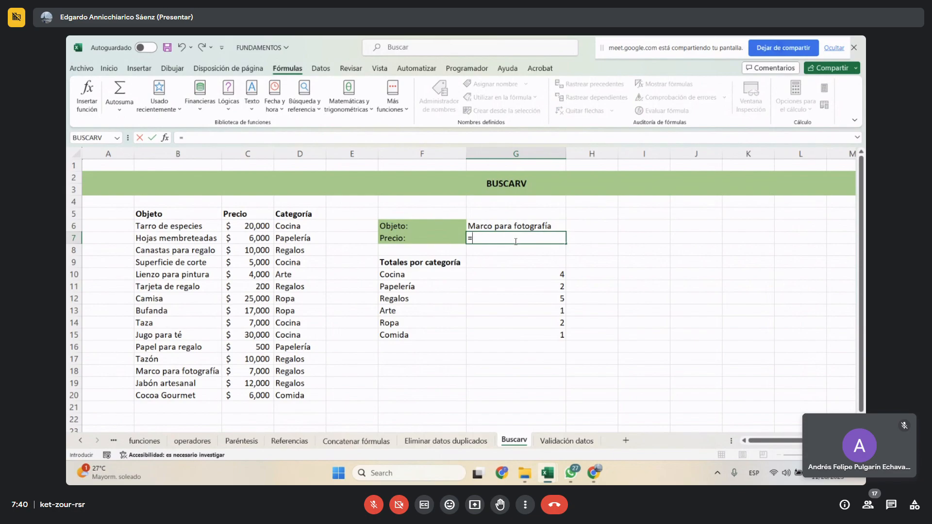
{"action": "type", "text": "busca"}
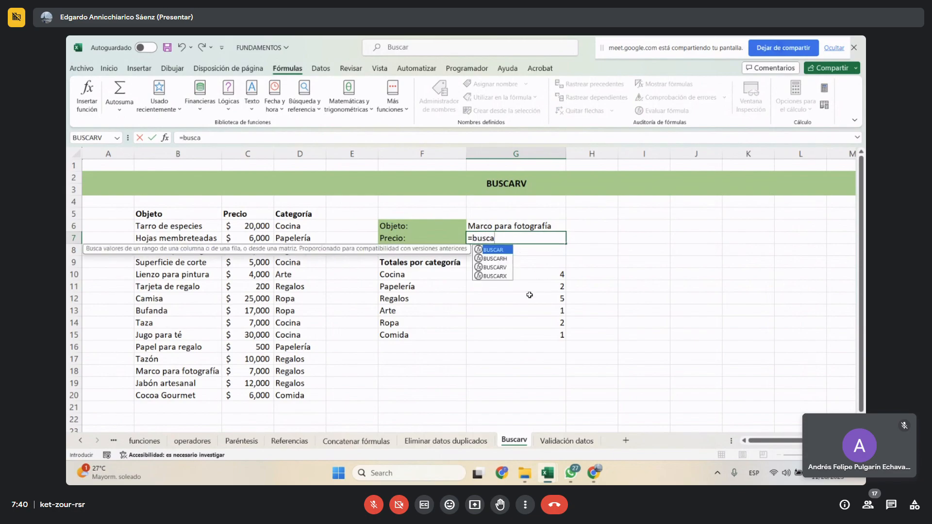
{"action": "double_click", "coordinate": [505, 267]}
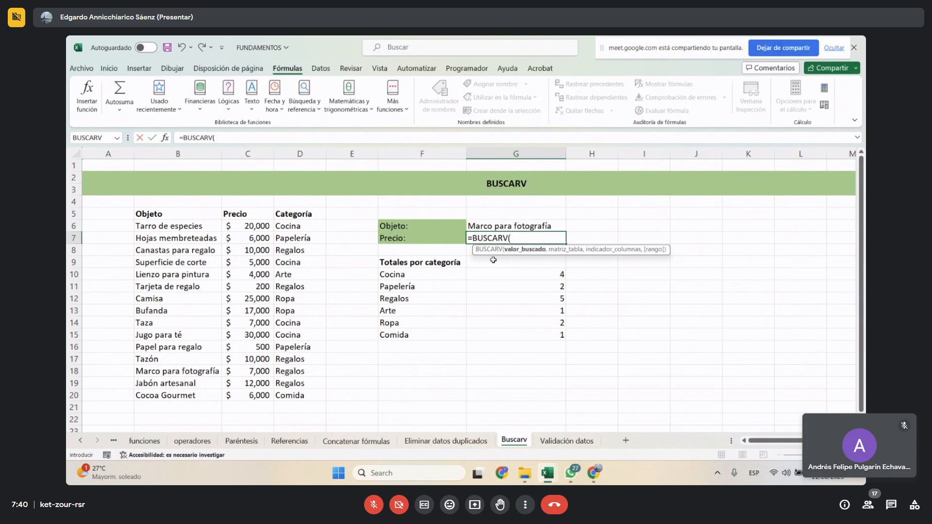
{"action": "mouse_move", "coordinate": [501, 253]}
{"action": "left_mouse_down"}
{"action": "mouse_move", "coordinate": [502, 263]}
{"action": "mouse_move", "coordinate": [491, 261]}
{"action": "left_mouse_up"}
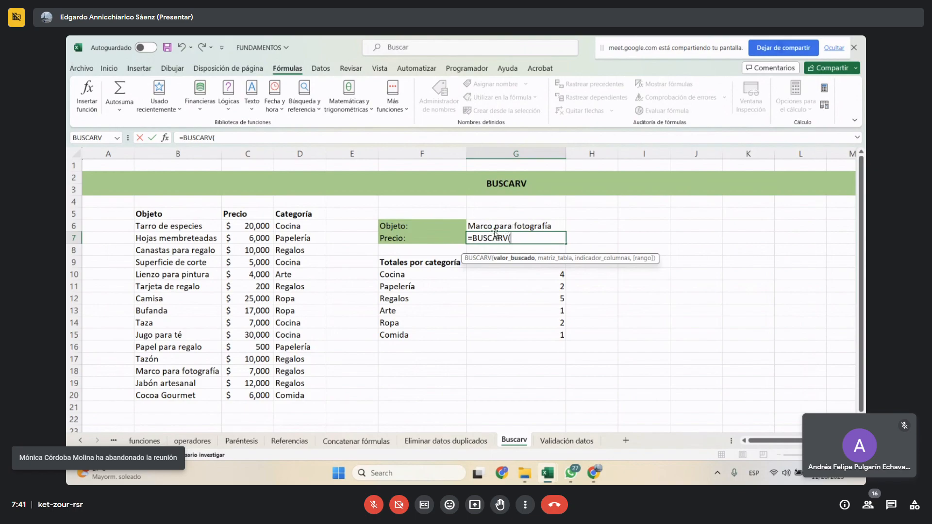
{"action": "left_click", "coordinate": [500, 225]}
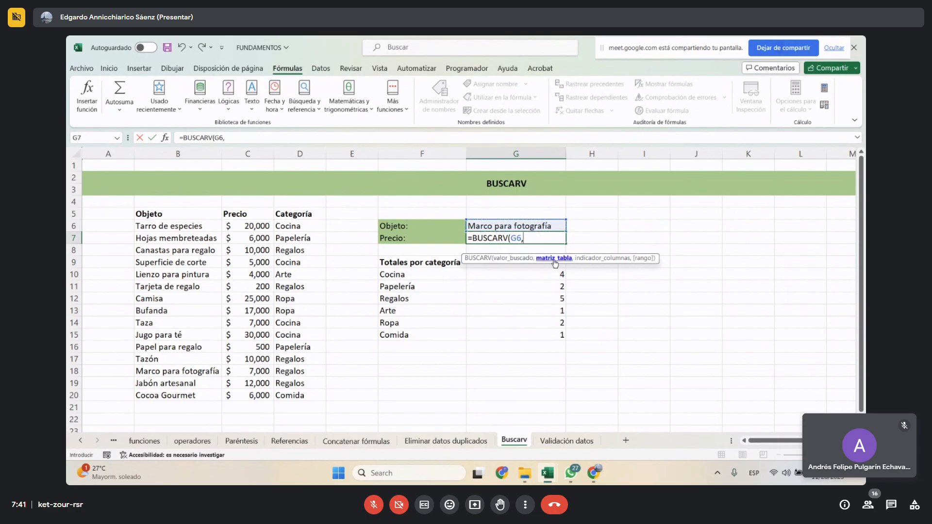
- Complete G7's BUSCARV formula with table range B5:D20, column index 2 and FALSO for an exact match
{"action": "left_click_drag", "start_coordinate": [148, 216], "coordinate": [326, 401]}
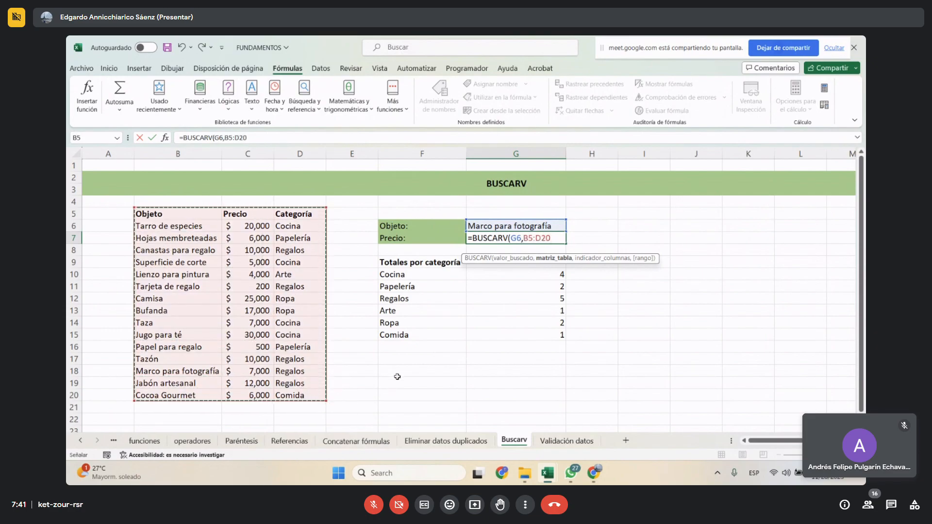
{"action": "type", "text": ",2"}
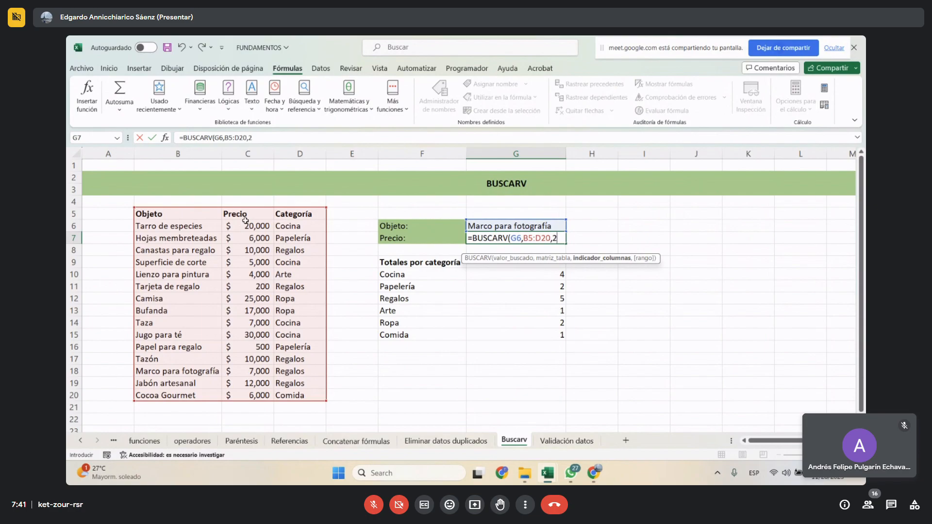
{"action": "type", "text": ","}
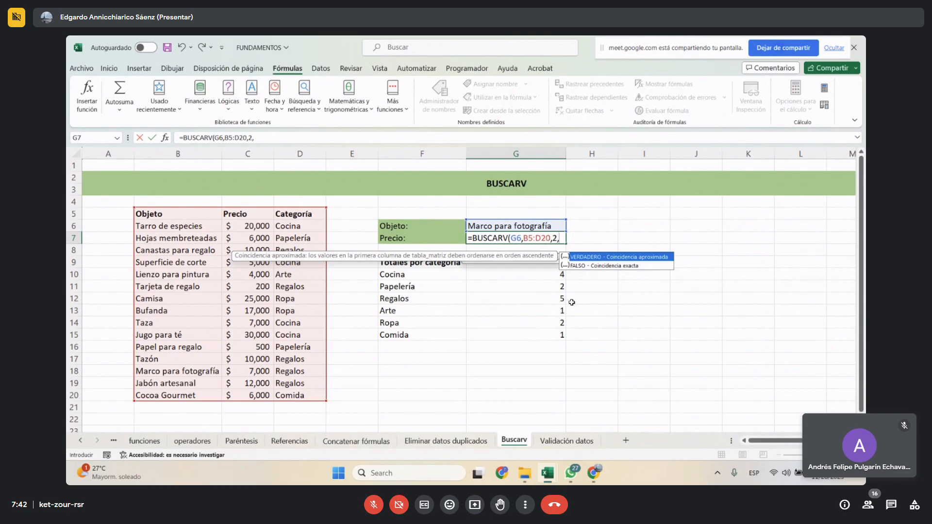
{"action": "double_click", "coordinate": [586, 266]}
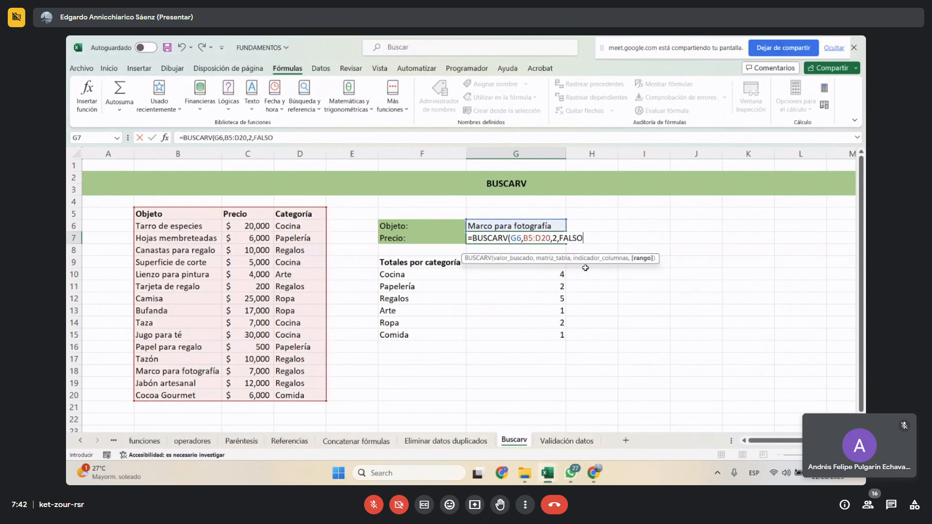
{"action": "type", "text": ")"}
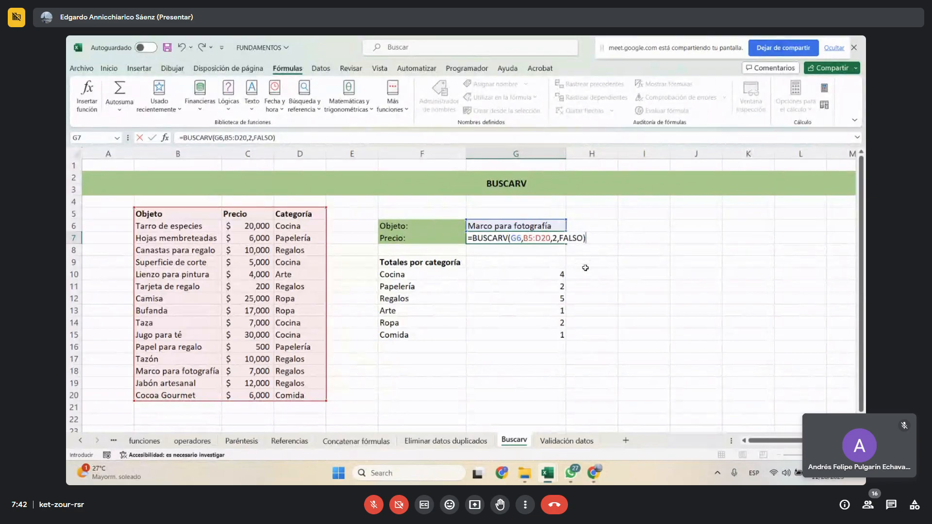
{"action": "key", "text": "Return"}
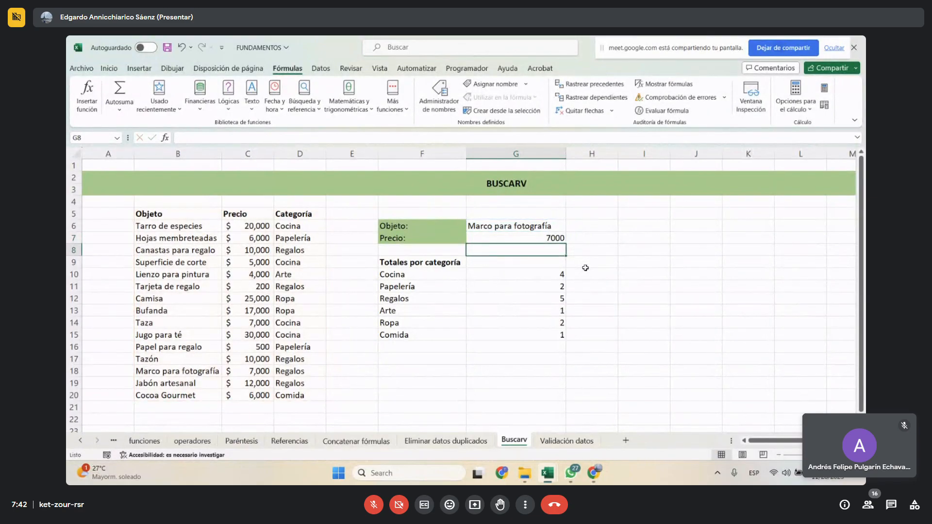
- Check the formula in G7 and test the lookup by entering taza as the object in G6
{"action": "left_click", "coordinate": [542, 237]}
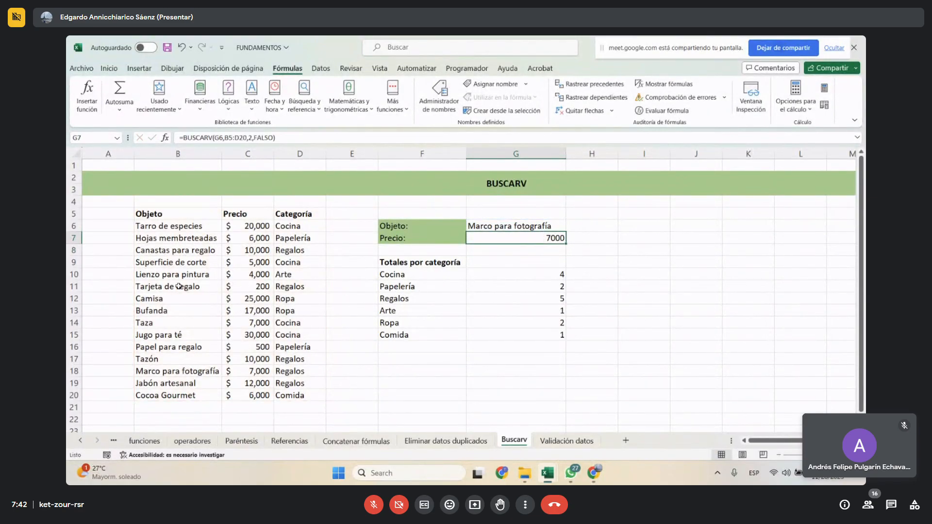
{"action": "left_click", "coordinate": [483, 224]}
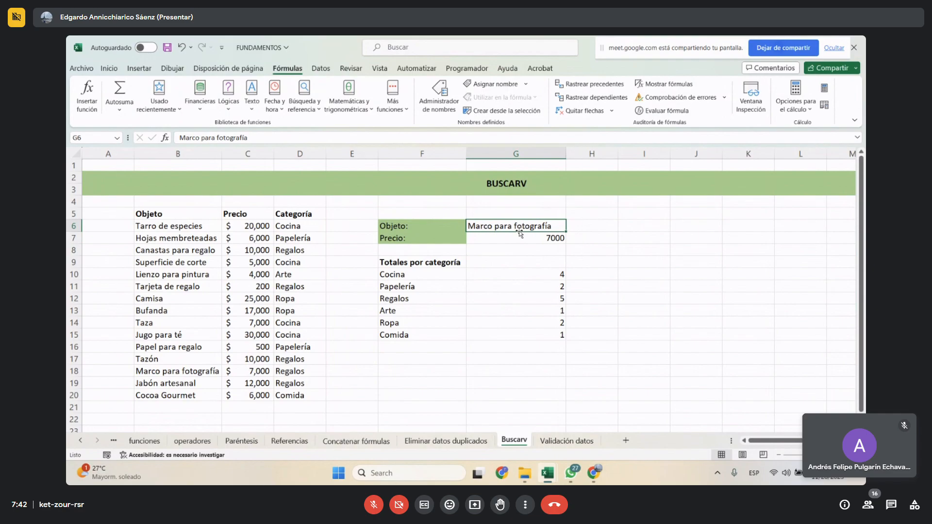
{"action": "type", "text": "taza"}
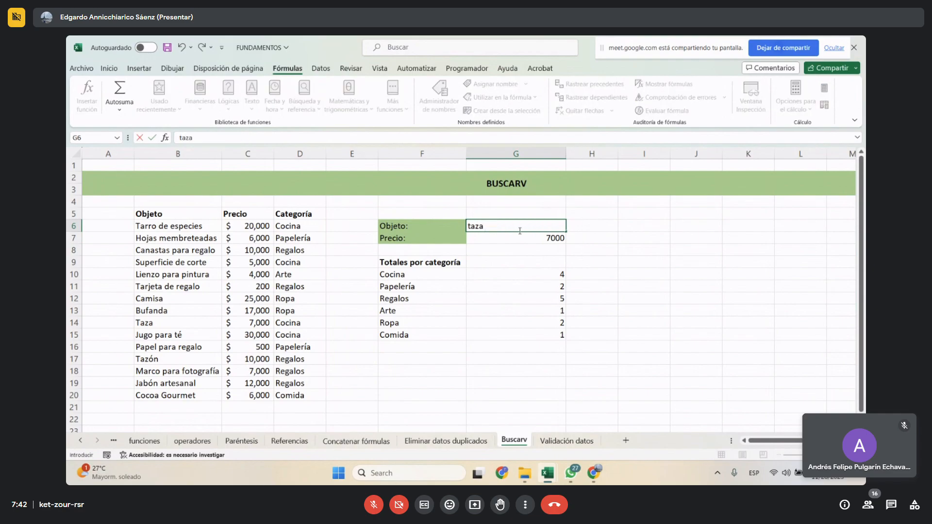
{"action": "key", "text": "Return"}
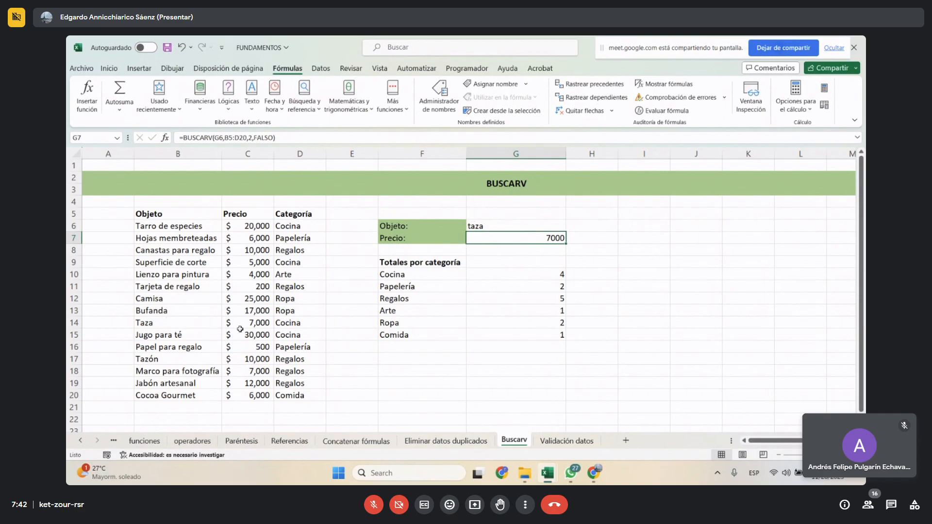
- Set the object to look up in G6 to "tarro de especies"
{"action": "left_click", "coordinate": [505, 226]}
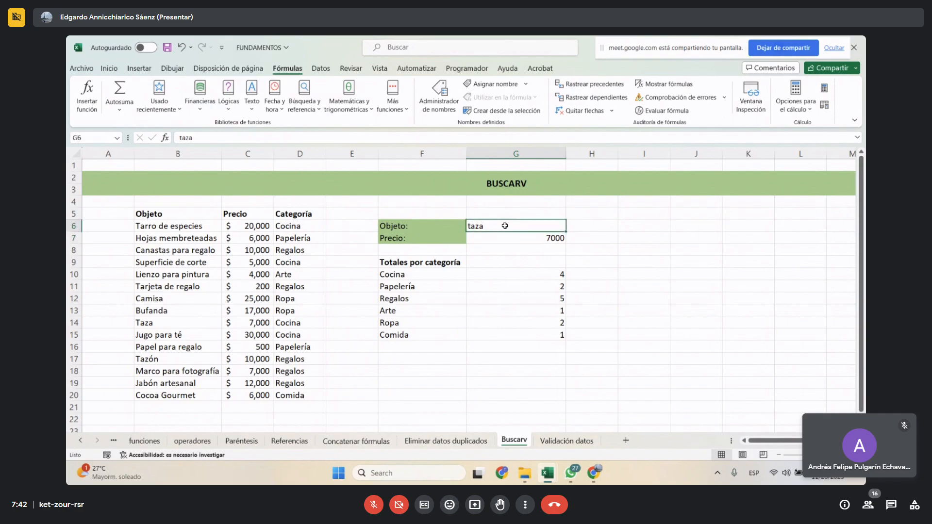
{"action": "type", "text": "tarro de "}
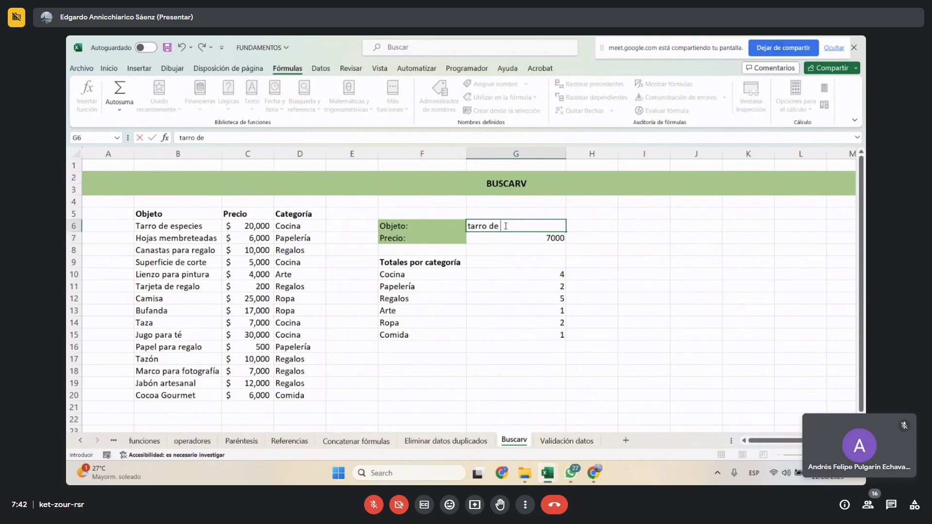
{"action": "type", "text": "especies"}
{"action": "key", "text": "Return"}
{"action": "left_click", "coordinate": [505, 226]}
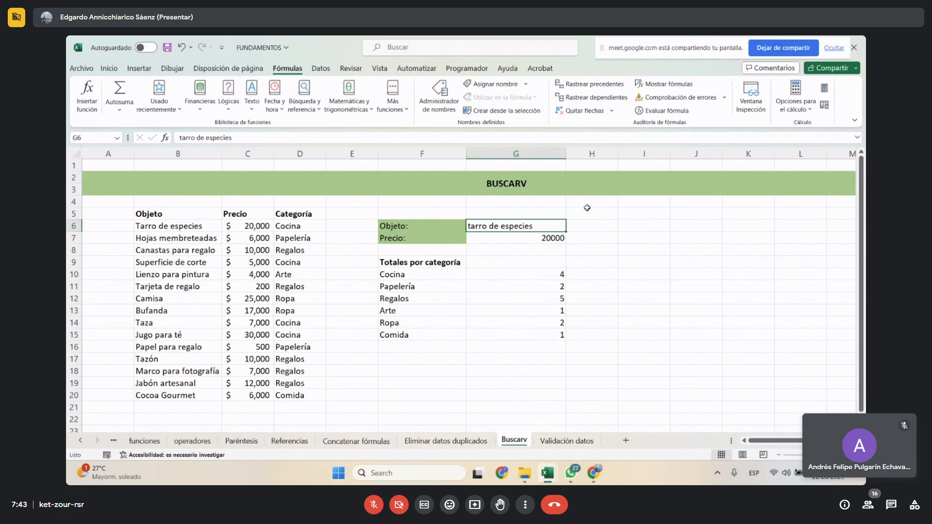
- Switch to the Validación datos sheet and show its exercises from the beginning
{"action": "left_click", "coordinate": [567, 440]}
{"action": "scroll", "coordinate": [358, 312], "scroll_direction": "up", "scroll_amount": 4}
{"action": "scroll", "coordinate": [358, 312], "scroll_direction": "up", "scroll_amount": 4}
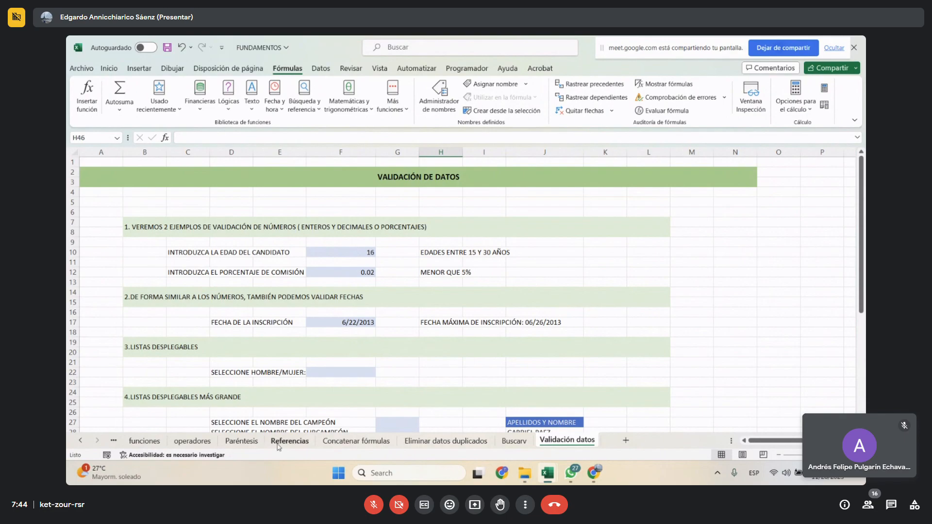
{"action": "scroll", "coordinate": [376, 308], "scroll_direction": "down", "scroll_amount": 1}
{"action": "scroll", "coordinate": [376, 308], "scroll_direction": "up", "scroll_amount": 1}
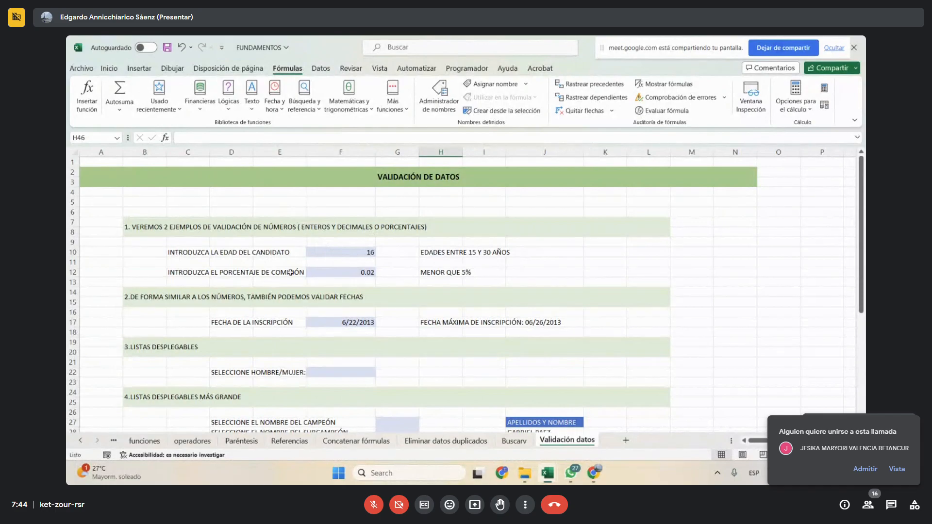
- Examine the number validation exercise, including the candidate age and commission percentage labels and their limits in column H
{"action": "left_click", "coordinate": [191, 252]}
{"action": "left_click", "coordinate": [448, 250]}
{"action": "left_click", "coordinate": [450, 276]}
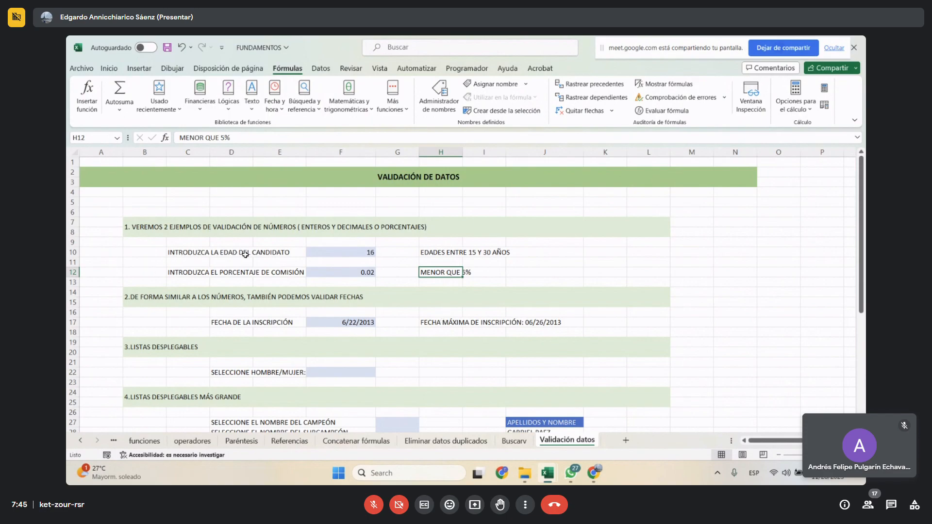
{"action": "left_click", "coordinate": [279, 219]}
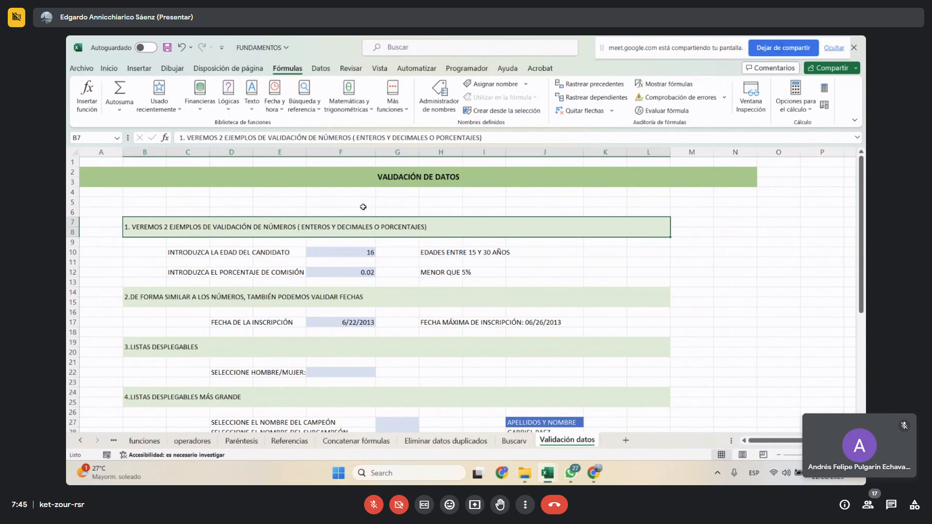
{"action": "left_click", "coordinate": [198, 252]}
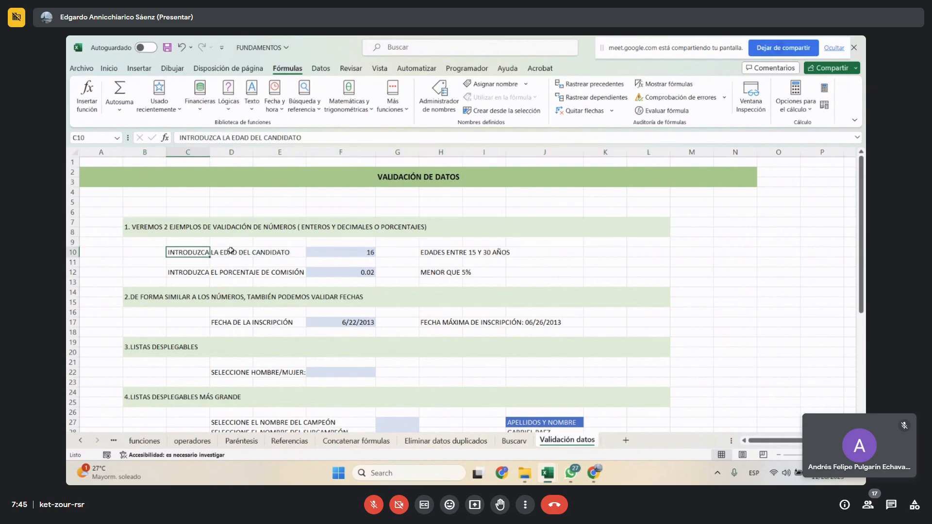
{"action": "left_click", "coordinate": [438, 253]}
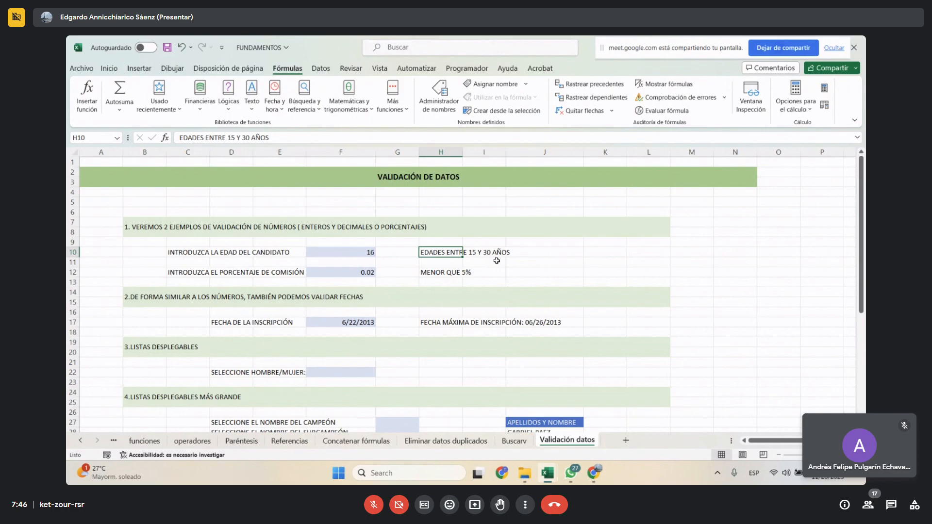
- Clear the candidate's age from cell F10 and keep that cell selected
{"action": "left_click", "coordinate": [365, 252]}
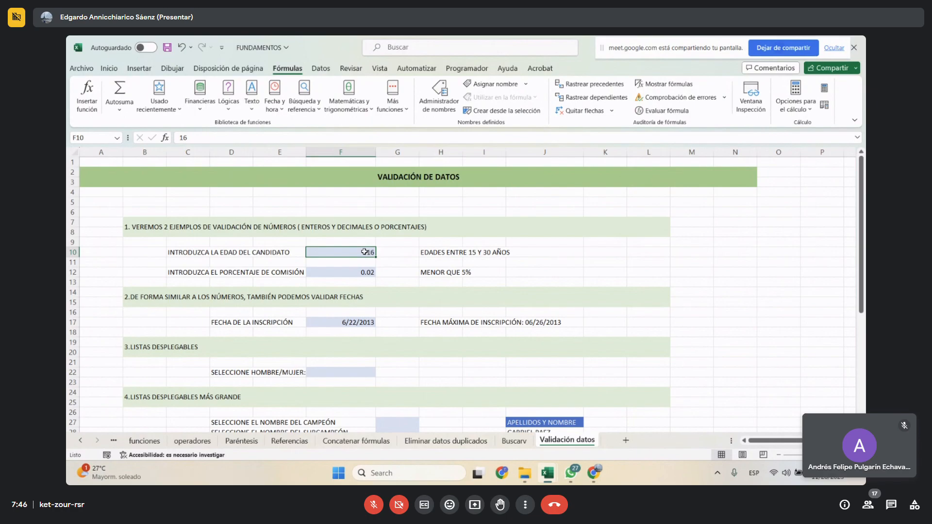
{"action": "key", "text": "BackSpace"}
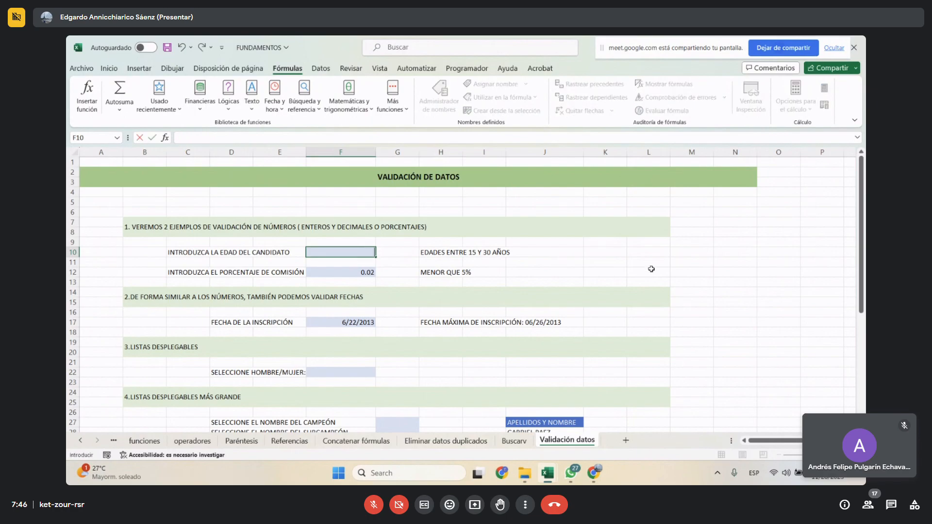
{"action": "left_click_drag", "start_coordinate": [677, 270], "coordinate": [676, 264]}
{"action": "left_click", "coordinate": [362, 253]}
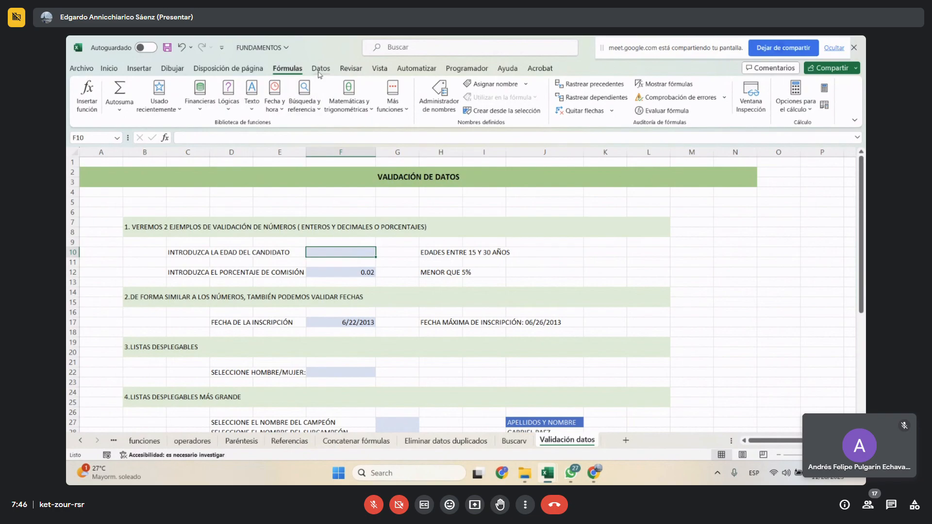
- Open the data validation rule for the candidate's age in F10 and set it to allow Número entero
{"action": "left_click", "coordinate": [93, 69]}
{"action": "key", "text": "Escape"}
{"action": "left_click", "coordinate": [107, 69]}
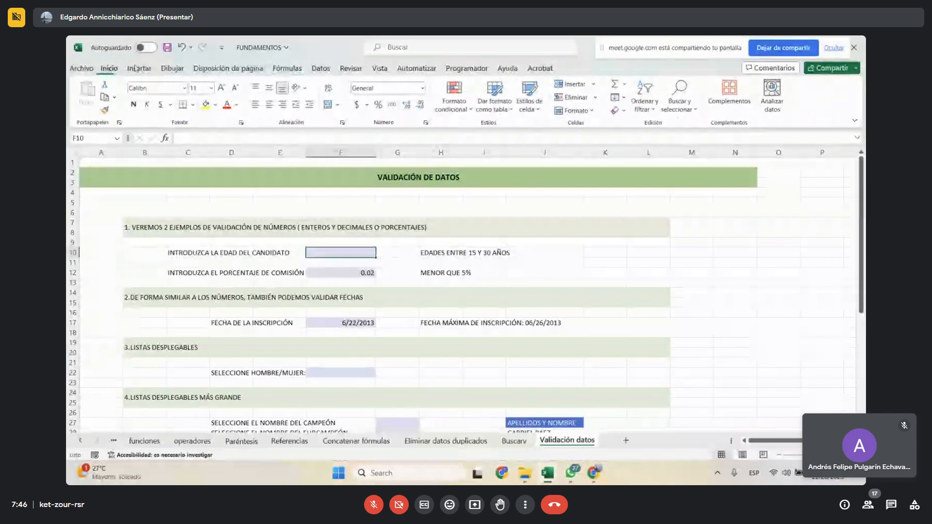
{"action": "left_click", "coordinate": [321, 70]}
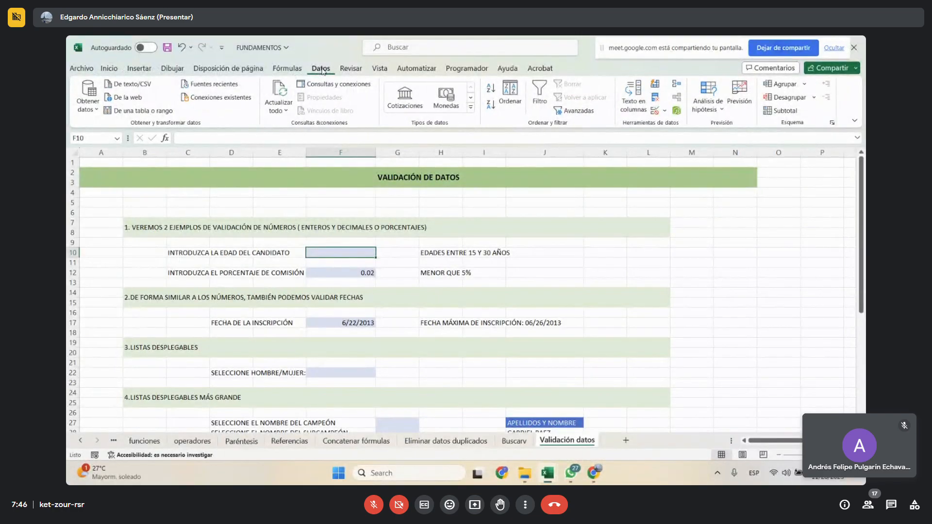
{"action": "left_click", "coordinate": [665, 112]}
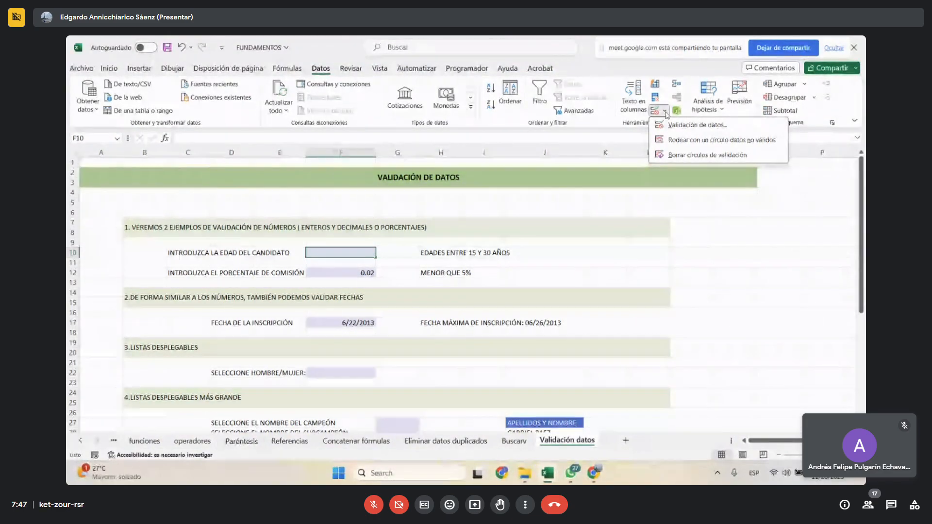
{"action": "left_click", "coordinate": [716, 128]}
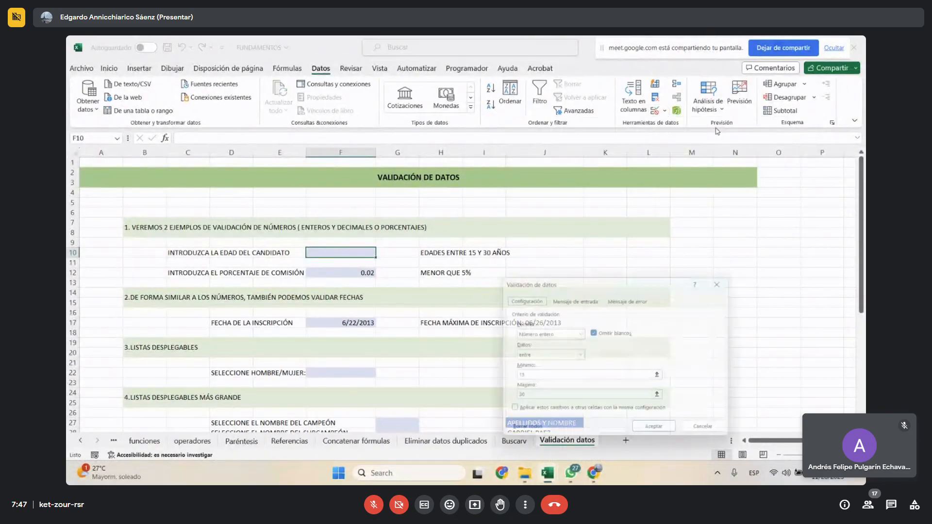
{"action": "left_click_drag", "start_coordinate": [606, 284], "coordinate": [637, 219]}
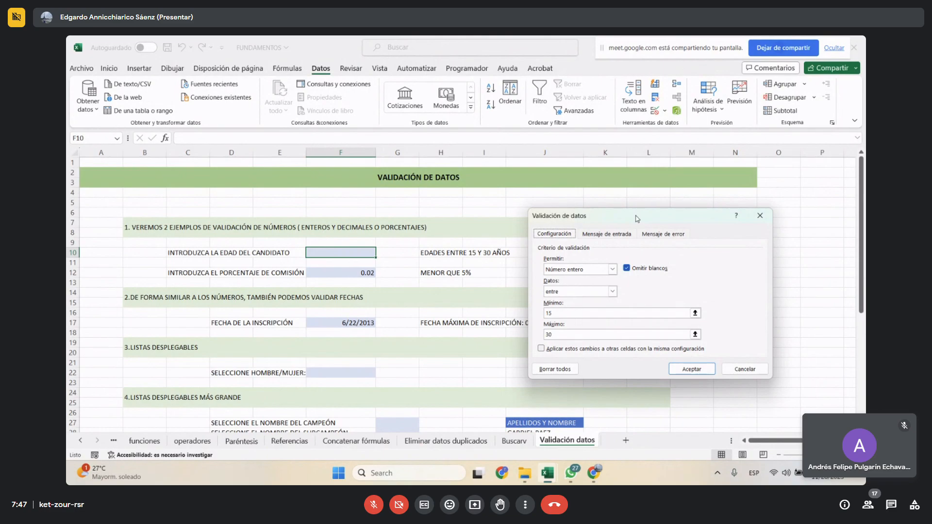
{"action": "left_click", "coordinate": [613, 270]}
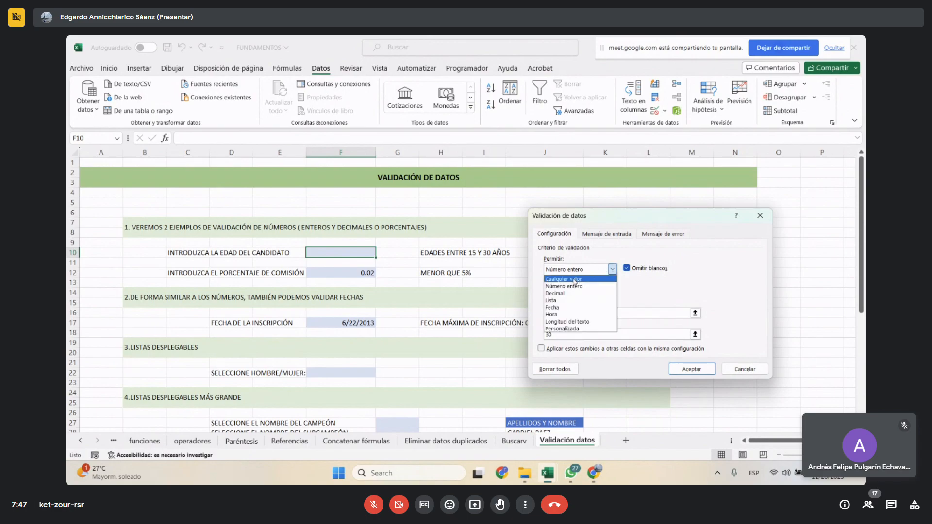
{"action": "left_click", "coordinate": [575, 287]}
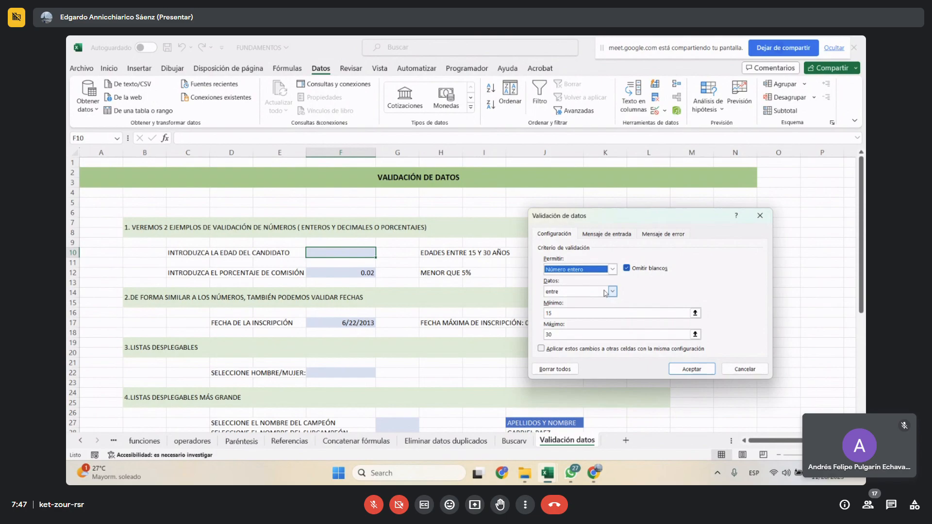
- Accept the F10 validation rule with the entre condition, minimum 15 and maximum 30
{"action": "left_click_drag", "start_coordinate": [597, 219], "coordinate": [634, 203]}
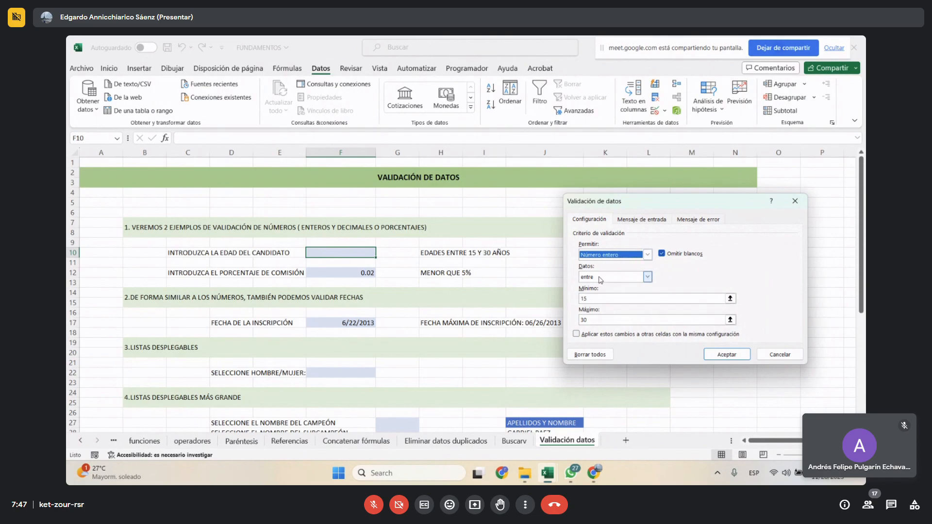
{"action": "left_click", "coordinate": [589, 298]}
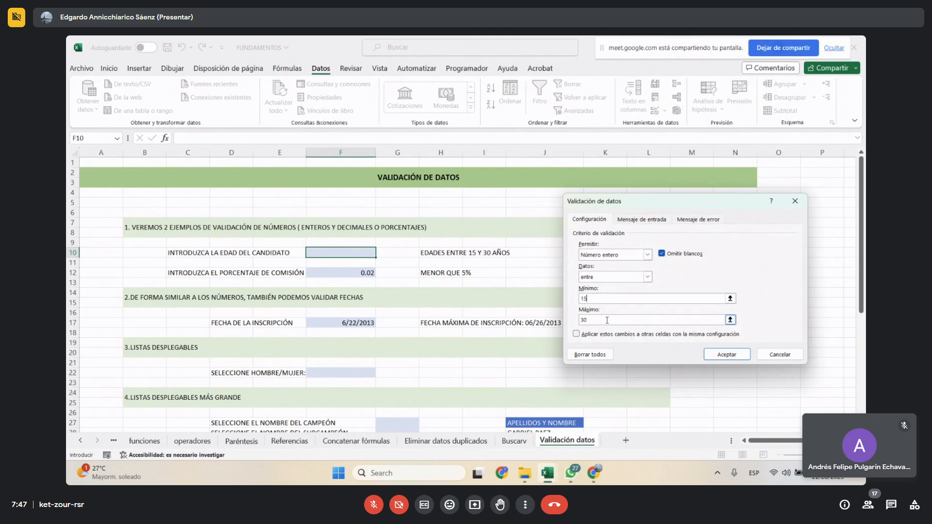
{"action": "left_click", "coordinate": [721, 355]}
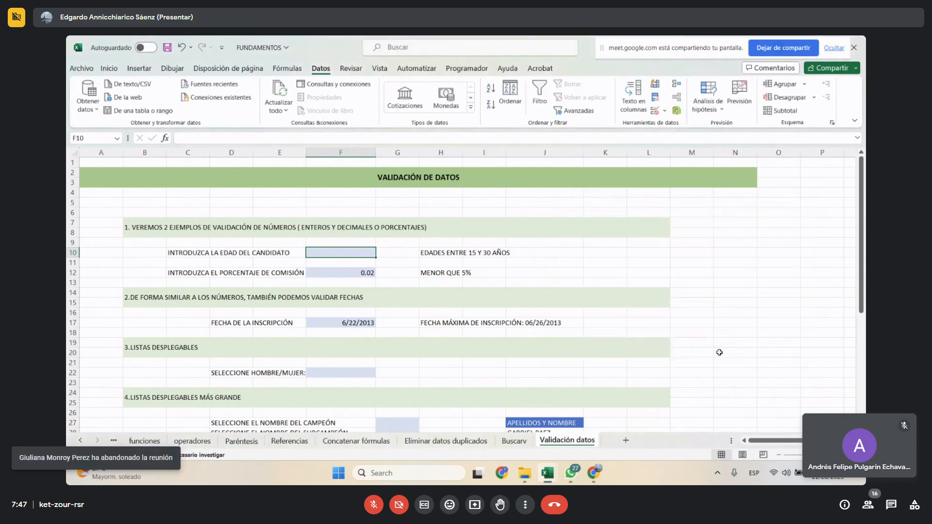
{"action": "left_click", "coordinate": [753, 231]}
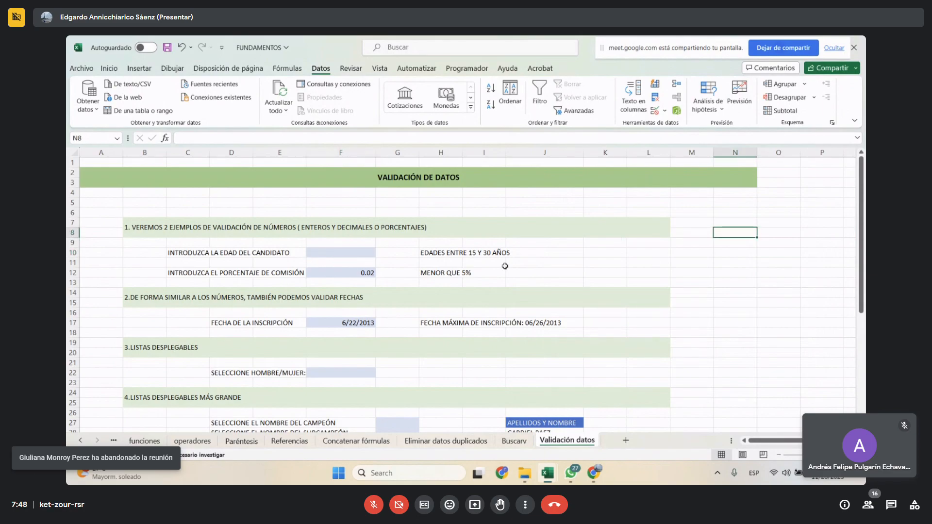
- Test the age rule by trying 5 in F10, then enter 16 instead
{"action": "left_click", "coordinate": [323, 253]}
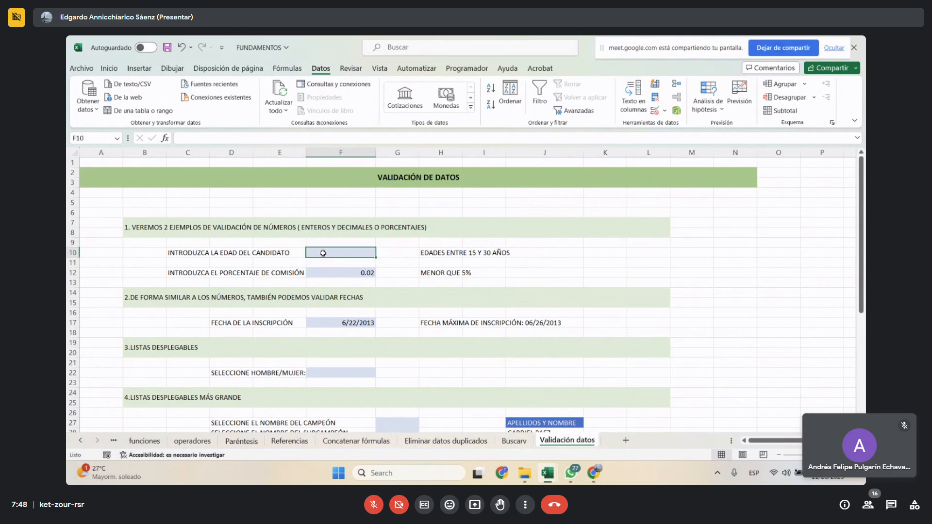
{"action": "type", "text": "5"}
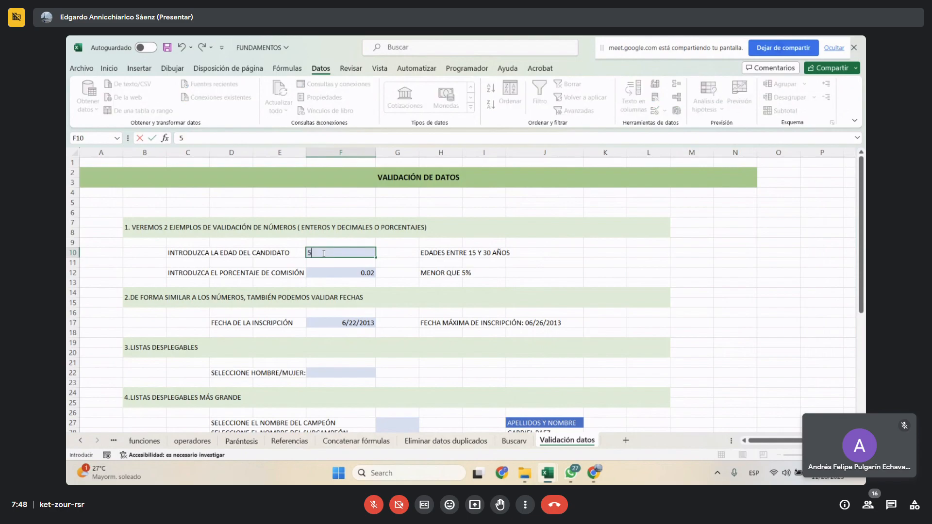
{"action": "key", "text": "Return"}
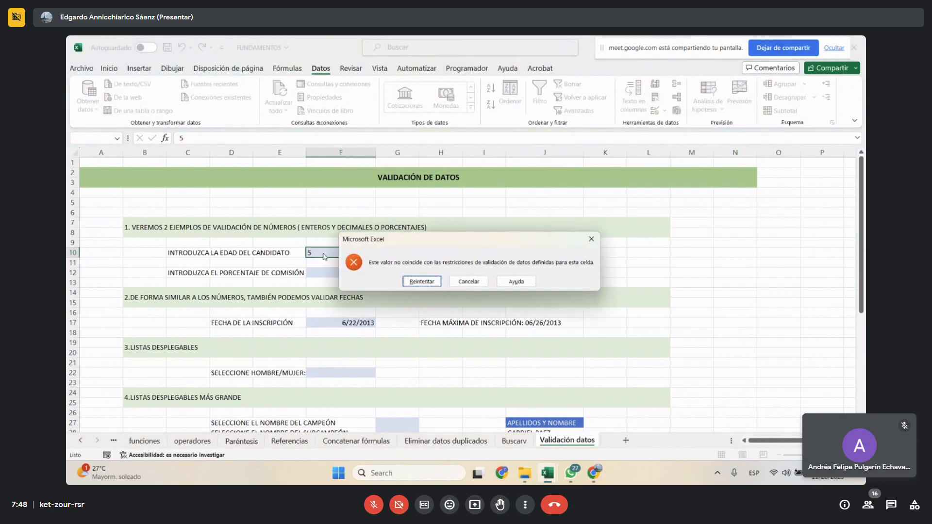
{"action": "left_click", "coordinate": [422, 282]}
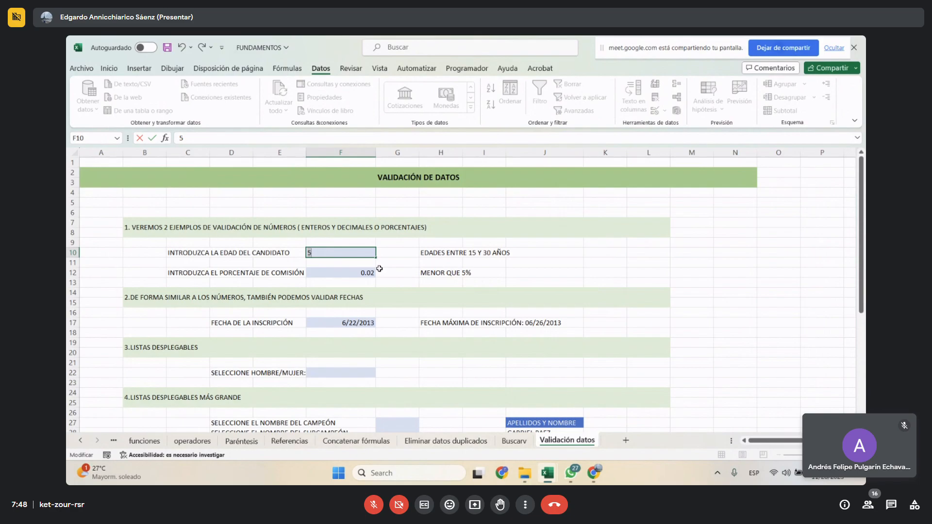
{"action": "type", "text": "16"}
{"action": "key", "text": "Return"}
{"action": "key", "text": "Up"}
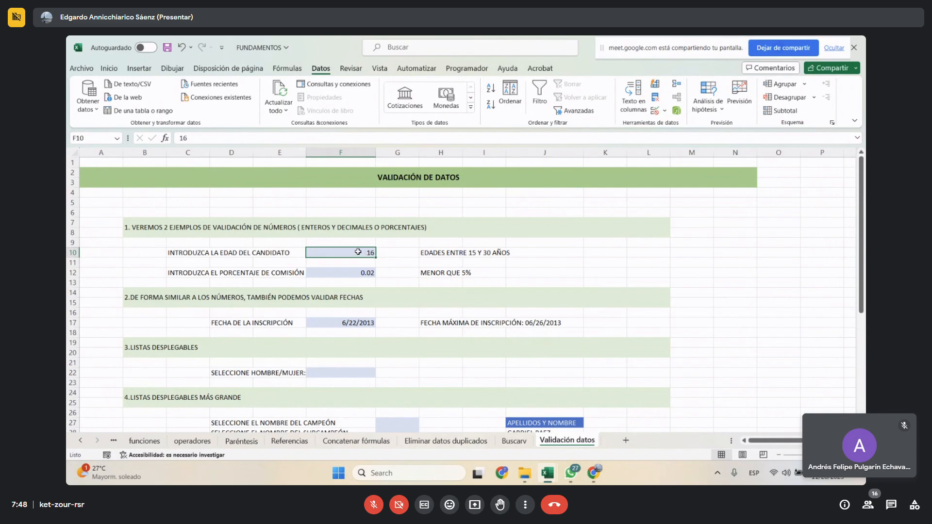
- Test the upper age limit by trying 31 in F10, then replace it with 25
{"action": "type", "text": "31"}
{"action": "key", "text": "Return"}
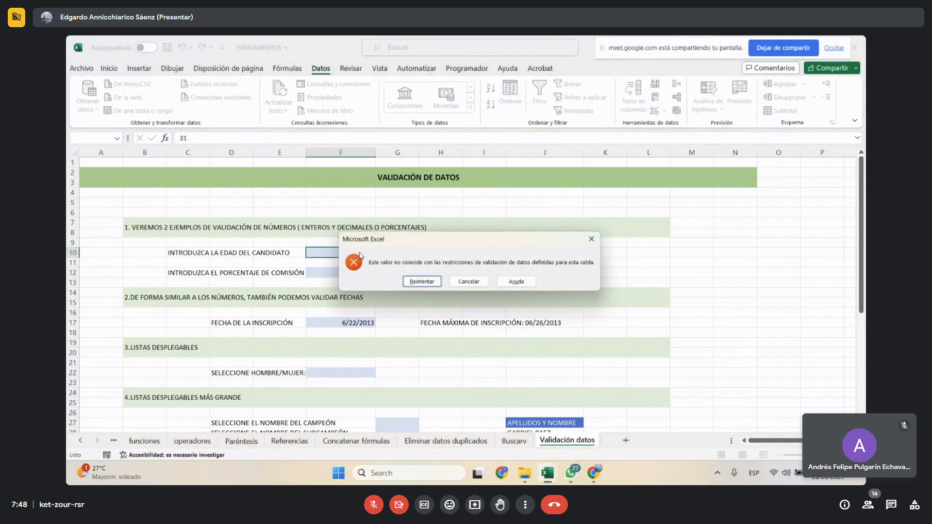
{"action": "left_click", "coordinate": [416, 281]}
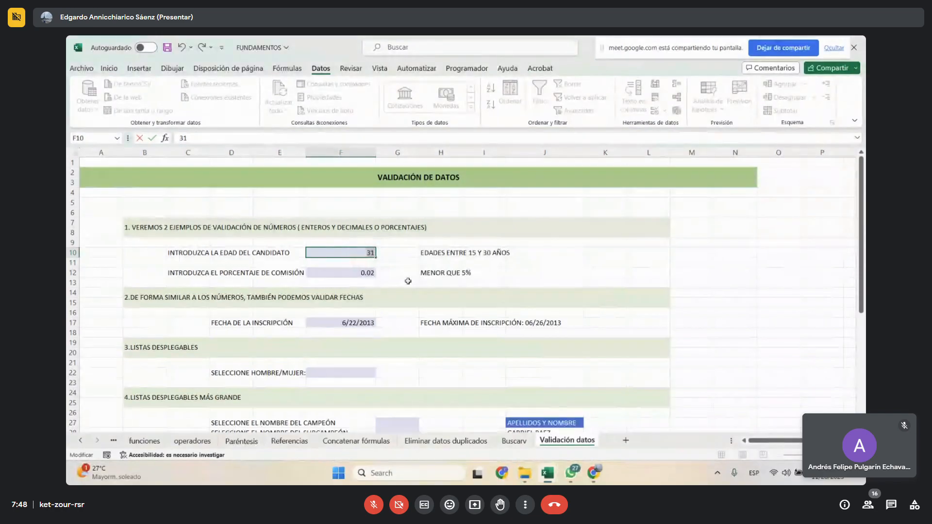
{"action": "type", "text": "25"}
{"action": "left_click", "coordinate": [207, 273]}
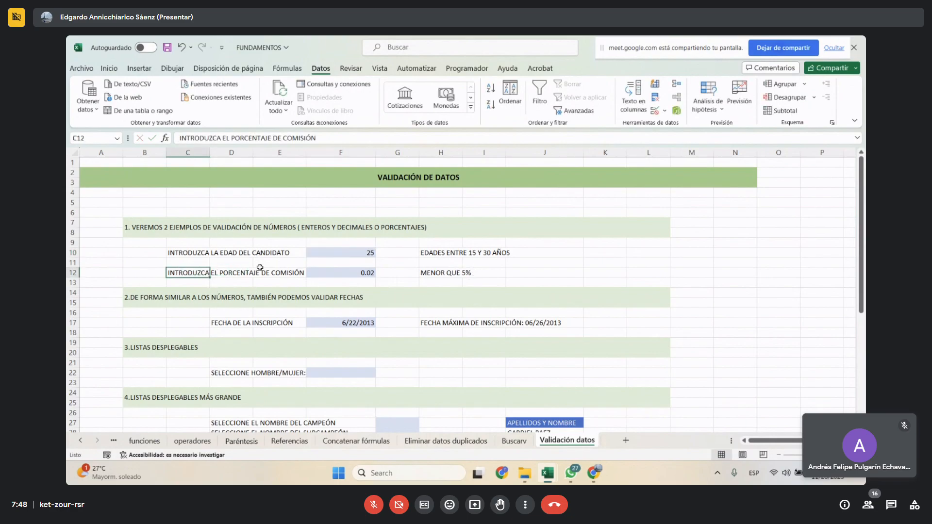
- Clear the commission percentage from F12 and check its limit in H12
{"action": "left_click", "coordinate": [347, 275]}
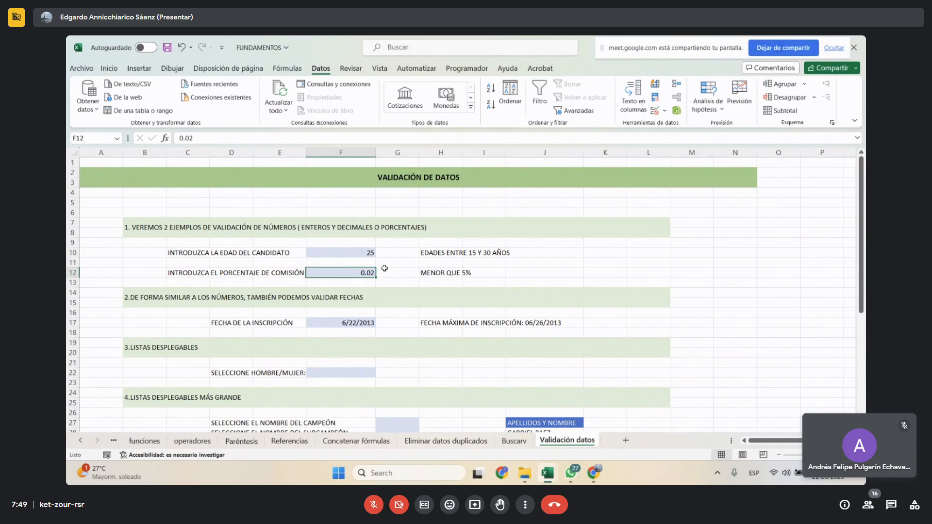
{"action": "left_click", "coordinate": [447, 274]}
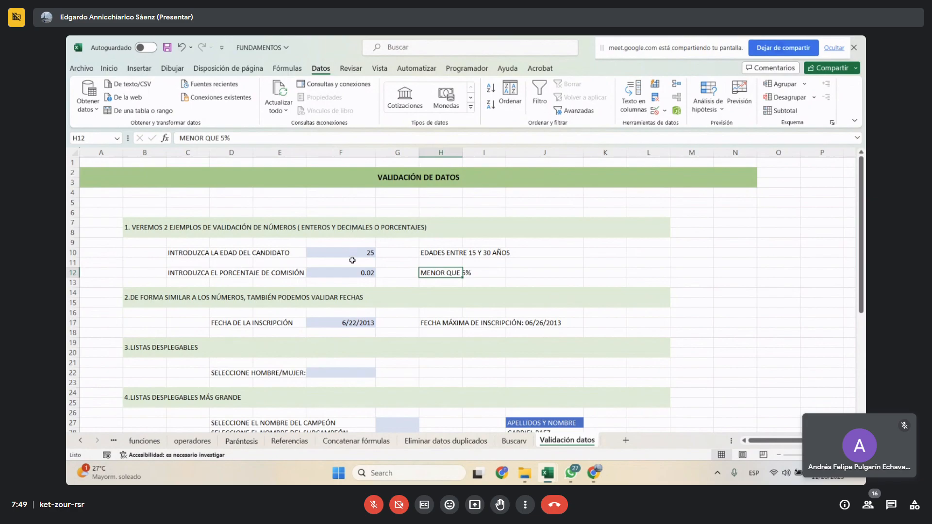
{"action": "left_click", "coordinate": [369, 274]}
{"action": "key", "text": "Delete"}
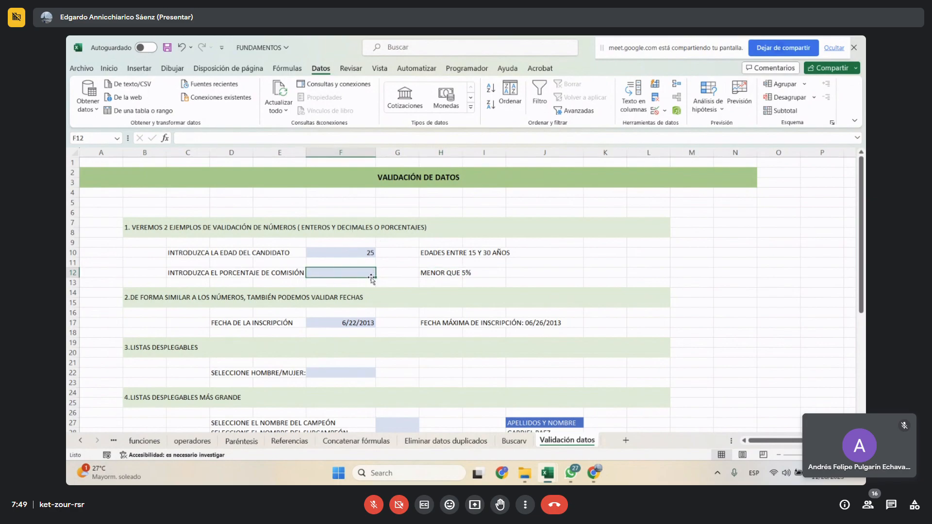
{"action": "left_click", "coordinate": [440, 254]}
{"action": "left_click", "coordinate": [440, 274]}
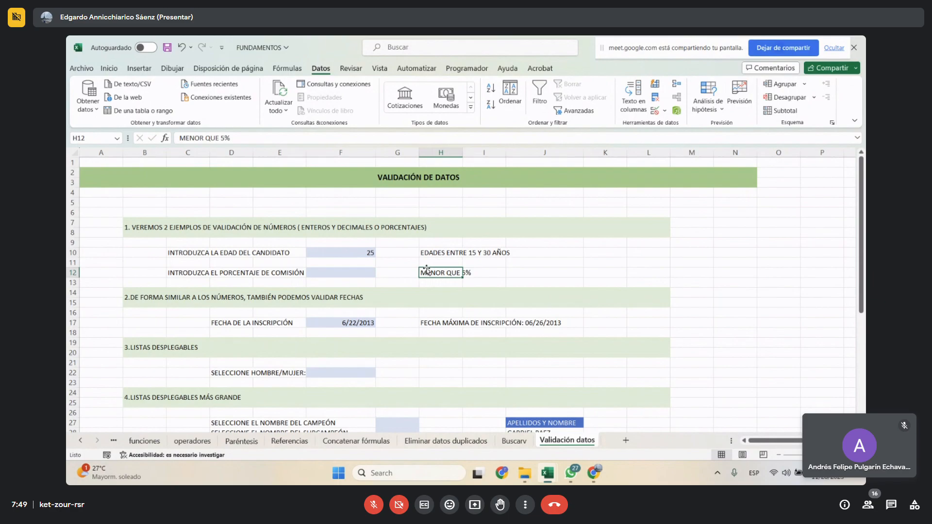
- Set the data validation for F12 to allow Decimal values with the condition menor que
{"action": "left_click", "coordinate": [339, 275]}
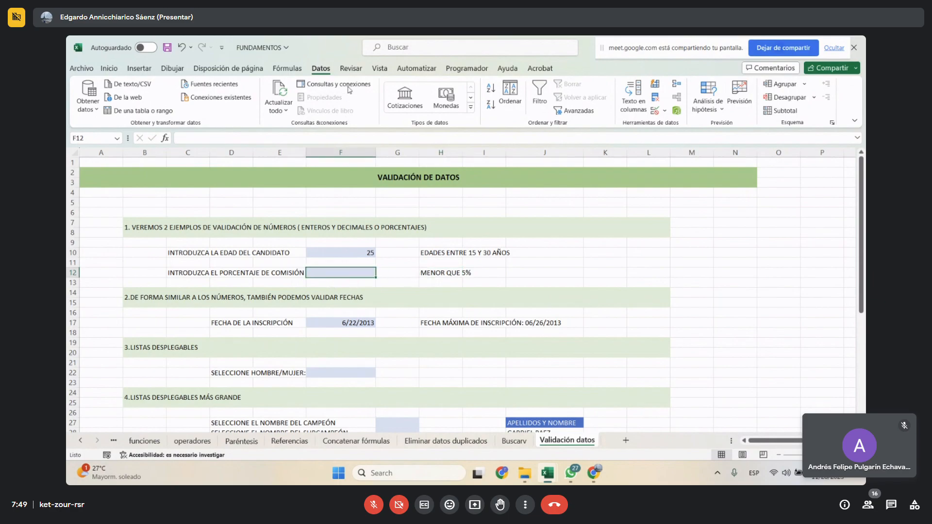
{"action": "left_click", "coordinate": [664, 111]}
{"action": "left_click", "coordinate": [697, 125]}
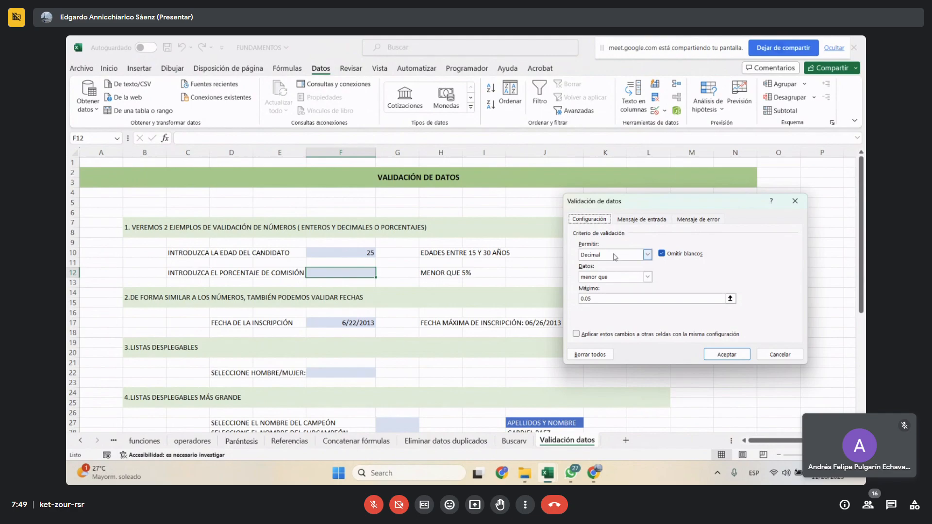
{"action": "left_click", "coordinate": [648, 256]}
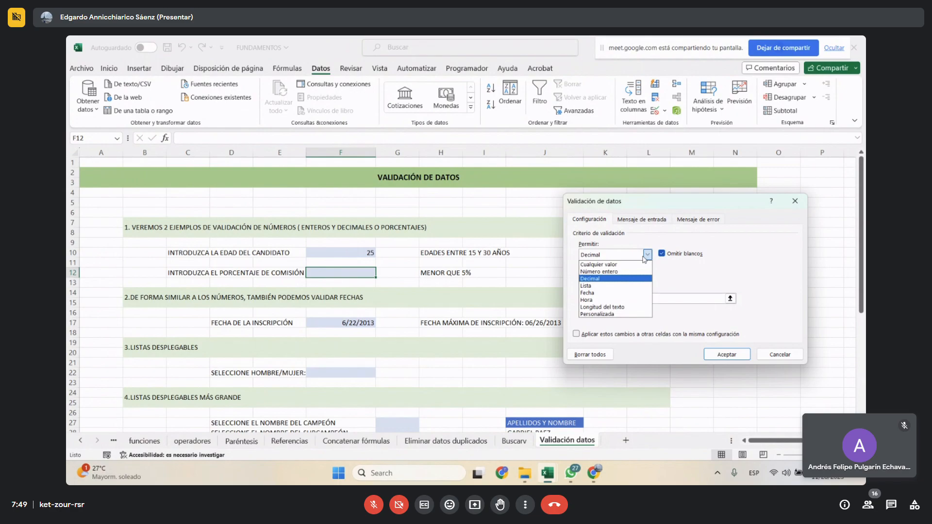
{"action": "left_click", "coordinate": [600, 281]}
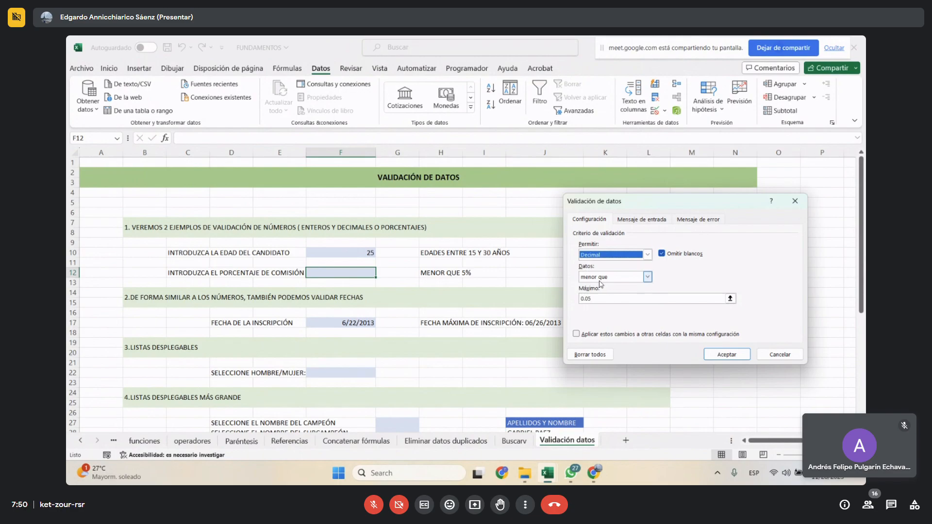
{"action": "left_click", "coordinate": [648, 277]}
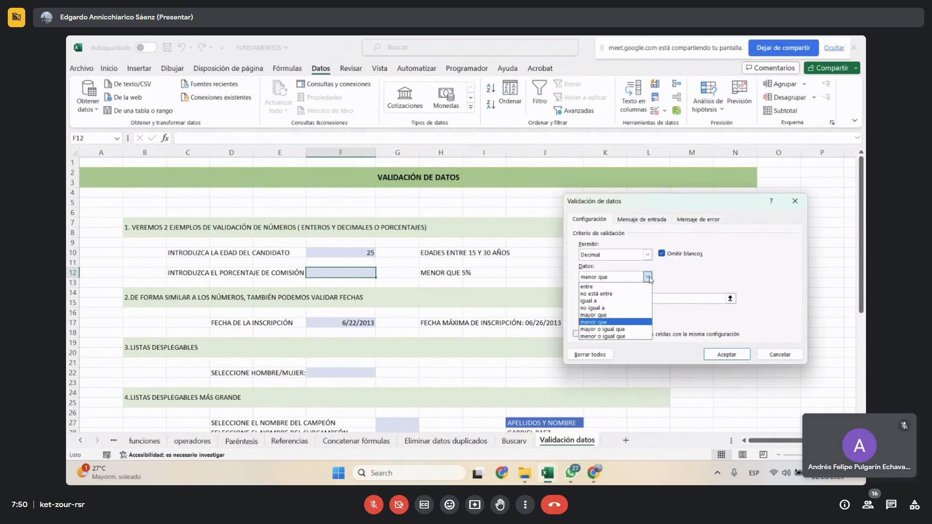
{"action": "left_click", "coordinate": [614, 323]}
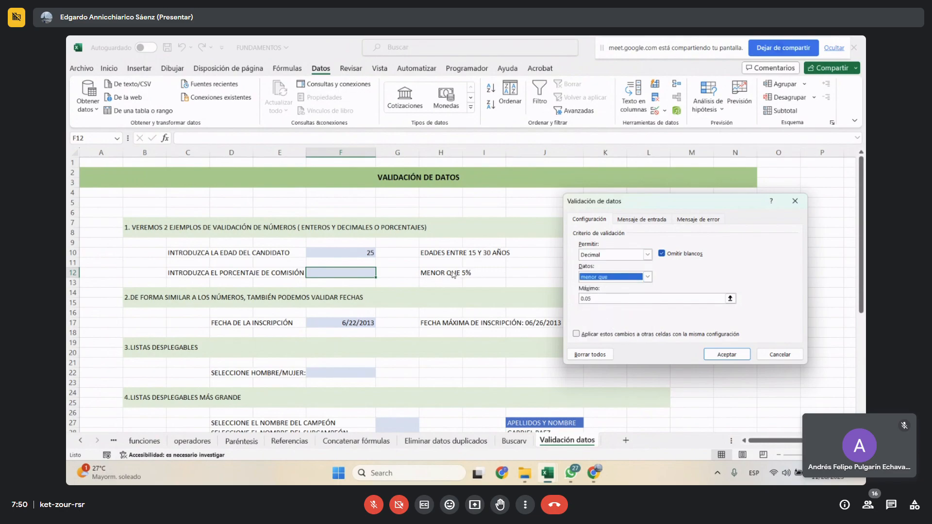
- Set the maximum of the F12 validation rule to 0.05 and apply the rule
{"action": "left_click", "coordinate": [606, 299]}
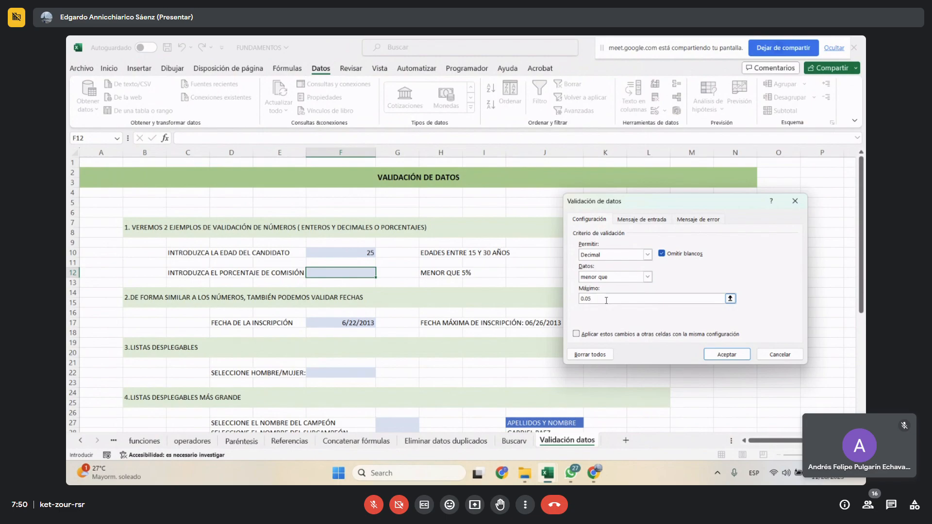
{"action": "key", "text": "BackSpace"}
{"action": "key", "text": "BackSpace"}
{"action": "key", "text": "BackSpace"}
{"action": "key", "text": "BackSpace"}
{"action": "type", "text": "0.05"}
{"action": "left_click", "coordinate": [728, 355]}
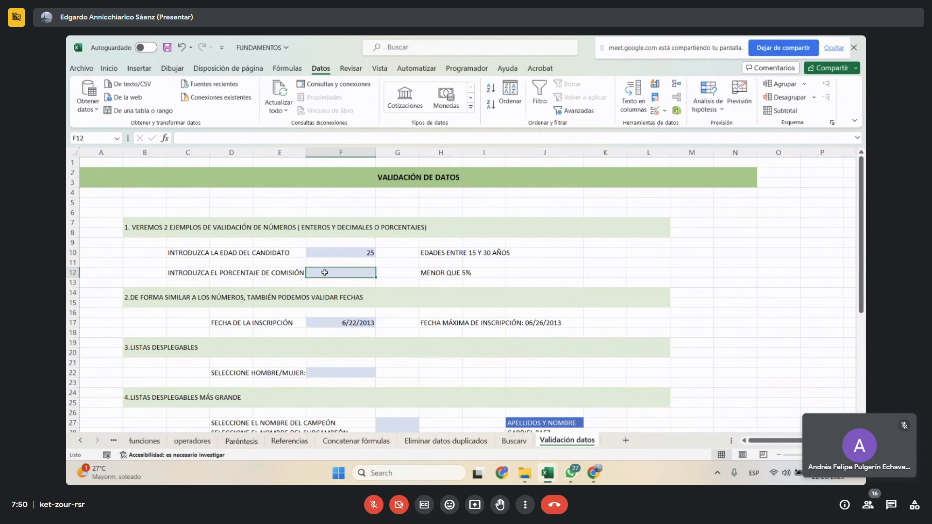
- Test the commission rule by trying 0.5 in F12, then enter 0.03 instead
{"action": "type", "text": "0"}
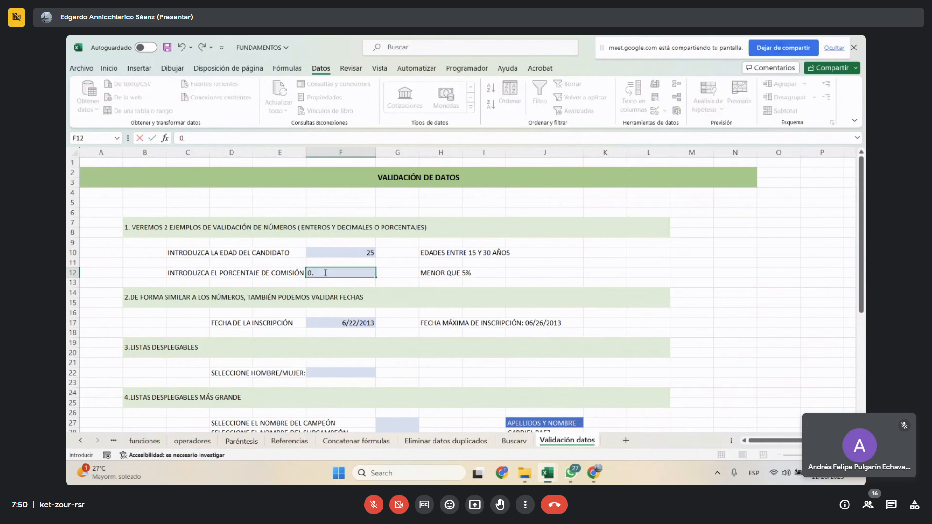
{"action": "type", "text": ".5"}
{"action": "key", "text": "Return"}
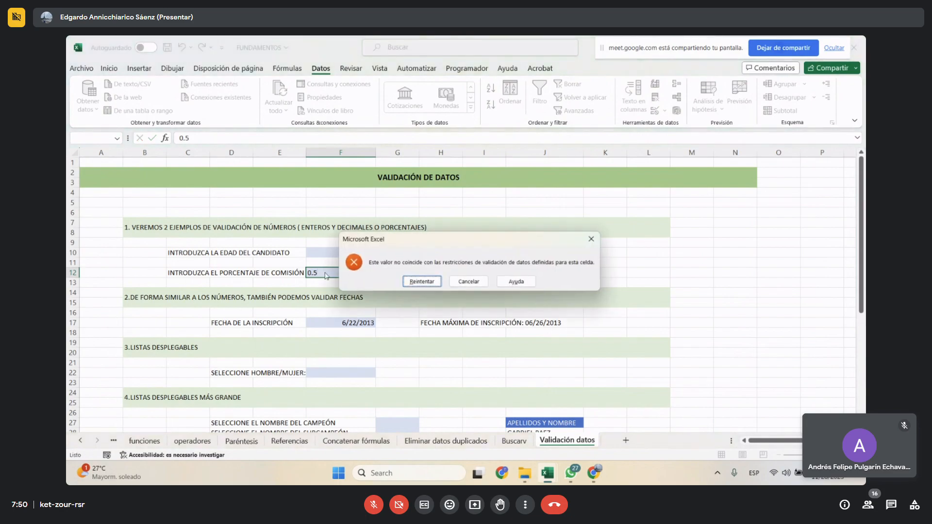
{"action": "left_click", "coordinate": [415, 281]}
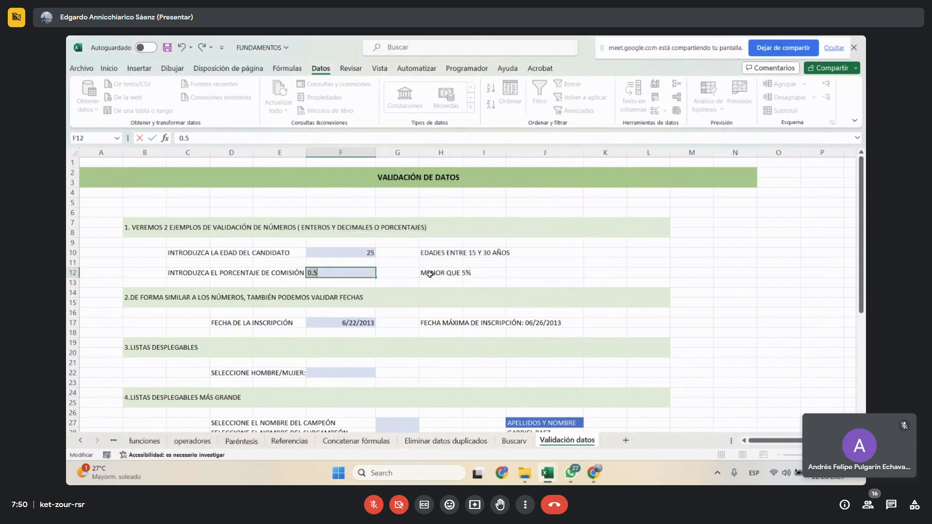
{"action": "left_click", "coordinate": [342, 274]}
{"action": "key", "text": "BackSpace"}
{"action": "type", "text": "03"}
{"action": "key", "text": "Return"}
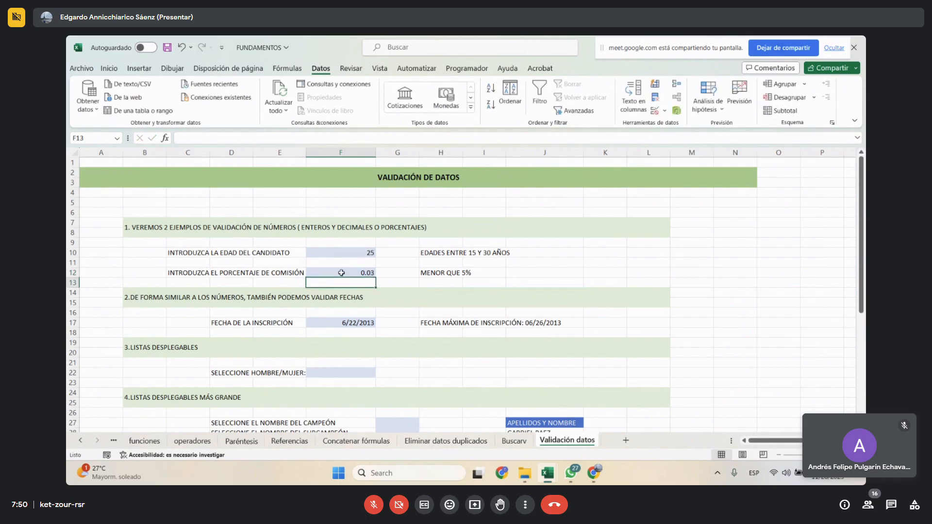
- Check the maximum registration date in H17 and clear the registration date from F17
{"action": "left_click", "coordinate": [341, 273]}
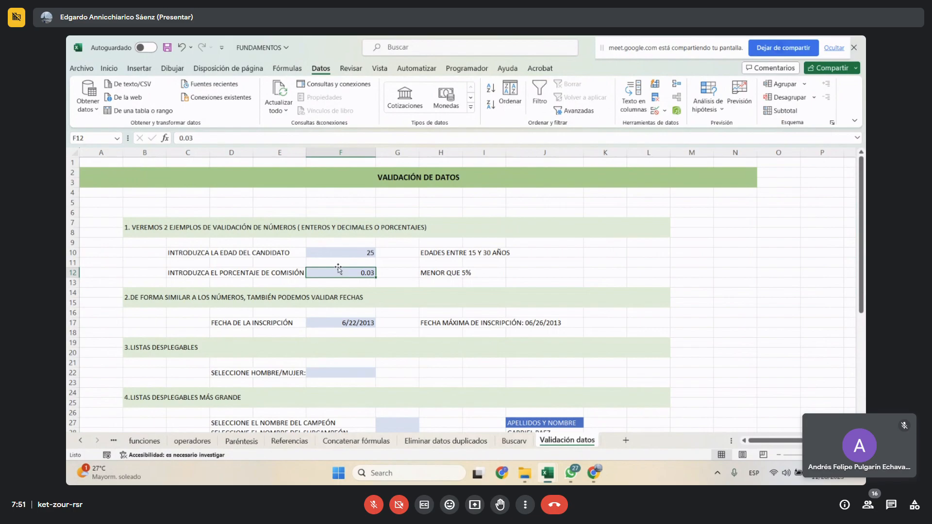
{"action": "left_click", "coordinate": [442, 273]}
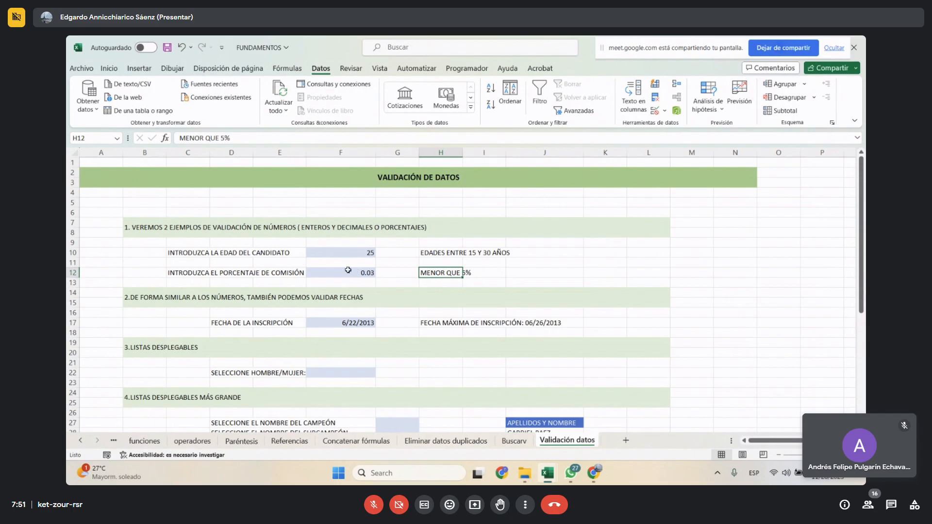
{"action": "left_click", "coordinate": [160, 298]}
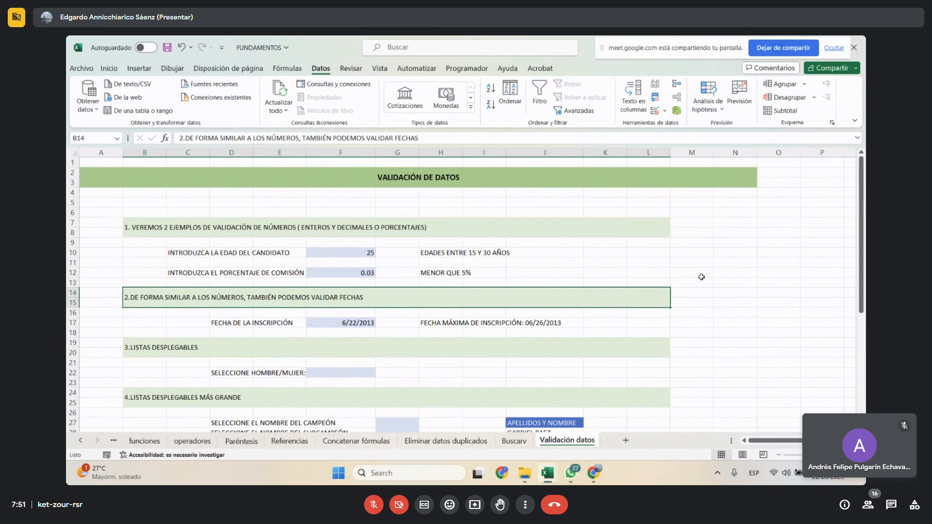
{"action": "left_click", "coordinate": [433, 324]}
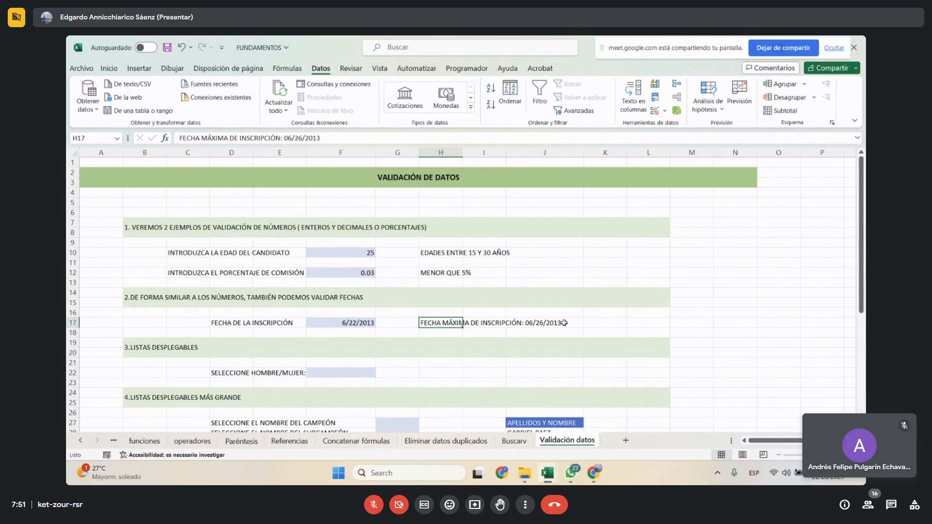
{"action": "left_click", "coordinate": [364, 322]}
{"action": "key", "text": "Delete"}
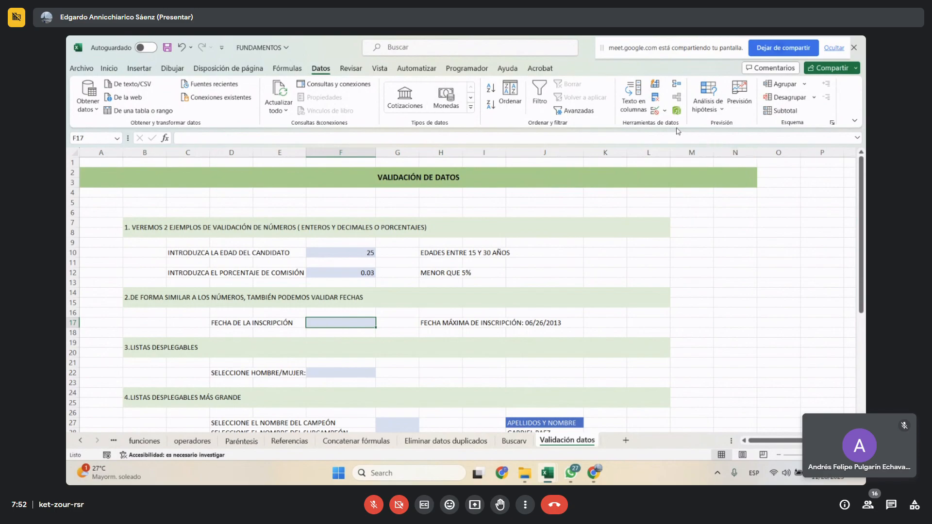
- Set the data validation for F17 to allow Fecha, menor que, with final date 6/26/2013, and apply the rule
{"action": "left_click", "coordinate": [665, 110]}
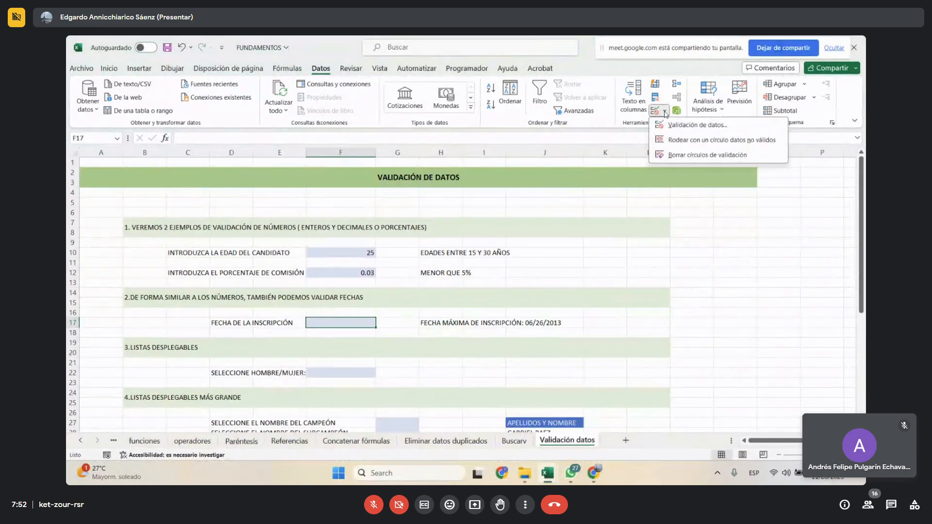
{"action": "left_click", "coordinate": [673, 126]}
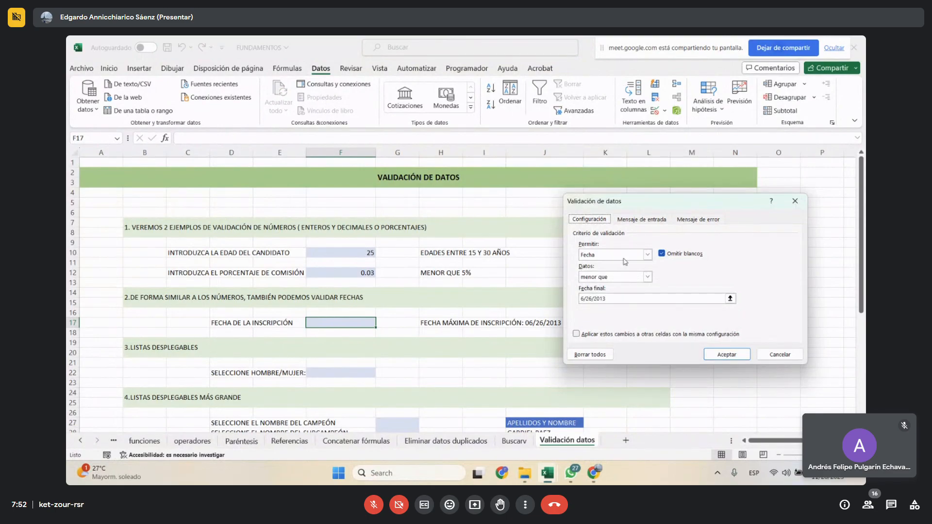
{"action": "left_click", "coordinate": [648, 255]}
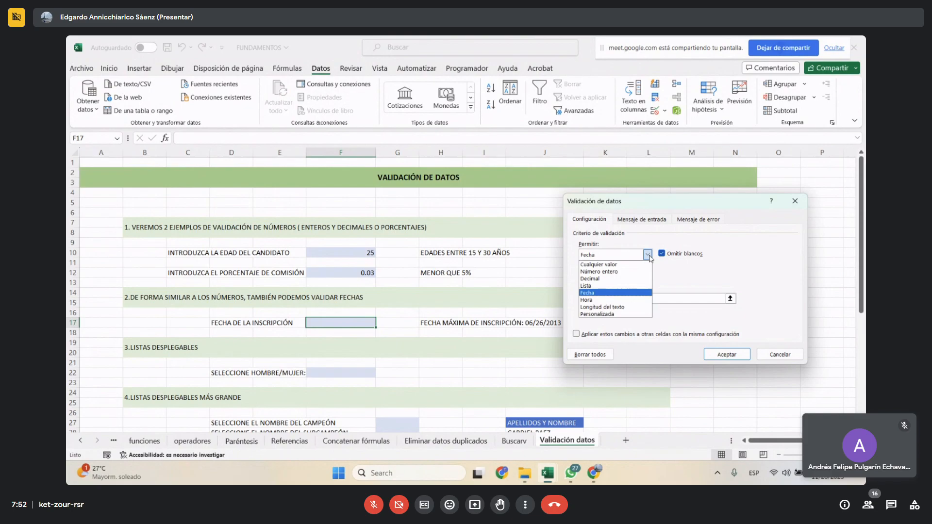
{"action": "left_click", "coordinate": [600, 293]}
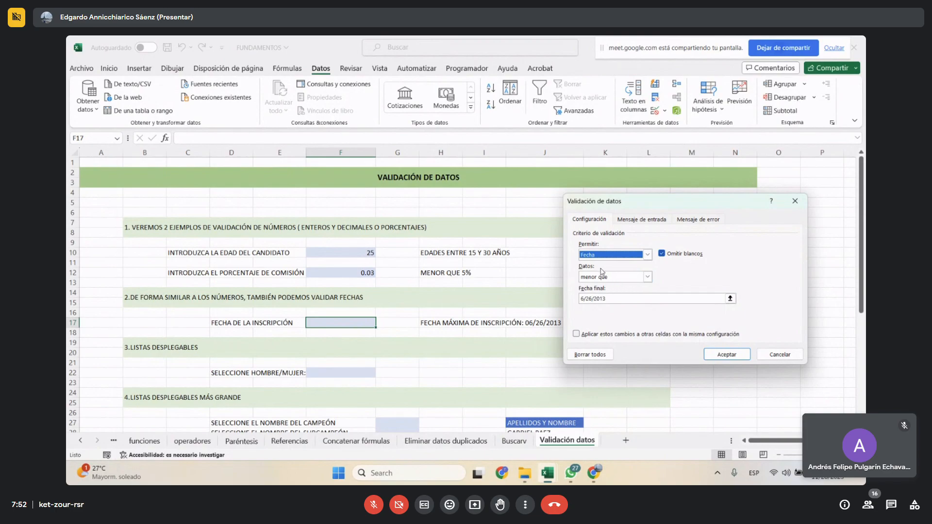
{"action": "left_click", "coordinate": [647, 277]}
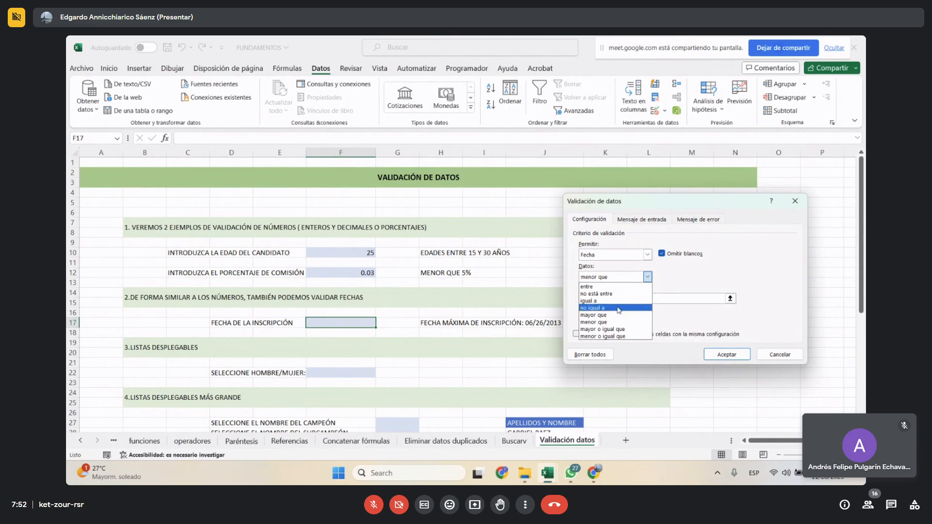
{"action": "left_click", "coordinate": [773, 292]}
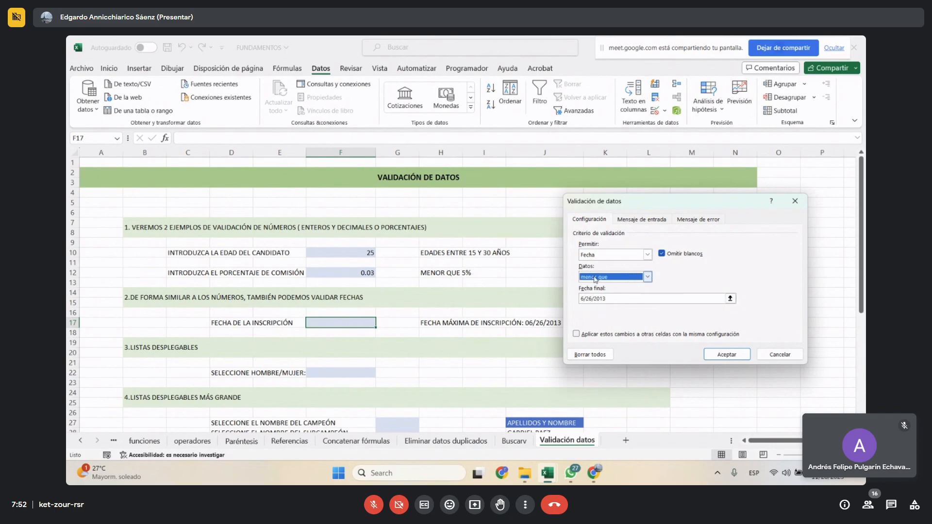
{"action": "left_click", "coordinate": [611, 297]}
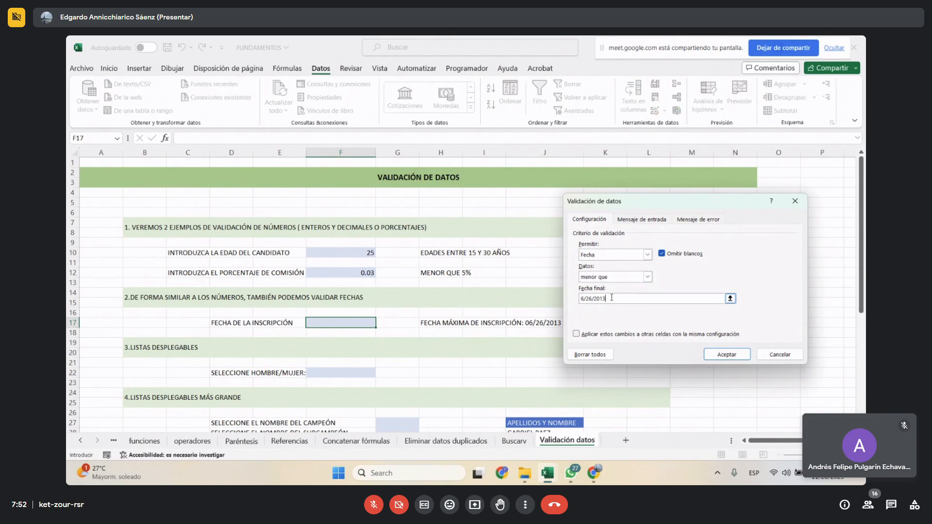
{"action": "left_click_drag", "start_coordinate": [625, 204], "coordinate": [661, 173]}
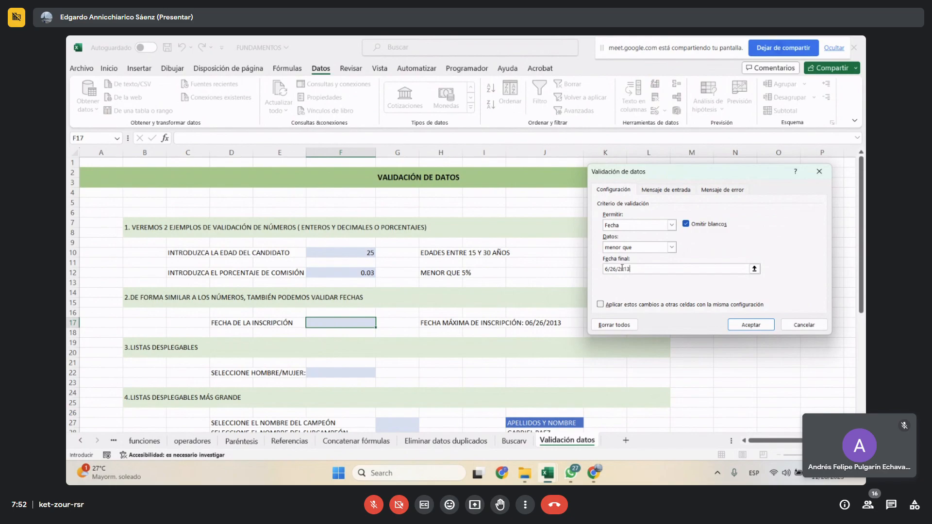
{"action": "left_click", "coordinate": [744, 325]}
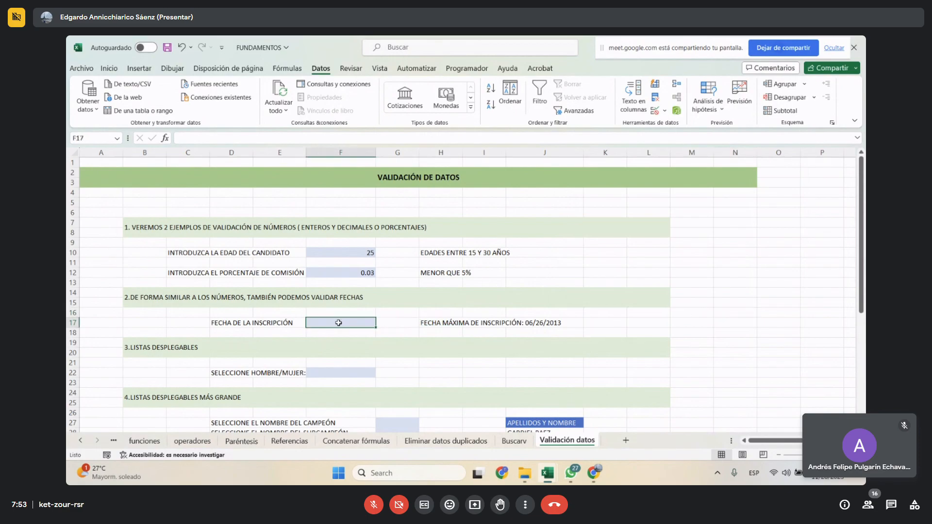
- Test the registration date rule by trying 06/27/2013 in F17, and enter 06/25/2013 instead
{"action": "type", "text": "06"}
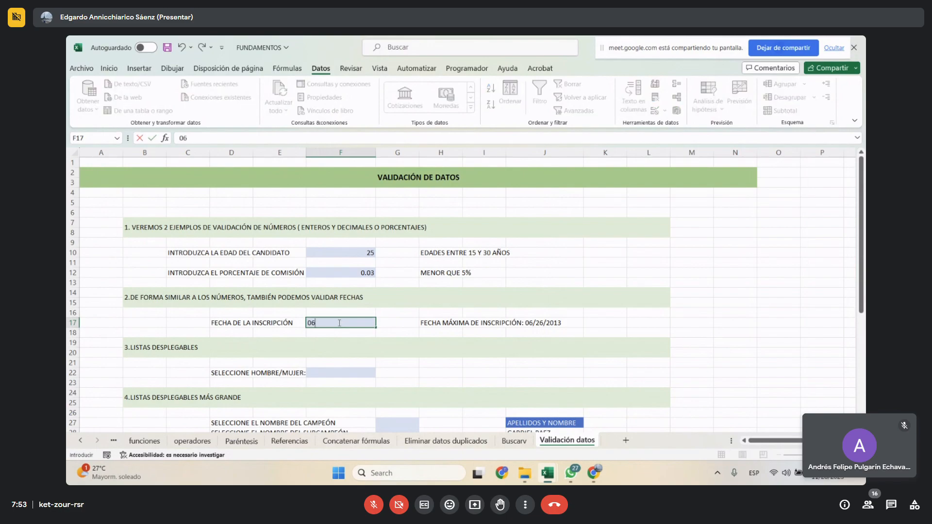
{"action": "type", "text": "/27/2013"}
{"action": "key", "text": "Return"}
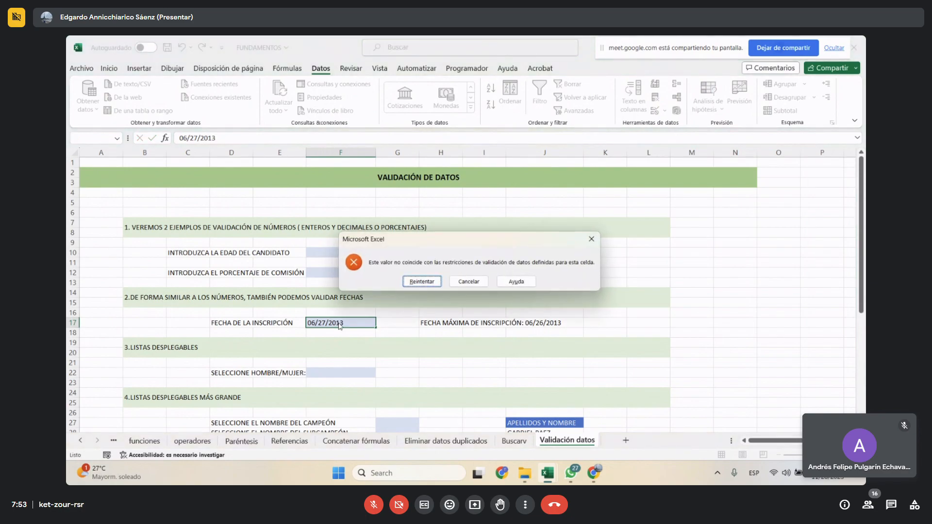
{"action": "left_click", "coordinate": [422, 282]}
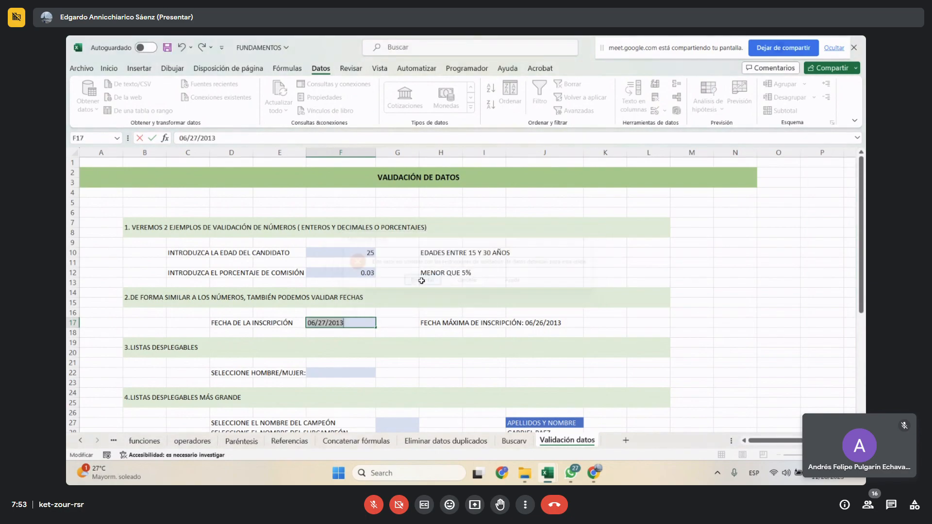
{"action": "left_click", "coordinate": [195, 138]}
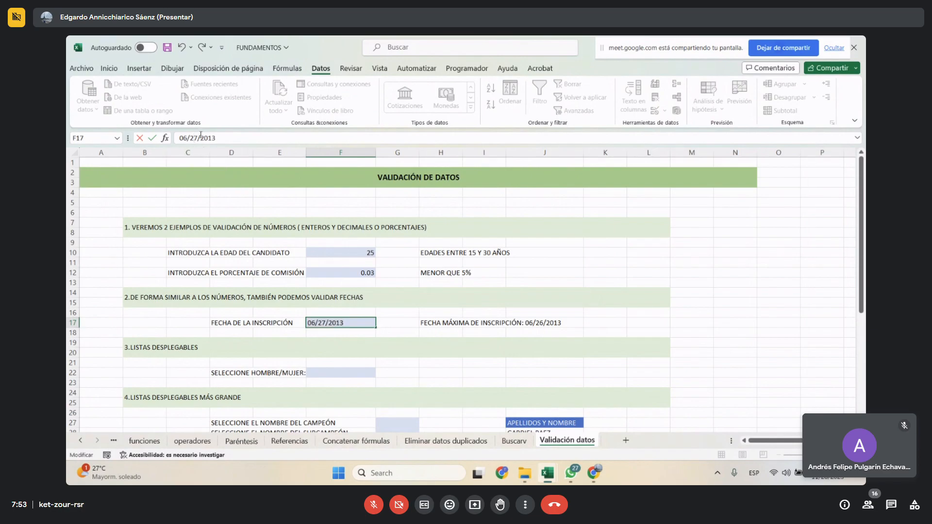
{"action": "key", "text": "BackSpace"}
{"action": "type", "text": "5"}
{"action": "key", "text": "Return"}
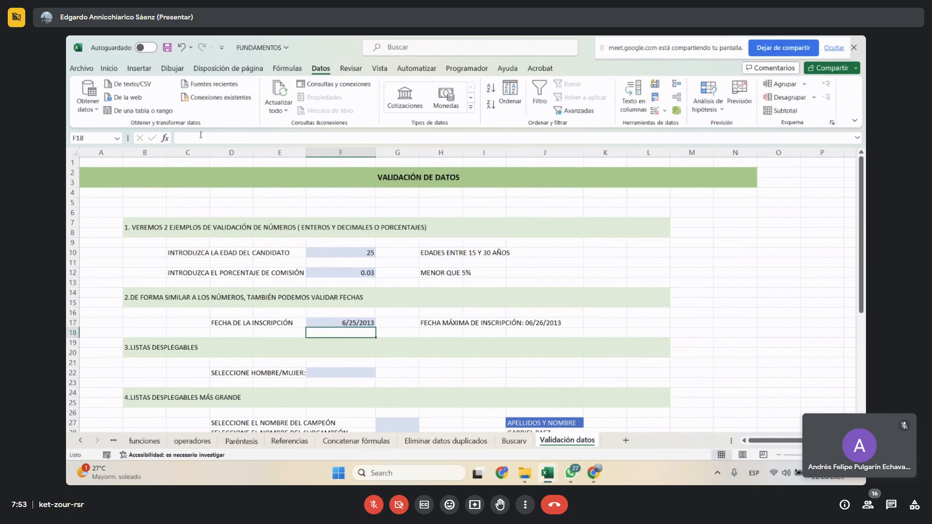
{"action": "left_click", "coordinate": [358, 323]}
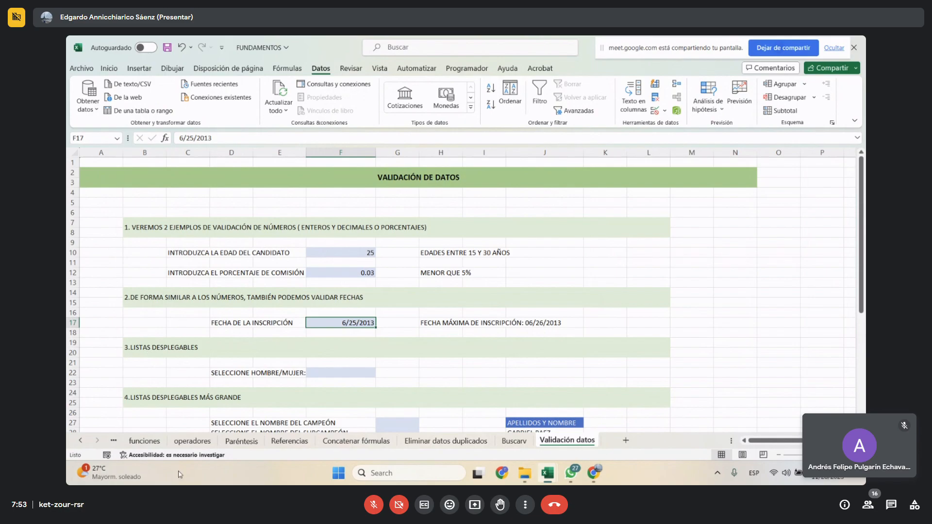
- Open the data validation for the HOMBRE/MUJER cell F22 and set it to allow Lista
{"action": "left_click", "coordinate": [225, 350]}
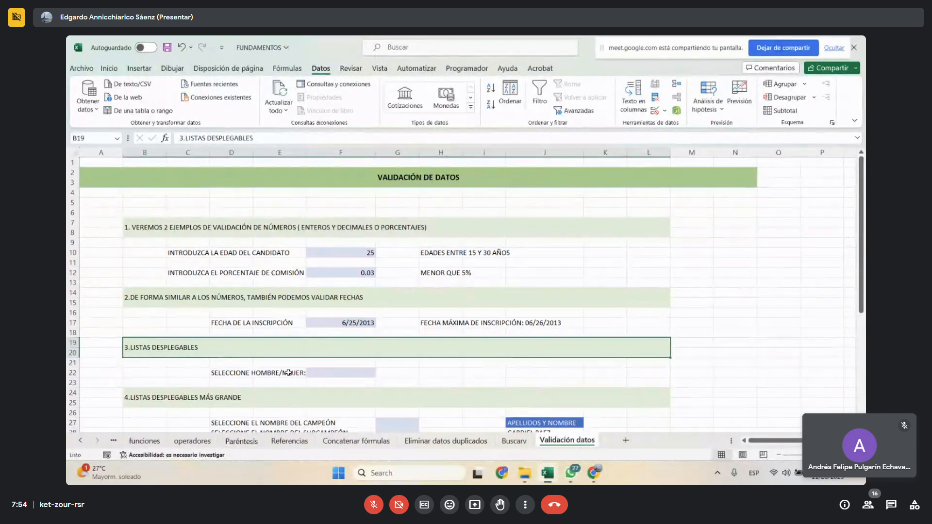
{"action": "left_click", "coordinate": [320, 368]}
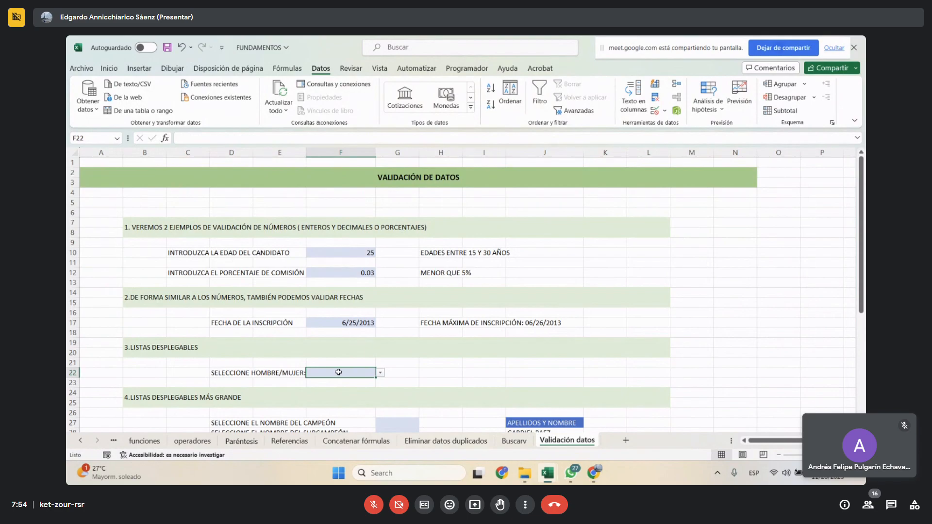
{"action": "left_click", "coordinate": [424, 366]}
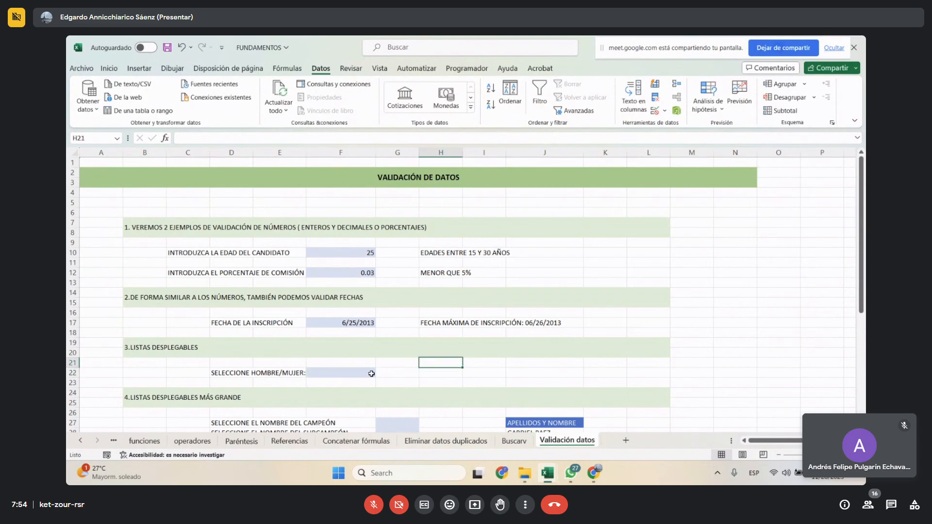
{"action": "left_click", "coordinate": [332, 373]}
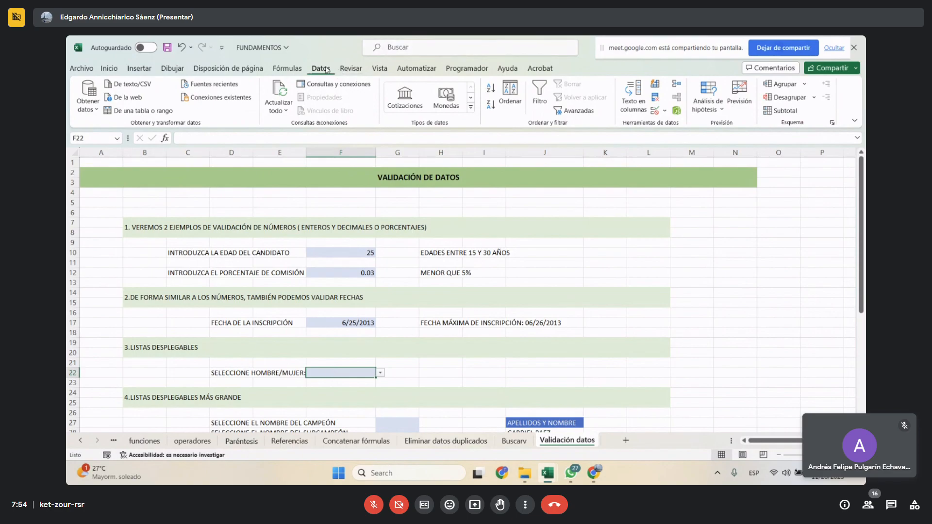
{"action": "left_click", "coordinate": [664, 111]}
{"action": "left_click", "coordinate": [690, 126]}
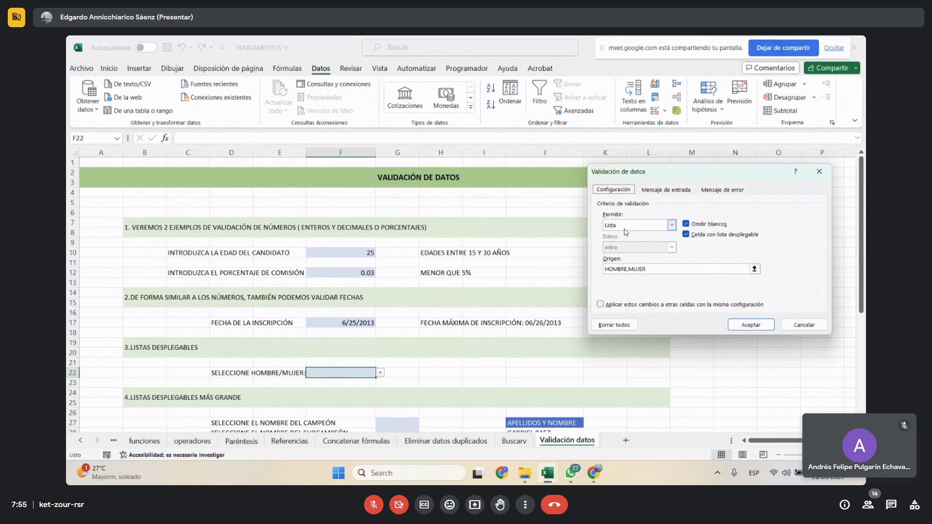
{"action": "left_click", "coordinate": [671, 227]}
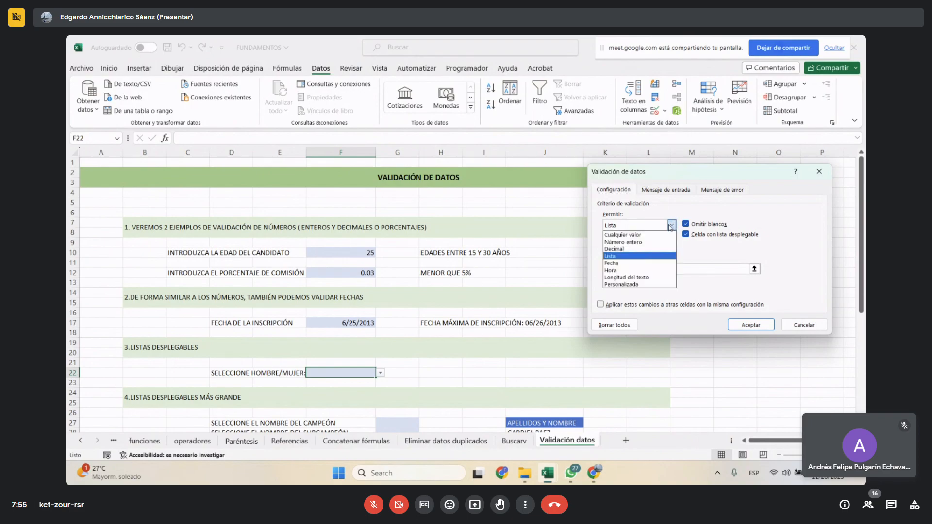
{"action": "left_click", "coordinate": [625, 258]}
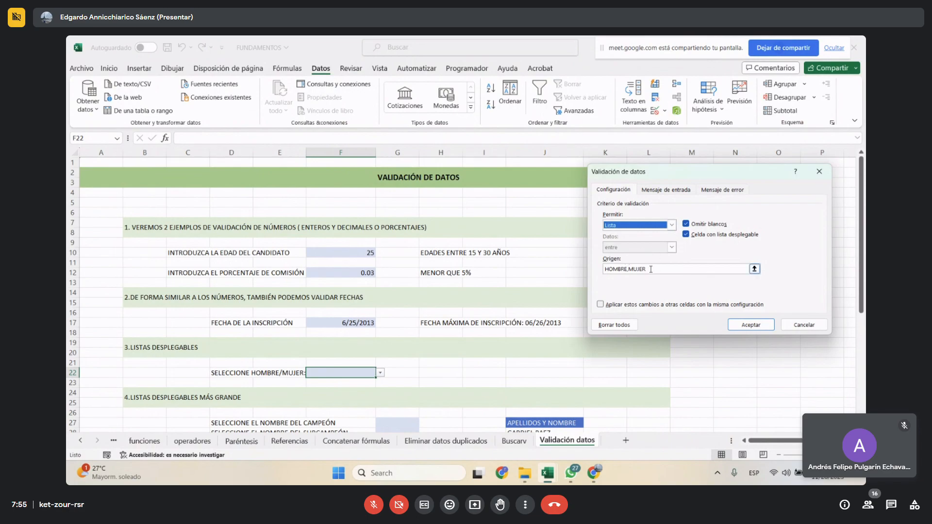
{"action": "left_click", "coordinate": [646, 270]}
{"action": "left_click", "coordinate": [628, 269]}
{"action": "key", "text": "BackSpace"}
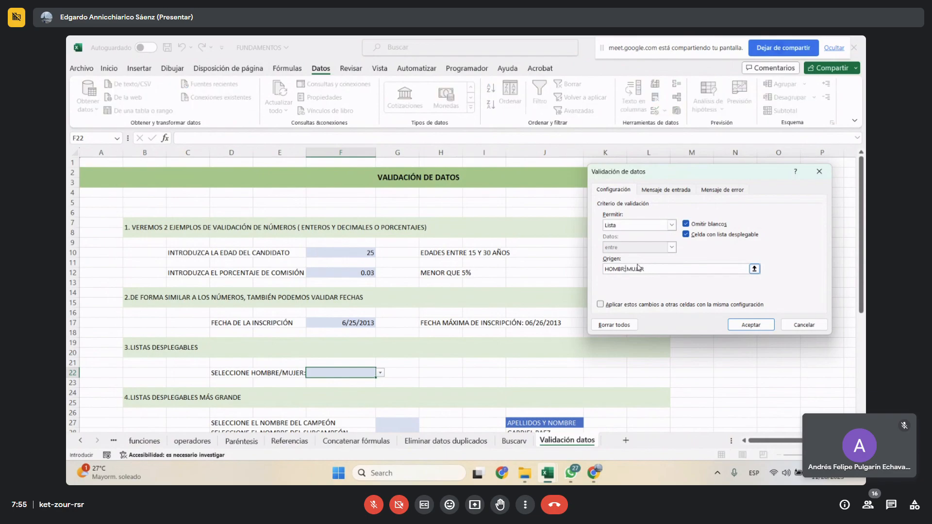
{"action": "key", "text": "Right"}
{"action": "key", "text": "BackSpace"}
{"action": "key", "text": "BackSpace"}
{"action": "key", "text": "BackSpace"}
{"action": "key", "text": "BackSpace"}
{"action": "key", "text": "BackSpace"}
{"action": "key", "text": "BackSpace"}
{"action": "type", "text": "+"}
{"action": "key", "text": "Right"}
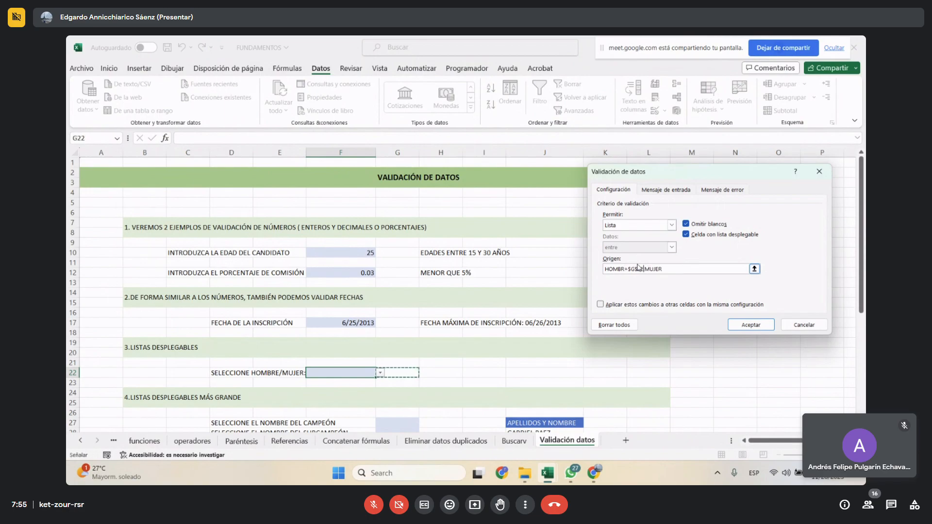
- Remove the stray cell reference from F22's list source, make it HOMBRe;MUJER, and apply the rule
{"action": "left_click", "coordinate": [648, 267]}
{"action": "key", "text": "BackSpace"}
{"action": "key", "text": "BackSpace"}
{"action": "key", "text": "BackSpace"}
{"action": "key", "text": "BackSpace"}
{"action": "key", "text": "BackSpace"}
{"action": "key", "text": "BackSpace"}
{"action": "key", "text": "BackSpace"}
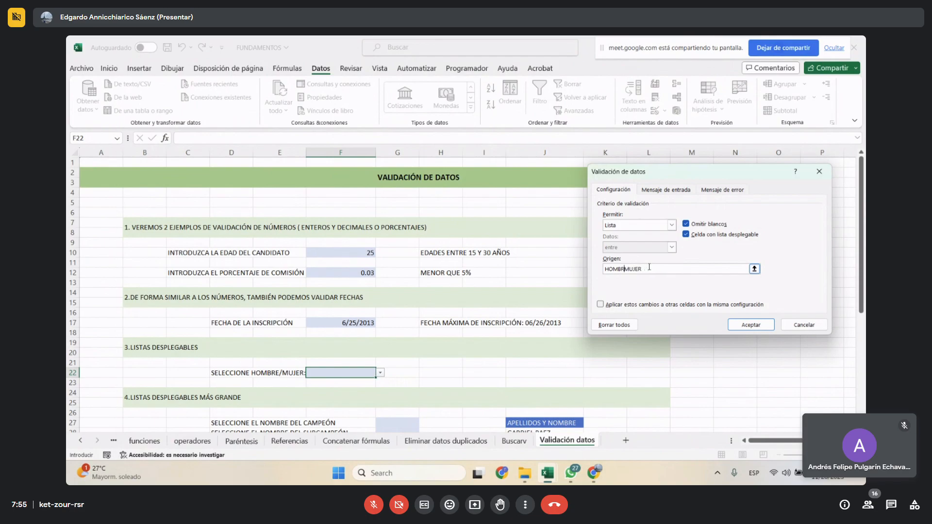
{"action": "type", "text": "e;"}
{"action": "key", "text": "Return"}
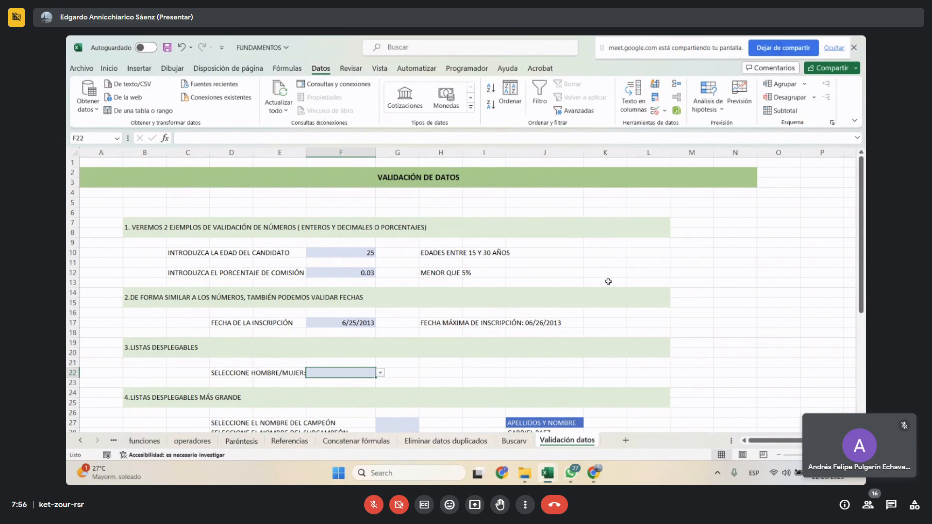
- Check the options offered by the drop-down list in F22 without choosing one
{"action": "left_click", "coordinate": [382, 376]}
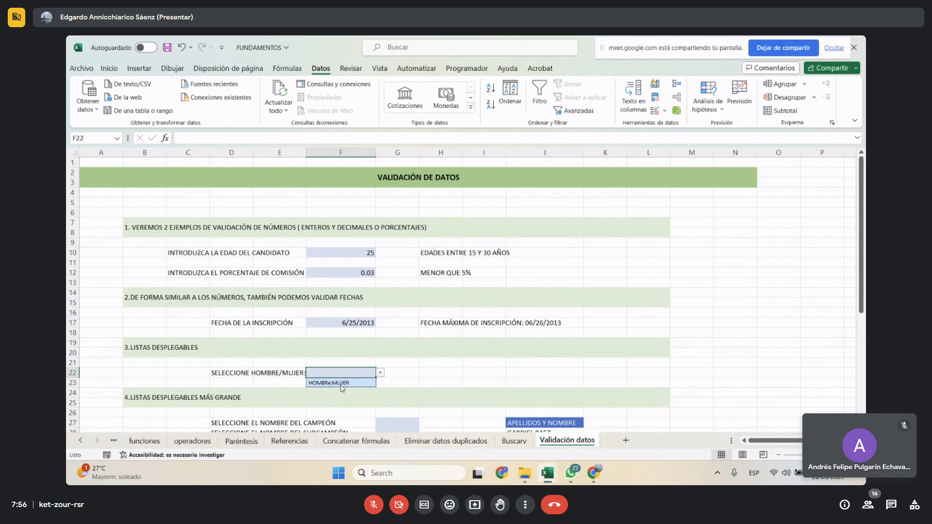
{"action": "left_click", "coordinate": [432, 373]}
{"action": "left_click", "coordinate": [335, 373]}
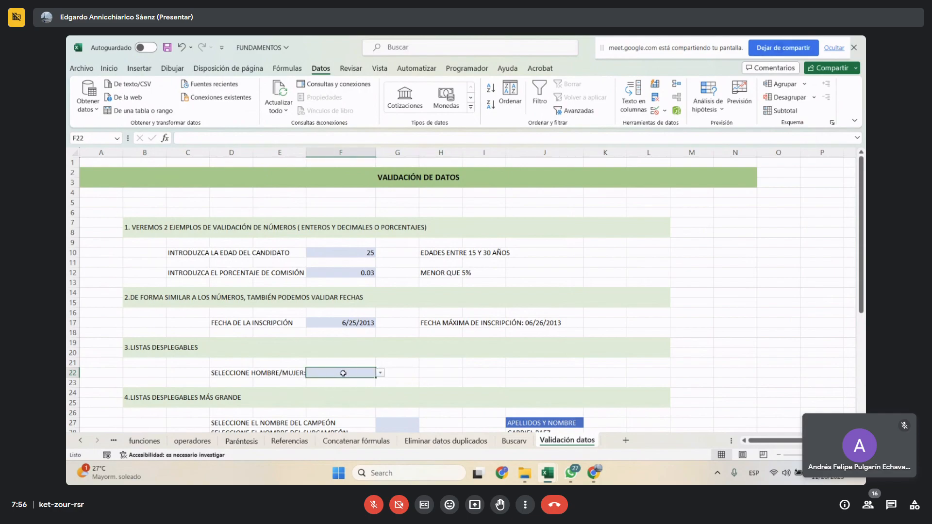
{"action": "left_click", "coordinate": [382, 375]}
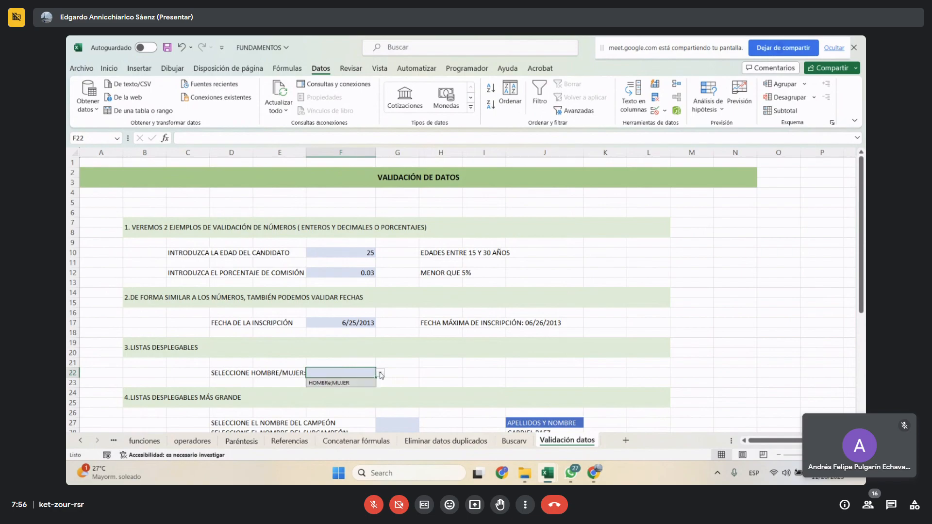
{"action": "left_click", "coordinate": [421, 373]}
{"action": "left_click", "coordinate": [333, 372]}
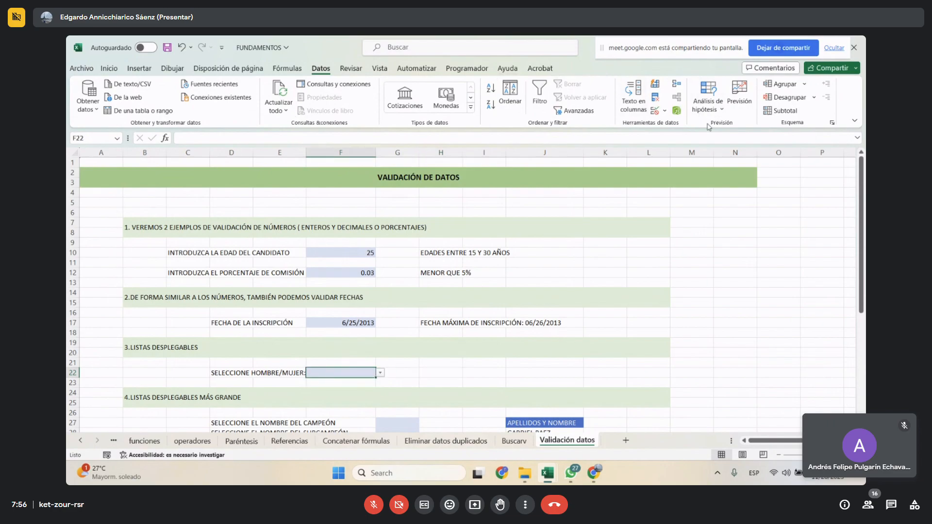
- Correct the list source in F22's data validation to HOMBRE;MUJER and apply the rule
{"action": "left_click", "coordinate": [665, 111]}
{"action": "left_click", "coordinate": [697, 125]}
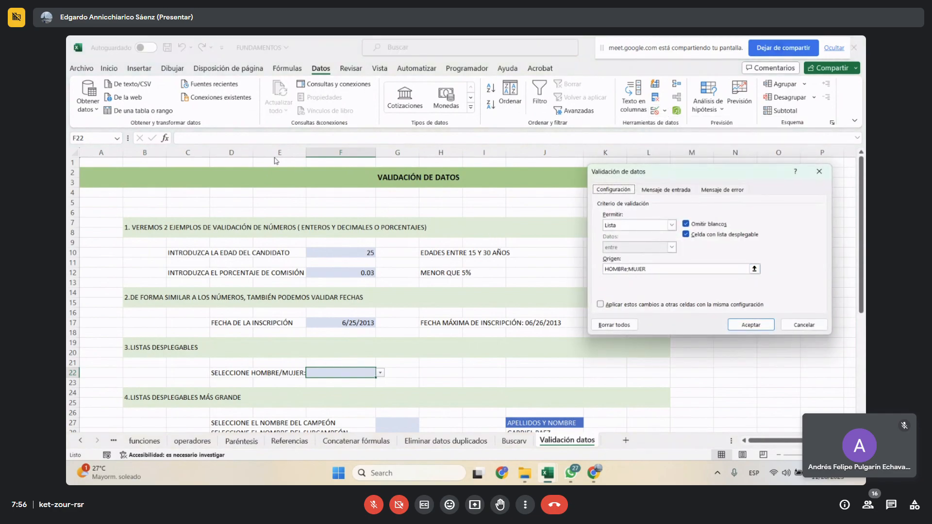
{"action": "left_click", "coordinate": [629, 269]}
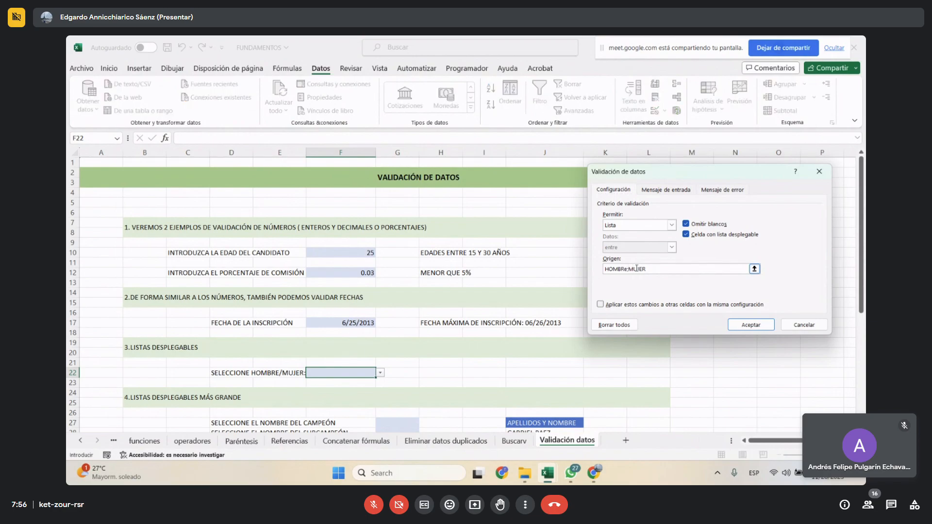
{"action": "key", "text": "BackSpace"}
{"action": "key", "text": "BackSpace"}
{"action": "type", "text": "E;"}
{"action": "left_click", "coordinate": [751, 325]}
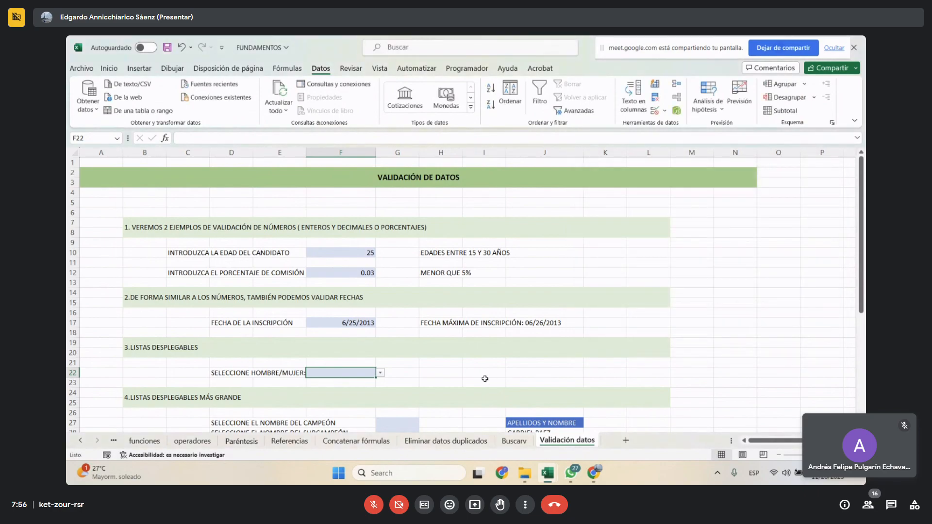
- Try the F22 drop-down list by choosing MUJER, and switch the selection to HOMBRE
{"action": "left_click", "coordinate": [381, 373]}
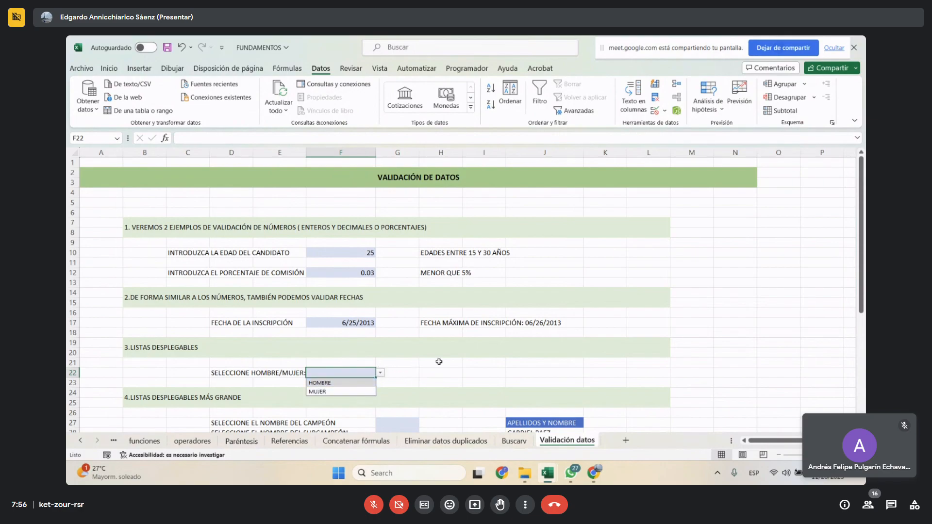
{"action": "left_click", "coordinate": [343, 391]}
{"action": "left_click", "coordinate": [421, 371]}
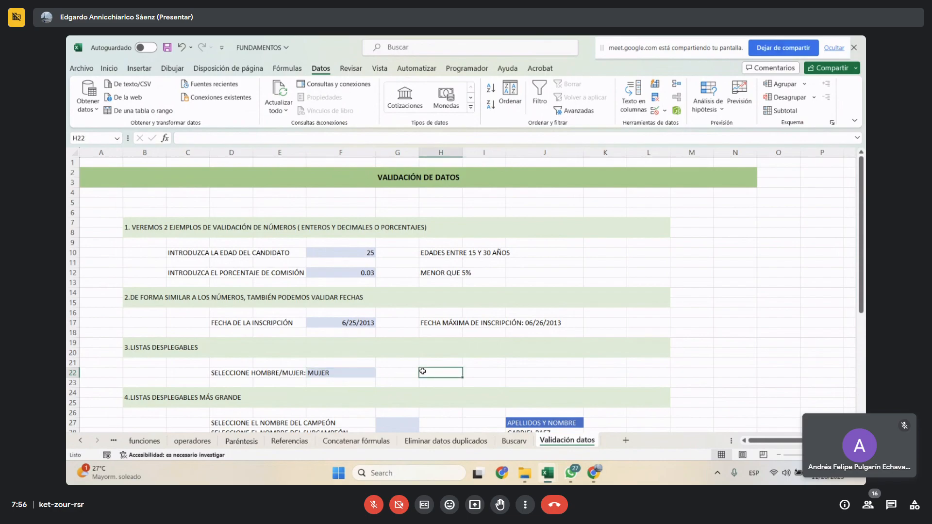
{"action": "scroll", "coordinate": [421, 372], "scroll_direction": "down", "scroll_amount": 1}
{"action": "left_click", "coordinate": [363, 342]}
{"action": "left_click", "coordinate": [381, 343]}
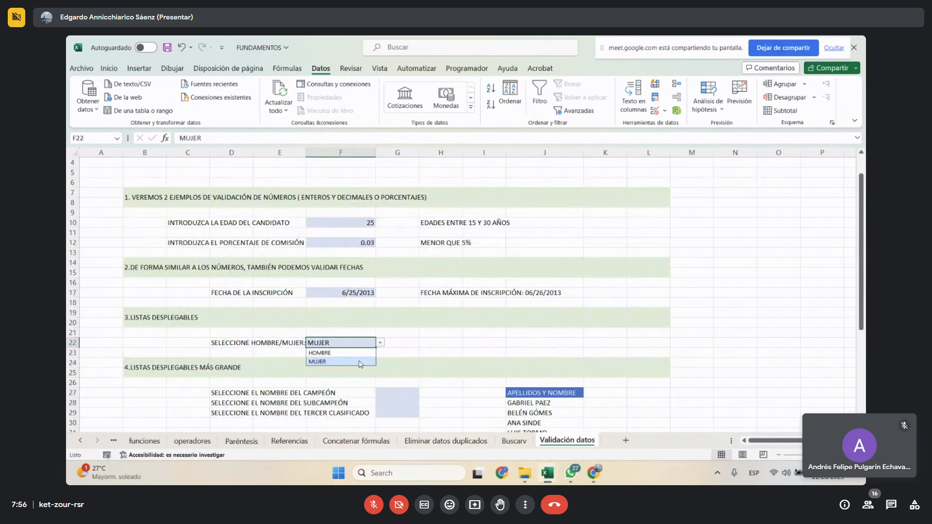
{"action": "left_click", "coordinate": [322, 352]}
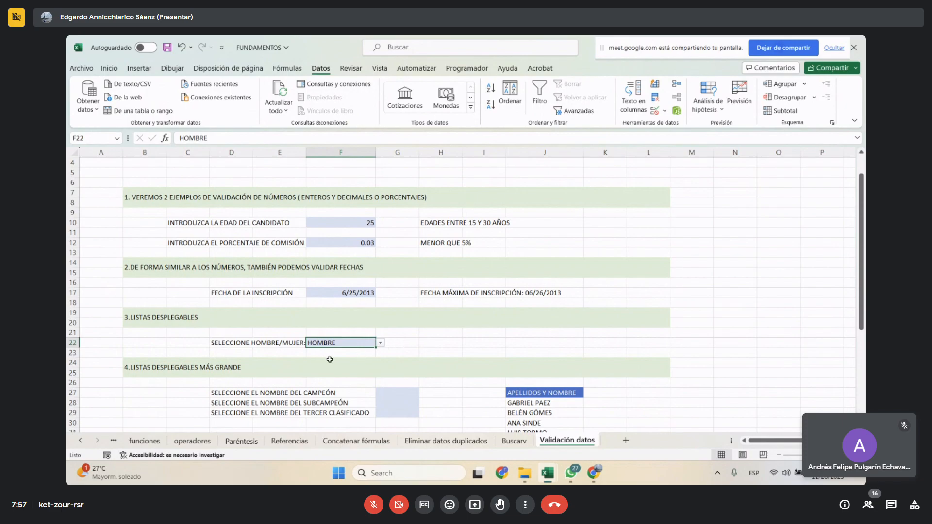
- Open the data validation settings of G27, the champion's name cell in the larger drop-down lists section
{"action": "left_click", "coordinate": [185, 391]}
{"action": "scroll", "coordinate": [190, 383], "scroll_direction": "down", "scroll_amount": 1}
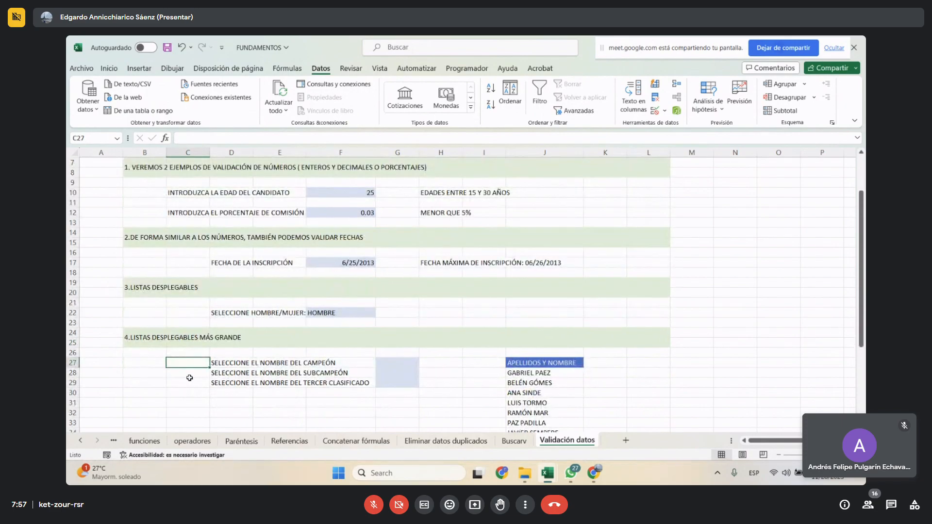
{"action": "scroll", "coordinate": [190, 378], "scroll_direction": "down", "scroll_amount": 1}
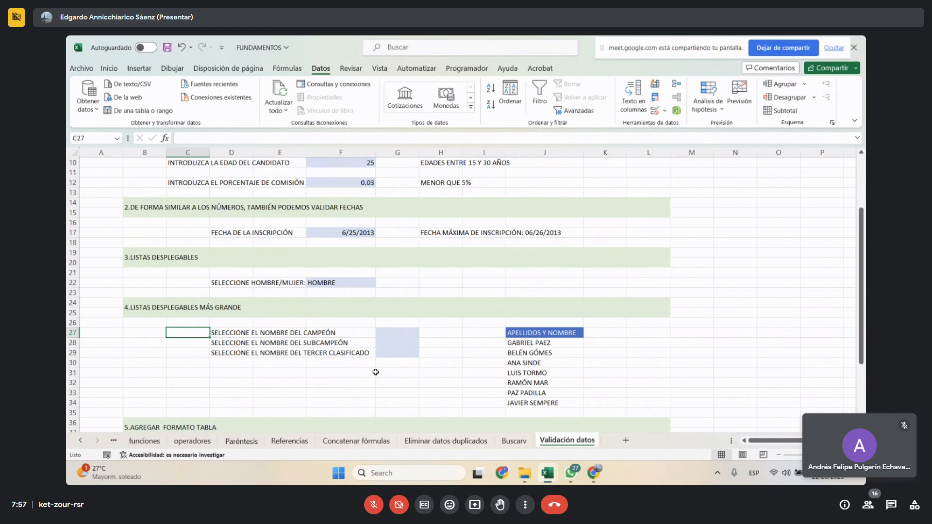
{"action": "left_click", "coordinate": [534, 332]}
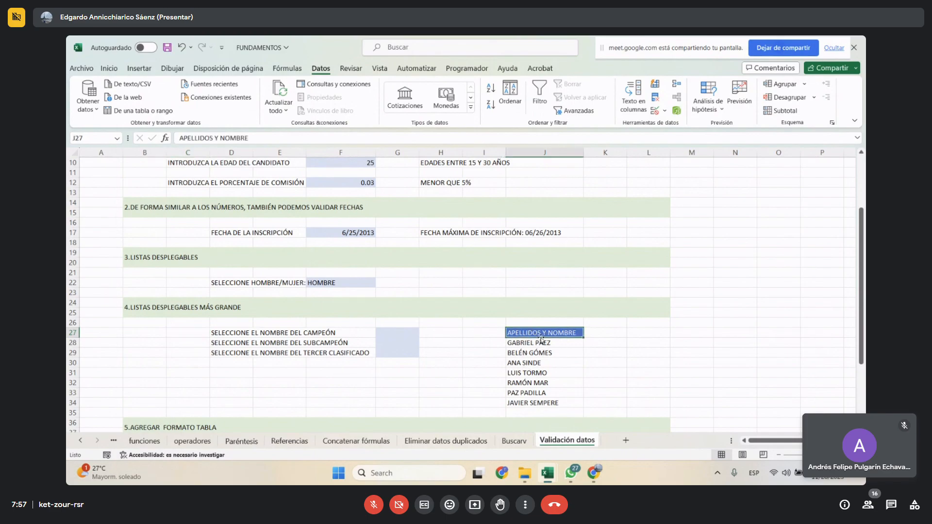
{"action": "scroll", "coordinate": [542, 340], "scroll_direction": "down", "scroll_amount": 2}
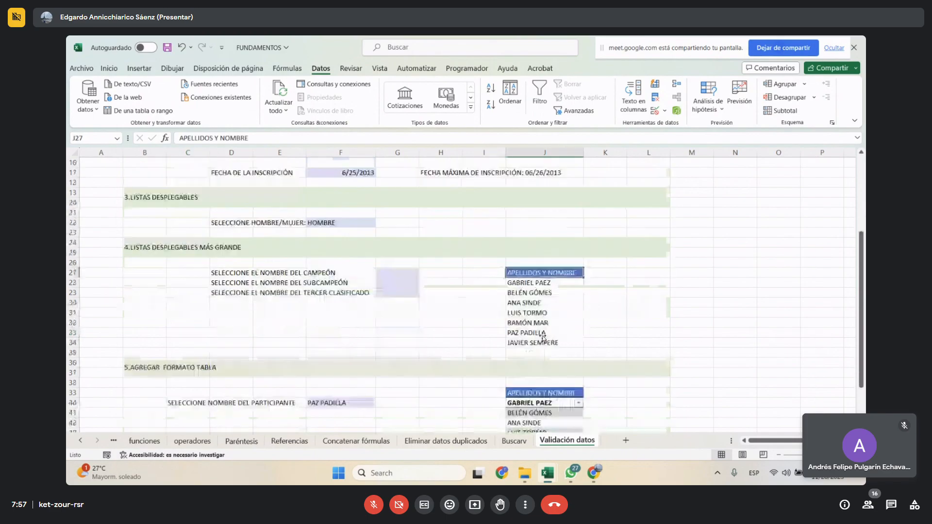
{"action": "left_click", "coordinate": [242, 275]}
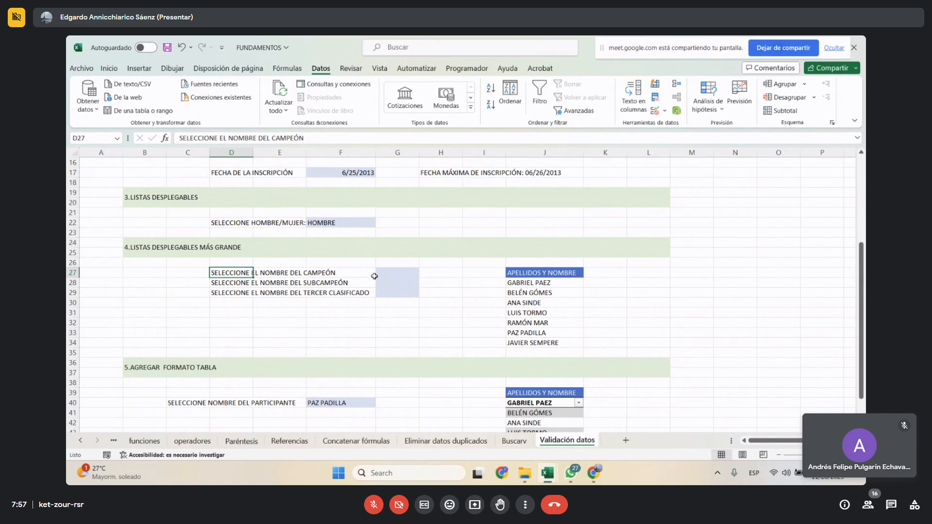
{"action": "left_click", "coordinate": [395, 273]}
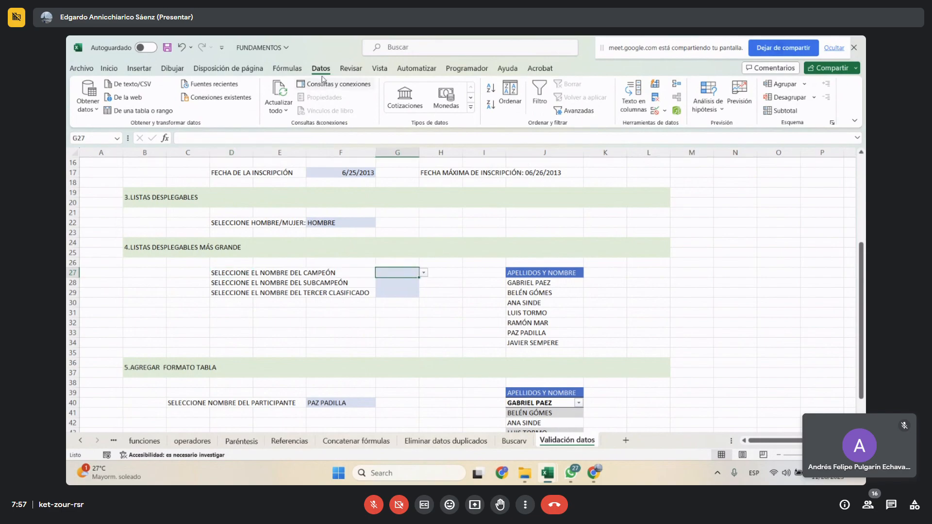
{"action": "left_click", "coordinate": [664, 111]}
{"action": "left_click", "coordinate": [679, 127]}
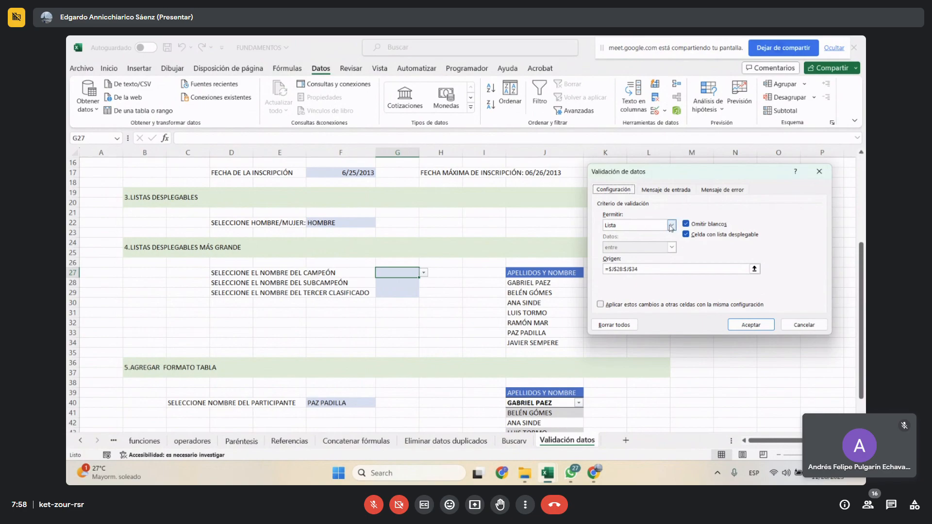
- Clear G27's list source, set it to the participant names in =$J$28:$J$34, and apply the rule
{"action": "left_click", "coordinate": [699, 268]}
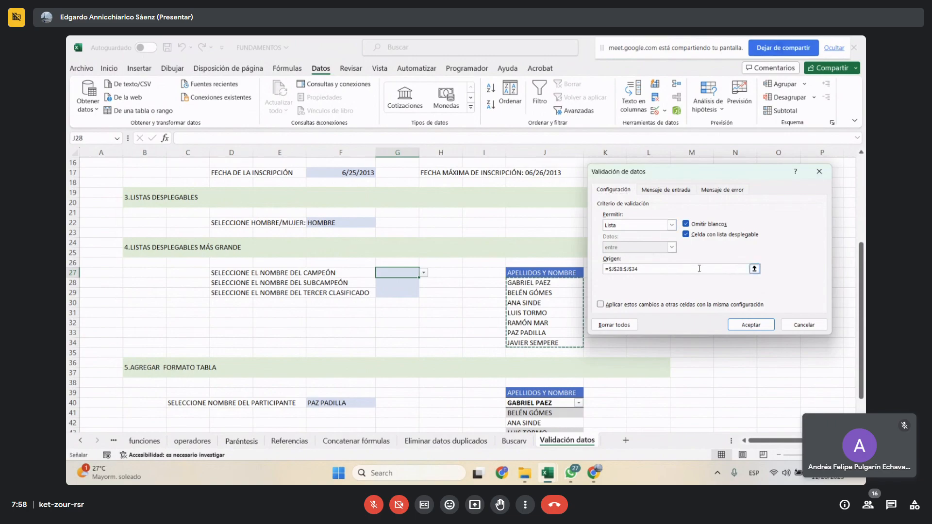
{"action": "key", "text": "BackSpace"}
{"action": "key", "text": "ctrl+a"}
{"action": "key", "text": "BackSpace"}
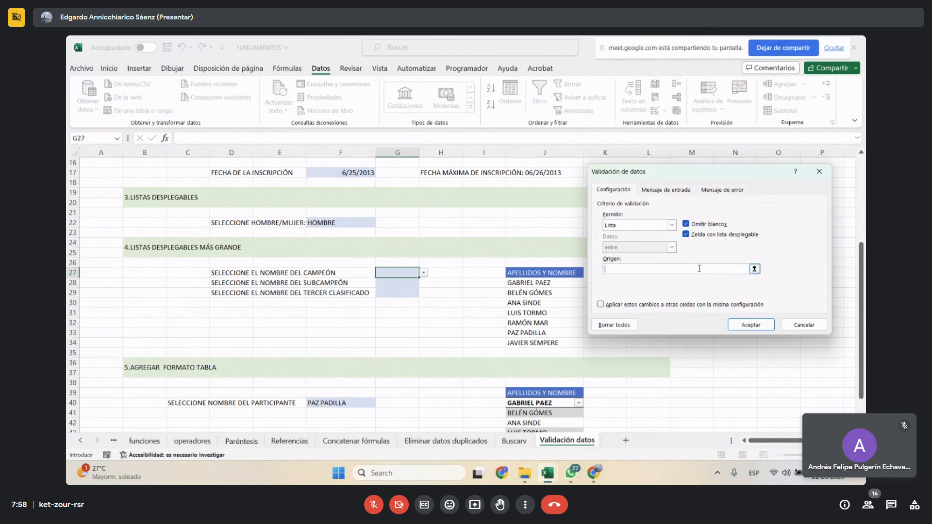
{"action": "left_click", "coordinate": [754, 269]}
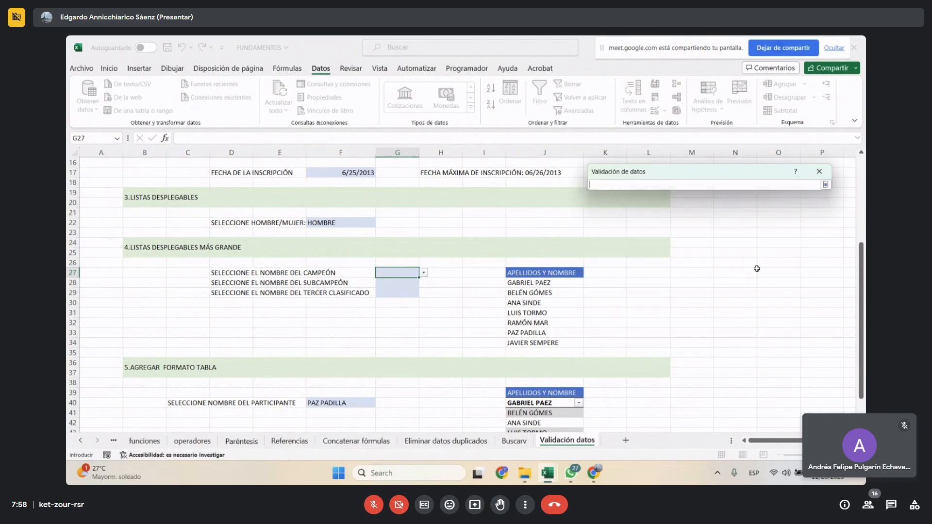
{"action": "left_click_drag", "start_coordinate": [528, 285], "coordinate": [531, 340]}
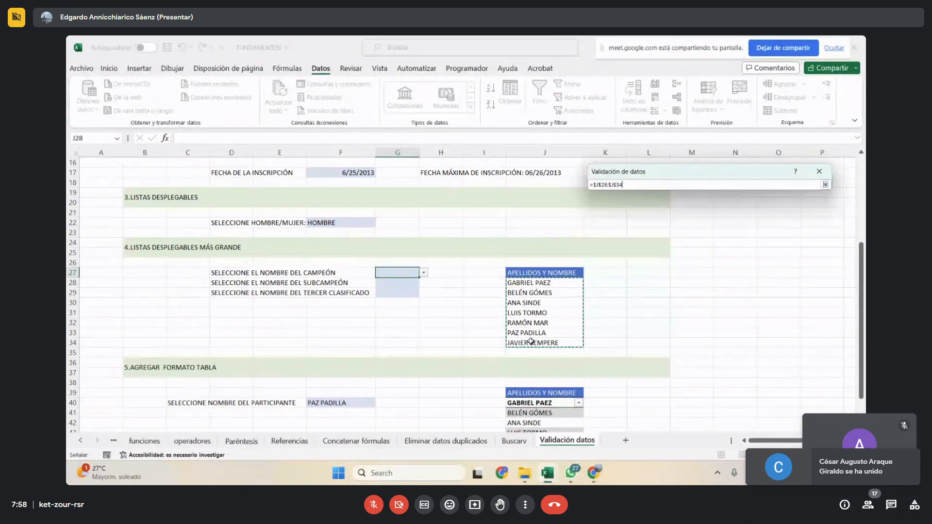
{"action": "key", "text": "Return"}
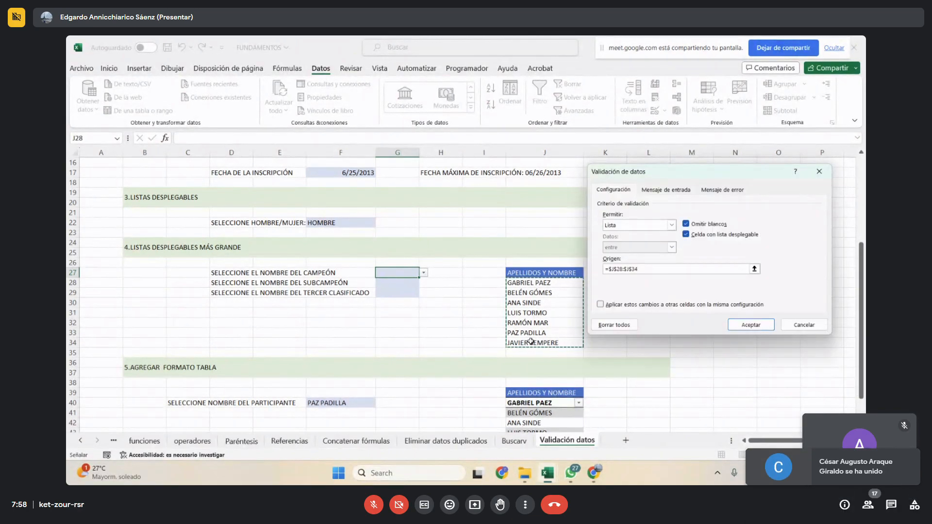
{"action": "left_click", "coordinate": [751, 325]}
- Check the options in G27's drop-down list and choose the second participant as the champion
{"action": "left_click_drag", "start_coordinate": [360, 314], "coordinate": [360, 321]}
{"action": "left_click", "coordinate": [398, 275]}
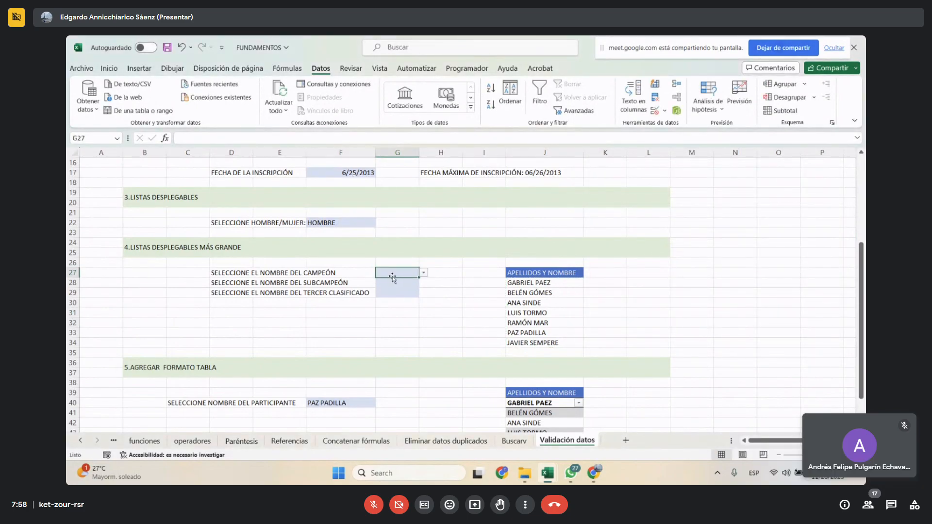
{"action": "left_click", "coordinate": [423, 273]}
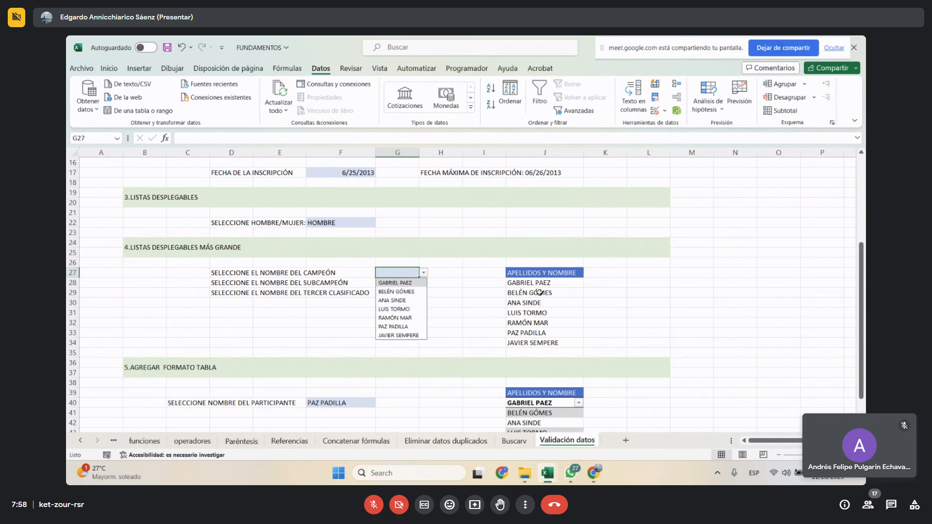
{"action": "left_click", "coordinate": [460, 307]}
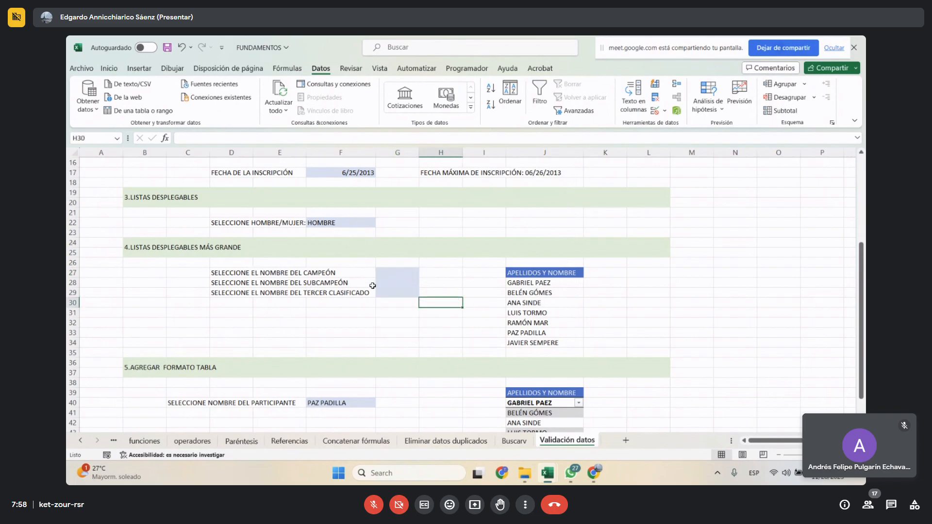
{"action": "left_click", "coordinate": [387, 277]}
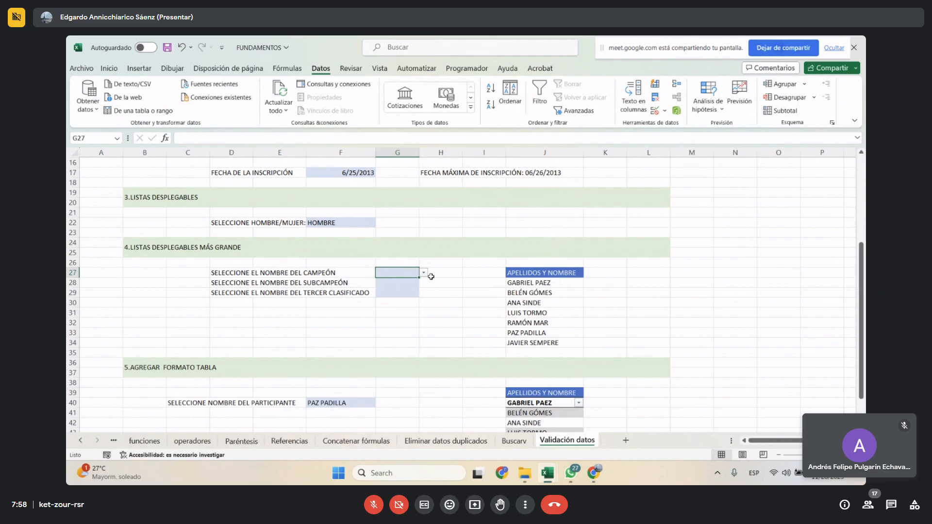
{"action": "left_click", "coordinate": [424, 275]}
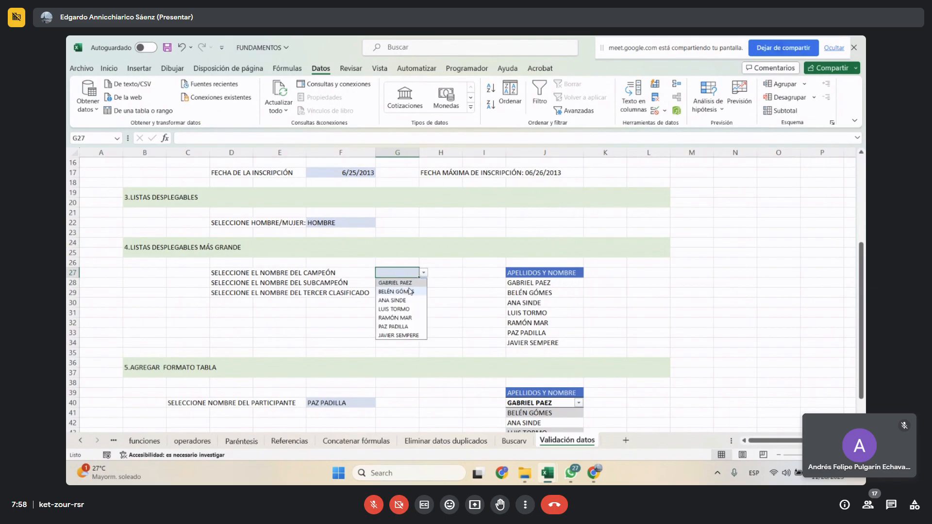
{"action": "left_click", "coordinate": [409, 287]}
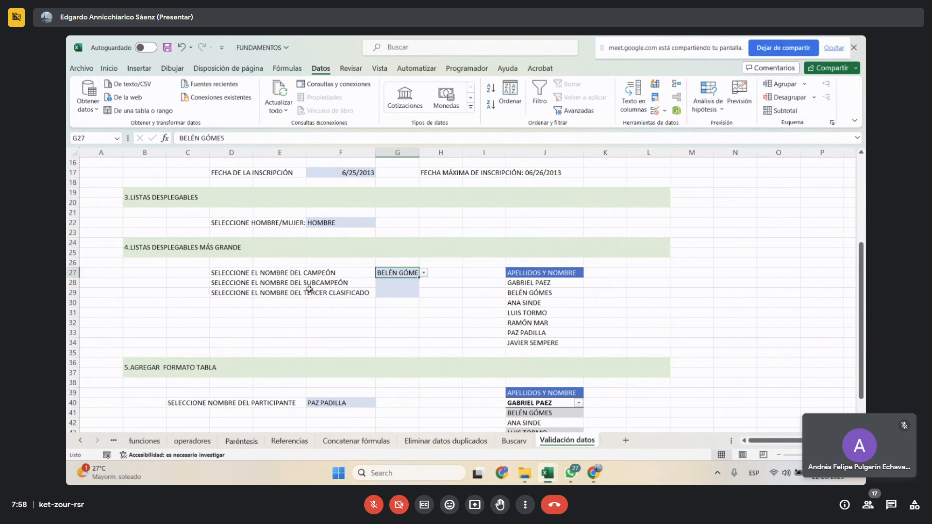
- Fill G27 down through G29 to copy its drop-down list to the runner-up and third-place cells
{"action": "left_click", "coordinate": [395, 283]}
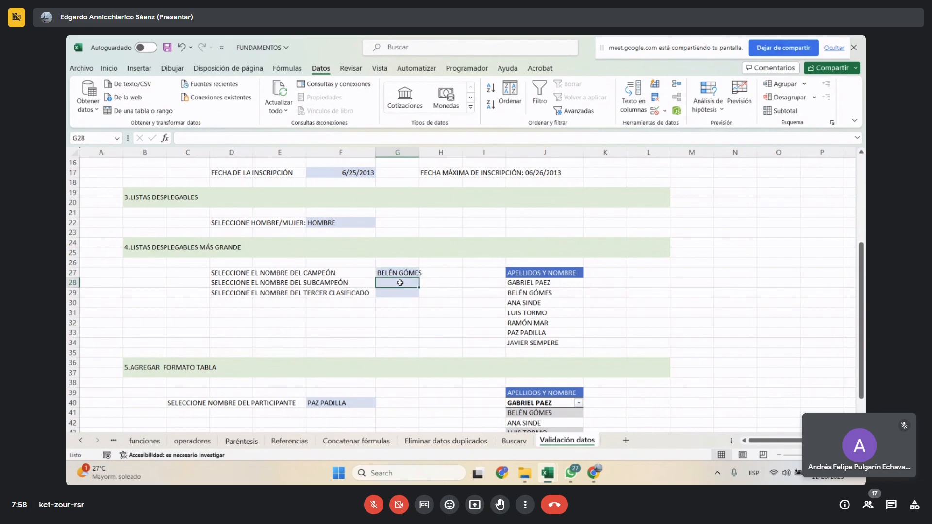
{"action": "left_click", "coordinate": [406, 273]}
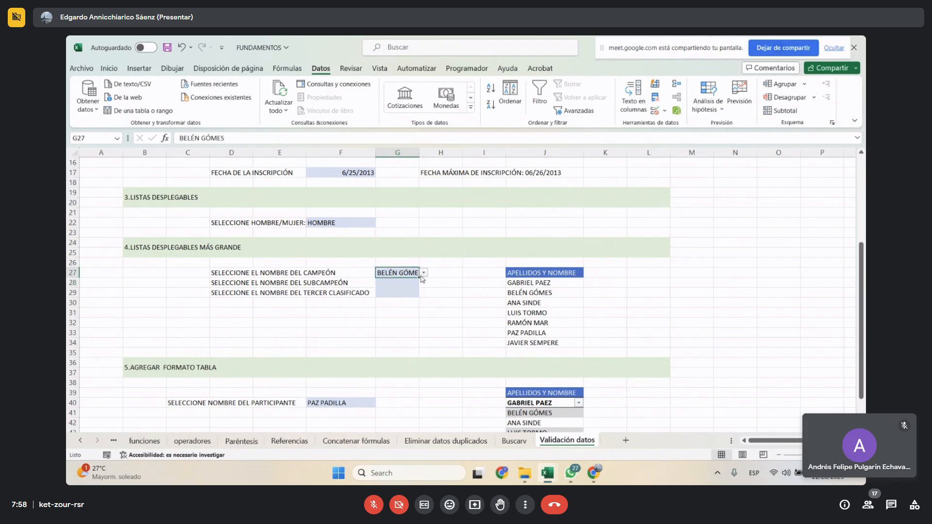
{"action": "left_click_drag", "start_coordinate": [419, 277], "coordinate": [421, 296]}
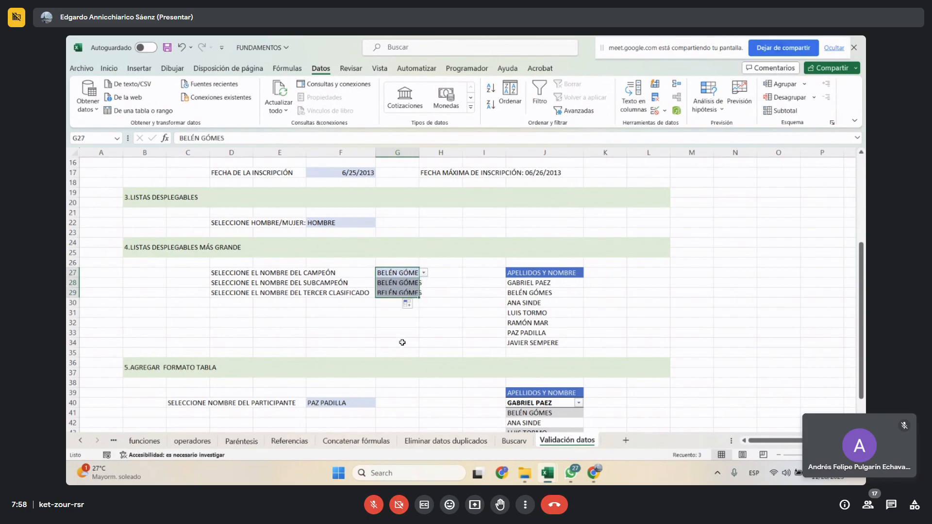
- From the drop-down lists, choose the sixth participant for runner-up in G28 and the third participant for third place in G29
{"action": "left_click", "coordinate": [397, 286]}
{"action": "left_click", "coordinate": [423, 282]}
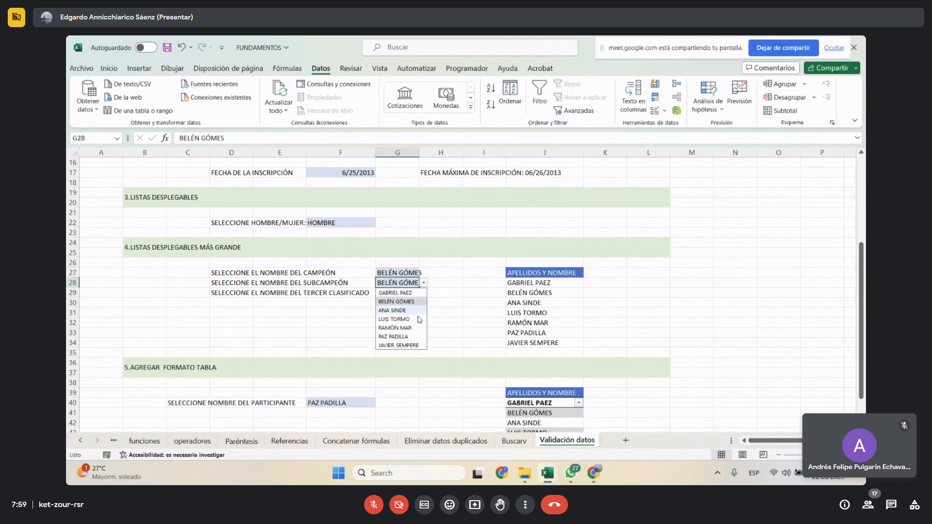
{"action": "left_click", "coordinate": [409, 337]}
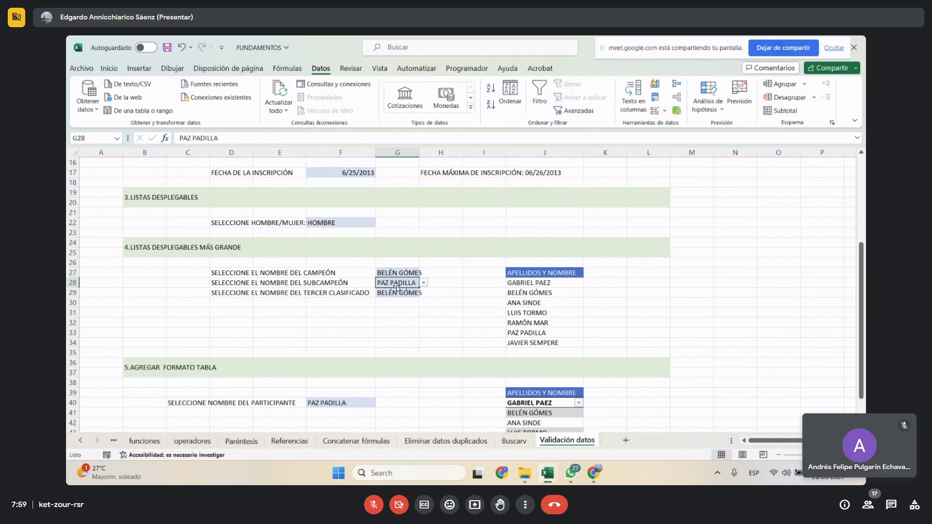
{"action": "left_click", "coordinate": [417, 294]}
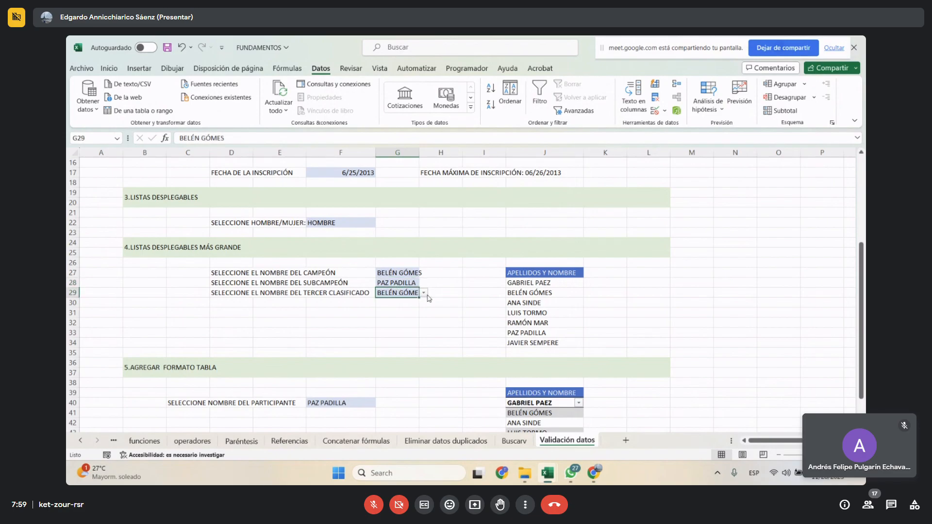
{"action": "left_click", "coordinate": [423, 293]}
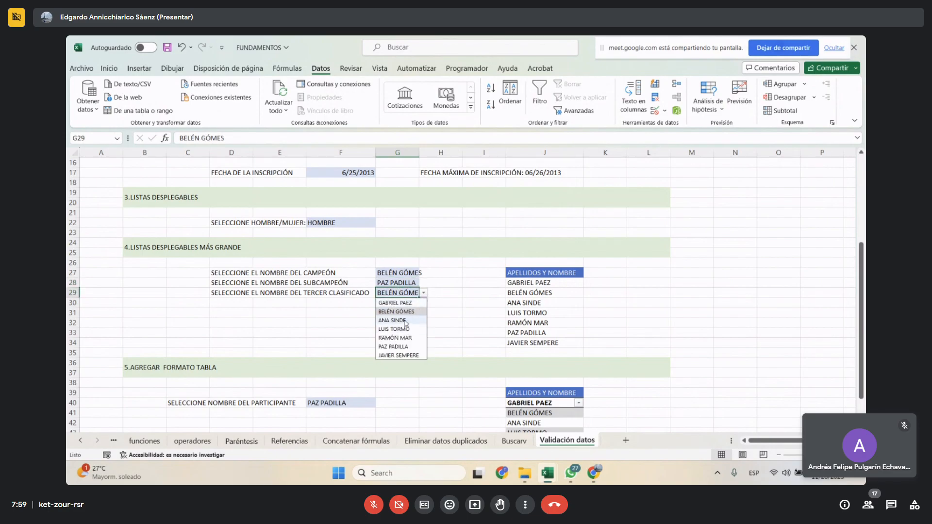
{"action": "left_click", "coordinate": [399, 320]}
- Widen column G so the full names fit, and open the drop-down list in G29
{"action": "left_click", "coordinate": [332, 321]}
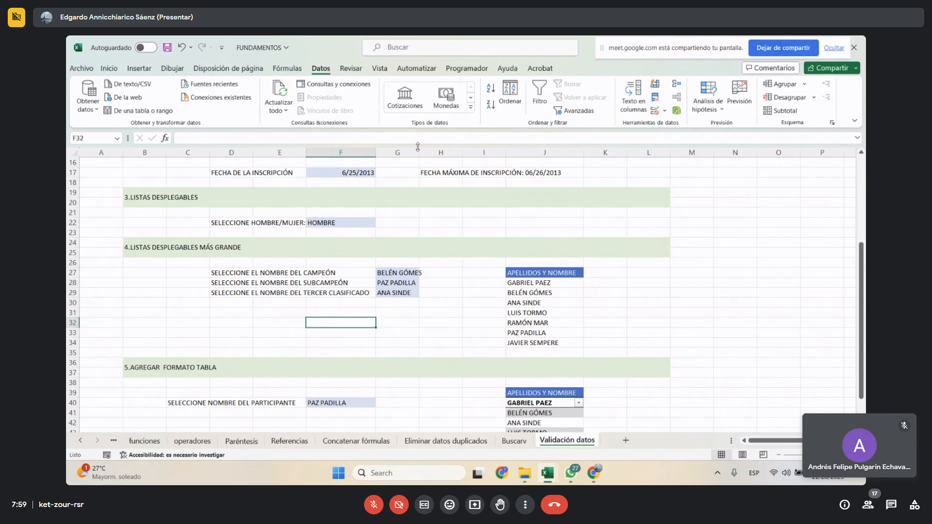
{"action": "left_click_drag", "start_coordinate": [418, 146], "coordinate": [428, 146]}
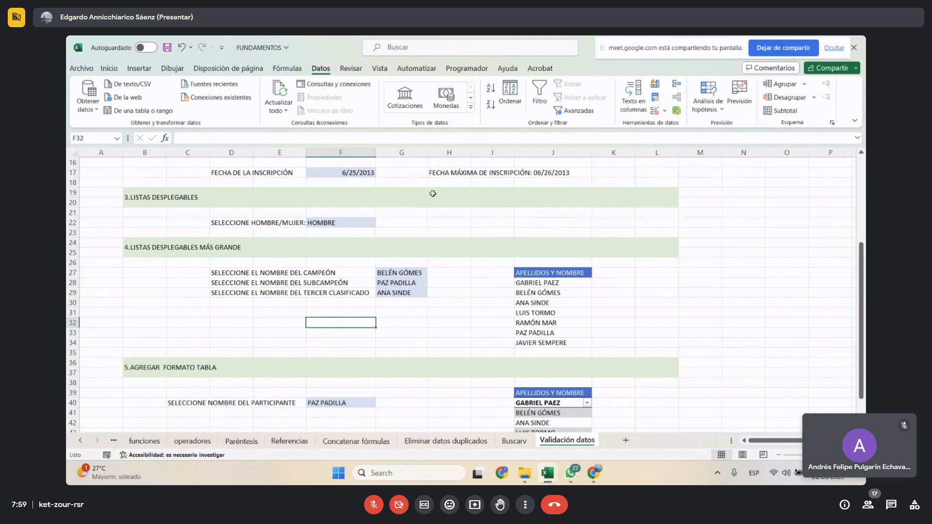
{"action": "left_click", "coordinate": [394, 292]}
{"action": "left_click", "coordinate": [432, 293]}
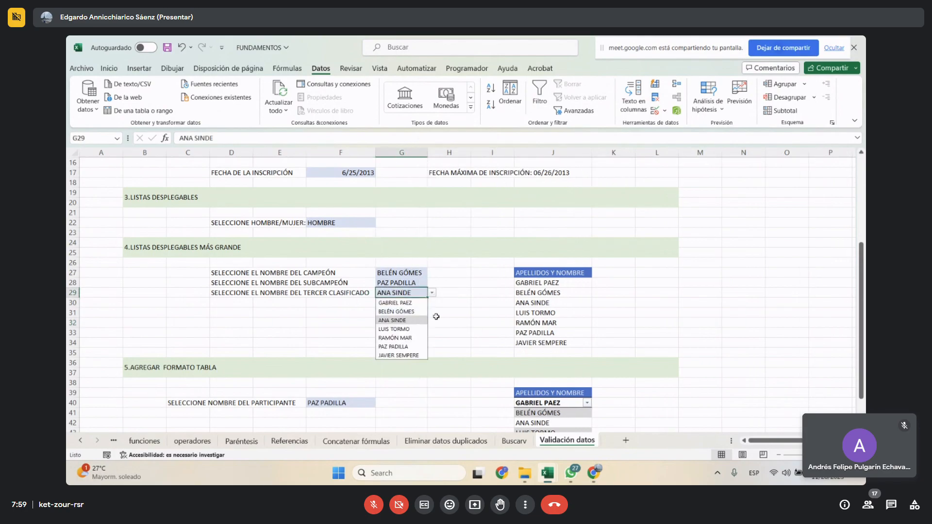
- Clear the old participant list, including its header, from J39:J47 in the AGREGAR FORMATO TABLA section
{"action": "left_click", "coordinate": [461, 316]}
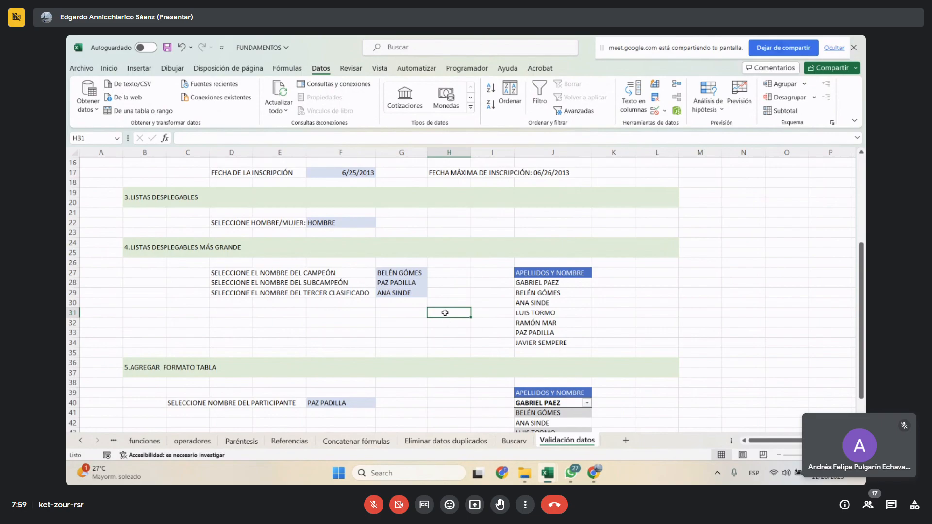
{"action": "scroll", "coordinate": [443, 315], "scroll_direction": "down", "scroll_amount": 1}
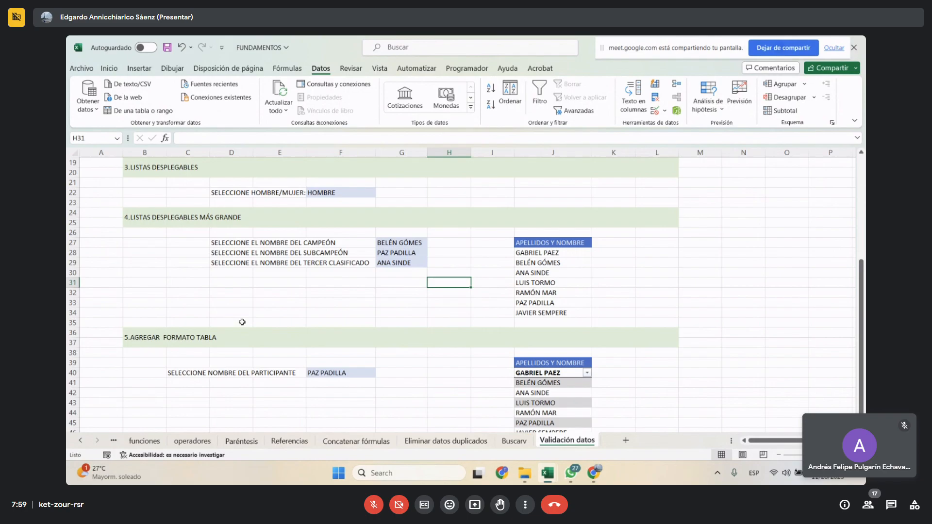
{"action": "scroll", "coordinate": [224, 325], "scroll_direction": "down", "scroll_amount": 3}
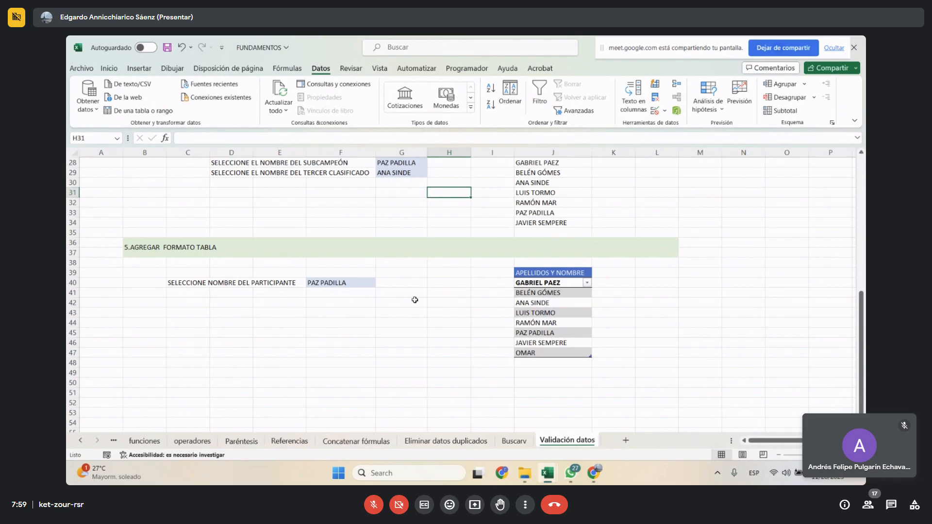
{"action": "scroll", "coordinate": [550, 298], "scroll_direction": "up", "scroll_amount": 1}
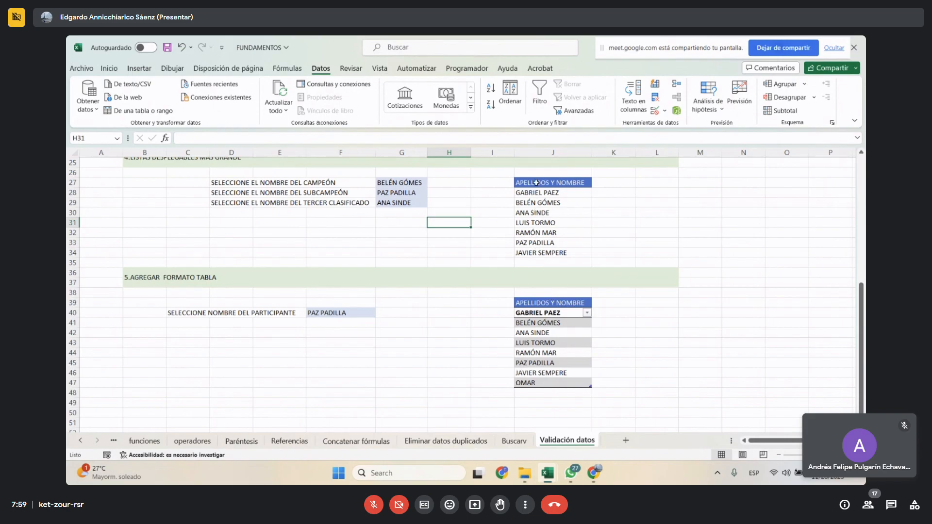
{"action": "left_click_drag", "start_coordinate": [539, 182], "coordinate": [540, 243]}
{"action": "left_click", "coordinate": [464, 353]}
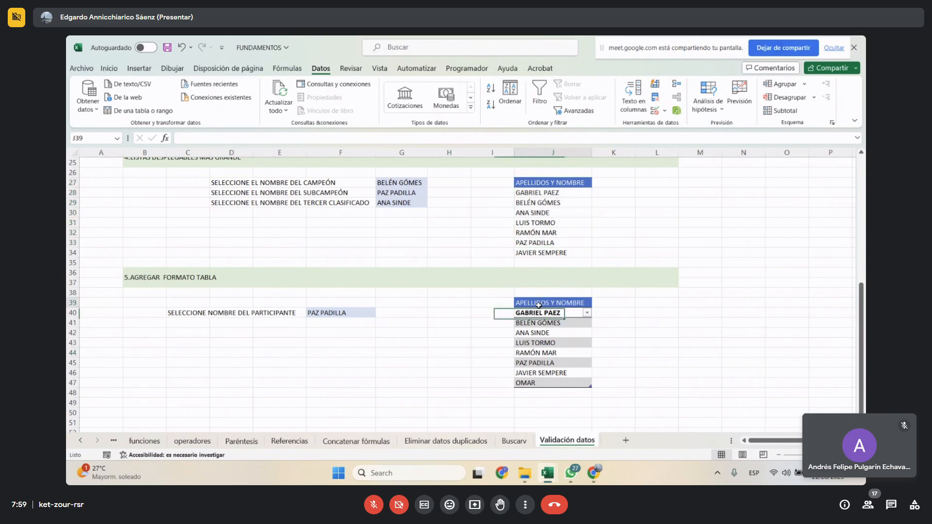
{"action": "left_click_drag", "start_coordinate": [538, 302], "coordinate": [544, 382]}
{"action": "key", "text": "Delete"}
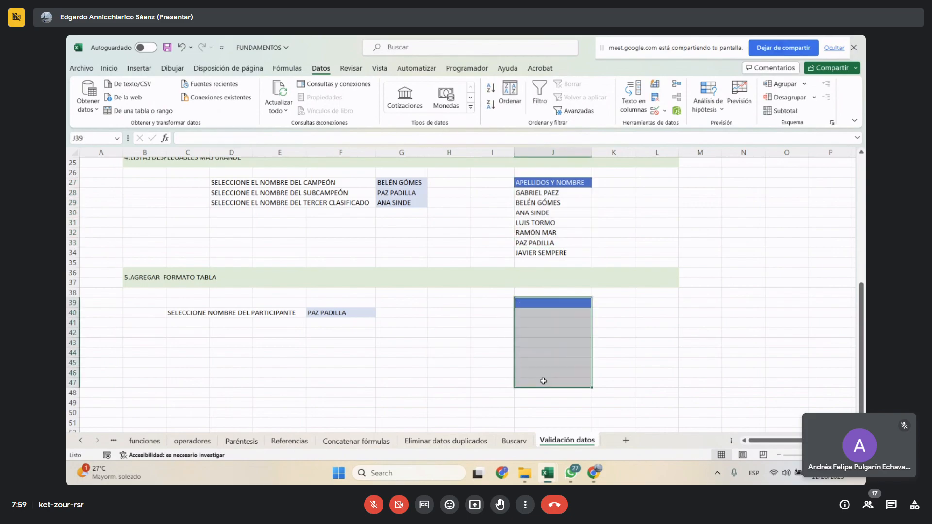
- Copy the APELLIDOS Y NOMBRE header and first six participants from J27:J33 to the range starting at J39
{"action": "left_click", "coordinate": [453, 360]}
{"action": "left_click_drag", "start_coordinate": [530, 183], "coordinate": [539, 243]}
{"action": "key", "text": "ctrl+c"}
{"action": "left_click", "coordinate": [539, 305]}
{"action": "key", "text": "ctrl+v"}
{"action": "left_click", "coordinate": [507, 392]}
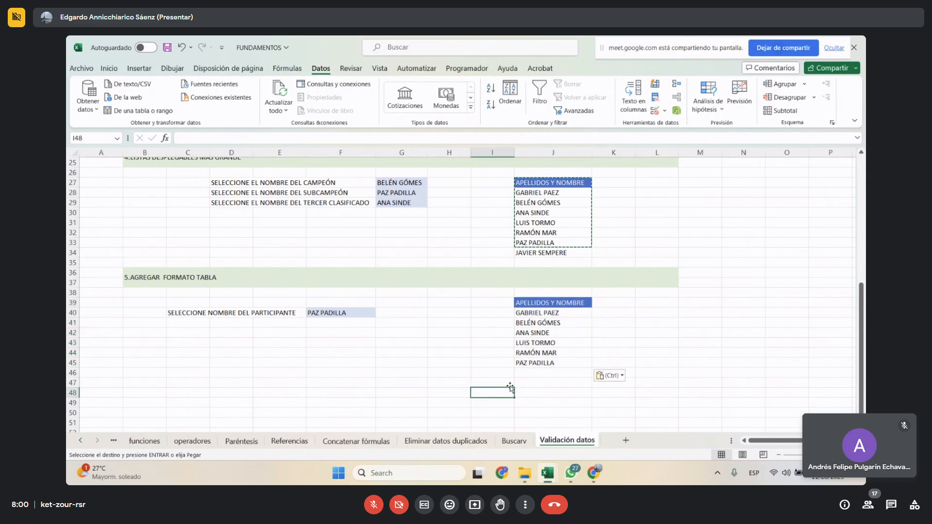
- Clear the participant name from F40
{"action": "left_click", "coordinate": [365, 312]}
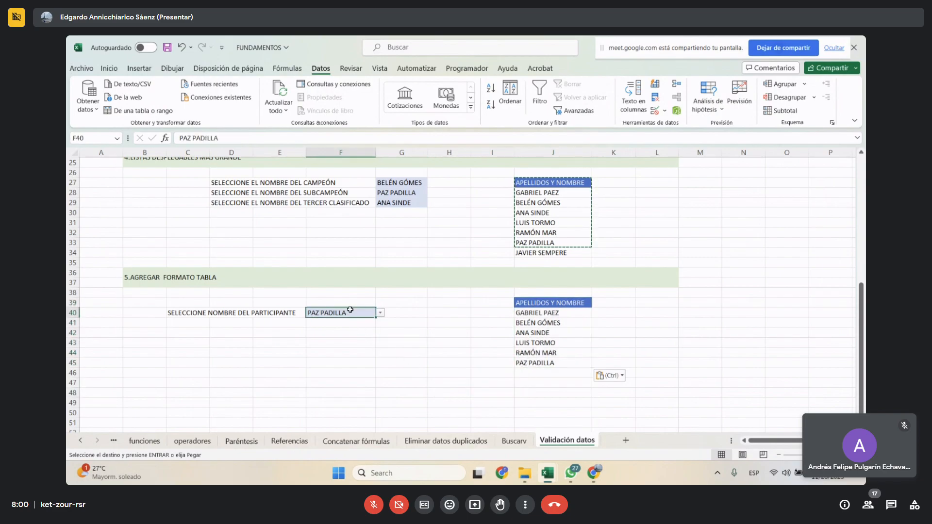
{"action": "left_click", "coordinate": [401, 343]}
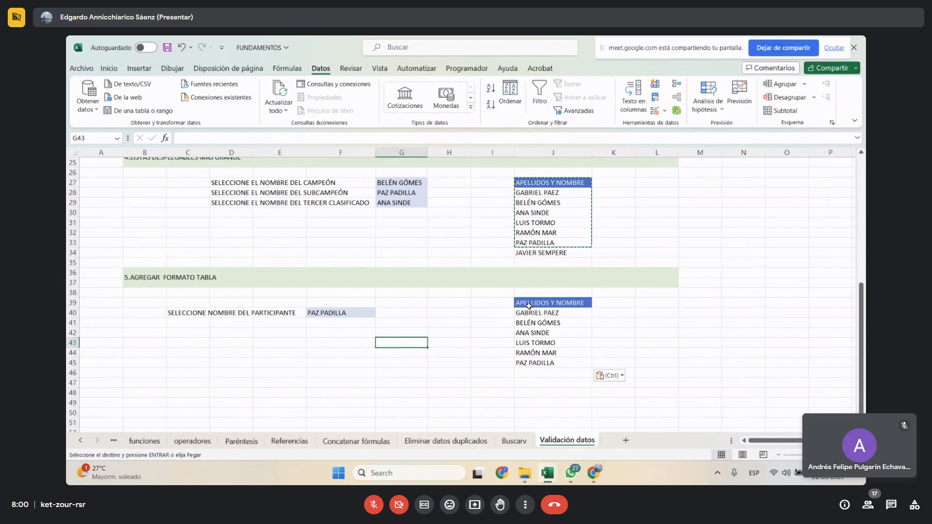
{"action": "left_click", "coordinate": [361, 314]}
{"action": "key", "text": "Delete"}
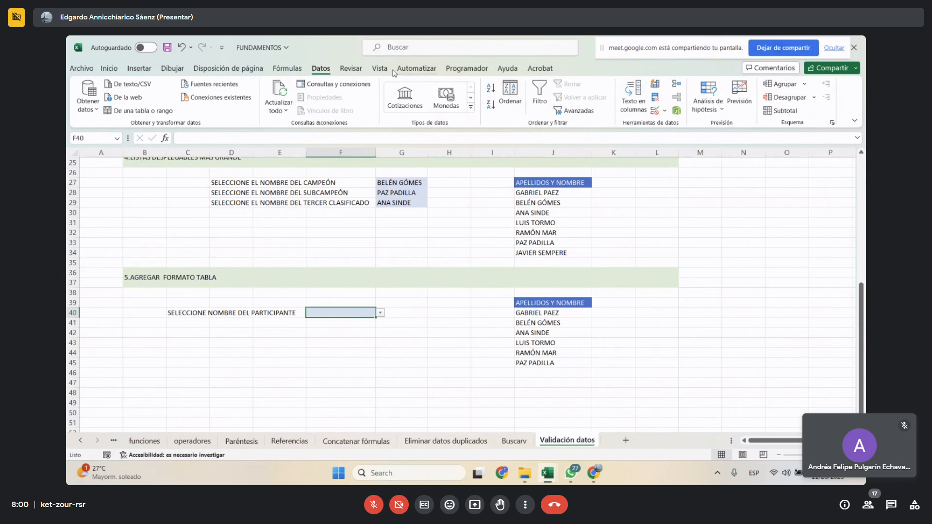
- Replace the source of F40's list validation with the range =$J$40:$J$45
{"action": "left_click", "coordinate": [663, 111]}
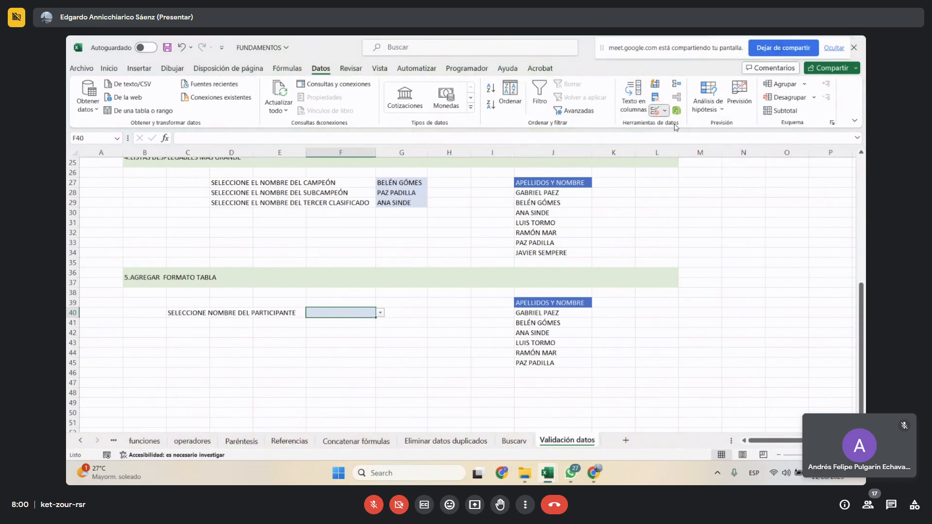
{"action": "left_click", "coordinate": [676, 127]}
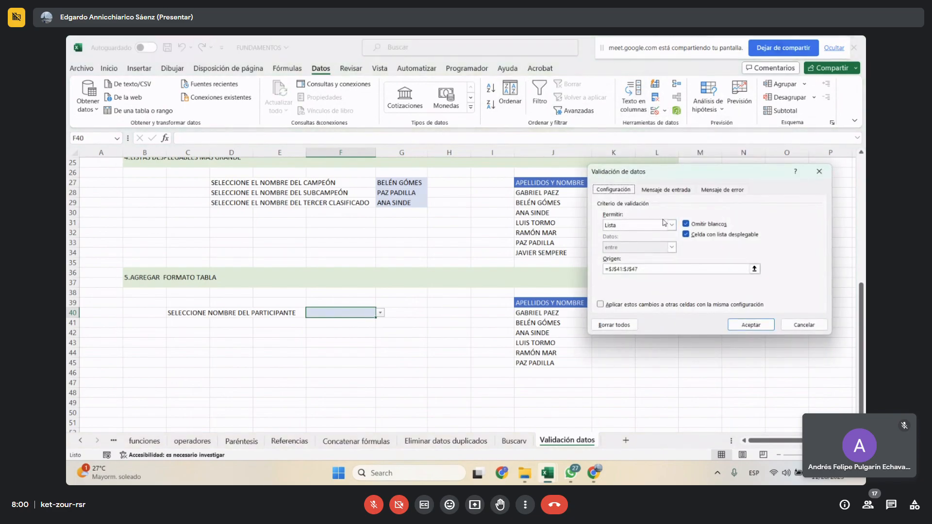
{"action": "left_click", "coordinate": [690, 269]}
{"action": "key", "text": "BackSpace"}
{"action": "key", "text": "BackSpace"}
{"action": "key", "text": "BackSpace"}
{"action": "key", "text": "BackSpace"}
{"action": "key", "text": "BackSpace"}
{"action": "key", "text": "BackSpace"}
{"action": "key", "text": "BackSpace"}
{"action": "key", "text": "BackSpace"}
{"action": "key", "text": "BackSpace"}
{"action": "key", "text": "BackSpace"}
{"action": "key", "text": "BackSpace"}
{"action": "key", "text": "BackSpace"}
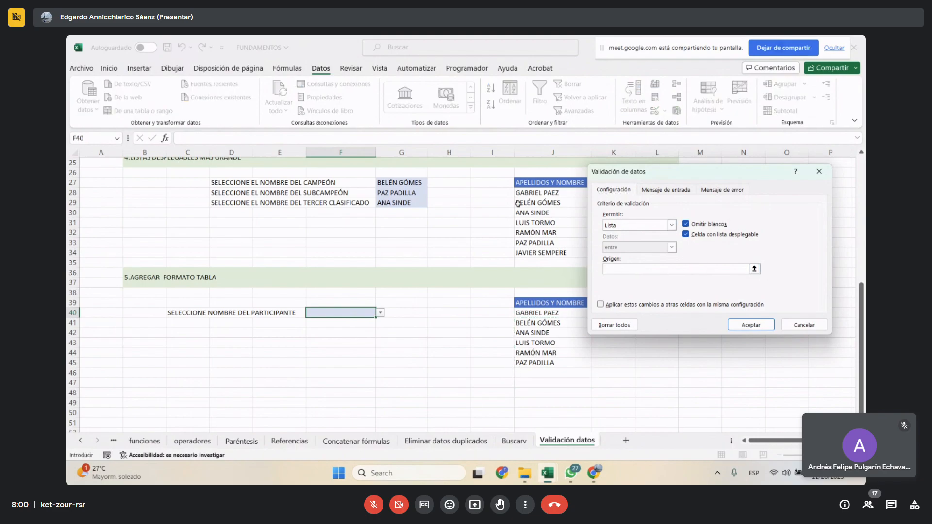
{"action": "left_click", "coordinate": [754, 268]}
{"action": "left_click_drag", "start_coordinate": [529, 313], "coordinate": [539, 363]}
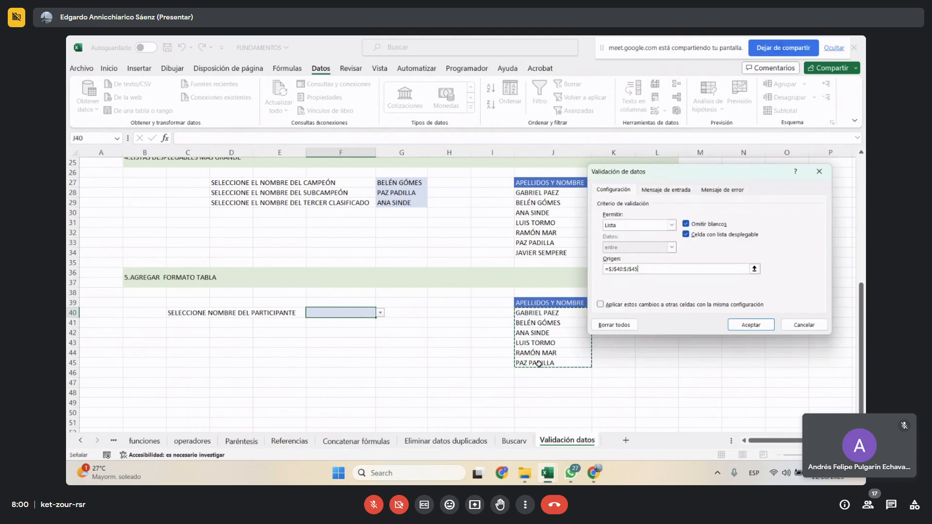
{"action": "left_click", "coordinate": [751, 325]}
- Choose the second participant from F40's drop-down list
{"action": "left_click", "coordinate": [339, 363]}
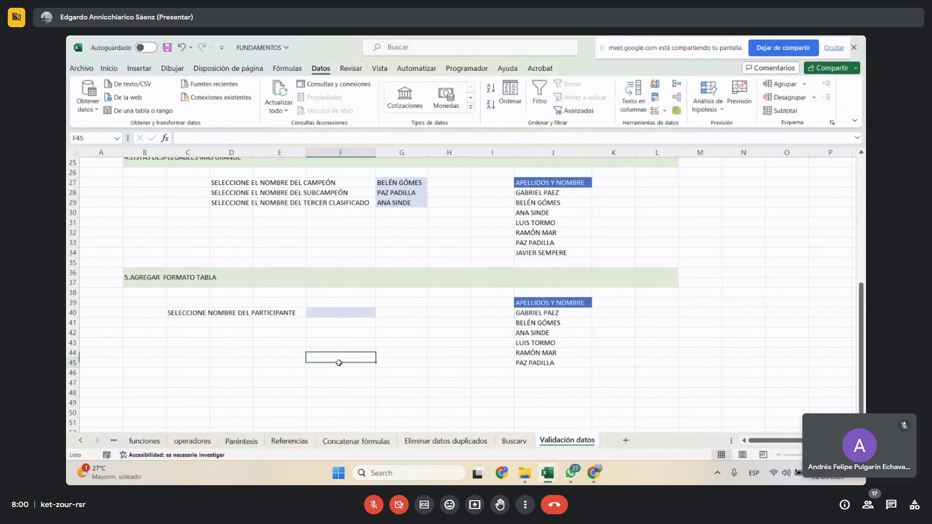
{"action": "left_click", "coordinate": [367, 313]}
{"action": "left_click", "coordinate": [381, 314]}
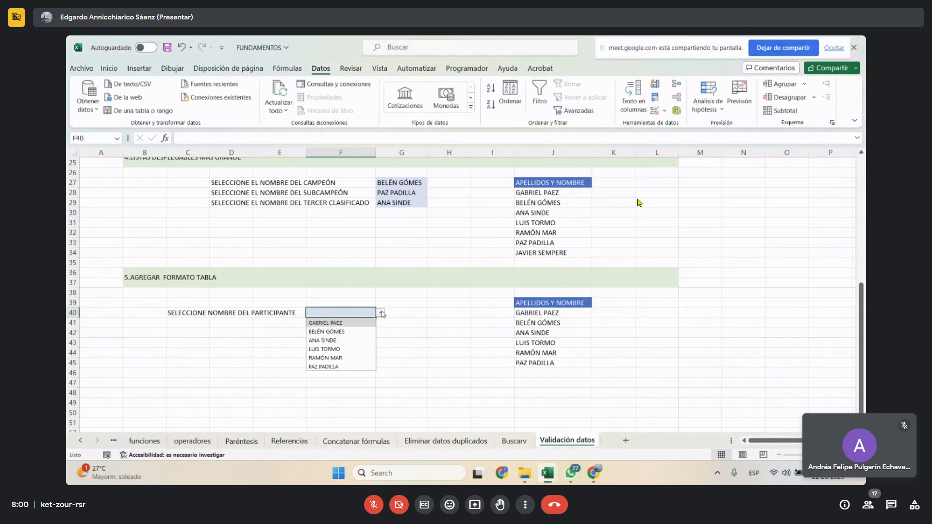
{"action": "left_click", "coordinate": [347, 332]}
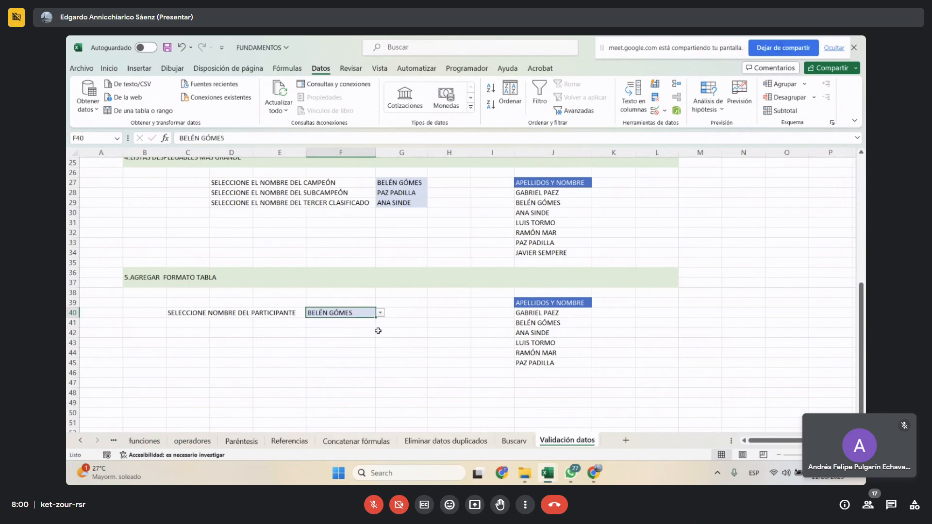
- Add a new participant's full name in J46, directly below the copied list
{"action": "left_click", "coordinate": [526, 372]}
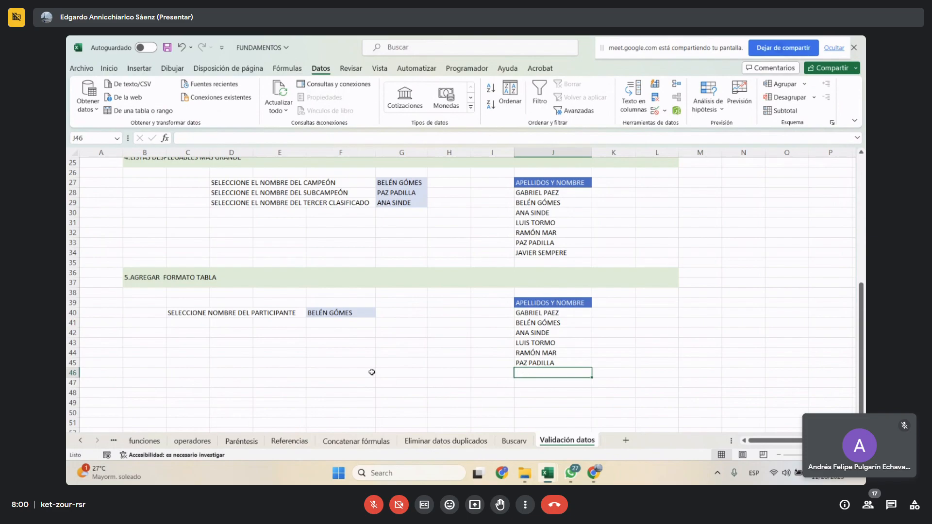
{"action": "type", "text": "CARL"}
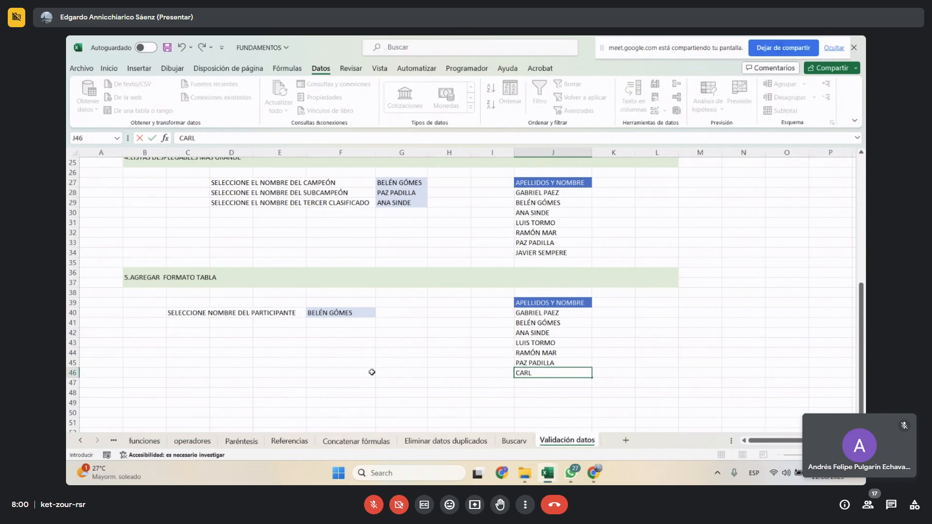
{"action": "type", "text": "OS RESTREPO"}
{"action": "left_click", "coordinate": [417, 394]}
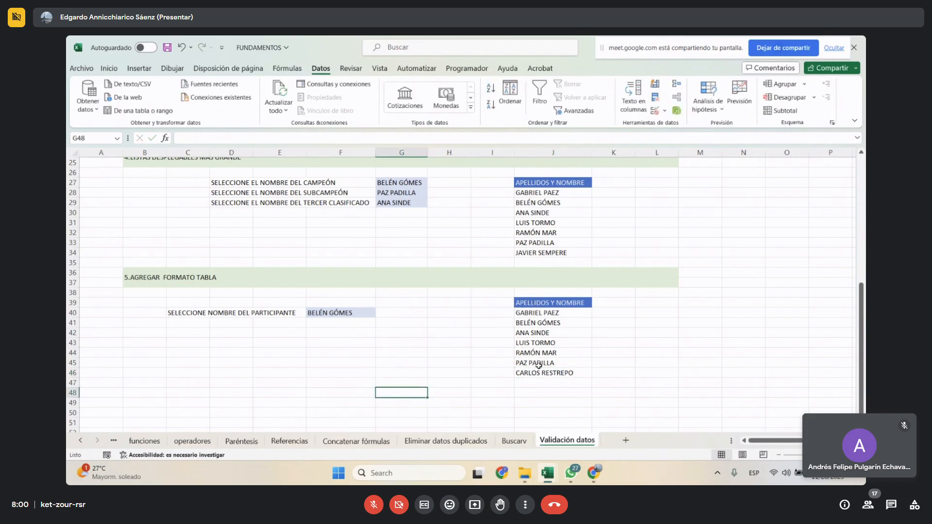
- Check F40's drop-down list for the participant added in J46, keeping the current selection
{"action": "left_click", "coordinate": [366, 310]}
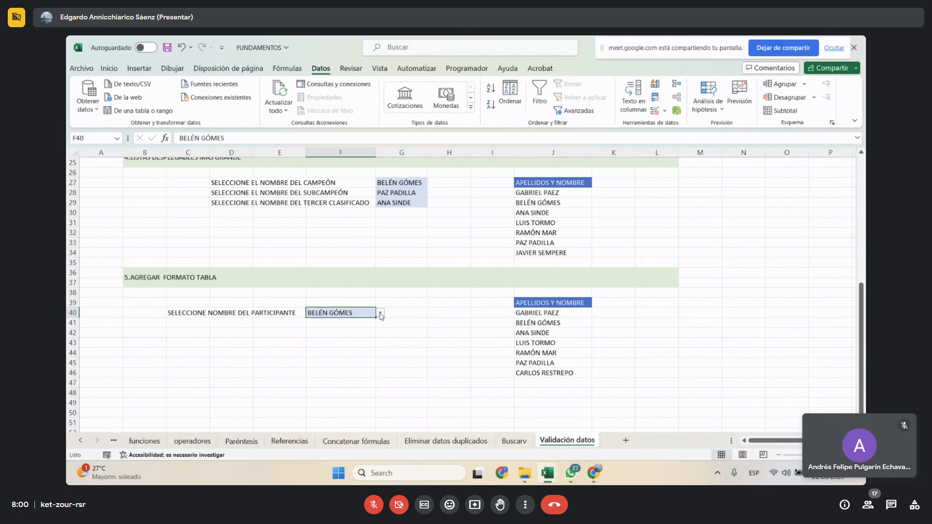
{"action": "left_click", "coordinate": [382, 314]}
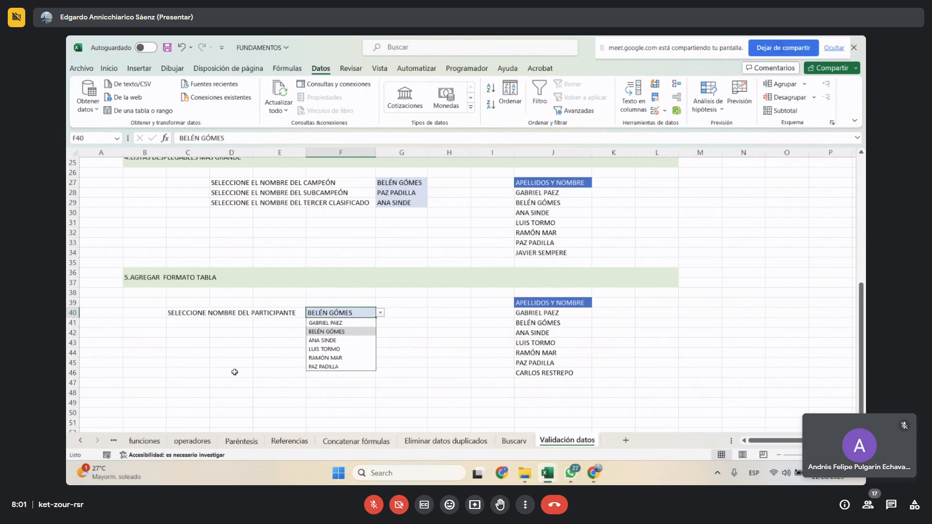
{"action": "left_click", "coordinate": [413, 379]}
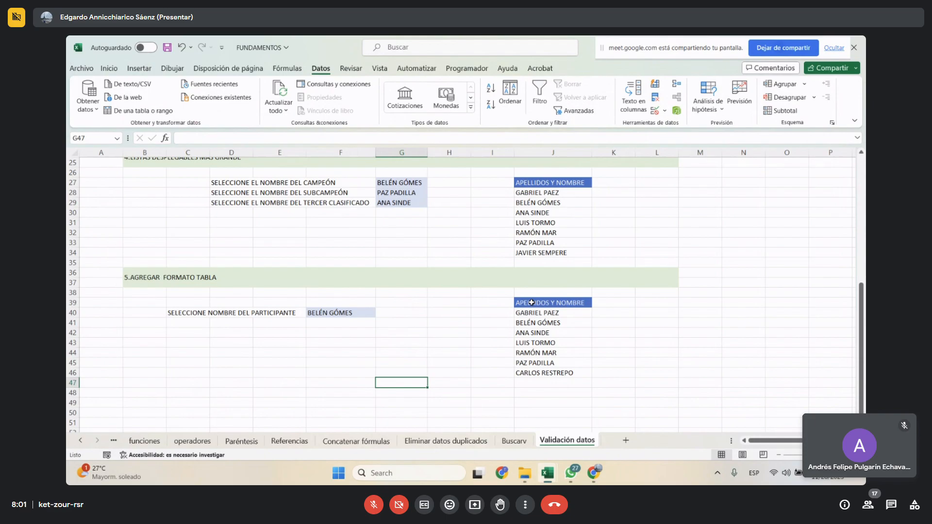
- Select the participant list with its header in J39:J46 and bring up the formatting commands
{"action": "left_click_drag", "start_coordinate": [531, 303], "coordinate": [550, 373]}
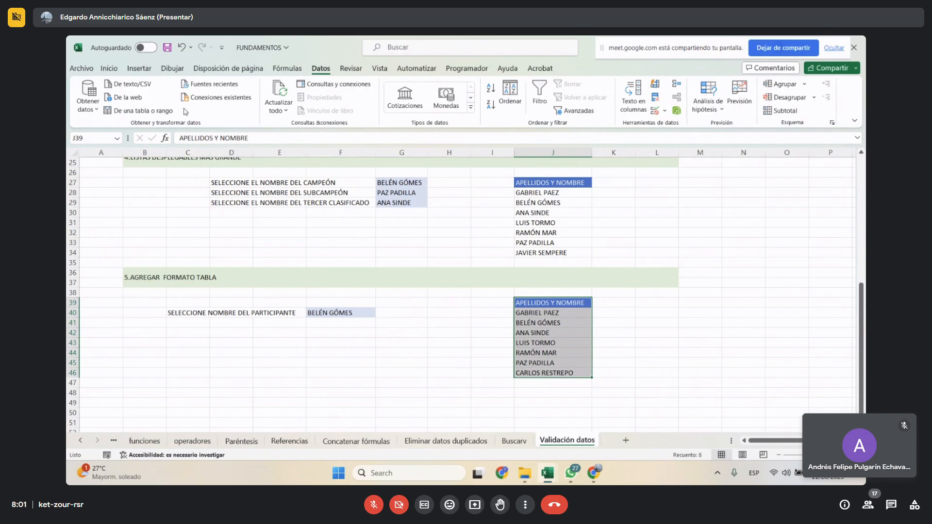
{"action": "left_click", "coordinate": [115, 70]}
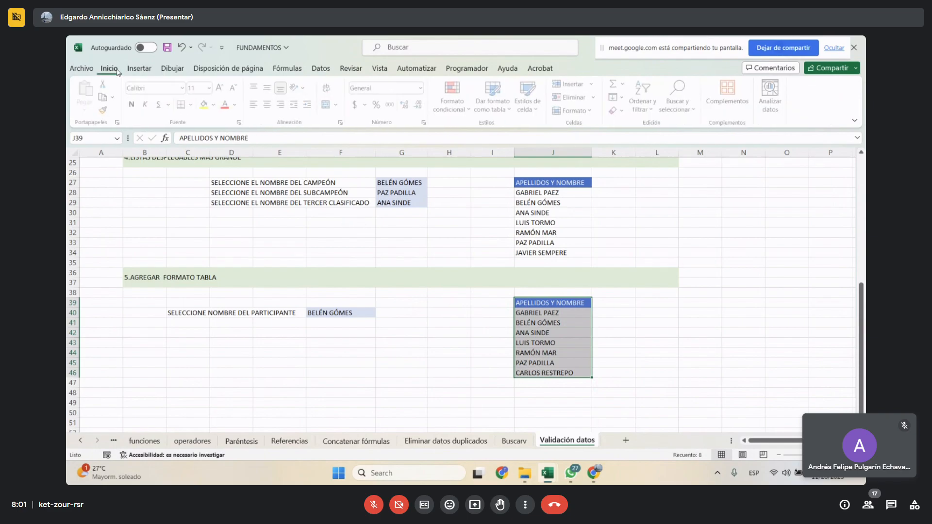
- Format the range J39:J46 as a table with headers, using a light blue table style
{"action": "left_click", "coordinate": [141, 69]}
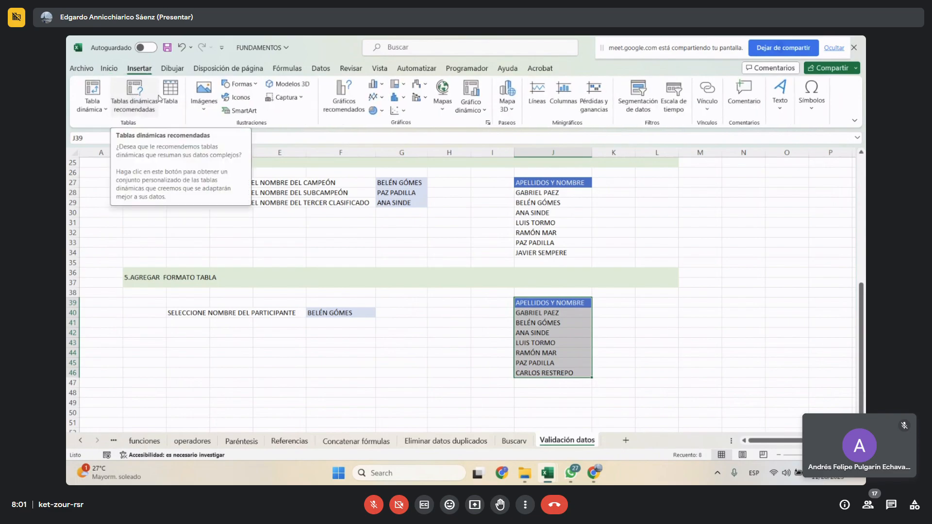
{"action": "left_click", "coordinate": [109, 69]}
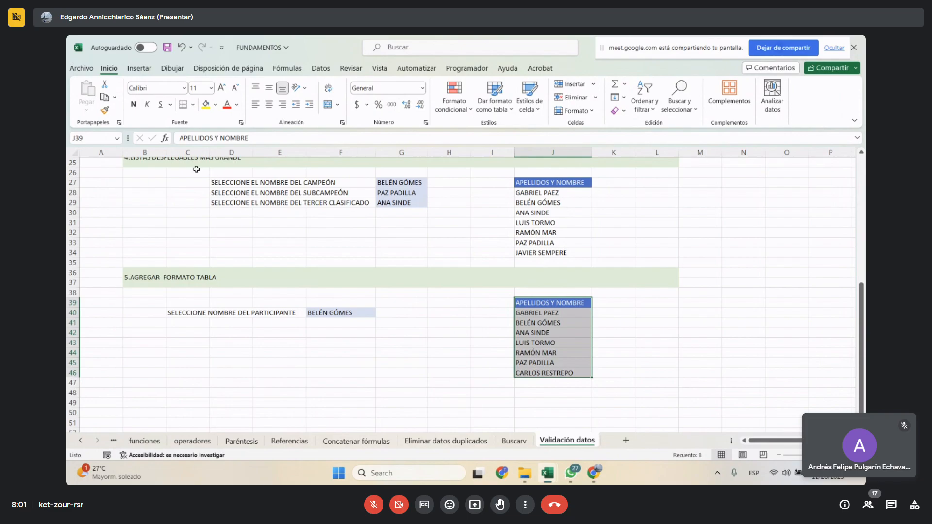
{"action": "left_click", "coordinate": [498, 102]}
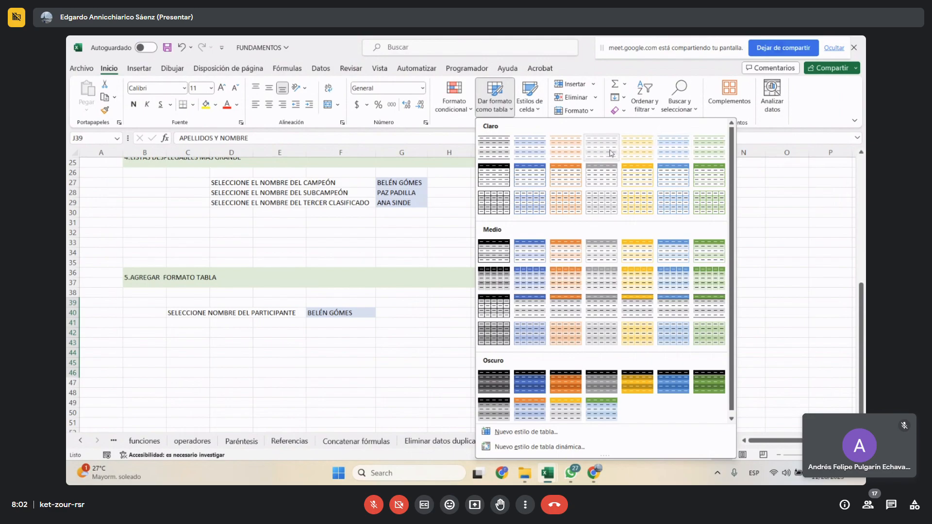
{"action": "left_click", "coordinate": [523, 153]}
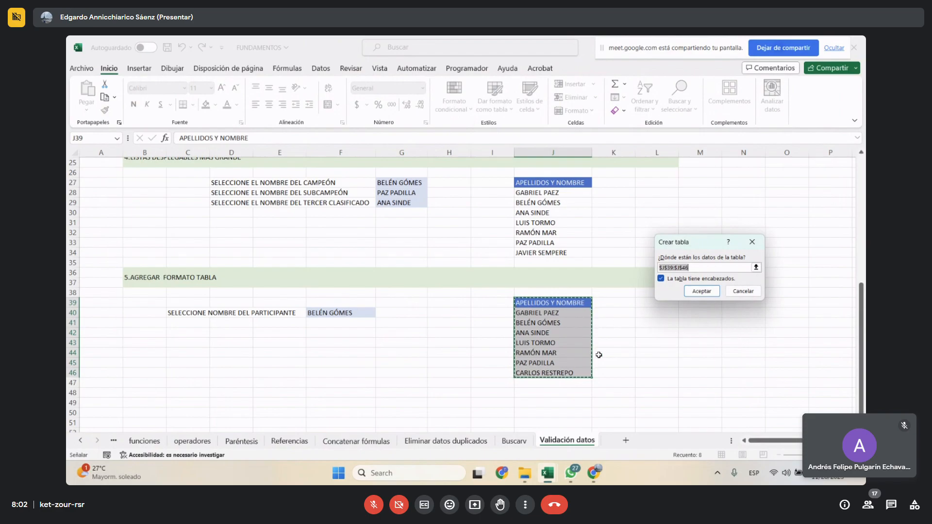
{"action": "left_click", "coordinate": [714, 290]}
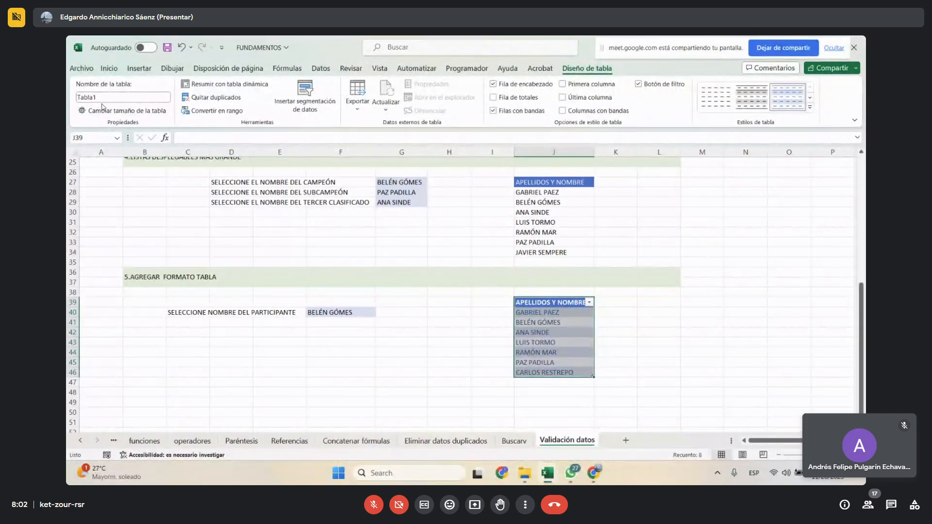
- Rename the new participants table FT
{"action": "left_click", "coordinate": [105, 97]}
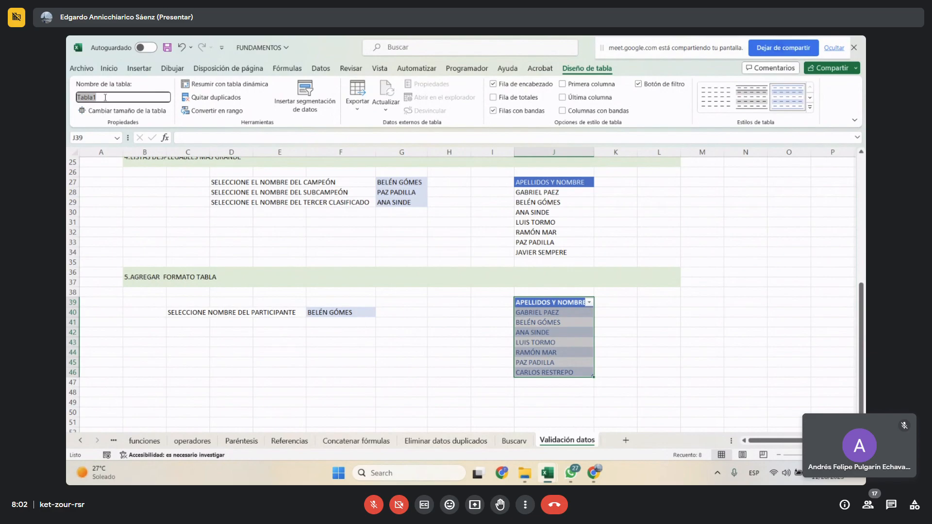
{"action": "type", "text": "F"}
{"action": "key", "text": "Return"}
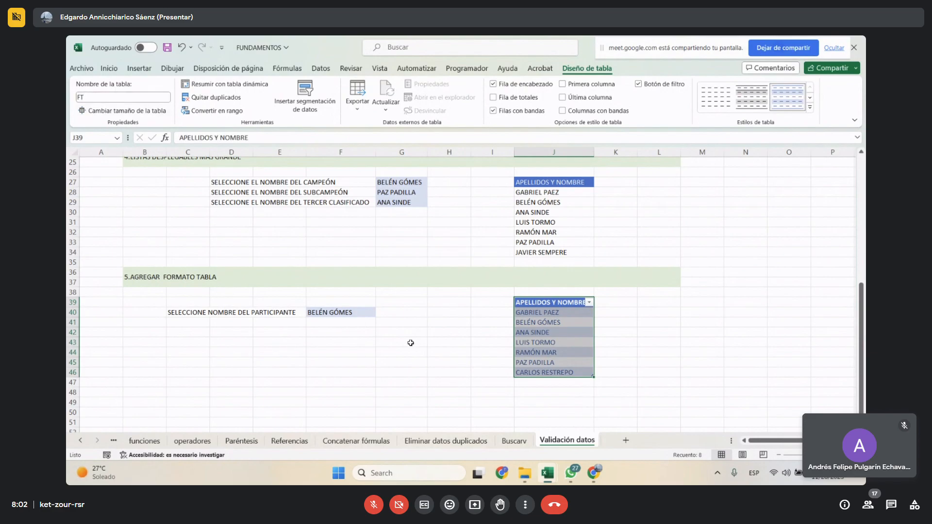
{"action": "left_click", "coordinate": [445, 362]}
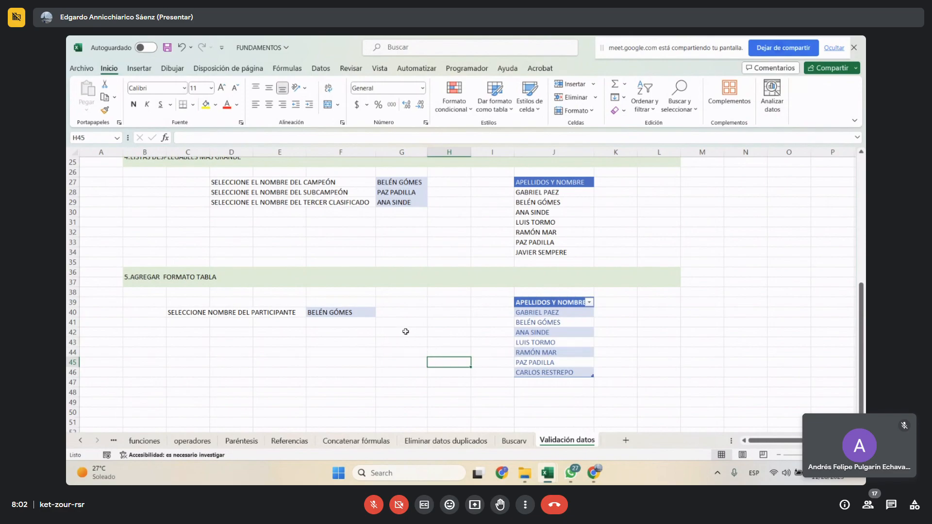
- Check which participants the drop-down list in F40 offers
{"action": "left_click", "coordinate": [550, 385]}
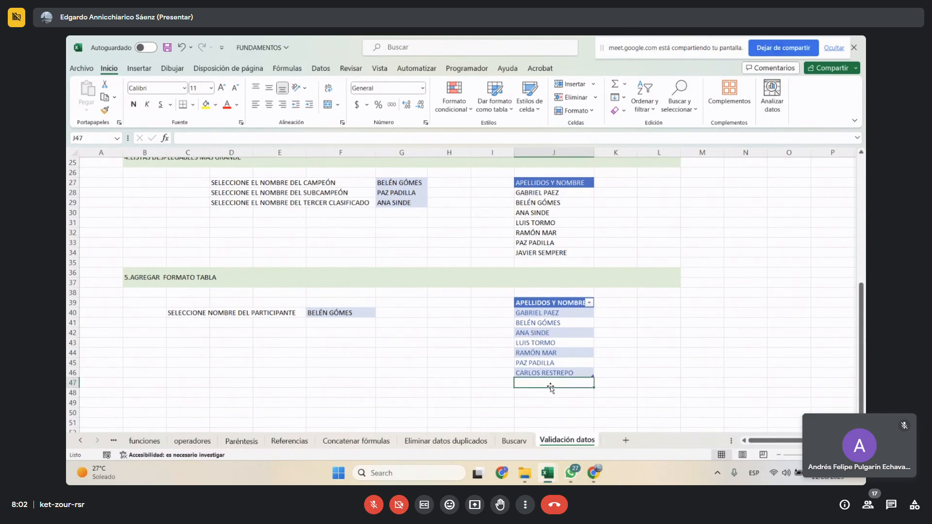
{"action": "left_click", "coordinate": [369, 313]}
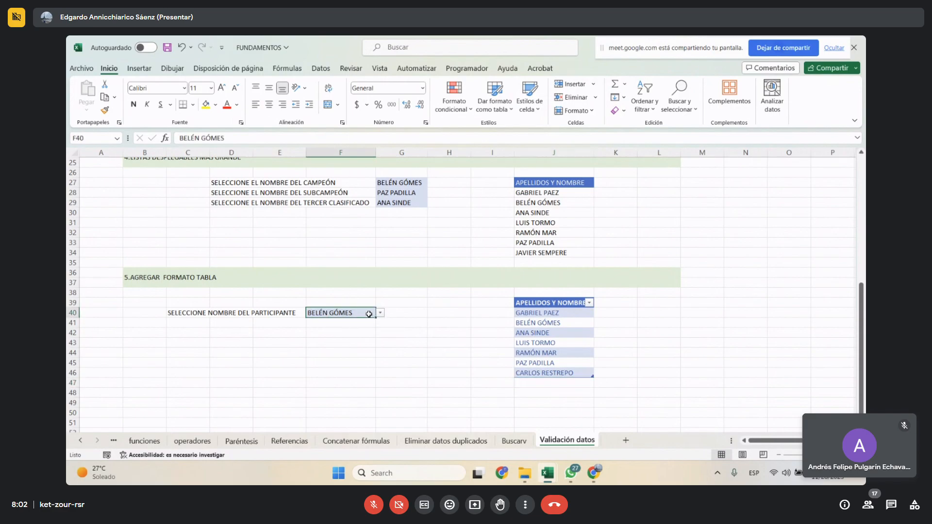
{"action": "left_click", "coordinate": [380, 313]}
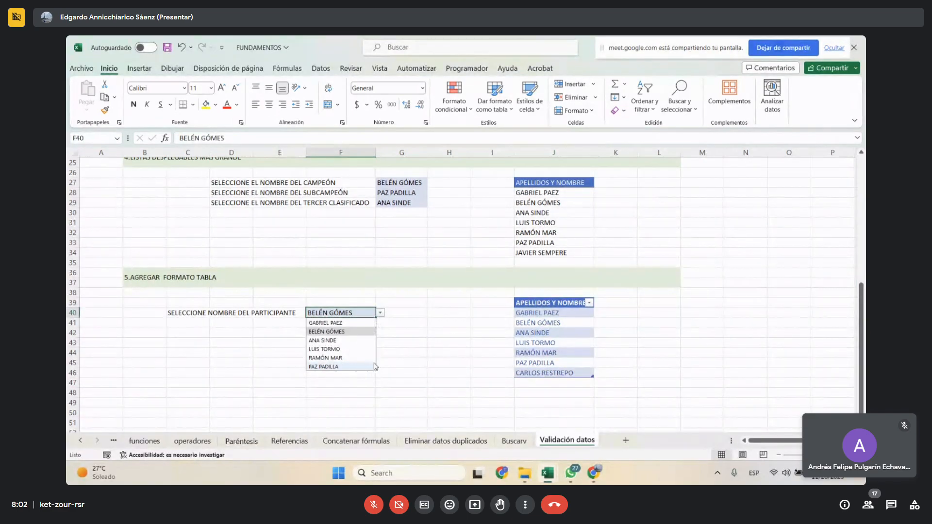
{"action": "left_click", "coordinate": [450, 350]}
- Add a new participant's full name in J47 directly below the table, and check the drop-down list in F40
{"action": "left_click", "coordinate": [535, 381]}
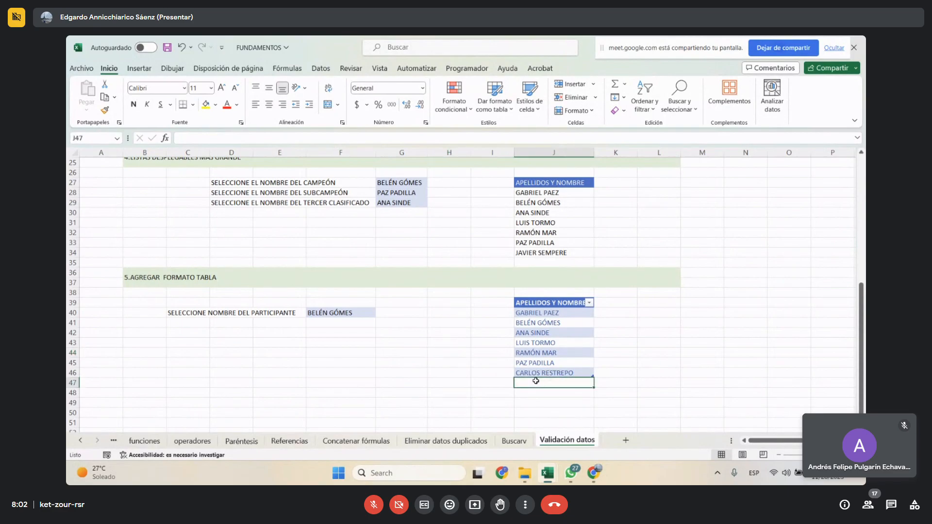
{"action": "type", "text": "JUAN PIÑA"}
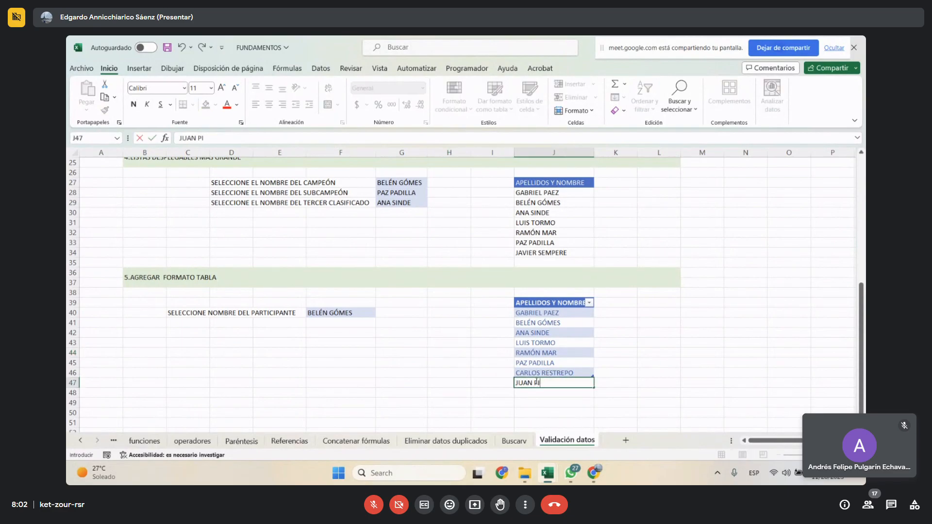
{"action": "key", "text": "Return"}
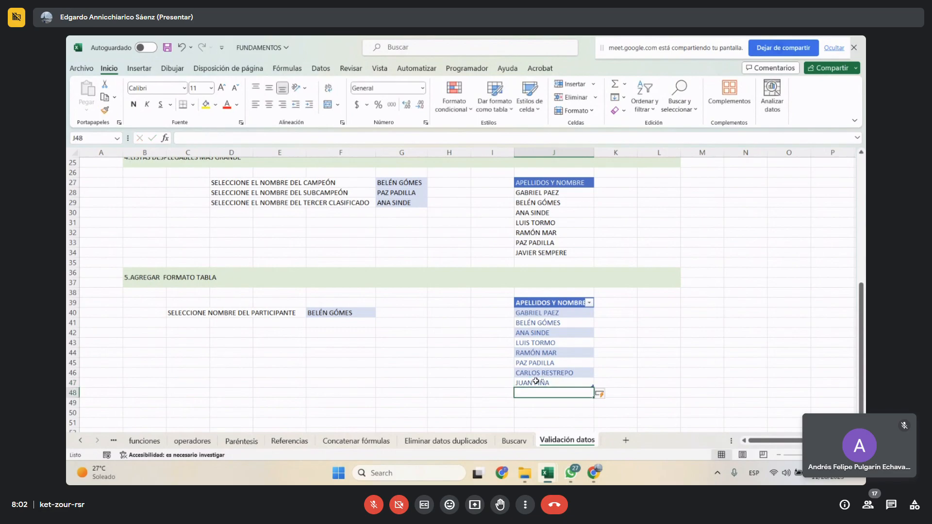
{"action": "left_click", "coordinate": [366, 313]}
{"action": "left_click", "coordinate": [381, 312]}
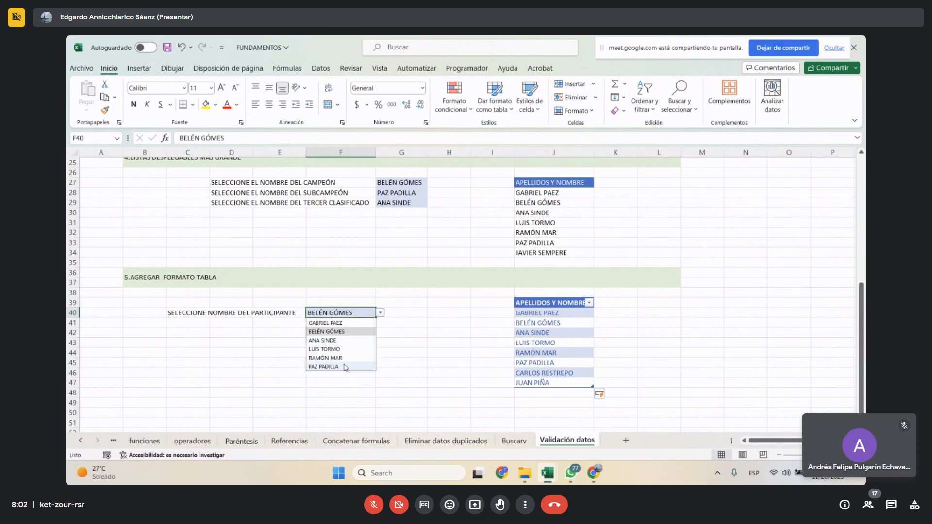
{"action": "left_click", "coordinate": [653, 332]}
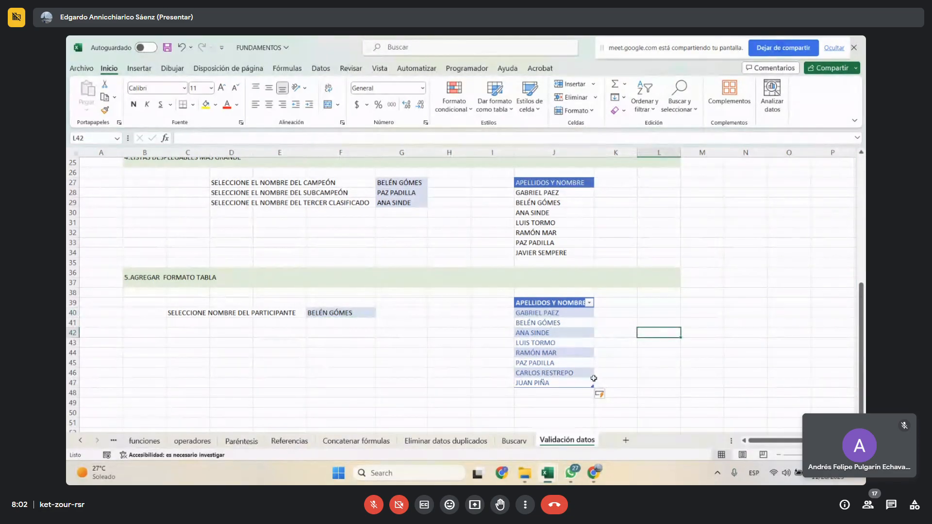
- Inspect the automatic table expansion options for J47 and recheck the names offered in F40
{"action": "left_click", "coordinate": [582, 383]}
{"action": "left_click", "coordinate": [606, 397]}
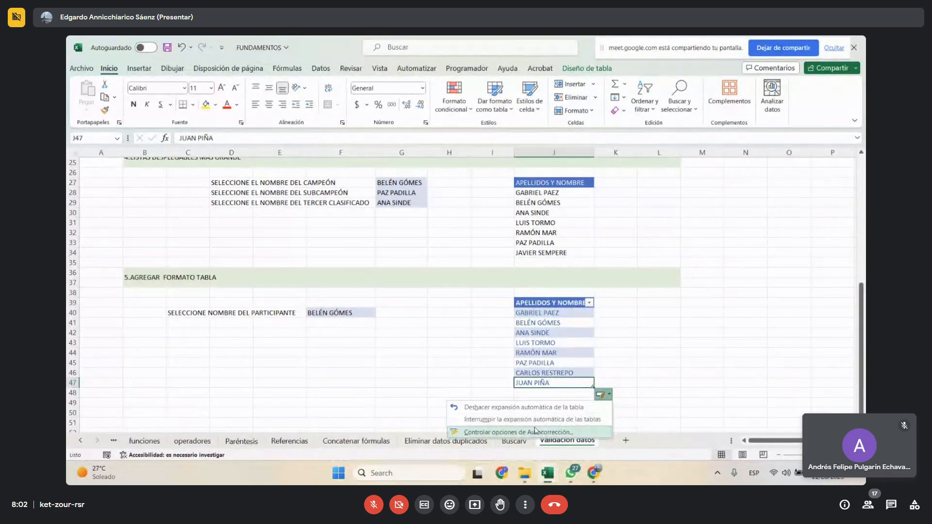
{"action": "left_click", "coordinate": [494, 372]}
{"action": "left_click", "coordinate": [493, 392]}
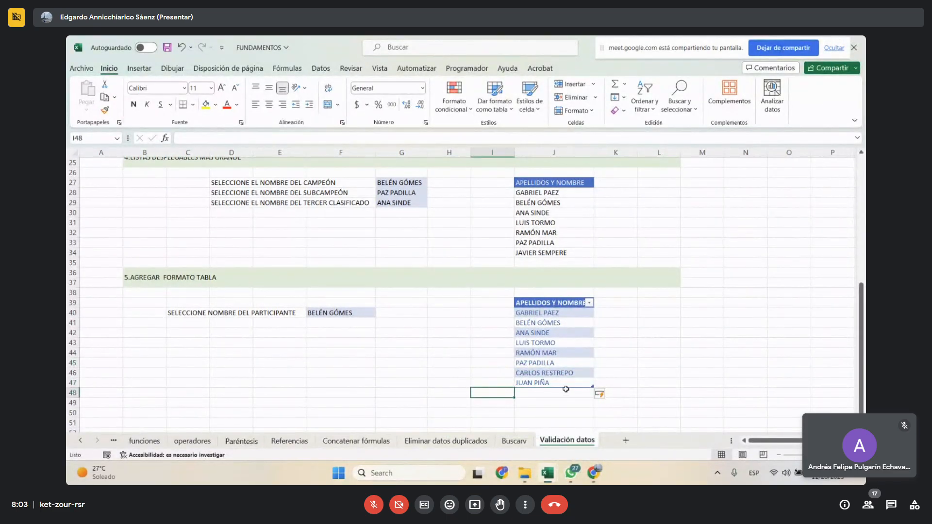
{"action": "left_click", "coordinate": [360, 314]}
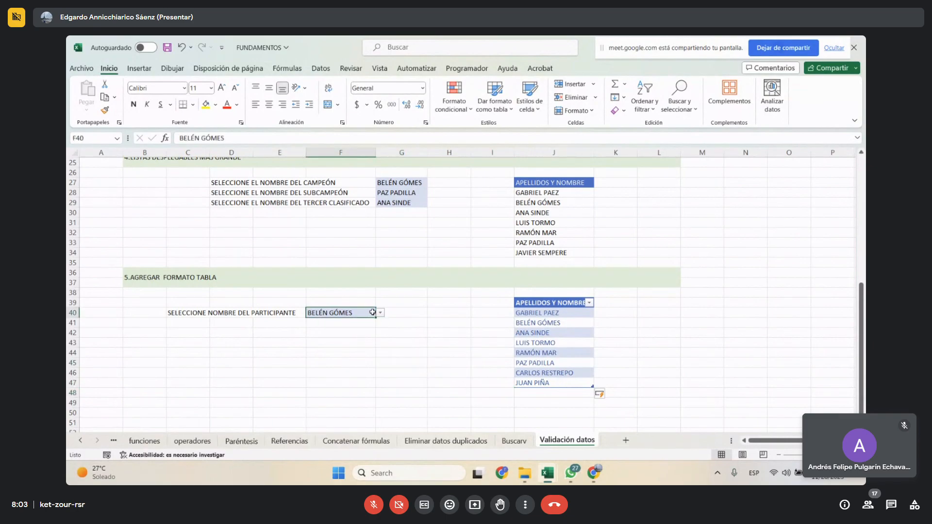
{"action": "left_click", "coordinate": [382, 315]}
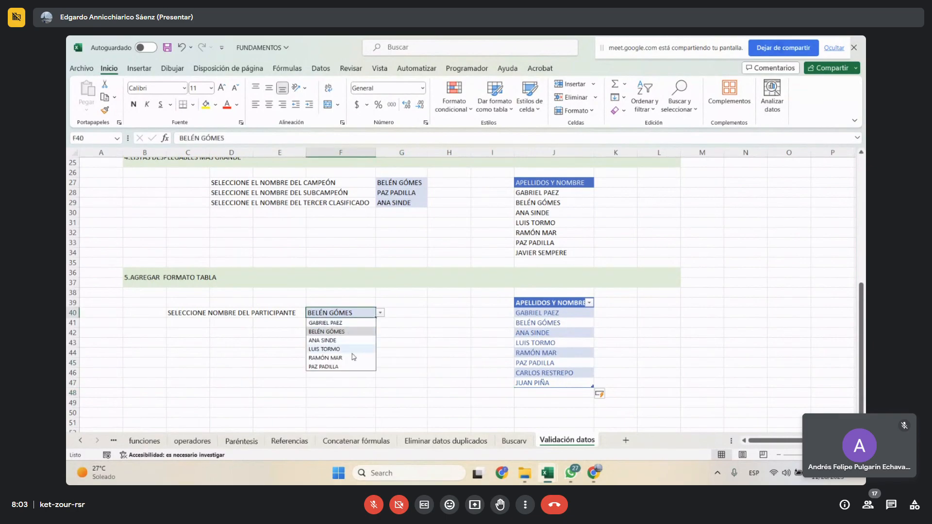
{"action": "left_click", "coordinate": [449, 382]}
- Add another participant's full name in J48 at the end of the table
{"action": "left_click", "coordinate": [550, 395]}
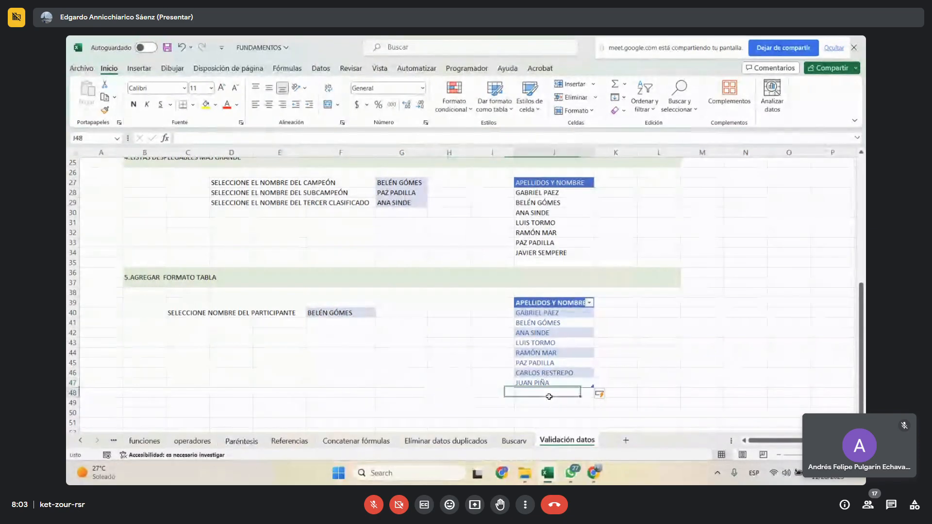
{"action": "type", "text": "JUAN GONZA"}
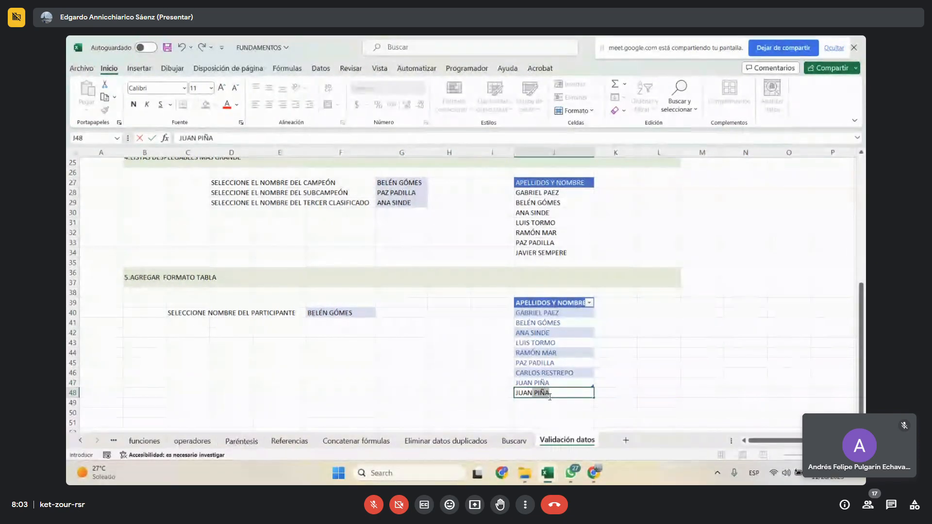
{"action": "type", "text": "LEZ"}
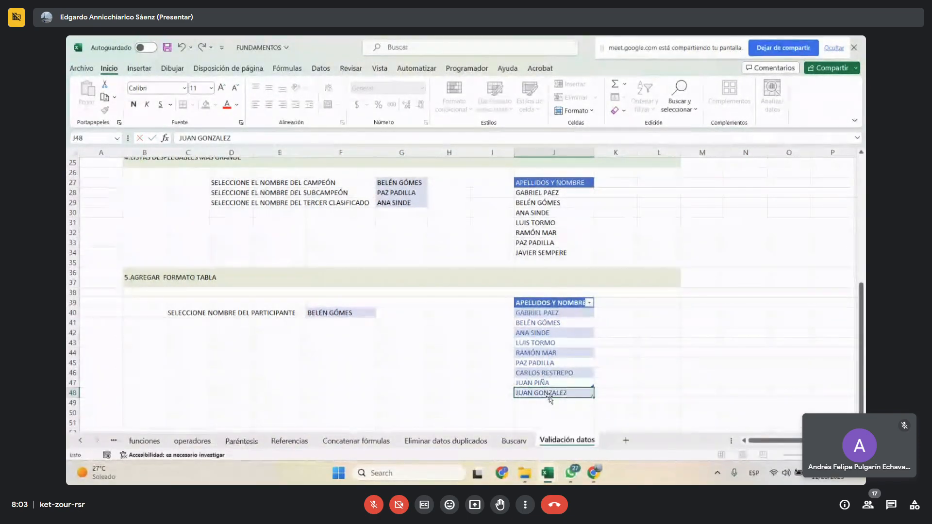
{"action": "key", "text": "Return"}
- Compare the drop-down list in F40 with the participants in the extended table
{"action": "left_click", "coordinate": [372, 311]}
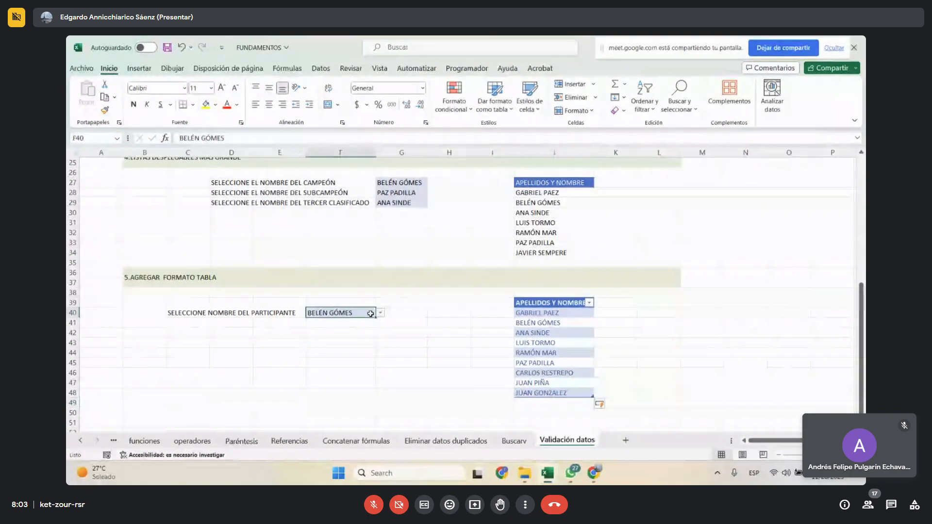
{"action": "left_click", "coordinate": [380, 313]}
{"action": "left_click", "coordinate": [416, 327]}
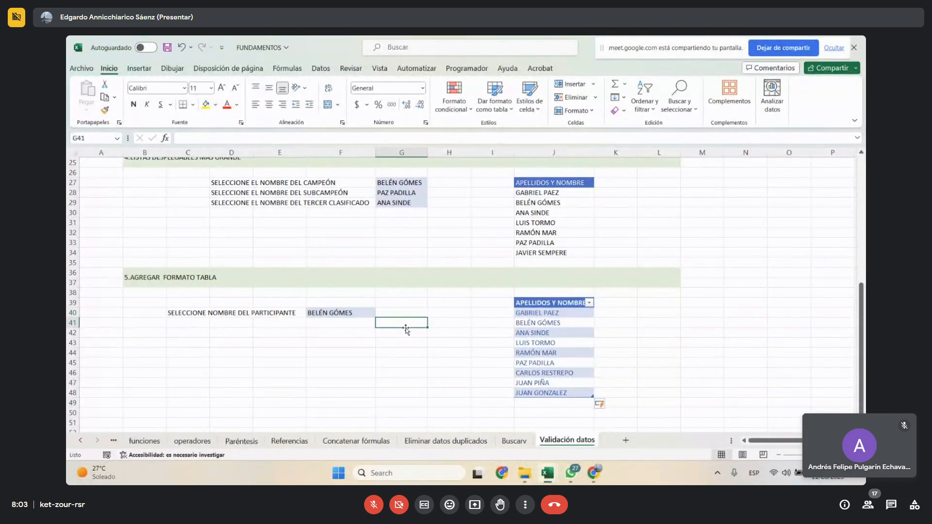
{"action": "left_click", "coordinate": [365, 313]}
{"action": "left_click", "coordinate": [381, 314]}
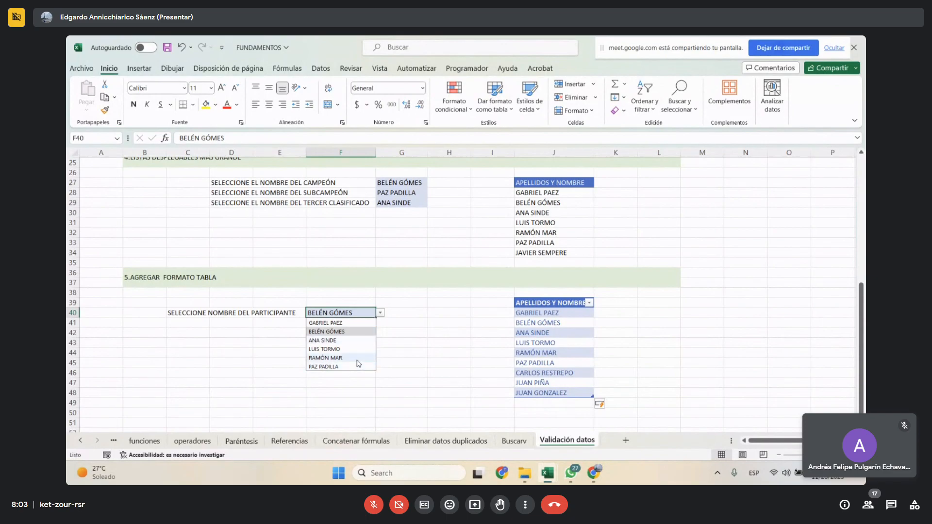
{"action": "left_click", "coordinate": [392, 350]}
- Clear the participant in F40 and set the source of its list validation to =$J$40:$J$48
{"action": "left_click", "coordinate": [358, 313]}
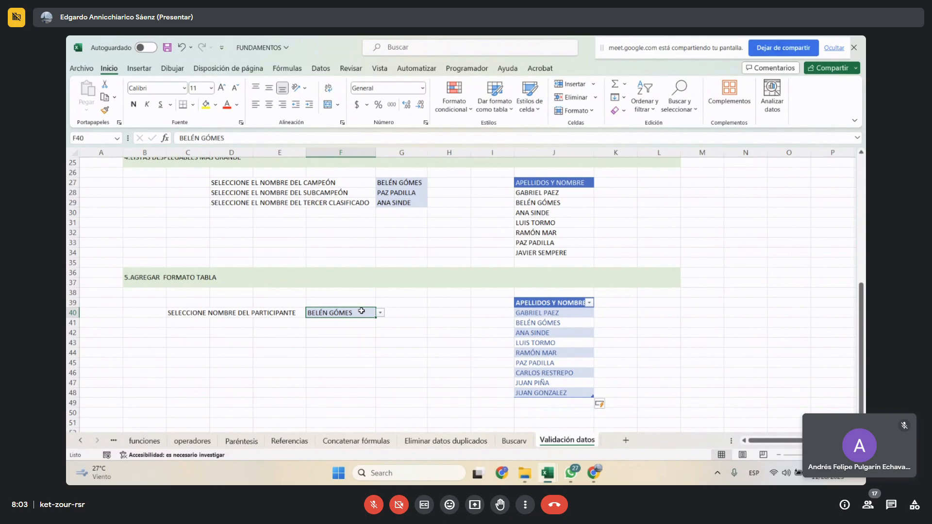
{"action": "key", "text": "Delete"}
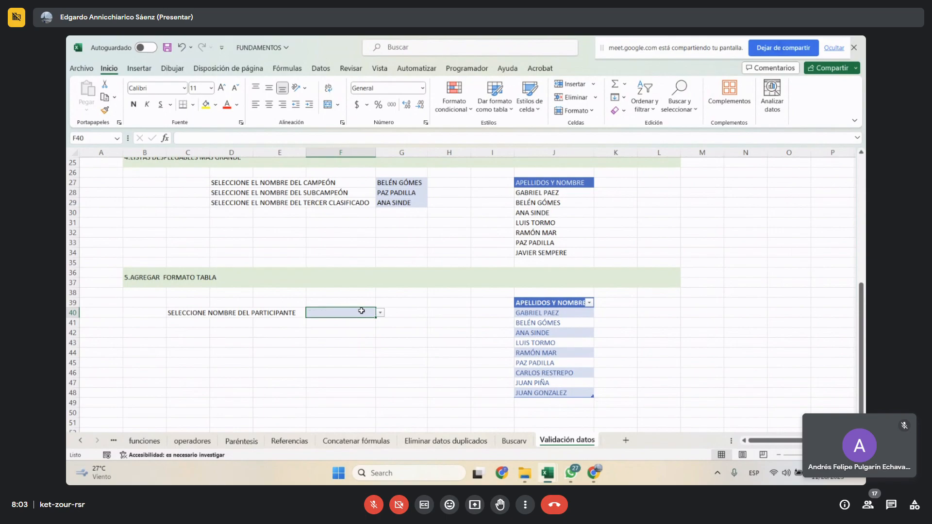
{"action": "left_click", "coordinate": [439, 391]}
{"action": "left_click", "coordinate": [340, 314]}
{"action": "left_click", "coordinate": [322, 69]}
{"action": "left_click", "coordinate": [665, 112]}
{"action": "left_click", "coordinate": [678, 123]}
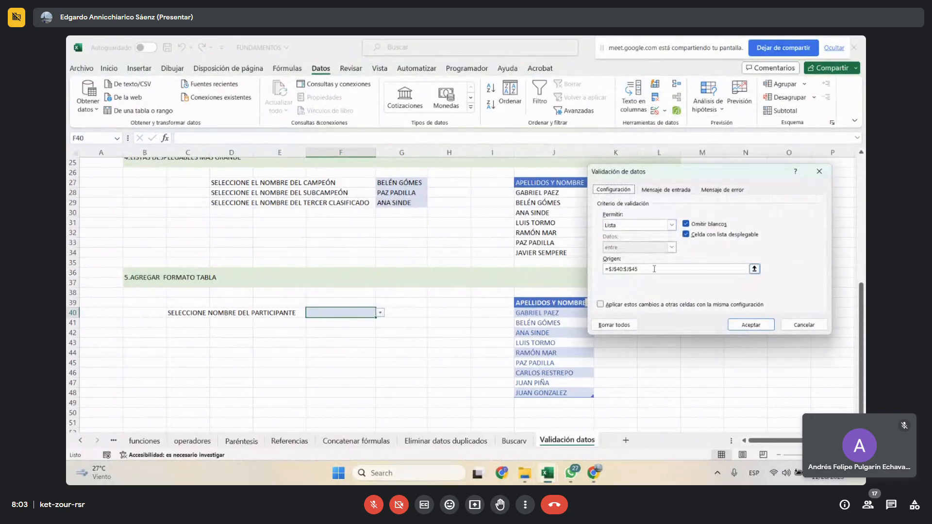
{"action": "left_click", "coordinate": [684, 270]}
{"action": "key", "text": "BackSpace"}
{"action": "key", "text": "BackSpace"}
{"action": "key", "text": "BackSpace"}
{"action": "key", "text": "BackSpace"}
{"action": "key", "text": "BackSpace"}
{"action": "key", "text": "BackSpace"}
{"action": "key", "text": "BackSpace"}
{"action": "key", "text": "BackSpace"}
{"action": "key", "text": "BackSpace"}
{"action": "key", "text": "BackSpace"}
{"action": "key", "text": "BackSpace"}
{"action": "key", "text": "BackSpace"}
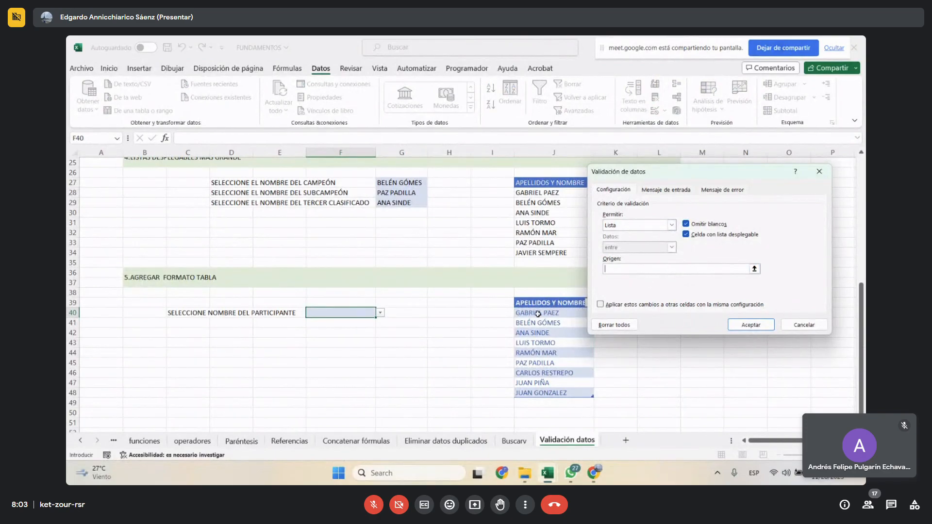
{"action": "left_click_drag", "start_coordinate": [537, 314], "coordinate": [540, 394]}
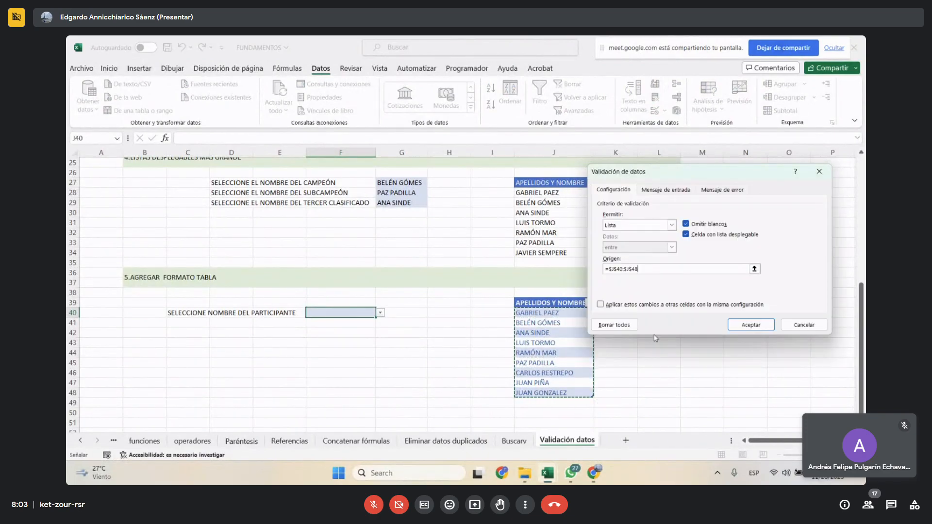
{"action": "left_click", "coordinate": [745, 325]}
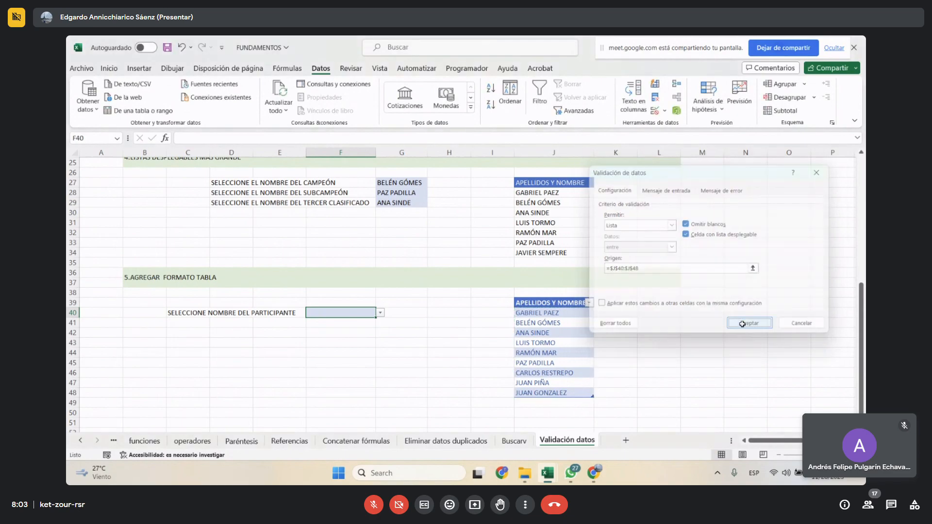
- Choose the sixth participant from the drop-down list in F40
{"action": "left_click", "coordinate": [412, 382]}
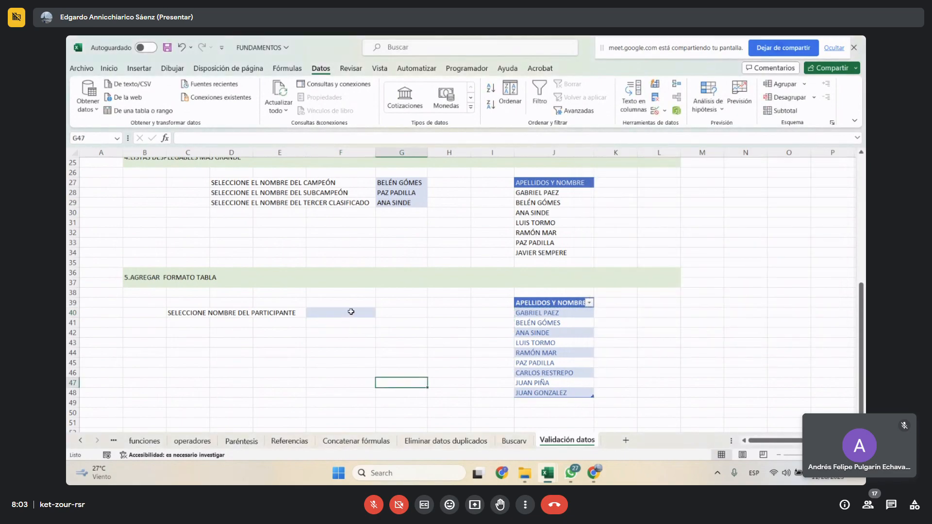
{"action": "left_click", "coordinate": [356, 311]}
{"action": "left_click", "coordinate": [379, 314]}
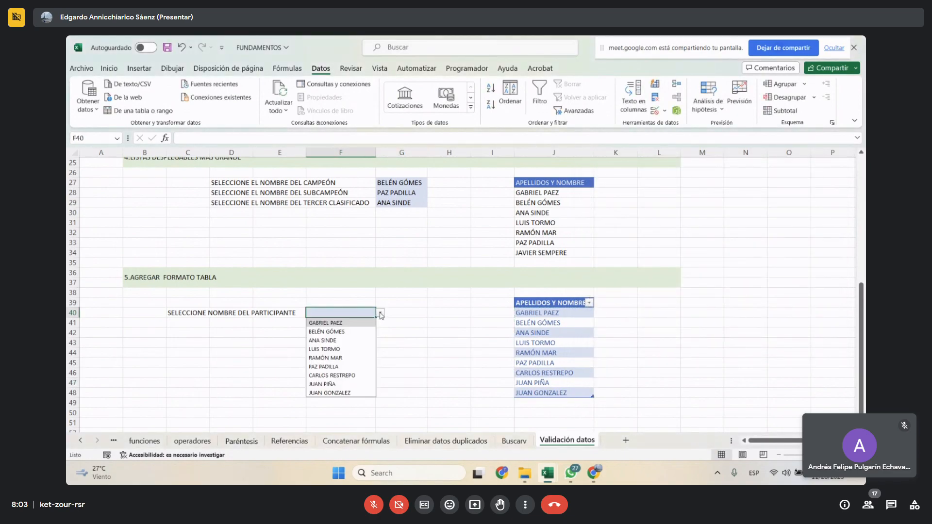
{"action": "left_click", "coordinate": [348, 368]}
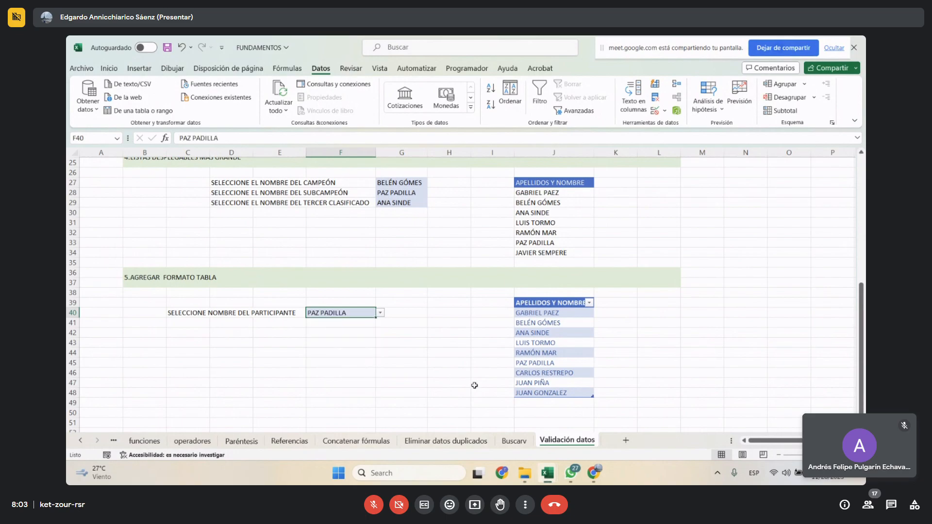
- Add another participant's name in J49, directly below the last table row
{"action": "left_click", "coordinate": [551, 403]}
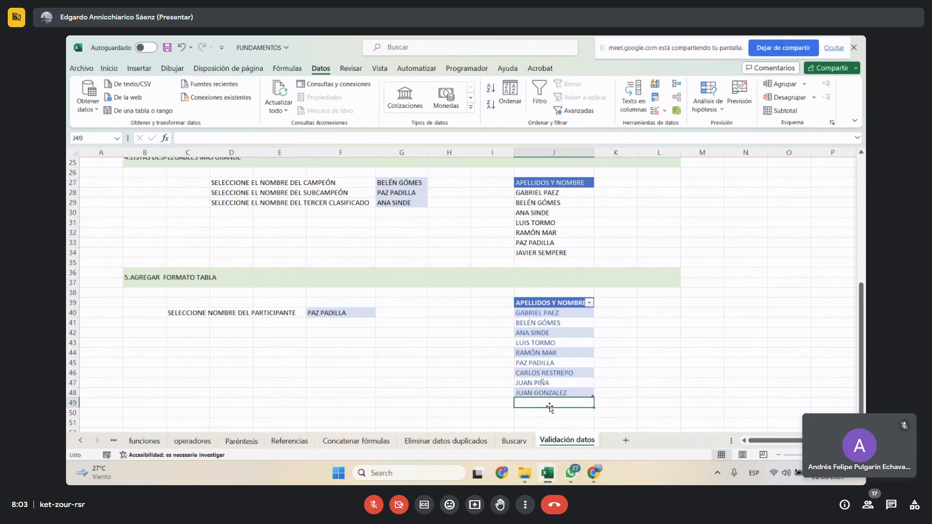
{"action": "type", "text": "VICTOR"}
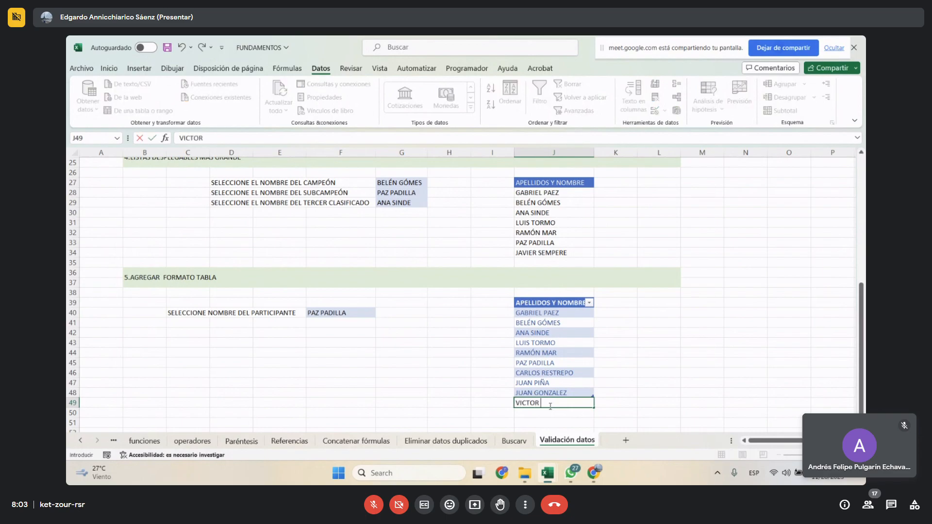
{"action": "type", "text": " G"}
{"action": "left_click", "coordinate": [404, 391]}
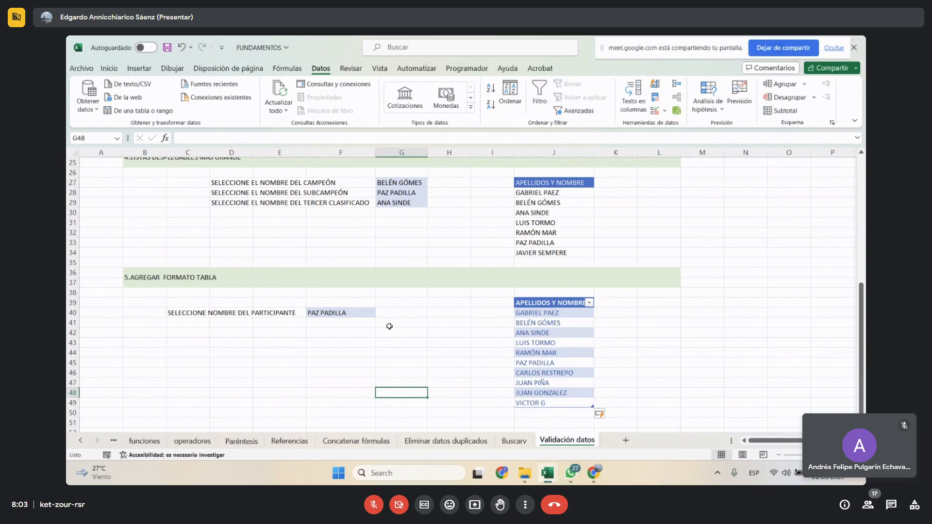
- Check the participant drop-down list in F40 for the name added in J49
{"action": "left_click", "coordinate": [368, 315]}
{"action": "left_click", "coordinate": [380, 313]}
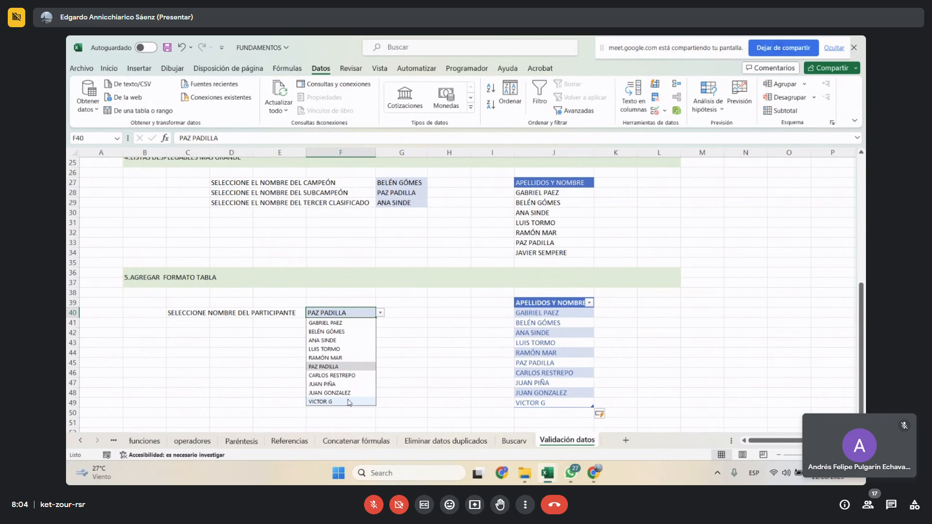
{"action": "left_click", "coordinate": [422, 364]}
- Extend the participant table with the sample entry HJUIK in J50
{"action": "left_click", "coordinate": [508, 413]}
{"action": "scroll", "coordinate": [501, 386], "scroll_direction": "down", "scroll_amount": 2}
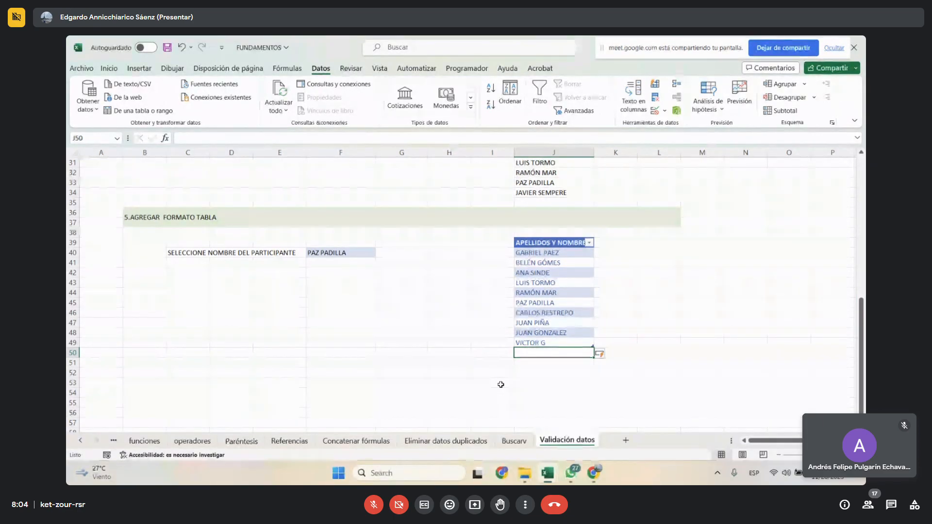
{"action": "type", "text": "HJUIK"}
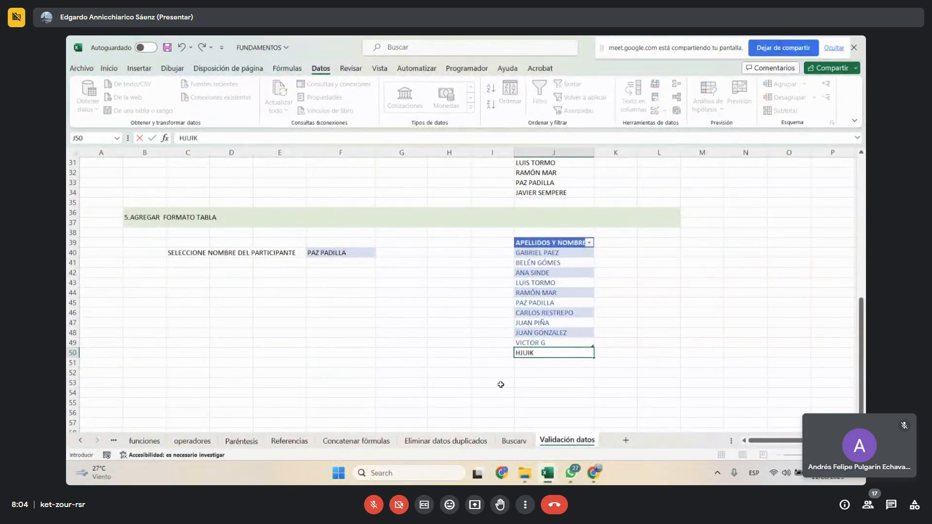
{"action": "key", "text": "Return"}
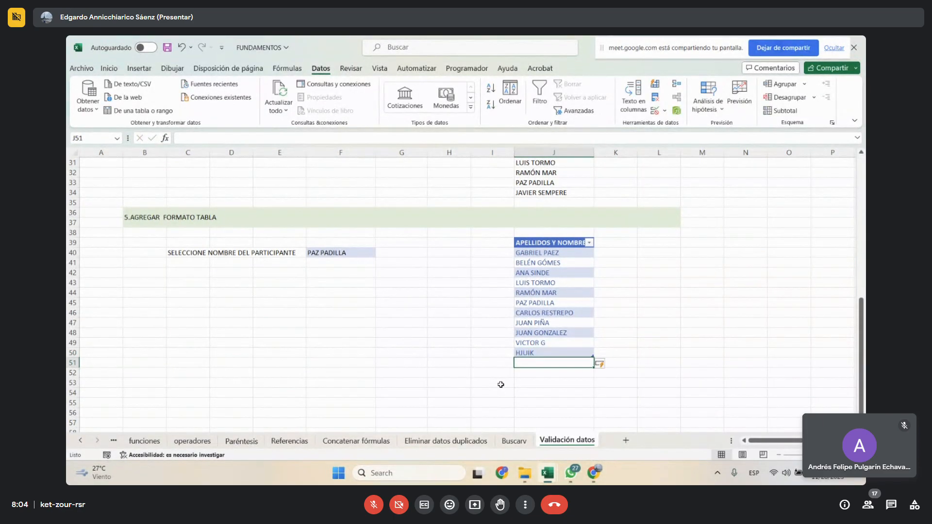
- Compare the drop-down list in F40 with the table entries, including the HJUIK entry
{"action": "left_click", "coordinate": [363, 253]}
{"action": "left_click", "coordinate": [380, 253]}
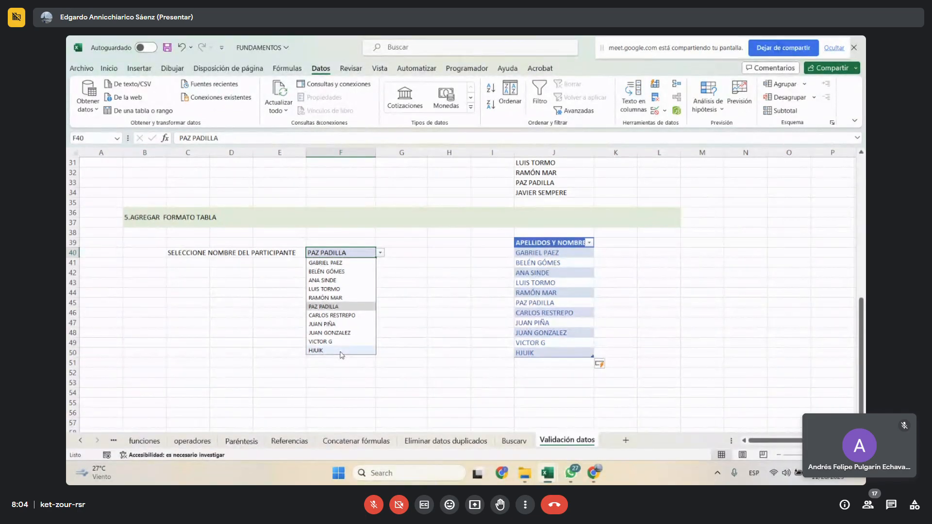
{"action": "left_click", "coordinate": [434, 343]}
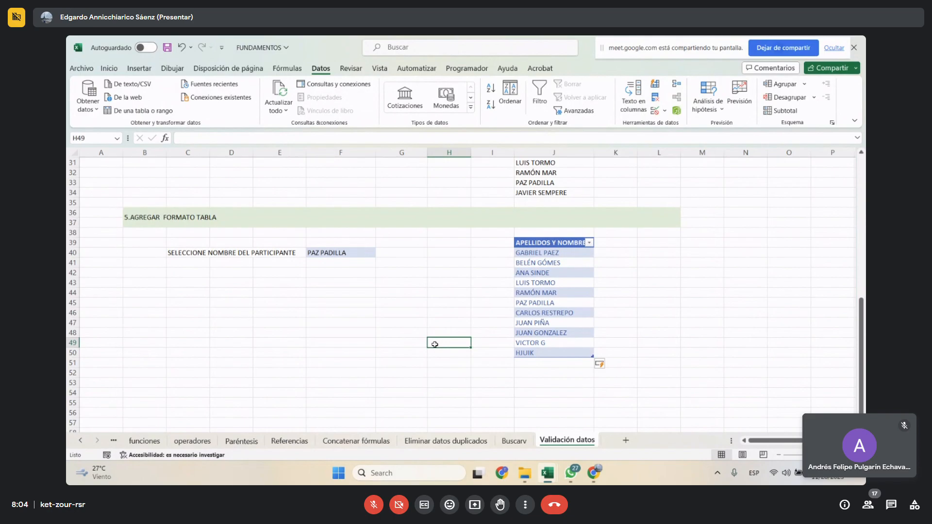
{"action": "left_click", "coordinate": [365, 253]}
{"action": "left_click", "coordinate": [381, 253]}
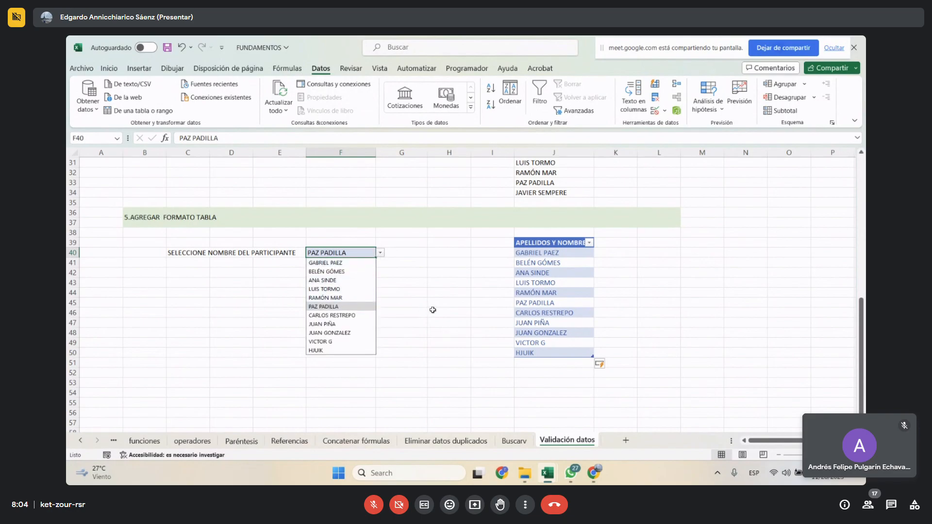
{"action": "left_click", "coordinate": [445, 302]}
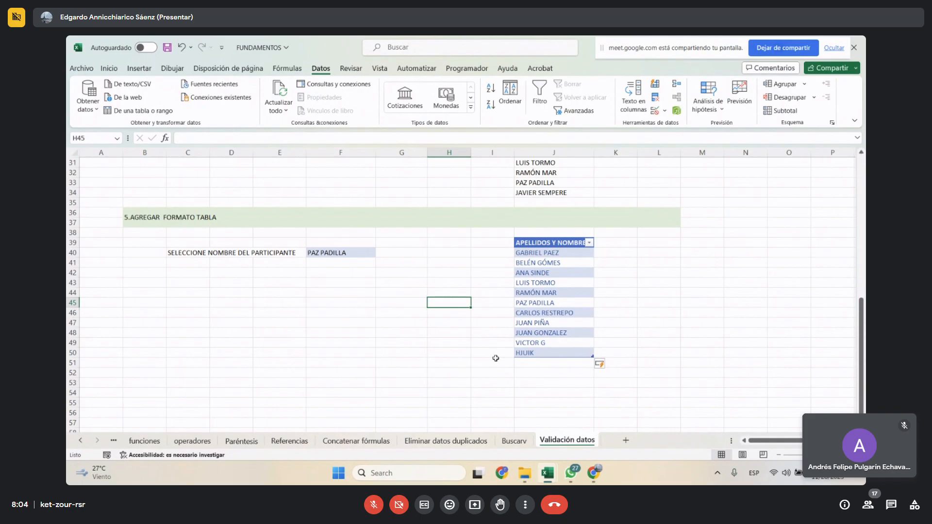
- Review the sheet's validation examples, from the table-based list back up through the larger lists, the gender list and the number rules
{"action": "scroll", "coordinate": [441, 367], "scroll_direction": "up", "scroll_amount": 4}
{"action": "left_click", "coordinate": [357, 370]}
{"action": "scroll", "coordinate": [384, 347], "scroll_direction": "down", "scroll_amount": 1}
{"action": "left_click_drag", "start_coordinate": [555, 344], "coordinate": [556, 425]}
{"action": "left_click", "coordinate": [445, 394]}
{"action": "scroll", "coordinate": [451, 383], "scroll_direction": "down", "scroll_amount": 1}
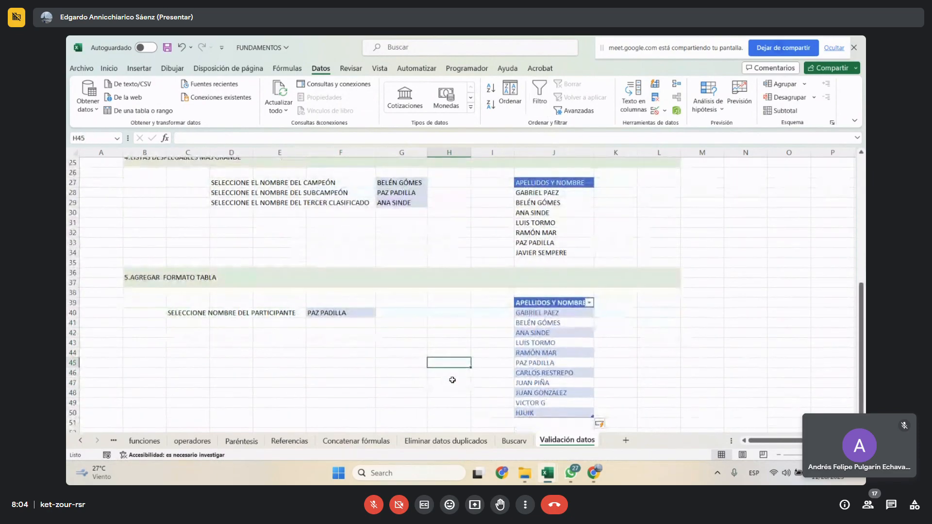
{"action": "scroll", "coordinate": [423, 375], "scroll_direction": "up", "scroll_amount": 2}
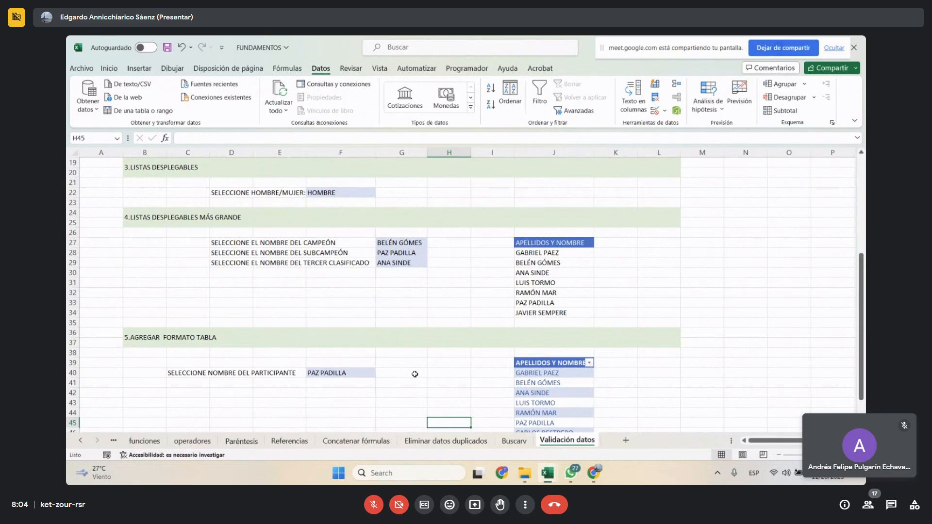
{"action": "left_click", "coordinate": [406, 242]}
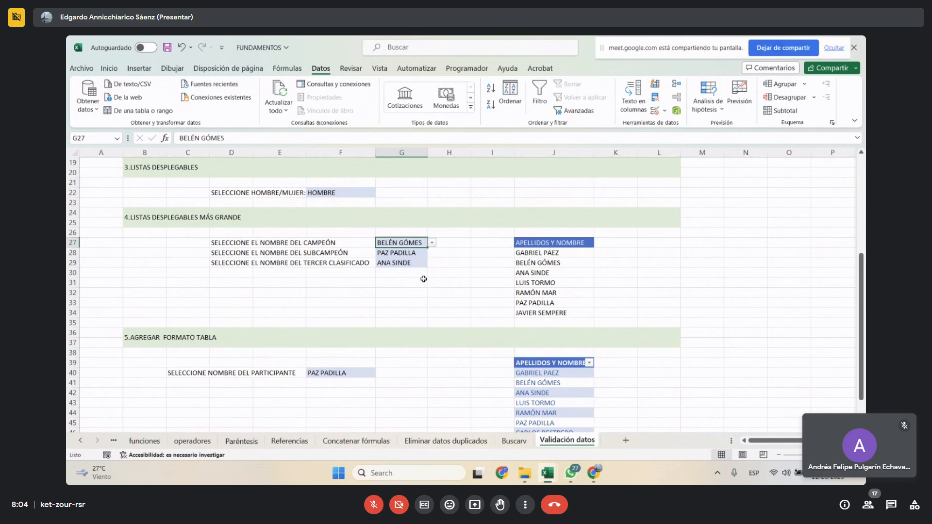
{"action": "scroll", "coordinate": [334, 301], "scroll_direction": "up", "scroll_amount": 1}
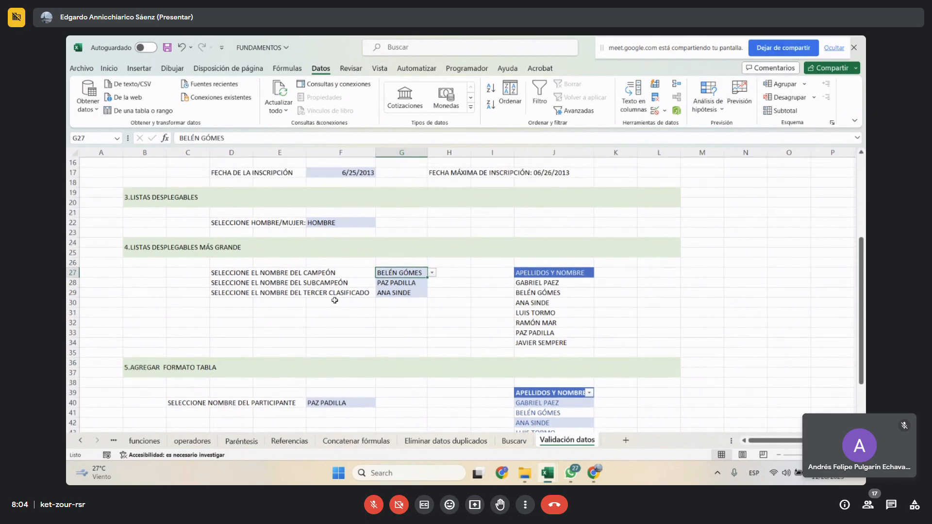
{"action": "scroll", "coordinate": [335, 301], "scroll_direction": "up", "scroll_amount": 2}
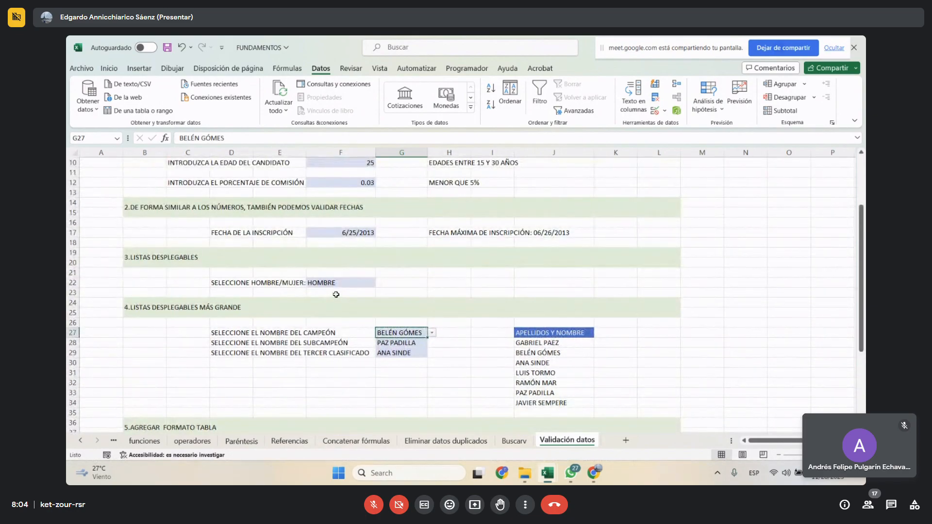
{"action": "left_click", "coordinate": [357, 282]}
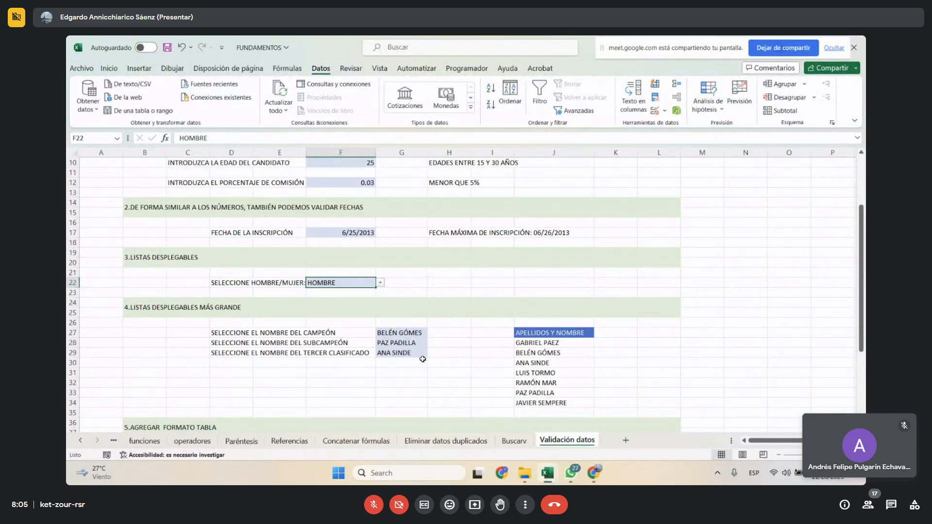
{"action": "scroll", "coordinate": [410, 272], "scroll_direction": "up", "scroll_amount": 3}
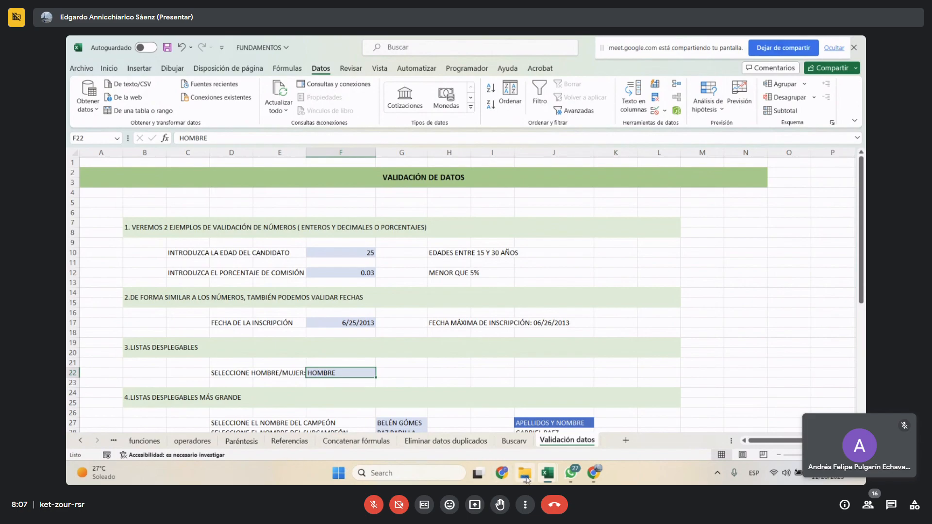
- Open the BUSCARV workbook from the INGEMA folder inside Clases Excel
{"action": "mouse_move", "coordinate": [526, 478]}
{"action": "left_click", "coordinate": [524, 419]}
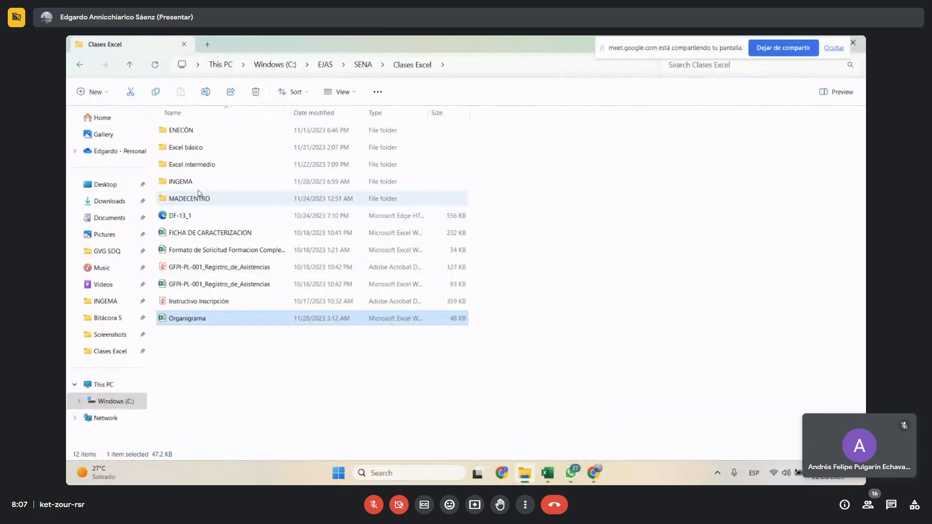
{"action": "left_click", "coordinate": [198, 183]}
{"action": "double_click", "coordinate": [198, 184]}
{"action": "double_click", "coordinate": [198, 150]}
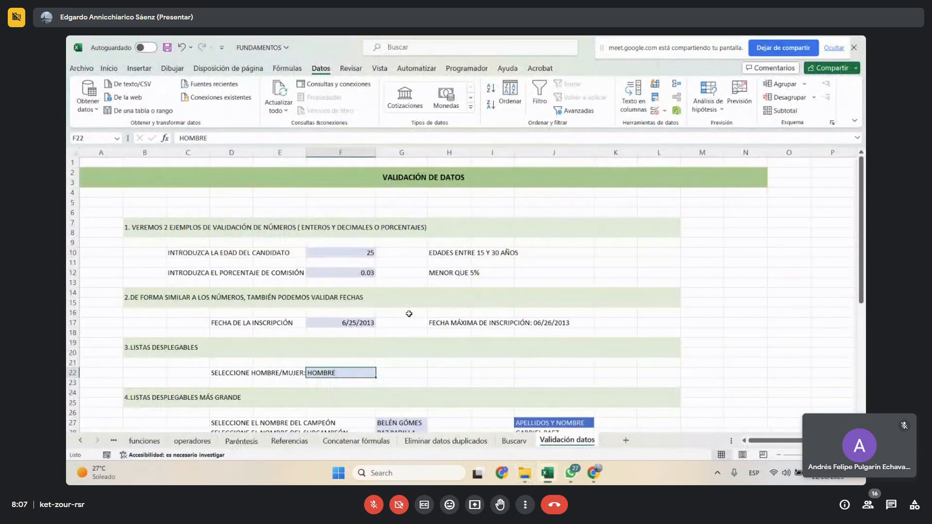
{"action": "left_click", "coordinate": [306, 339]}
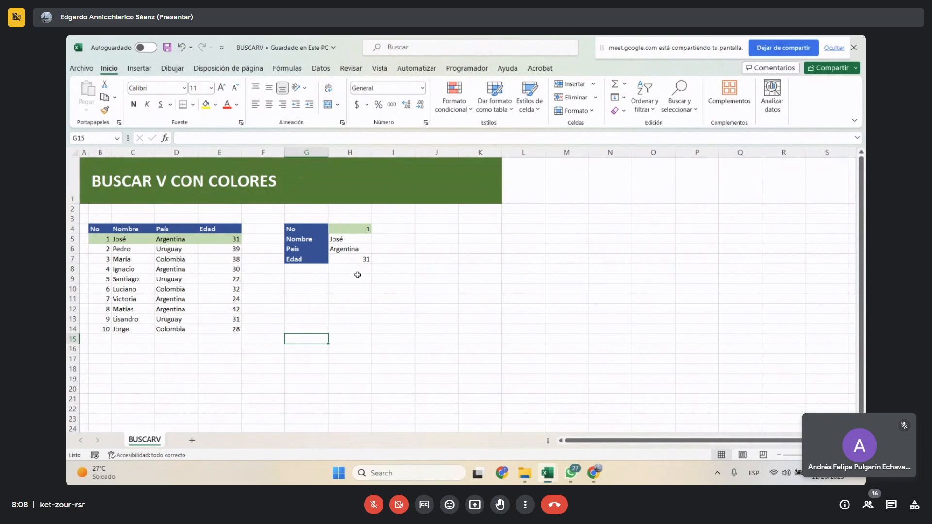
- Test the coloured lookup by choosing No 5 and finally No 8 from the drop-down list in H4
{"action": "left_click", "coordinate": [357, 232]}
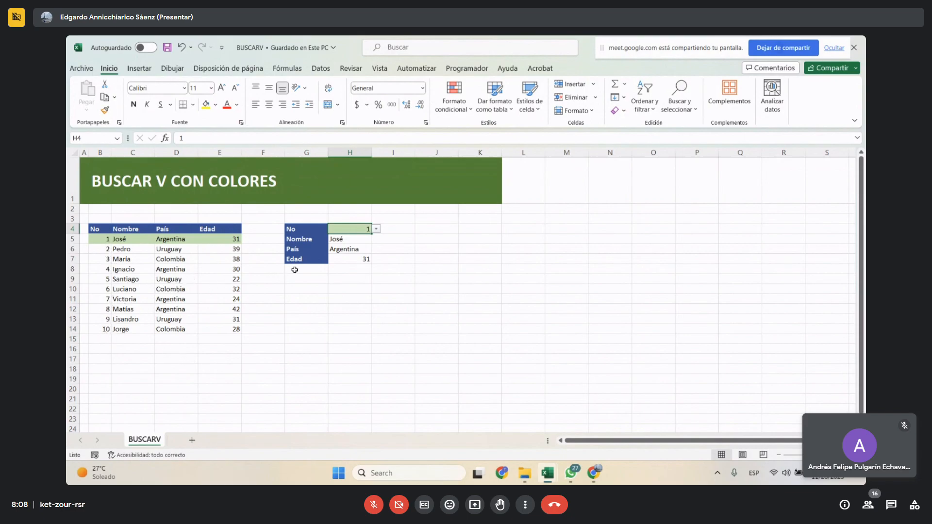
{"action": "left_click", "coordinate": [376, 229]}
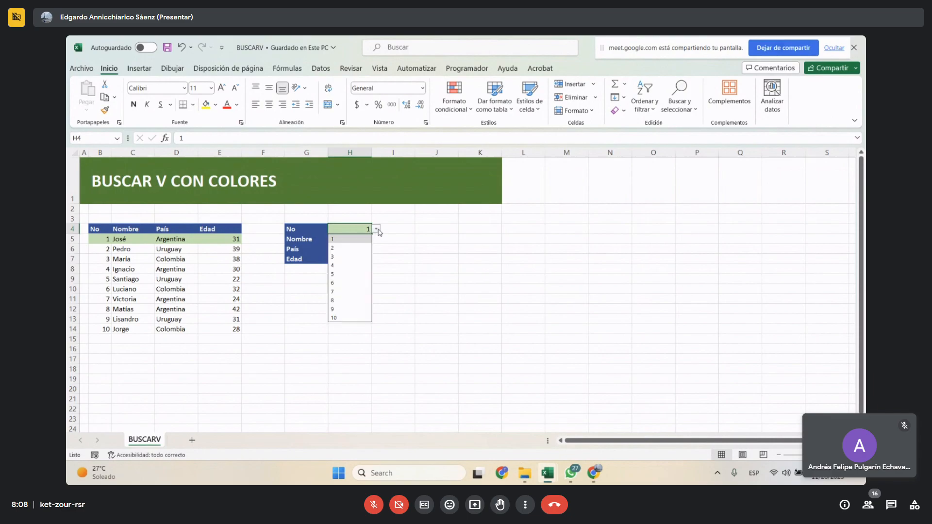
{"action": "left_click", "coordinate": [351, 270]}
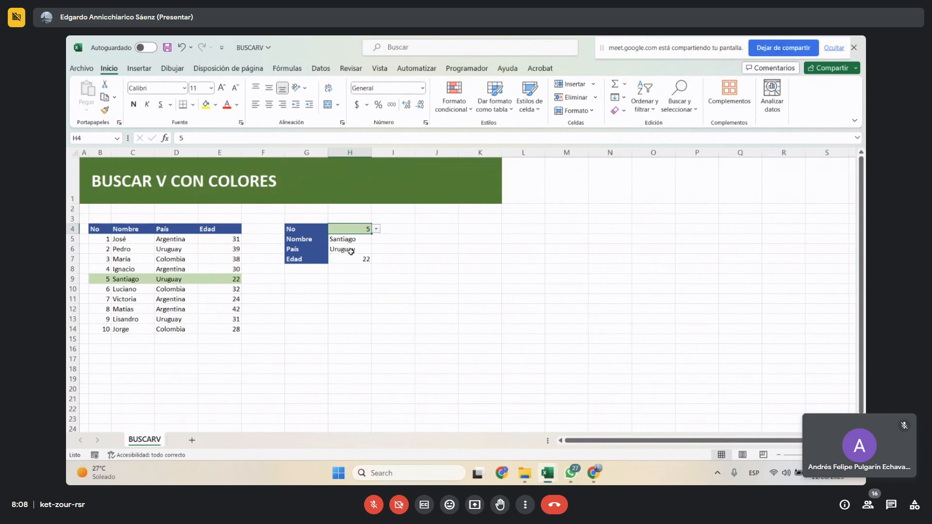
{"action": "left_click", "coordinate": [377, 230]}
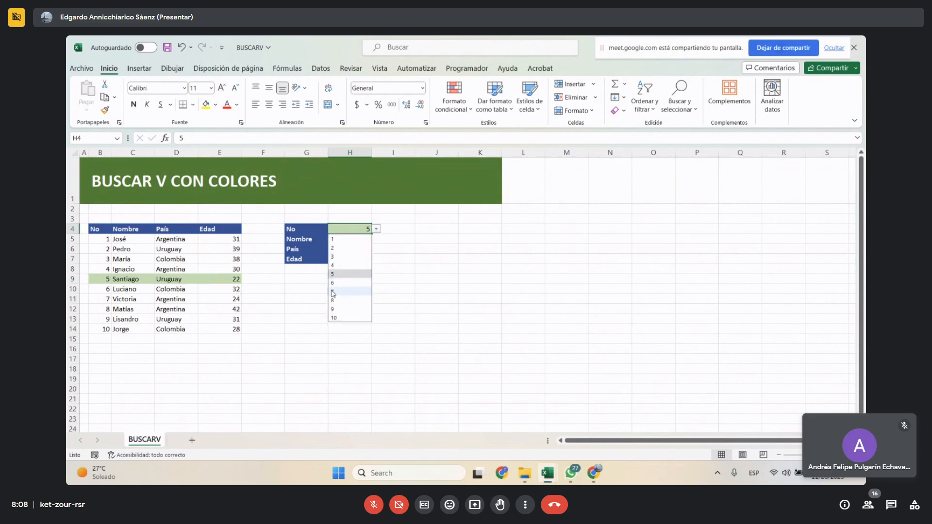
{"action": "left_click", "coordinate": [336, 304]}
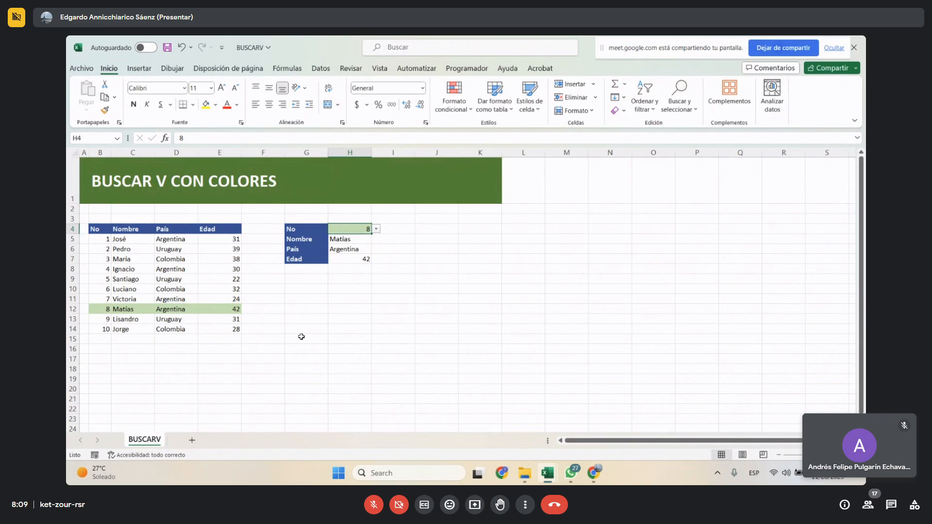
- Add a new worksheet and make row 1 about five times taller, comparing it with the title row of the BUSCARV sheet
{"action": "left_click", "coordinate": [193, 442]}
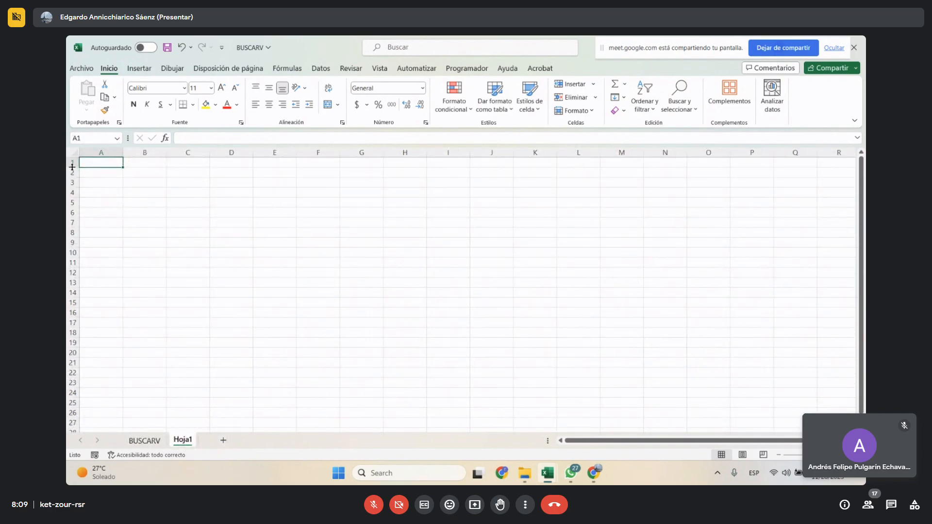
{"action": "left_click_drag", "start_coordinate": [73, 168], "coordinate": [72, 208]}
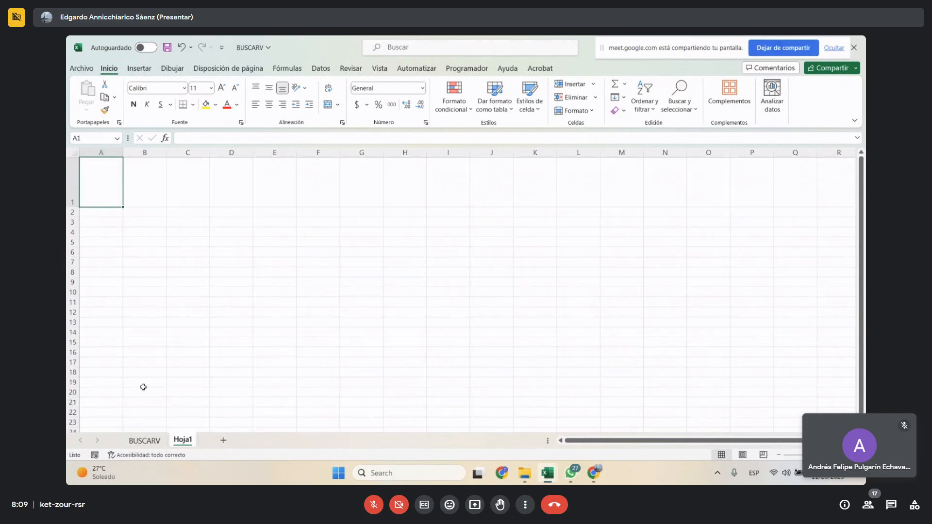
{"action": "left_click", "coordinate": [144, 441]}
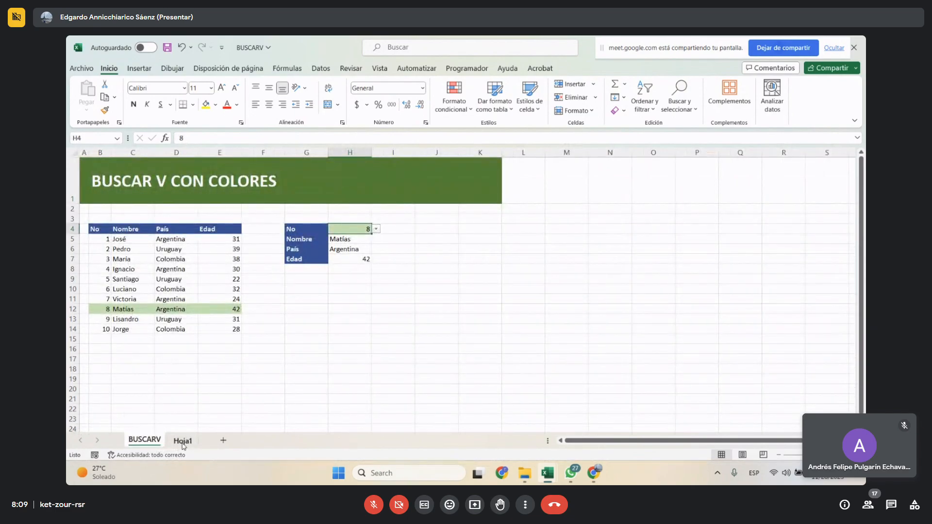
{"action": "left_click", "coordinate": [183, 442]}
{"action": "left_click", "coordinate": [148, 438]}
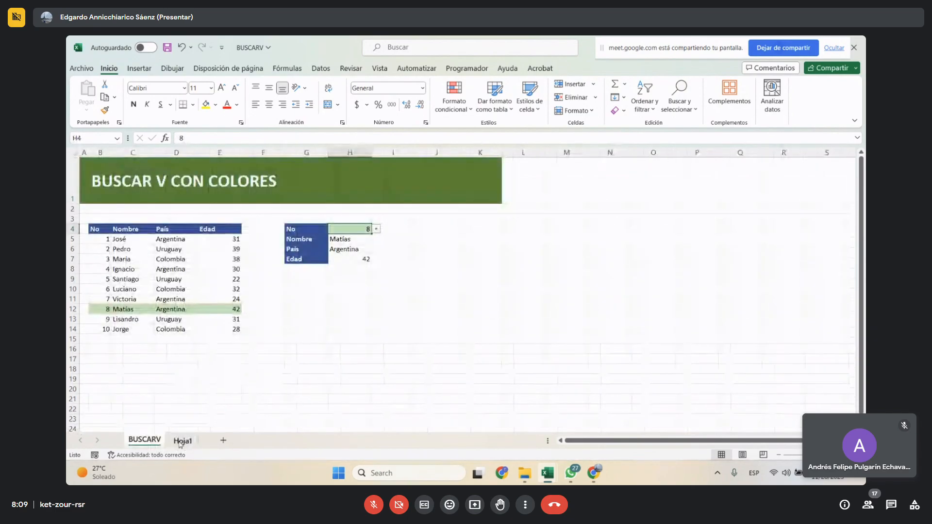
{"action": "left_click", "coordinate": [176, 443]}
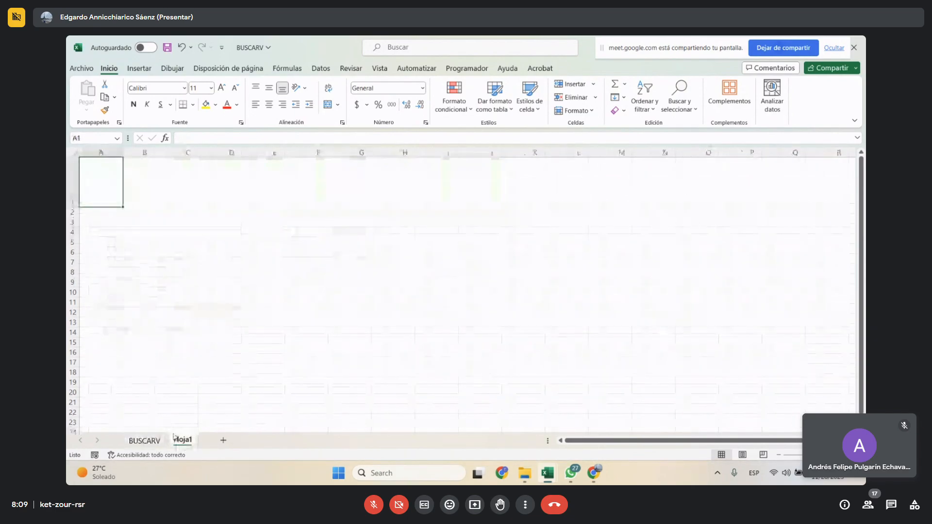
- Fill A1:K1 of the new sheet with a blue theme colour as the title banner
{"action": "left_click", "coordinate": [179, 250]}
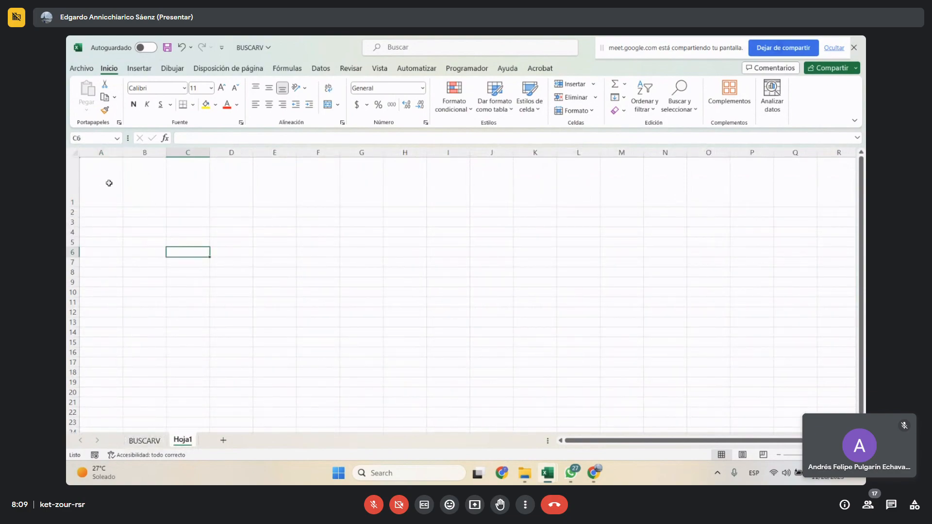
{"action": "left_click_drag", "start_coordinate": [104, 169], "coordinate": [517, 189]}
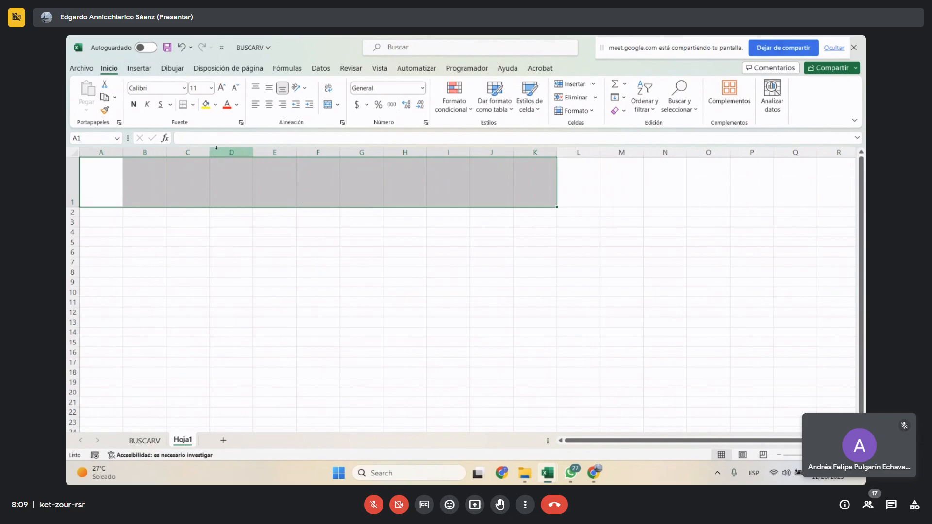
{"action": "left_click", "coordinate": [216, 105]}
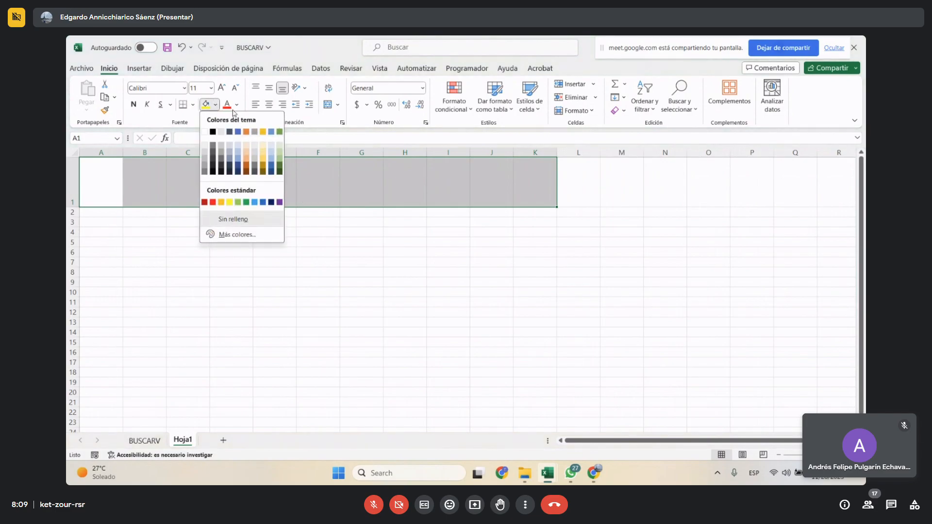
{"action": "left_click", "coordinate": [268, 134]}
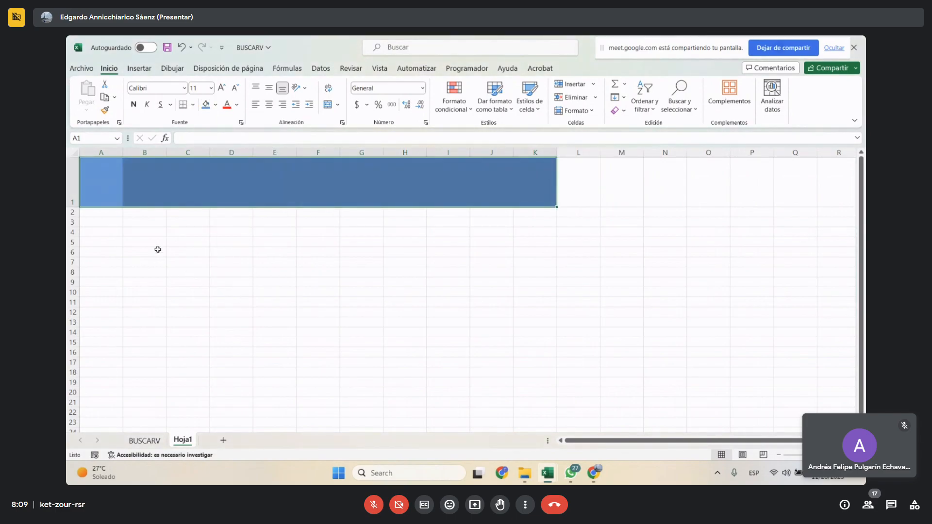
{"action": "left_click", "coordinate": [116, 166]}
{"action": "double_click", "coordinate": [108, 187]}
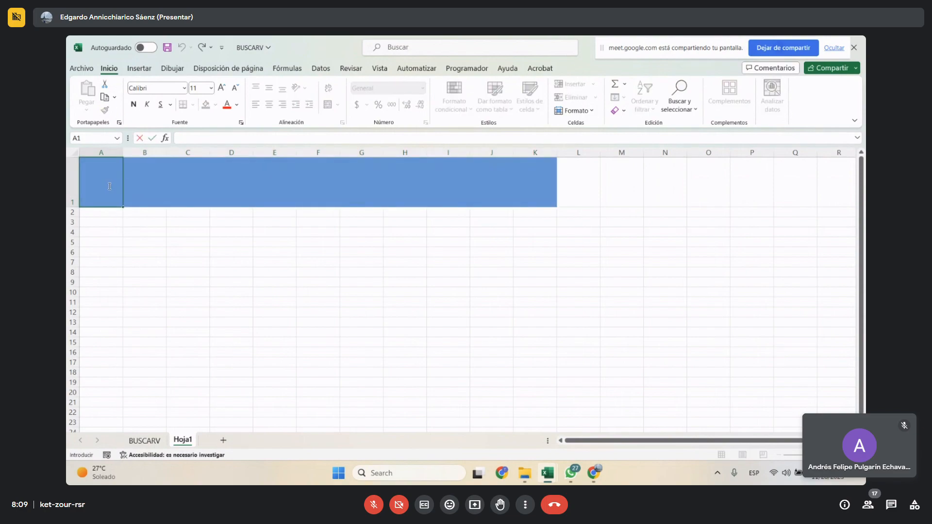
{"action": "type", "text": "BUSCARV CIN"}
{"action": "left_click_drag", "start_coordinate": [176, 264], "coordinate": [175, 270]}
{"action": "left_click", "coordinate": [104, 185]}
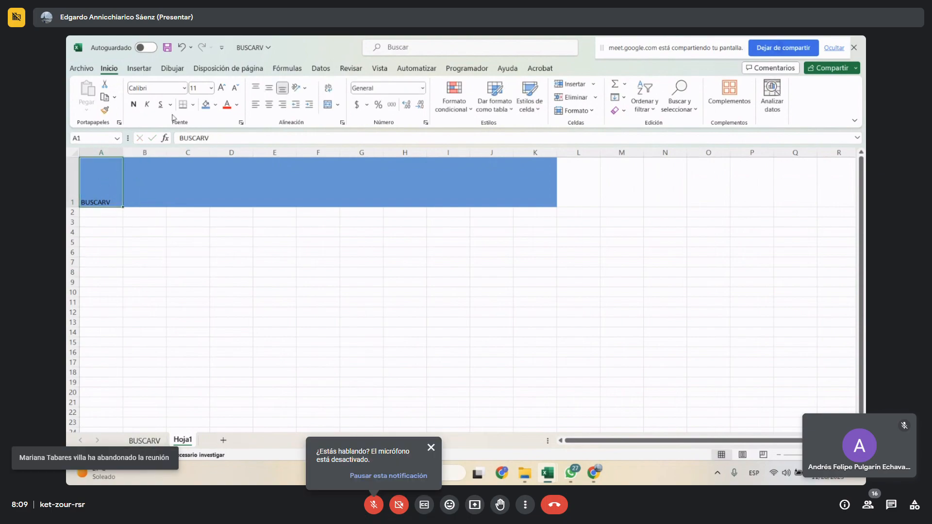
{"action": "left_click", "coordinate": [133, 104]}
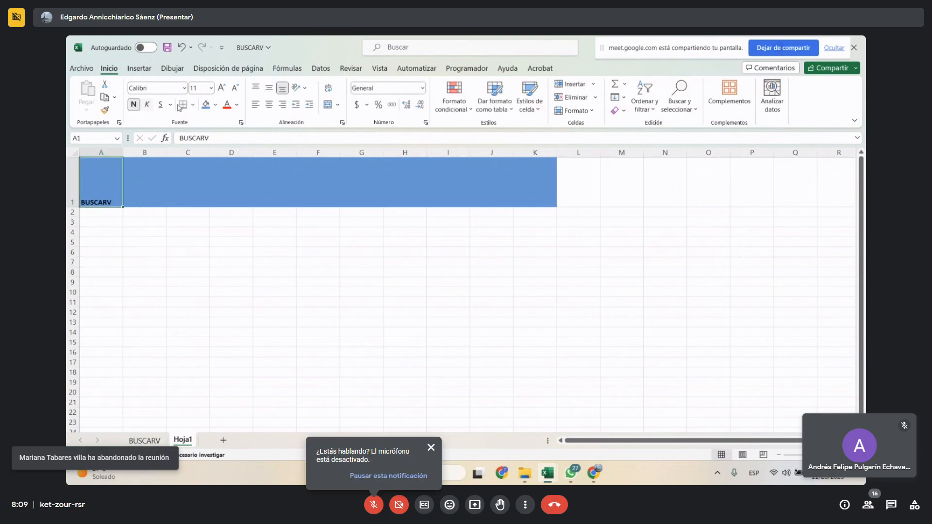
{"action": "left_click", "coordinate": [270, 105]}
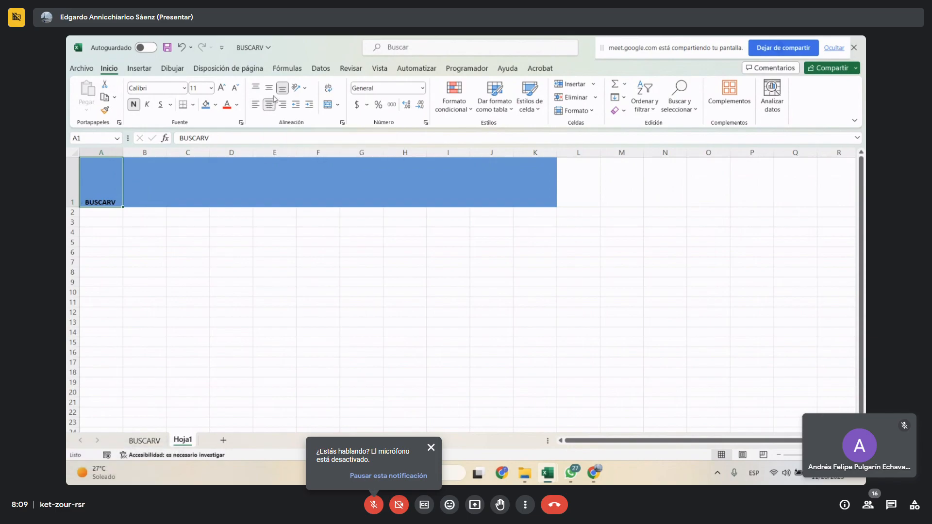
{"action": "left_click", "coordinate": [269, 87]}
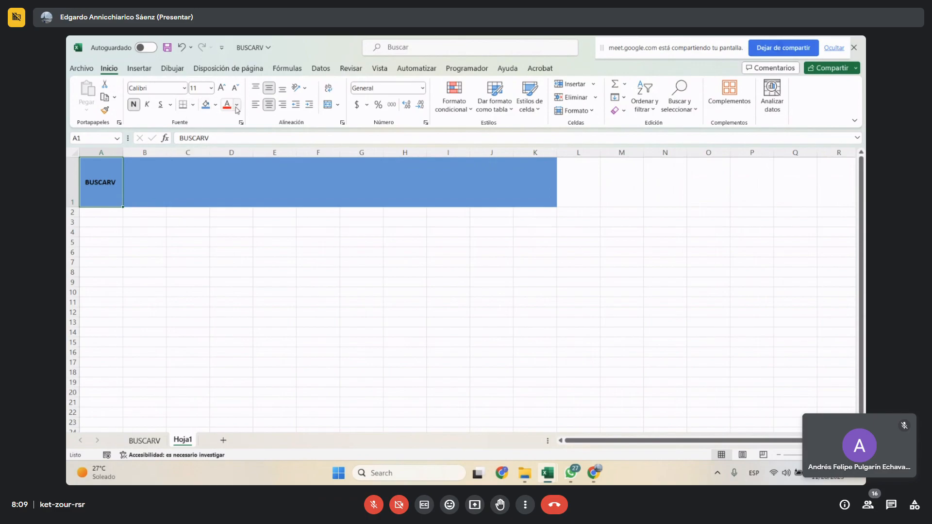
{"action": "left_click", "coordinate": [237, 110]}
{"action": "left_click", "coordinate": [230, 145]}
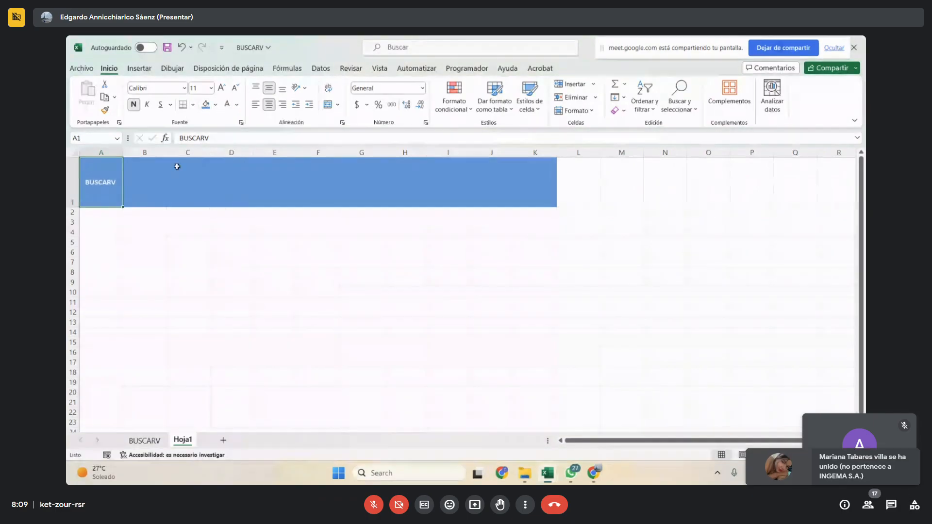
{"action": "left_click", "coordinate": [222, 88]}
{"action": "left_click", "coordinate": [222, 88]}
{"action": "left_click", "coordinate": [222, 88]}
{"action": "left_click", "coordinate": [221, 88]}
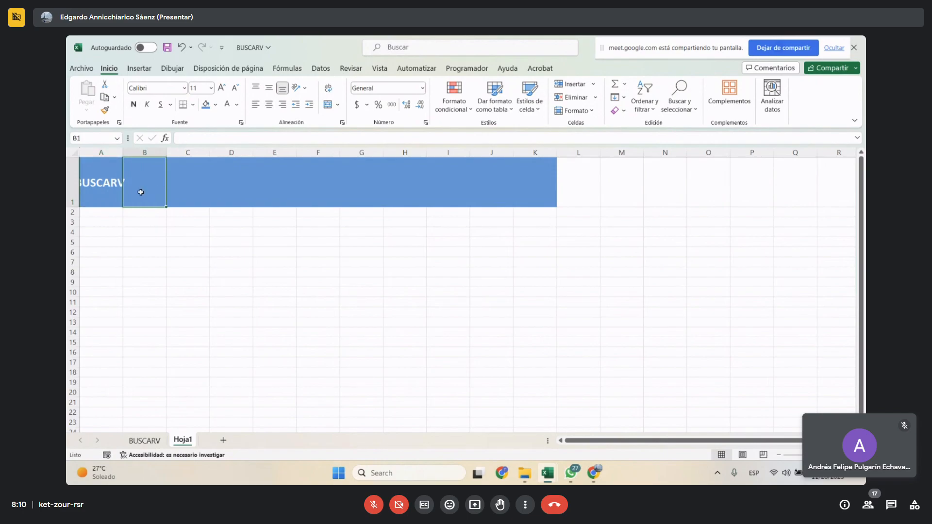
{"action": "key", "text": "Delete"}
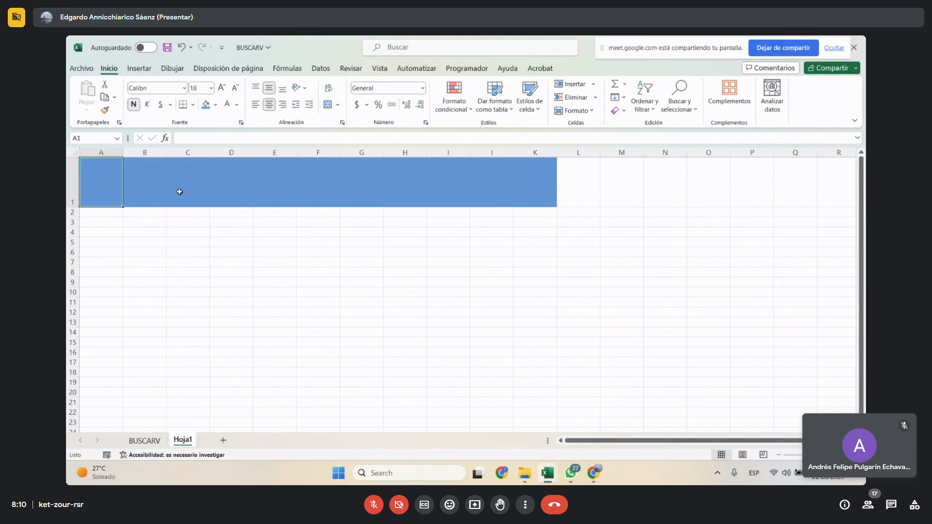
- Enter the title BUSCARV in cell B1 of the blue banner and make its text white
{"action": "left_click", "coordinate": [152, 188]}
{"action": "double_click", "coordinate": [149, 188]}
{"action": "type", "text": "BUSCARV"}
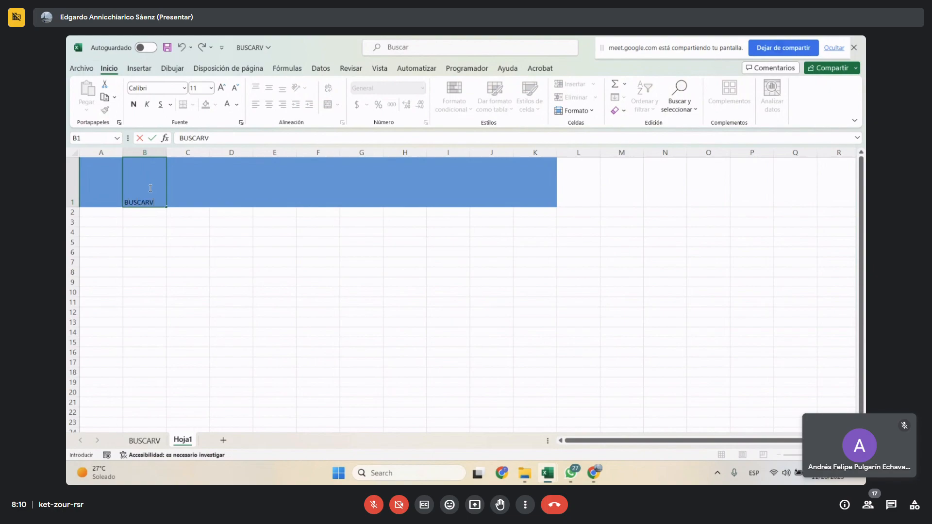
{"action": "double_click", "coordinate": [150, 202]}
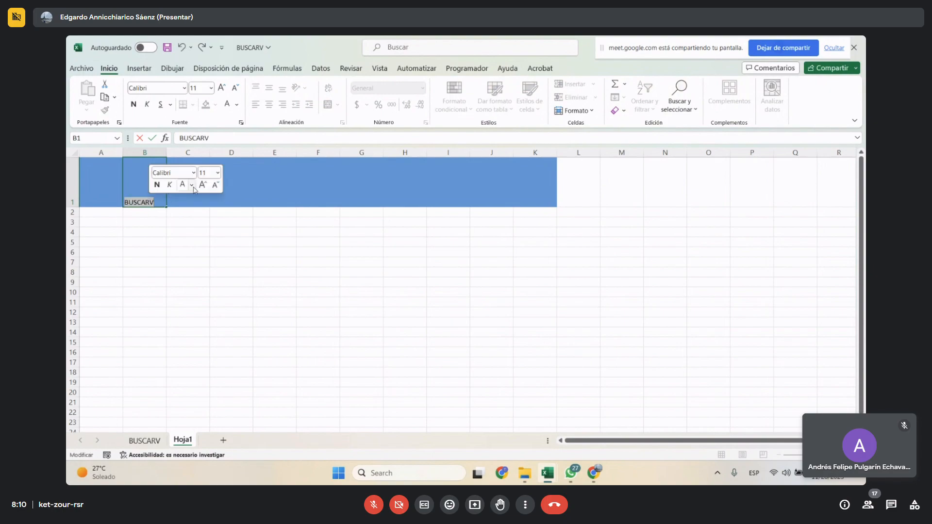
{"action": "left_click", "coordinate": [187, 252]}
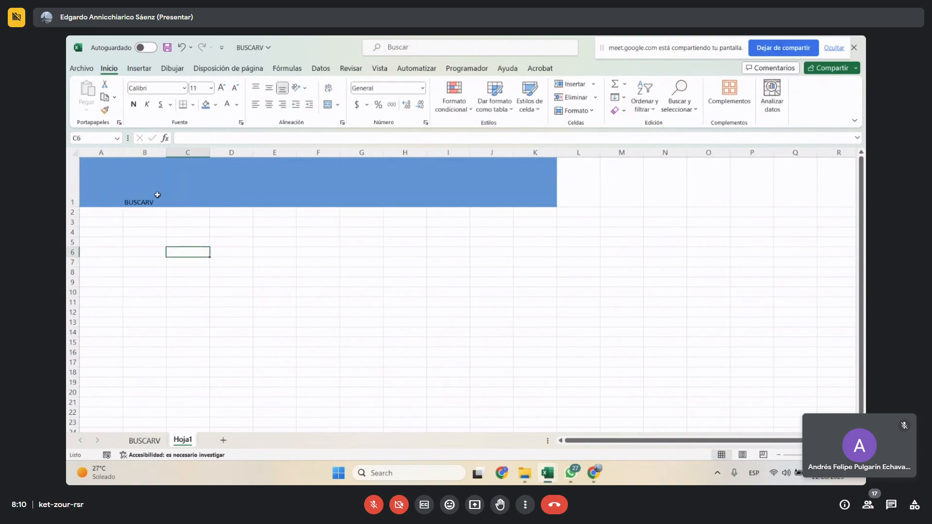
{"action": "left_click", "coordinate": [151, 188]}
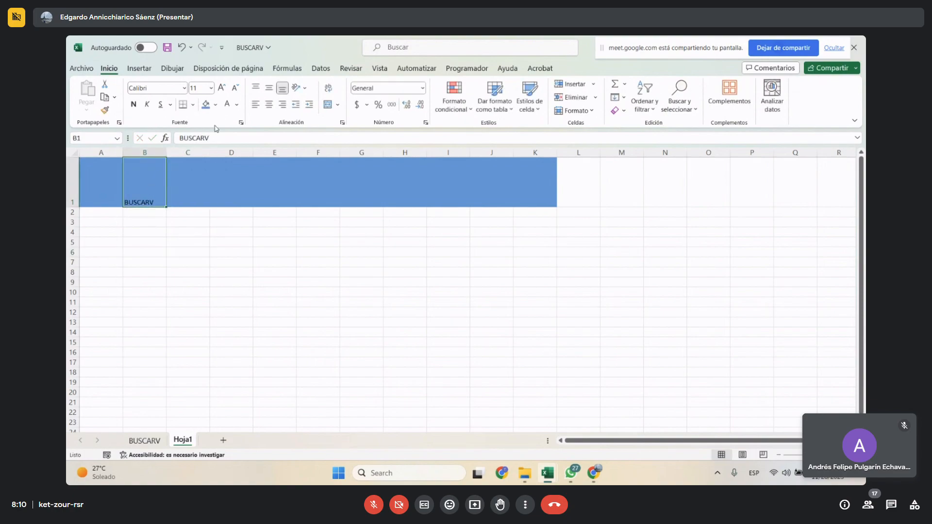
{"action": "left_click", "coordinate": [237, 104]}
{"action": "left_click", "coordinate": [226, 147]}
{"action": "left_click", "coordinate": [185, 254]}
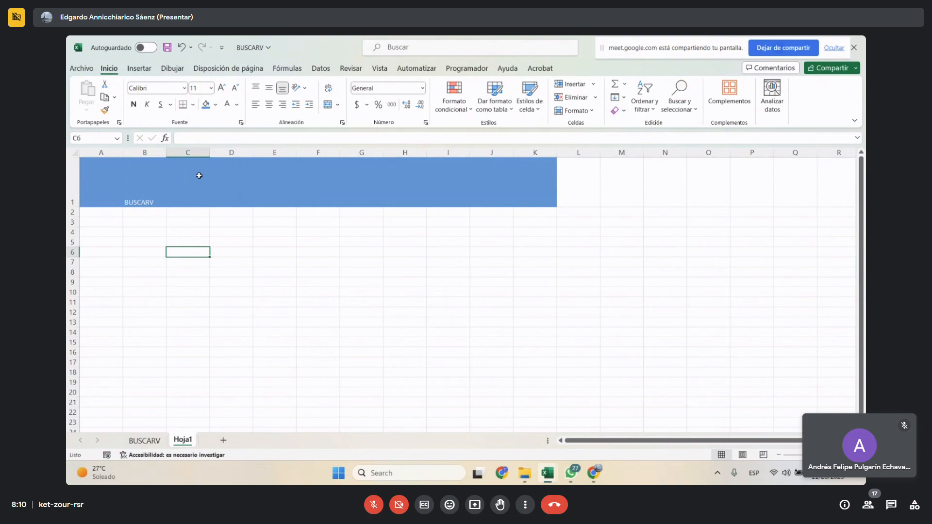
{"action": "left_click", "coordinate": [221, 88]}
{"action": "left_click", "coordinate": [221, 88]}
{"action": "left_click", "coordinate": [221, 88]}
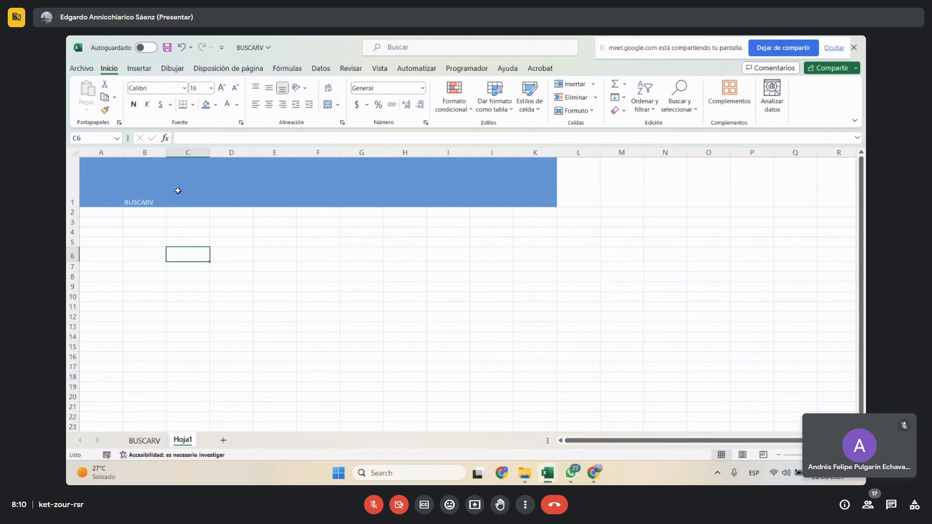
{"action": "left_click", "coordinate": [181, 47]}
{"action": "left_click", "coordinate": [181, 47]}
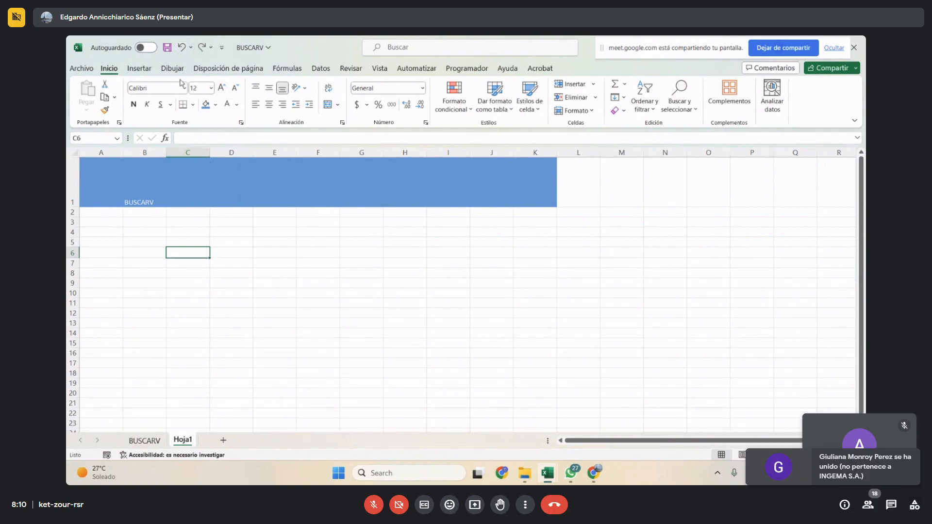
- Enlarge the BUSCARV title in B1 to font size 36
{"action": "left_click", "coordinate": [146, 180]}
{"action": "left_click", "coordinate": [221, 88]}
{"action": "left_click", "coordinate": [221, 87]}
{"action": "left_click", "coordinate": [221, 88]}
{"action": "left_click", "coordinate": [222, 88]}
{"action": "left_click", "coordinate": [222, 87]}
{"action": "left_click", "coordinate": [222, 88]}
{"action": "left_click", "coordinate": [221, 88]}
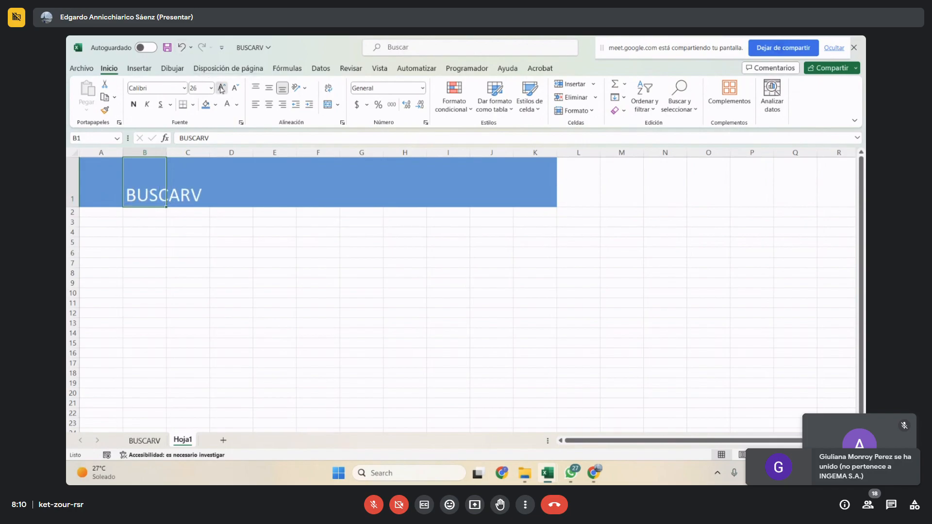
{"action": "left_click", "coordinate": [222, 88]}
{"action": "left_click", "coordinate": [221, 87]}
{"action": "left_click", "coordinate": [235, 88]}
{"action": "left_click", "coordinate": [235, 88]}
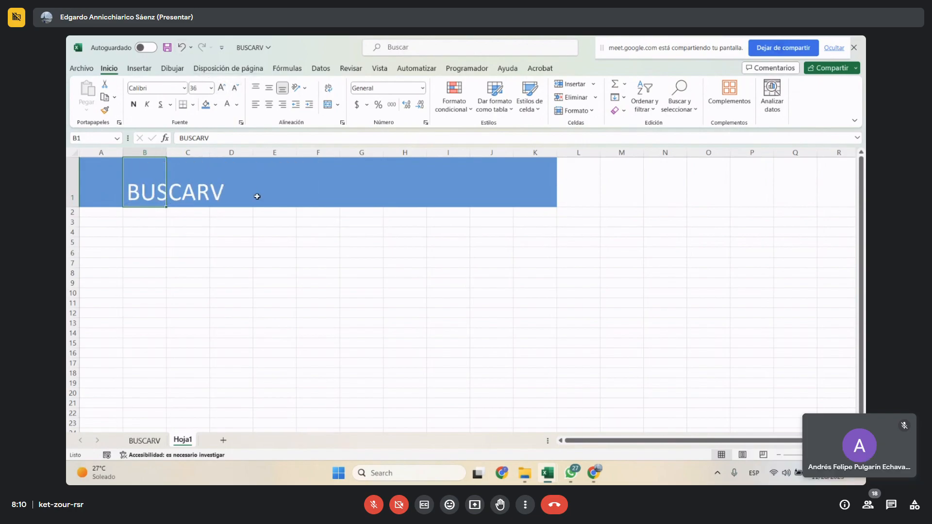
{"action": "left_click", "coordinate": [204, 253]}
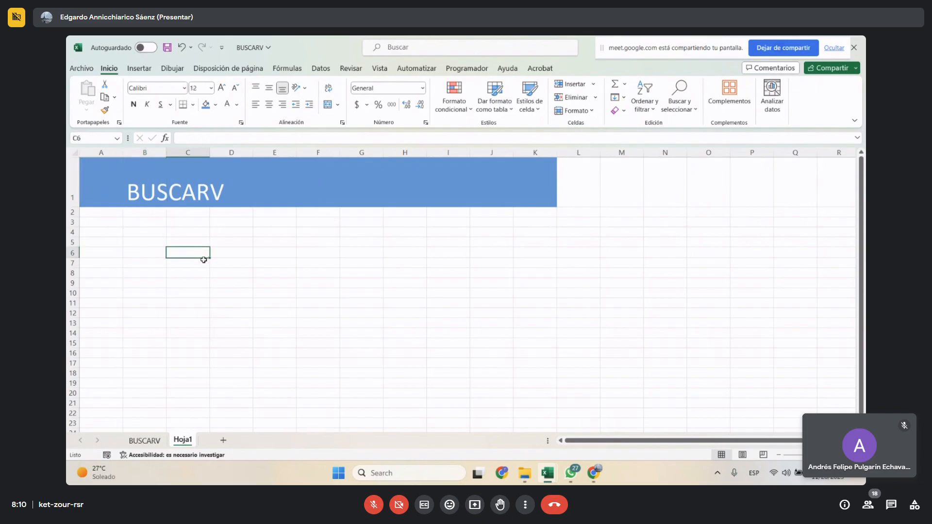
- Narrow column A of Hoja1 to a slim margin, using the layout of the BUSCARV sheet as reference
{"action": "left_click", "coordinate": [150, 440]}
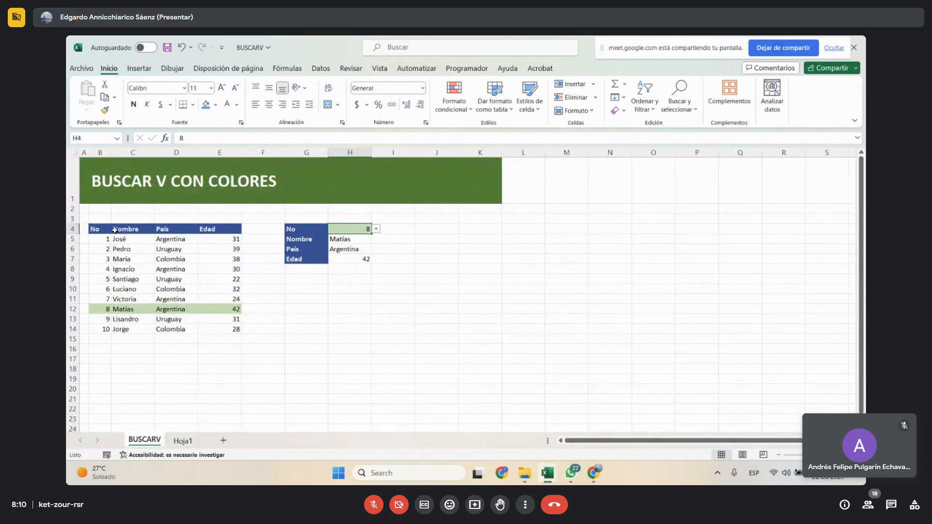
{"action": "left_click", "coordinate": [183, 441]}
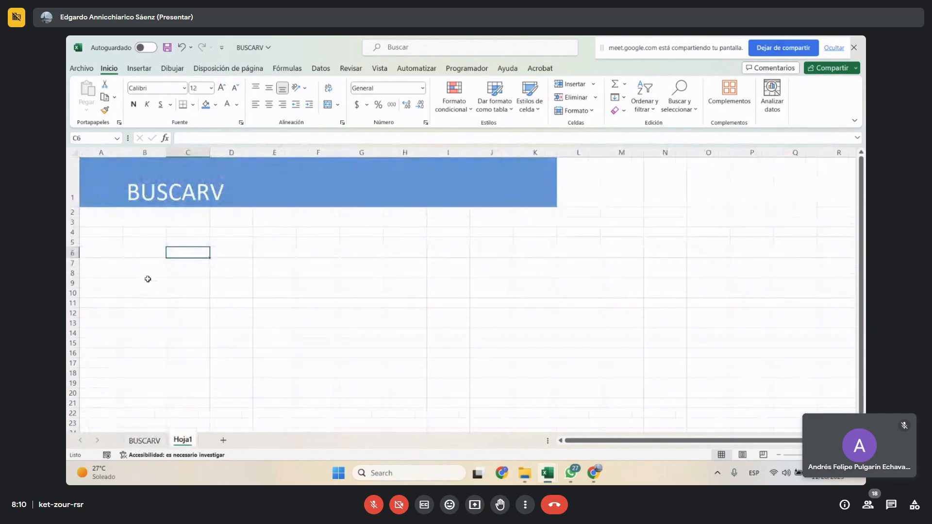
{"action": "left_click_drag", "start_coordinate": [122, 152], "coordinate": [93, 152]}
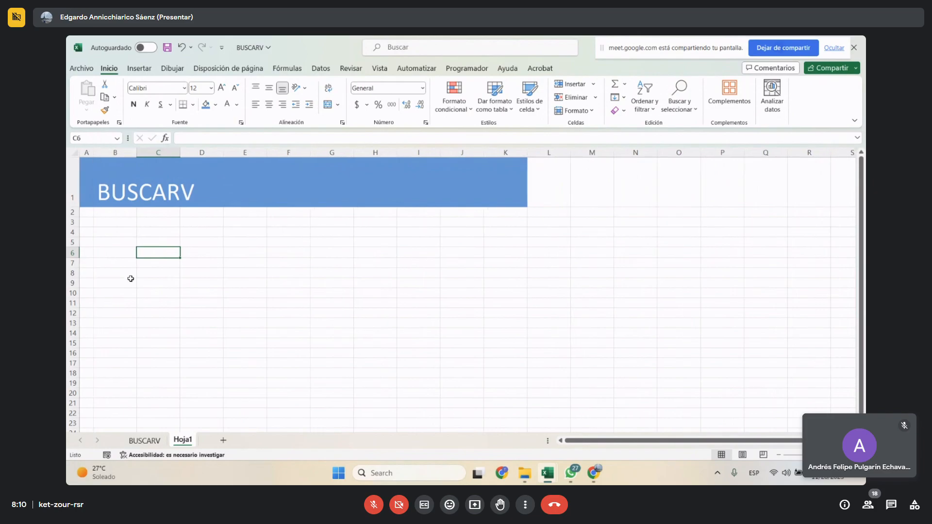
{"action": "left_click", "coordinate": [144, 440]}
{"action": "left_click", "coordinate": [188, 440]}
- Enter the table headers N0, Nombre, País and Edad across B4:E4 of Hoja1
{"action": "left_click", "coordinate": [116, 231]}
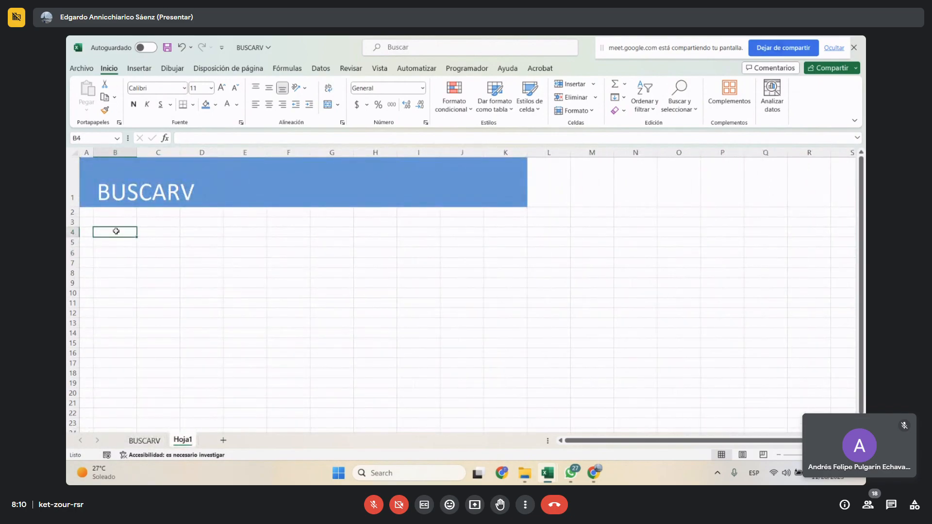
{"action": "type", "text": "NO"}
{"action": "key", "text": "BackSpace"}
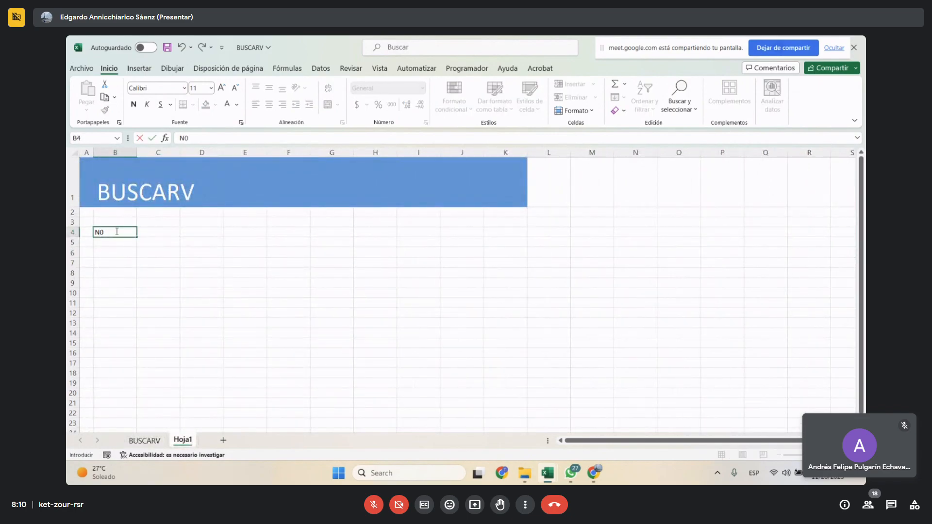
{"action": "key", "text": "Tab"}
{"action": "type", "text": "Nombre"}
{"action": "key", "text": "Tab"}
{"action": "type", "text": "País"}
{"action": "key", "text": "Tab"}
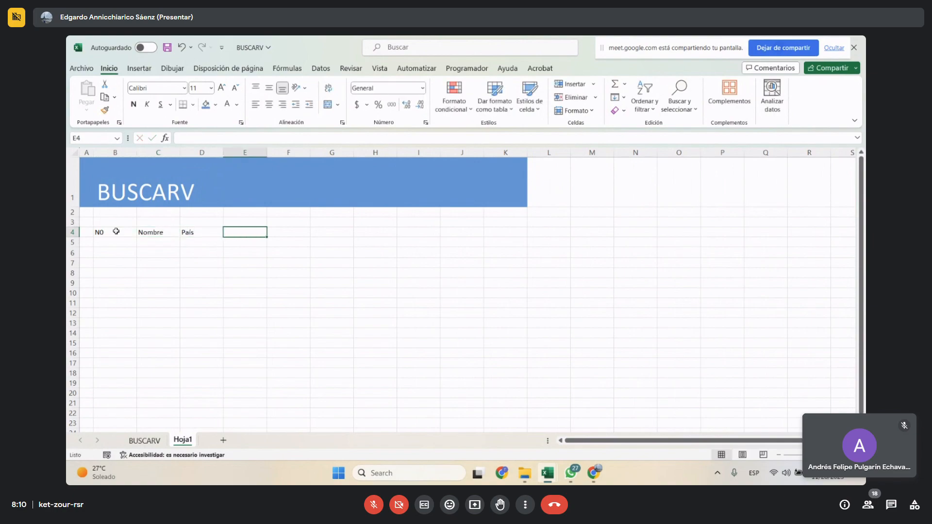
{"action": "type", "text": "E"}
{"action": "key", "text": "Tab"}
{"action": "type", "text": "DAD"}
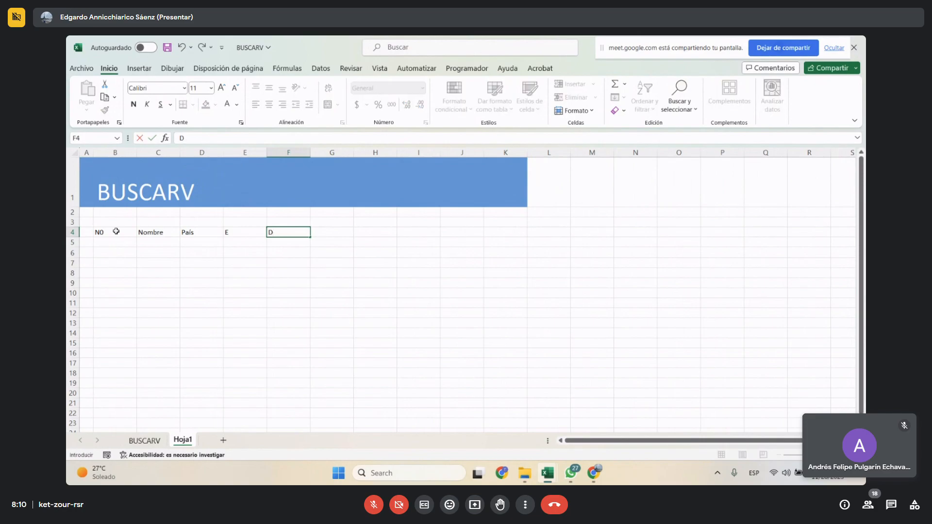
{"action": "key", "text": "Left"}
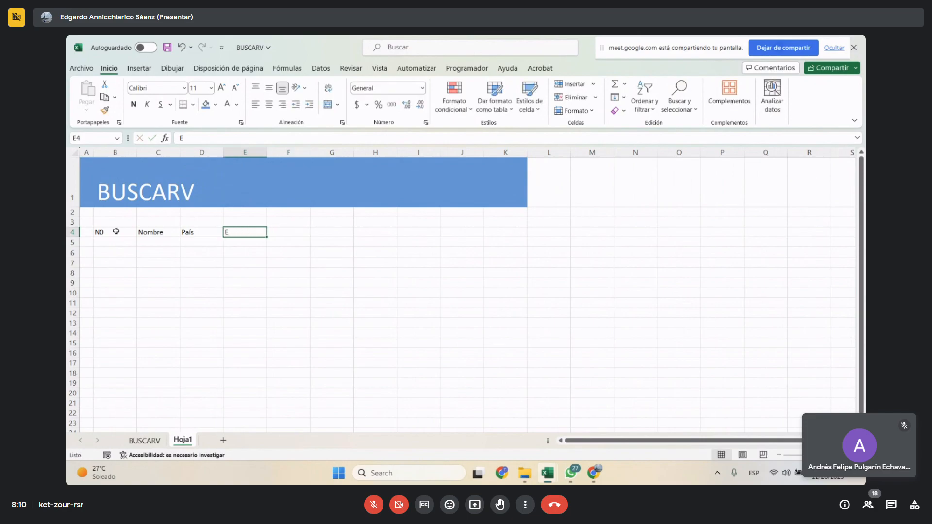
{"action": "type", "text": "Edad"}
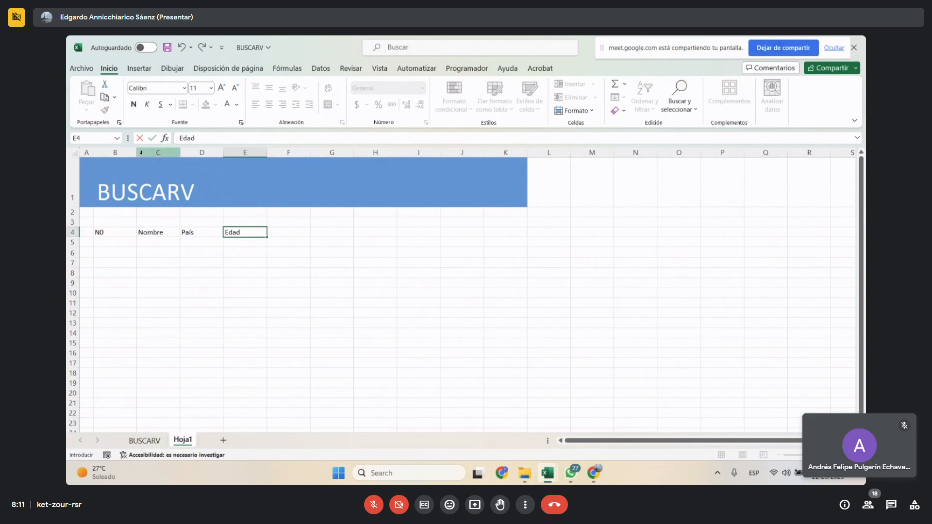
{"action": "left_click_drag", "start_coordinate": [153, 343], "coordinate": [152, 333]}
- Narrow column B to about half its width and correct the header in B4 to No
{"action": "left_click_drag", "start_coordinate": [137, 152], "coordinate": [113, 152]}
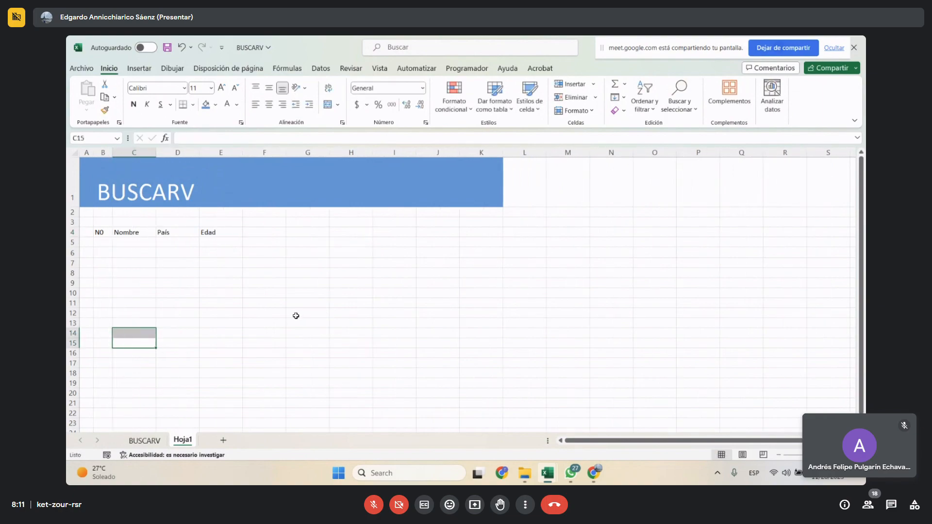
{"action": "left_click", "coordinate": [100, 233]}
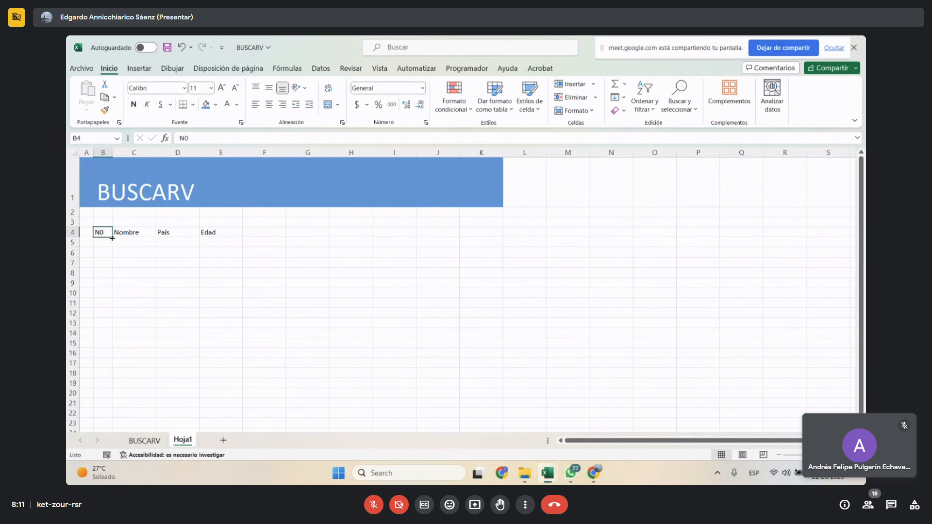
{"action": "type", "text": "No"}
{"action": "left_click", "coordinate": [177, 333]}
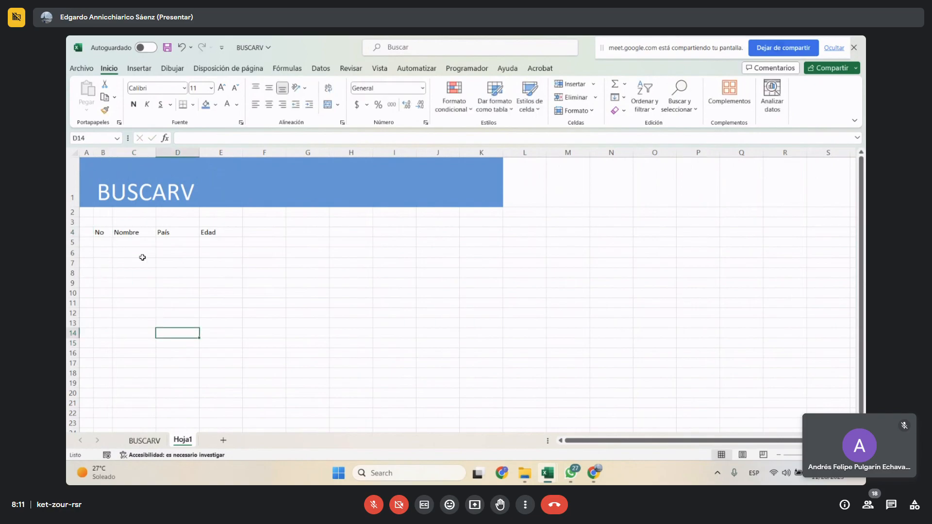
- Make the headers in B4:E4 bold and fill those cells with Azul, Énfasis 1, Oscuro 25%
{"action": "left_click_drag", "start_coordinate": [99, 232], "coordinate": [216, 233]}
{"action": "key", "text": "ctrl+n"}
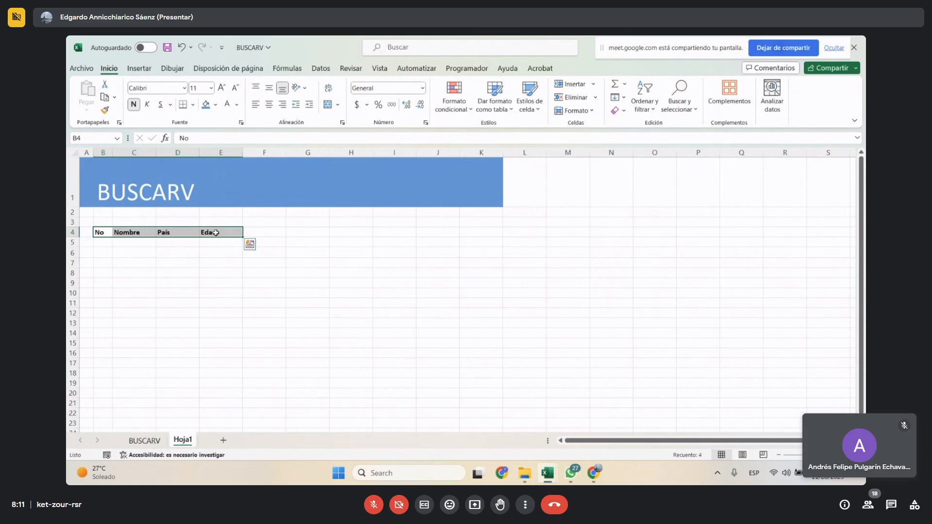
{"action": "left_click", "coordinate": [278, 314]}
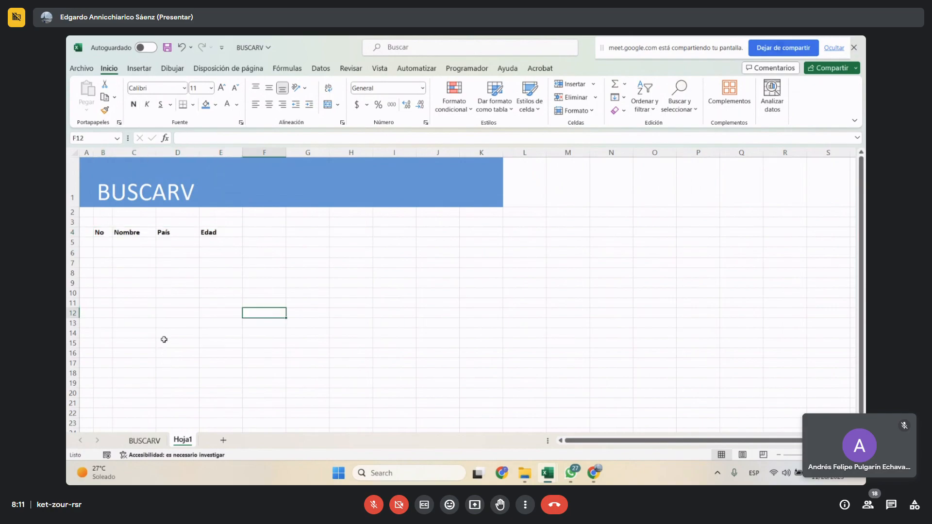
{"action": "left_click_drag", "start_coordinate": [104, 233], "coordinate": [231, 232]}
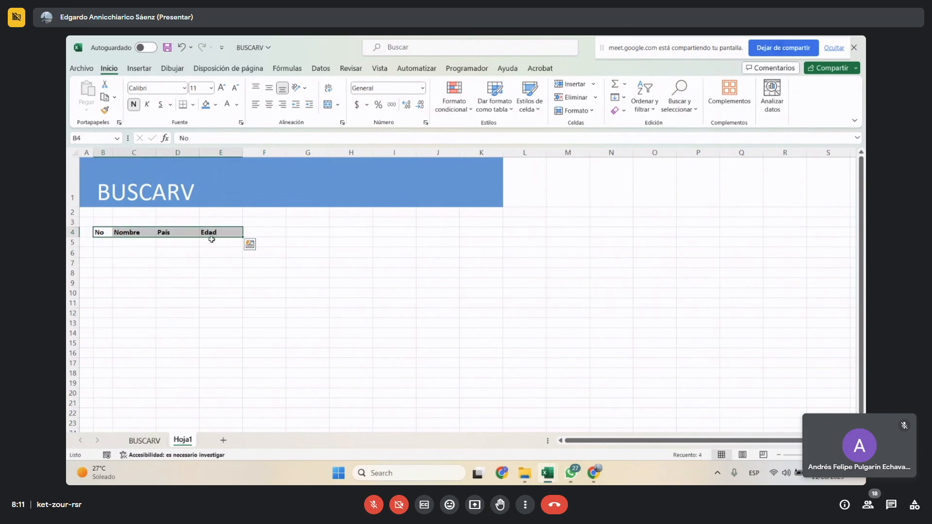
{"action": "left_click", "coordinate": [215, 105]}
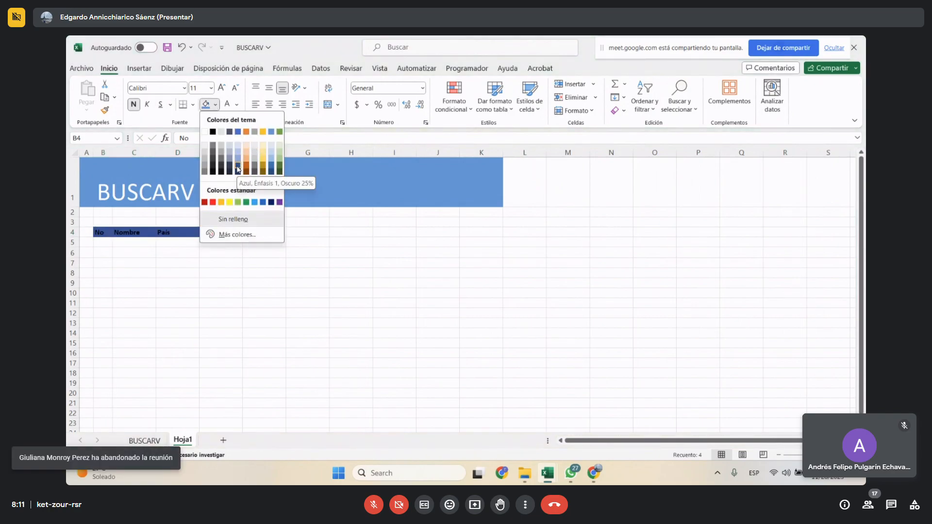
{"action": "left_click", "coordinate": [238, 168]}
{"action": "left_click", "coordinate": [262, 302]}
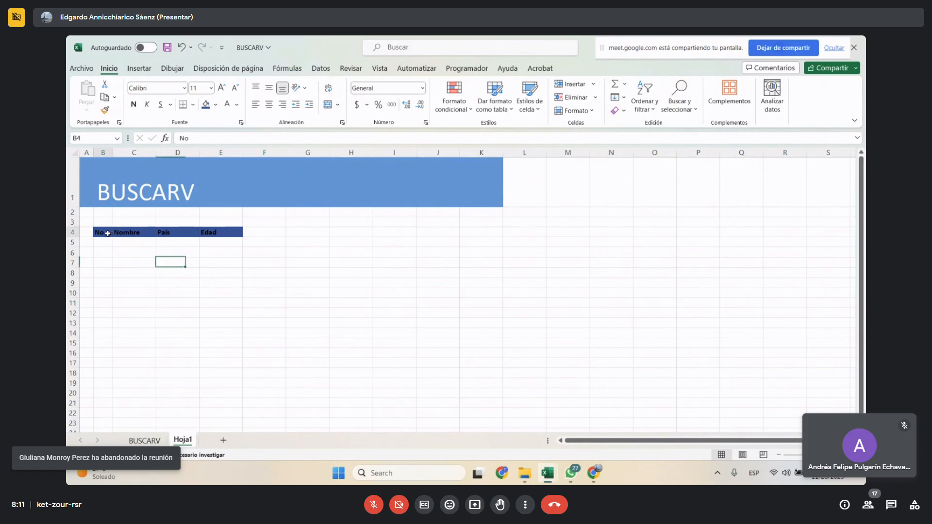
- Change the font colour of the table headers in B4:E4 to white
{"action": "left_click_drag", "start_coordinate": [105, 232], "coordinate": [218, 229]}
{"action": "left_click", "coordinate": [237, 104]}
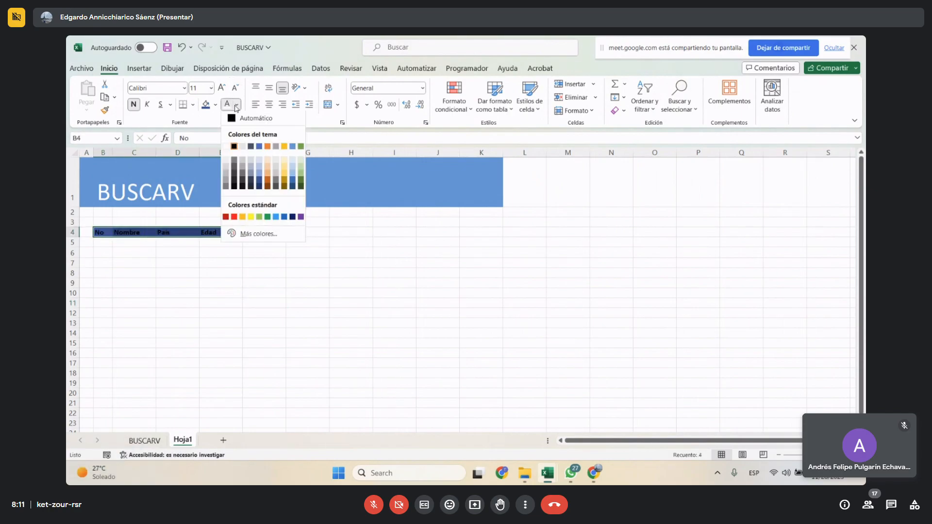
{"action": "left_click", "coordinate": [226, 147]}
{"action": "left_click", "coordinate": [177, 302]}
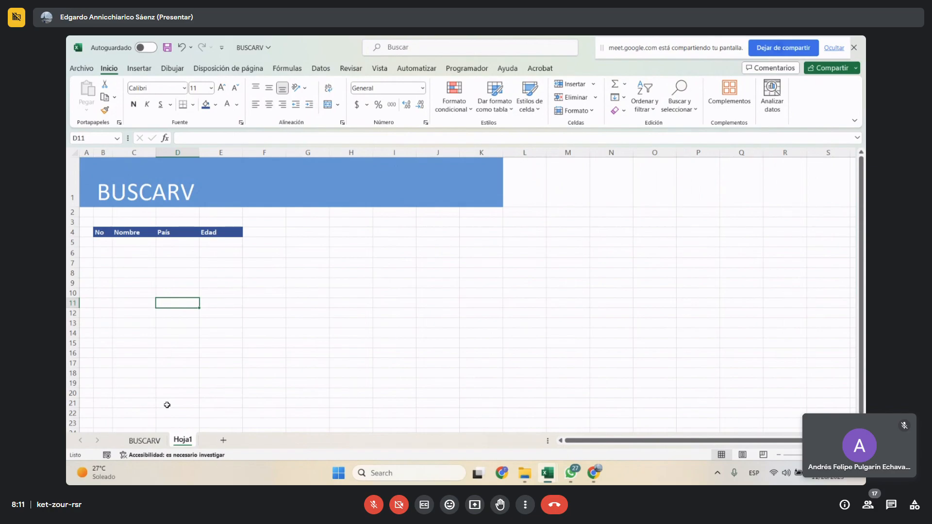
- Number the table rows 1 to 15 in B5:B19 by entering 1 and 2 and filling the series down
{"action": "left_click", "coordinate": [103, 242]}
{"action": "type", "text": "1"}
{"action": "key", "text": "Return"}
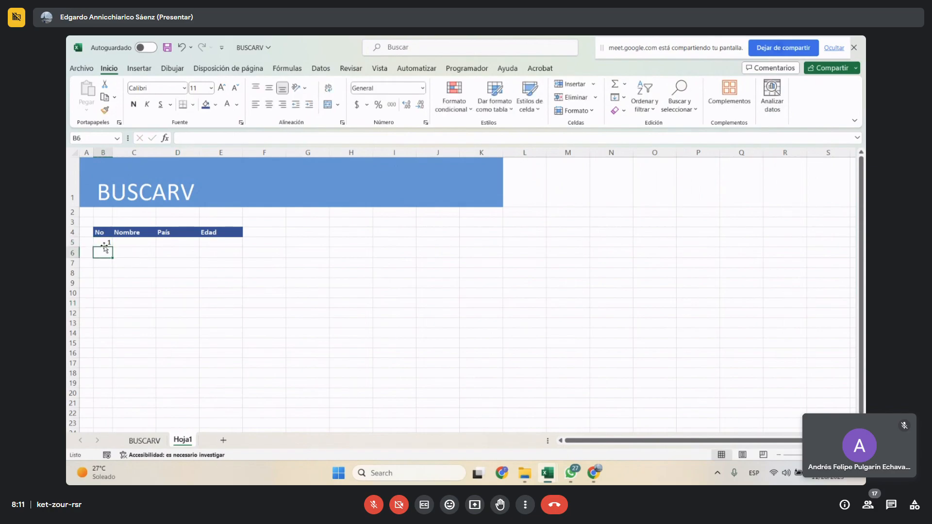
{"action": "type", "text": "2"}
{"action": "key", "text": "Return"}
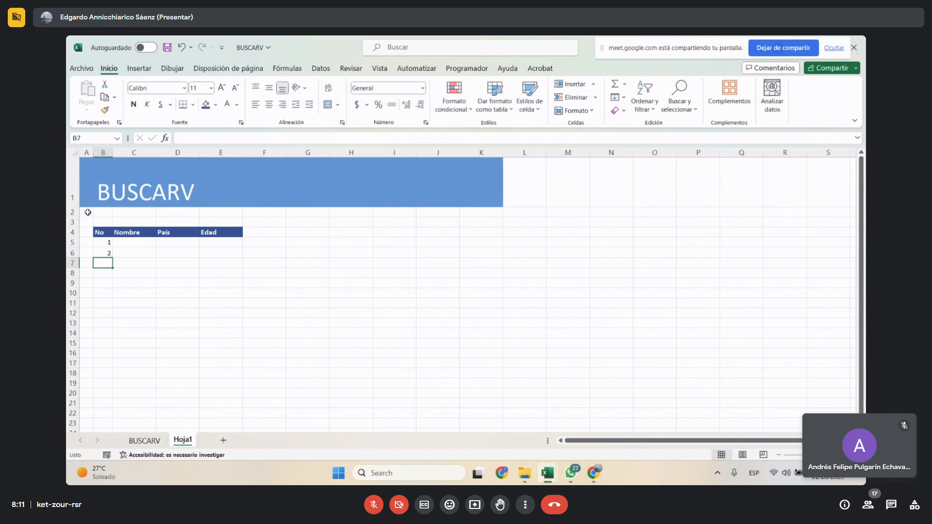
{"action": "left_click_drag", "start_coordinate": [104, 242], "coordinate": [113, 387]}
{"action": "left_click", "coordinate": [248, 332]}
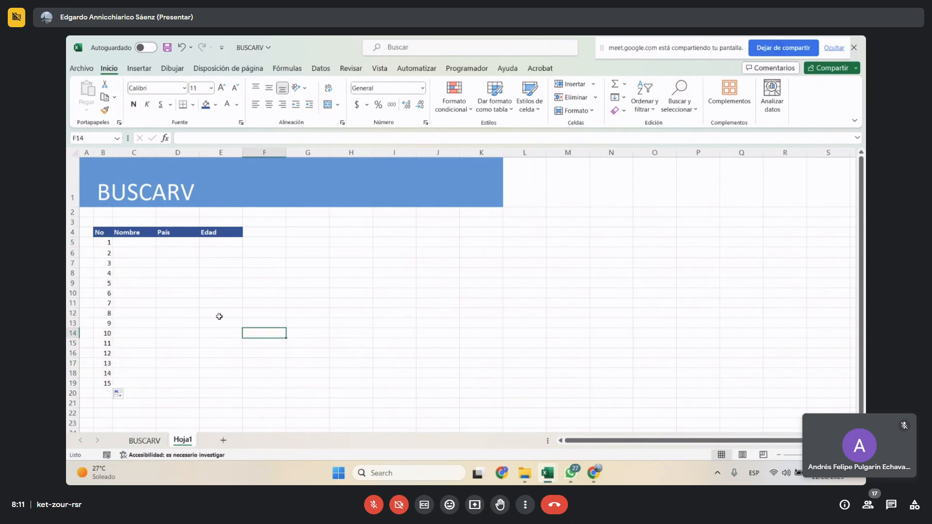
- Enter the first two people's full names under Nombre in C5 and C6
{"action": "left_click", "coordinate": [146, 242]}
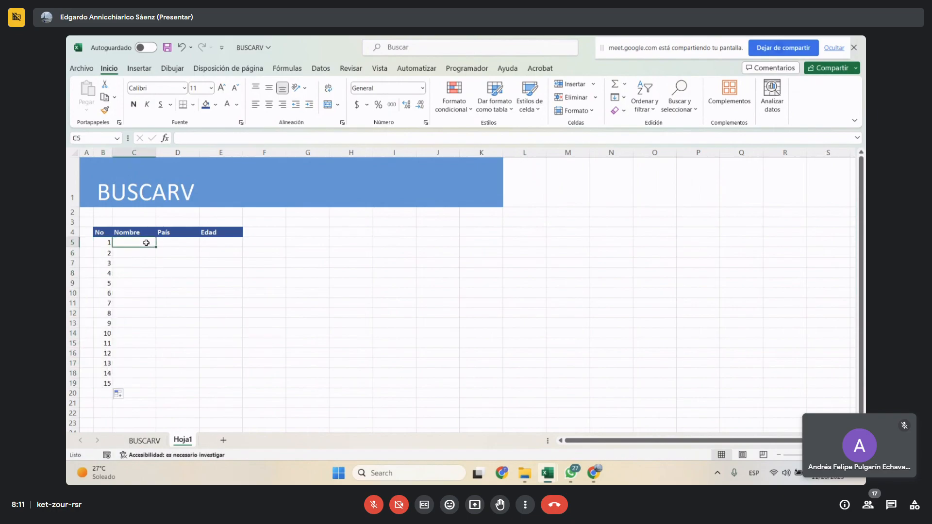
{"action": "type", "text": "Juan pa"}
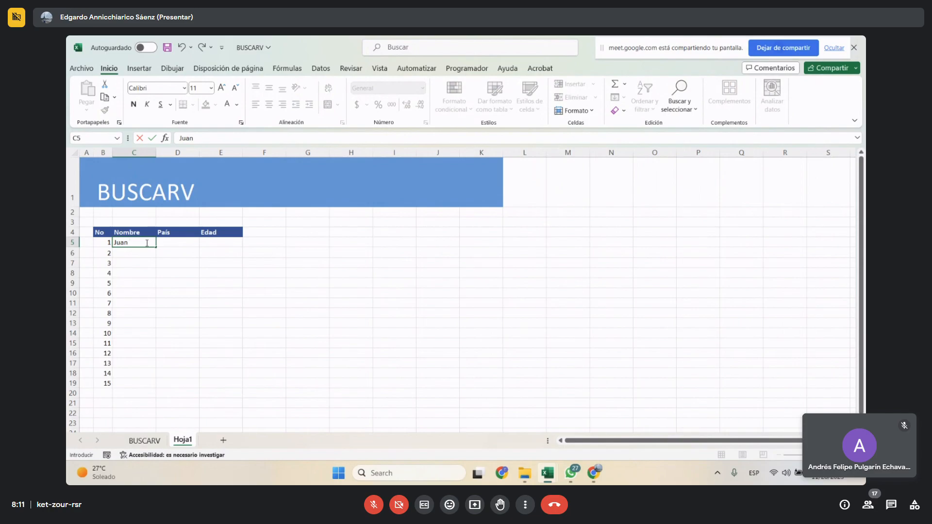
{"action": "type", "text": "erez"}
{"action": "key", "text": "Return"}
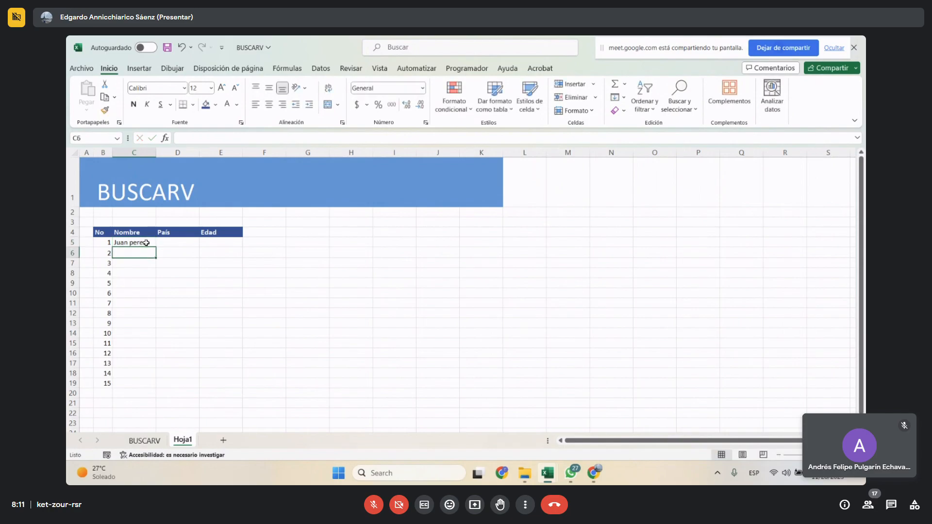
{"action": "type", "text": "amelia pe"}
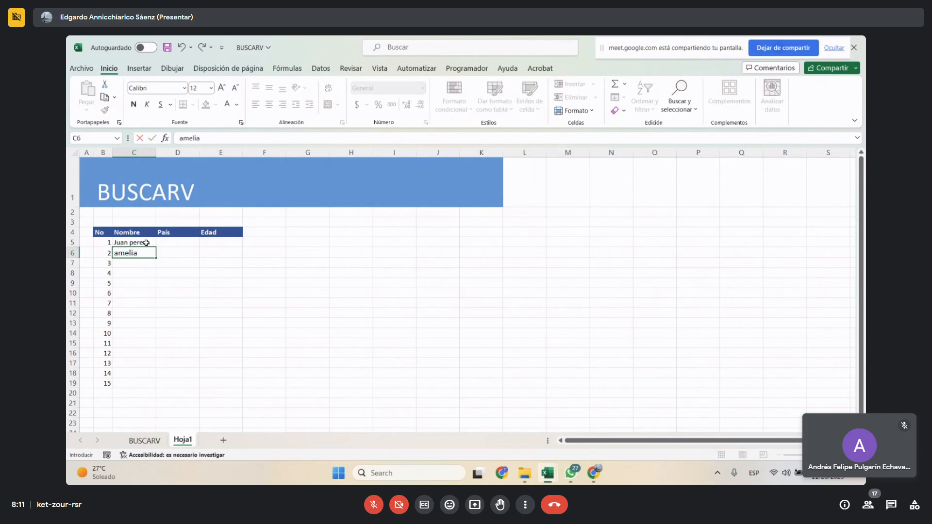
{"action": "key", "text": "BackSpace"}
{"action": "key", "text": "BackSpace"}
{"action": "type", "text": "lope"}
{"action": "key", "text": "Return"}
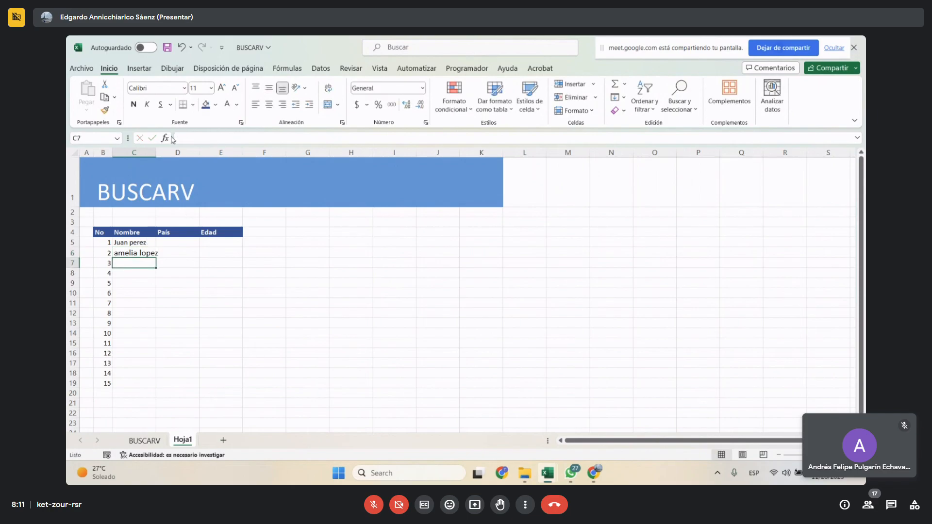
- Widen column C slightly and enter the third person's full name in C7
{"action": "left_click_drag", "start_coordinate": [156, 154], "coordinate": [166, 154]}
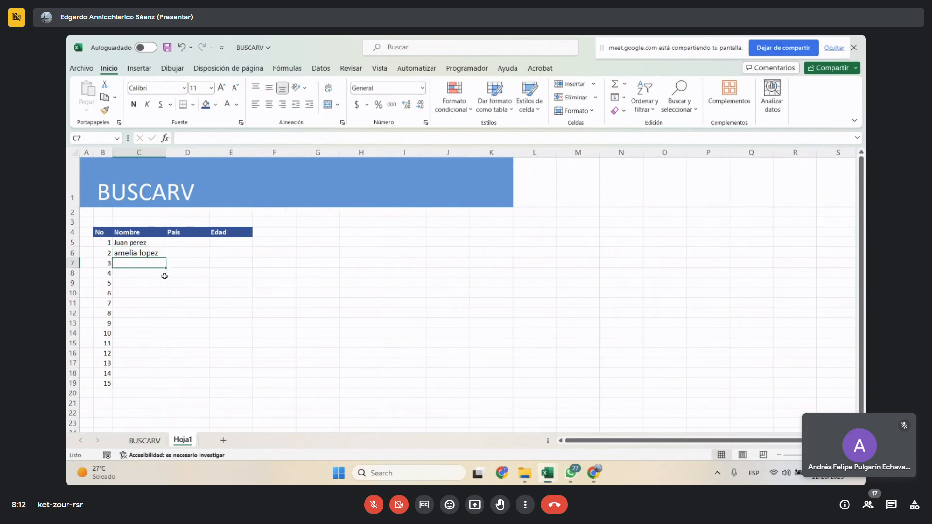
{"action": "type", "text": "sans"}
{"action": "key", "text": "BackSpace"}
{"action": "type", "text": "nti"}
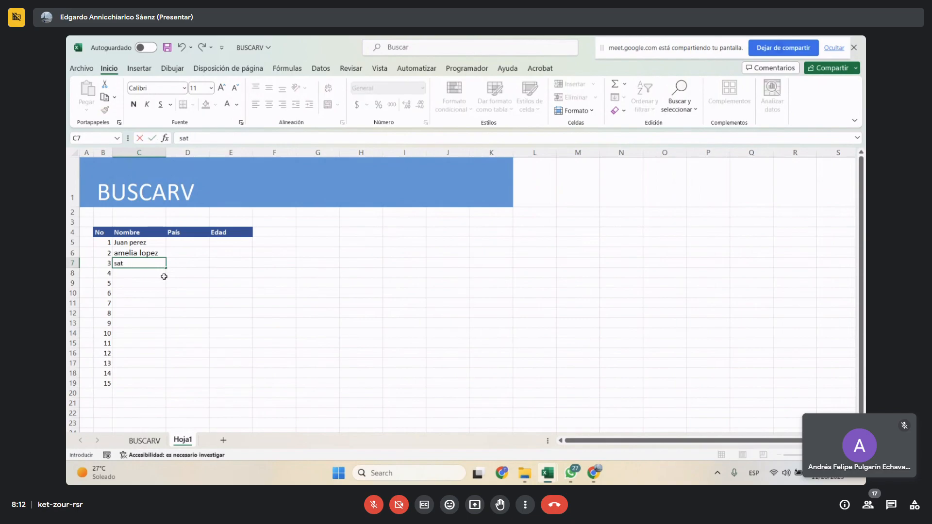
{"action": "type", "text": "afo"}
{"action": "key", "text": "BackSpace"}
{"action": "type", "text": "fo"}
{"action": "key", "text": "BackSpace"}
{"action": "key", "text": "BackSpace"}
{"action": "type", "text": "go juarez"}
{"action": "key", "text": "Return"}
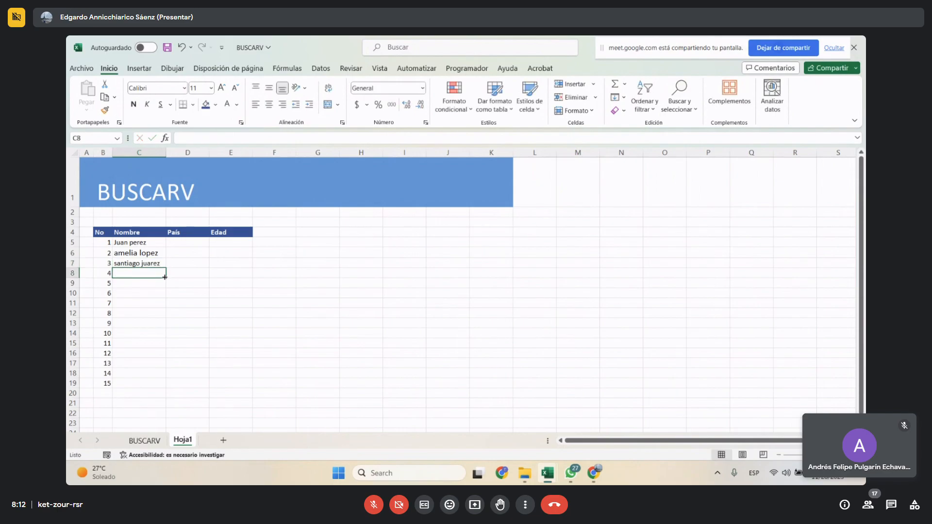
- Enter the full names of people 4 to 6 under Nombre in C8:C10
{"action": "type", "text": "pedro"}
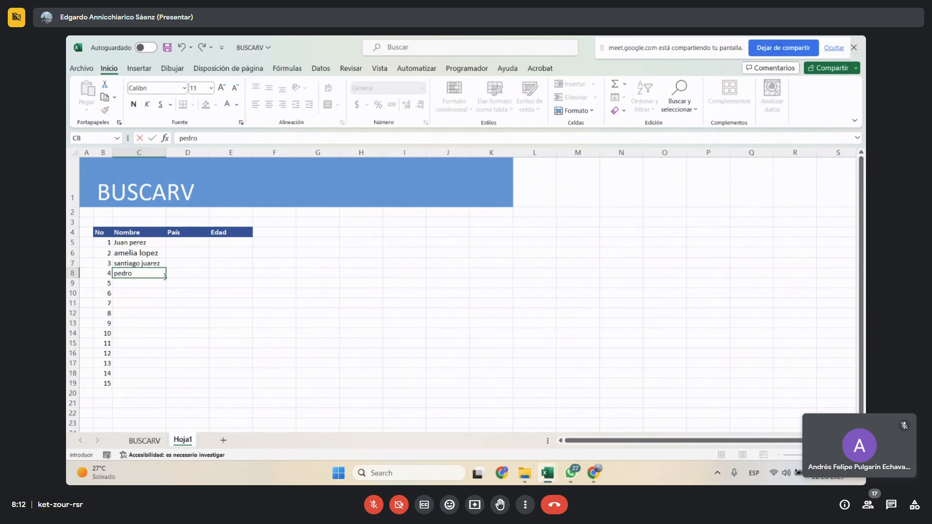
{"action": "type", "text": " villalba"}
{"action": "key", "text": "Return"}
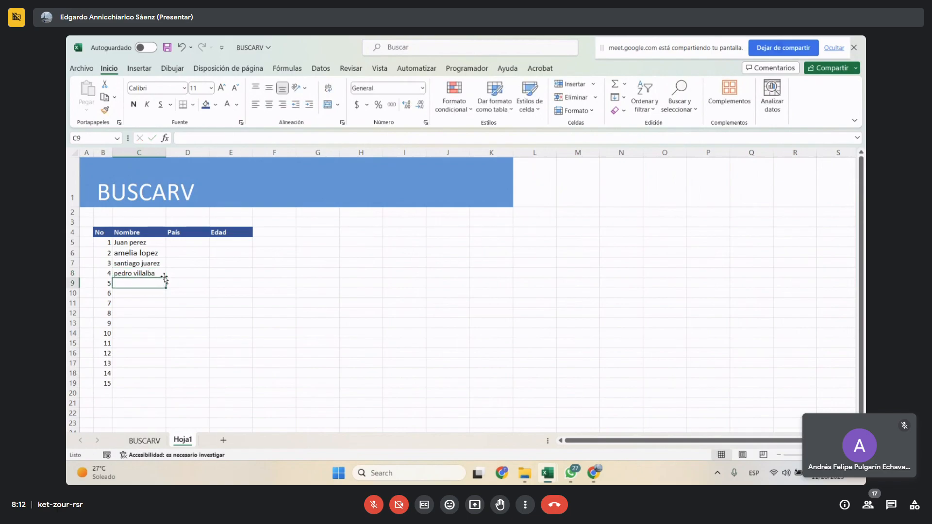
{"action": "type", "text": "benjamin herrera"}
{"action": "key", "text": "Return"}
{"action": "type", "text": "rafael negrete"}
{"action": "key", "text": "Return"}
- Enter the full names of people 7 to 10 under Nombre in C11:C14
{"action": "type", "text": "bo"}
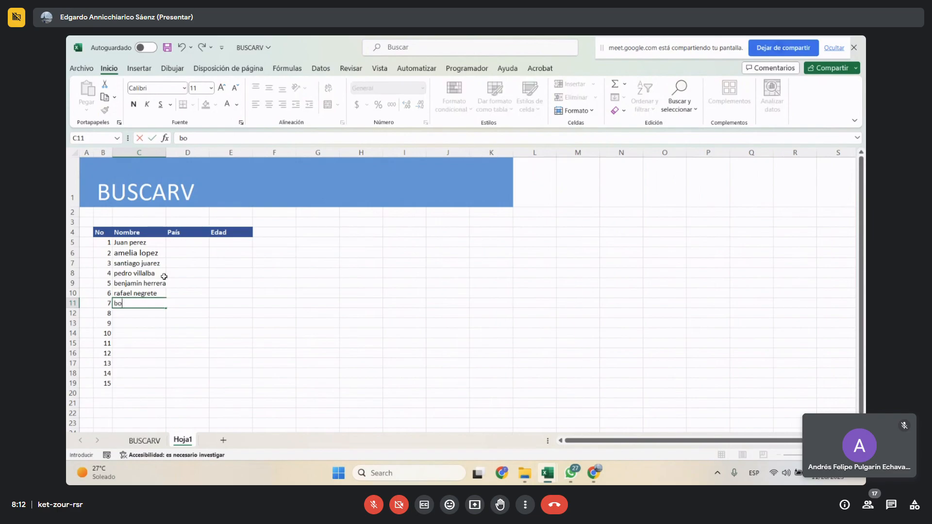
{"action": "type", "text": "ris fernandez"}
{"action": "key", "text": "Return"}
{"action": "type", "text": "adrian paternina"}
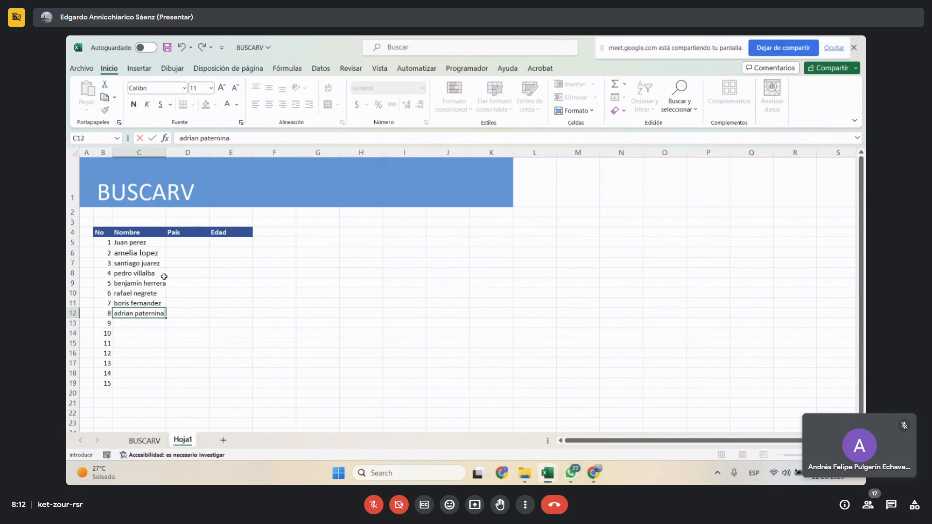
{"action": "key", "text": "Return"}
{"action": "type", "text": "ana alvarez"}
{"action": "key", "text": "Return"}
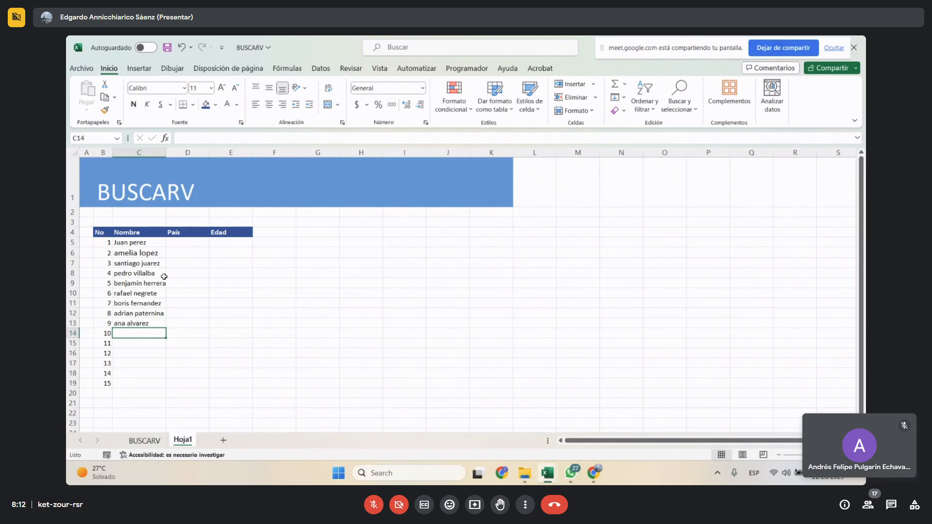
{"action": "type", "text": "vane"}
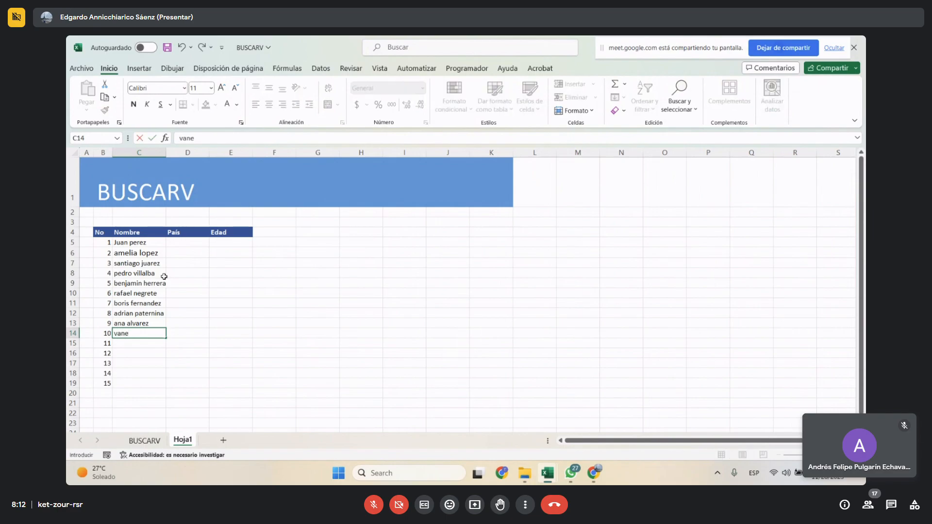
{"action": "type", "text": "ssa fuente"}
{"action": "key", "text": "Return"}
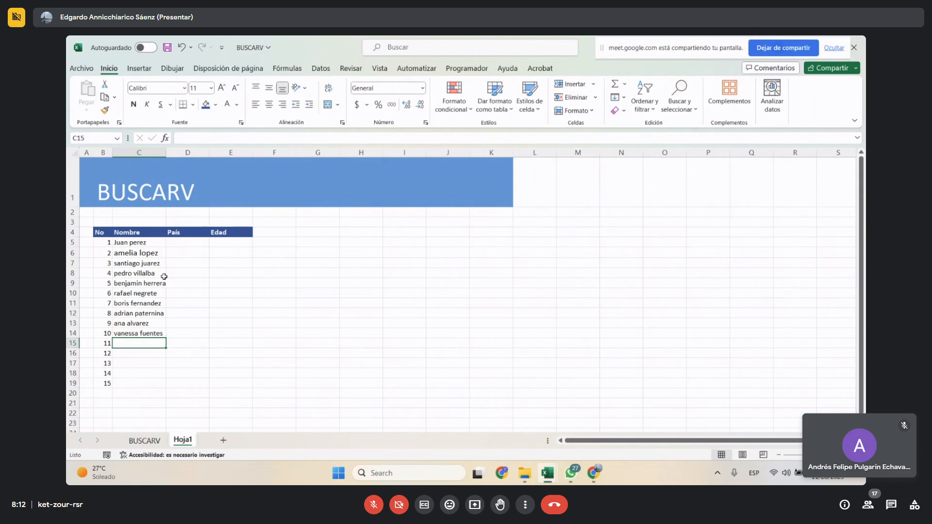
- Complete the Nombre column with the full names of people 11 to 15 in C15:C19
{"action": "type", "text": "yina lopez"}
{"action": "key", "text": "Return"}
{"action": "type", "text": "soraya vasquez"}
{"action": "key", "text": "Return"}
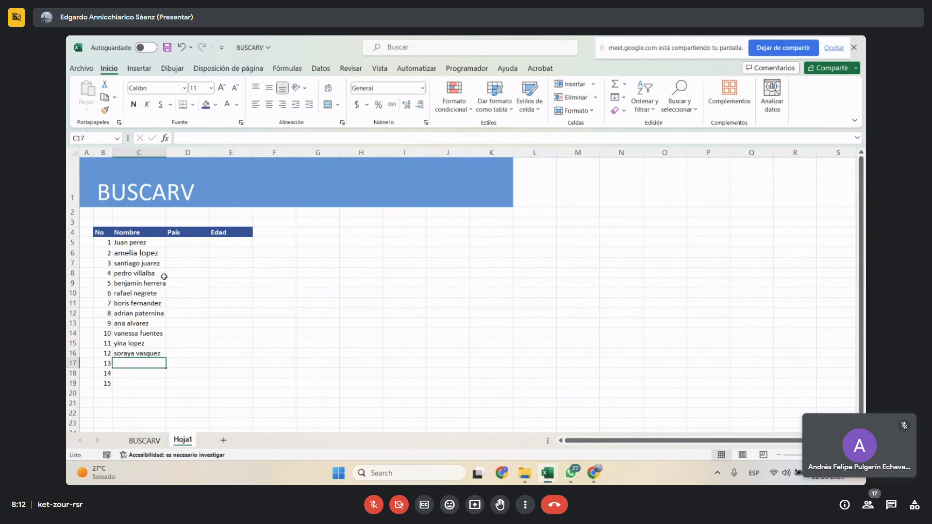
{"action": "type", "text": "ada tuirán"}
{"action": "key", "text": "Return"}
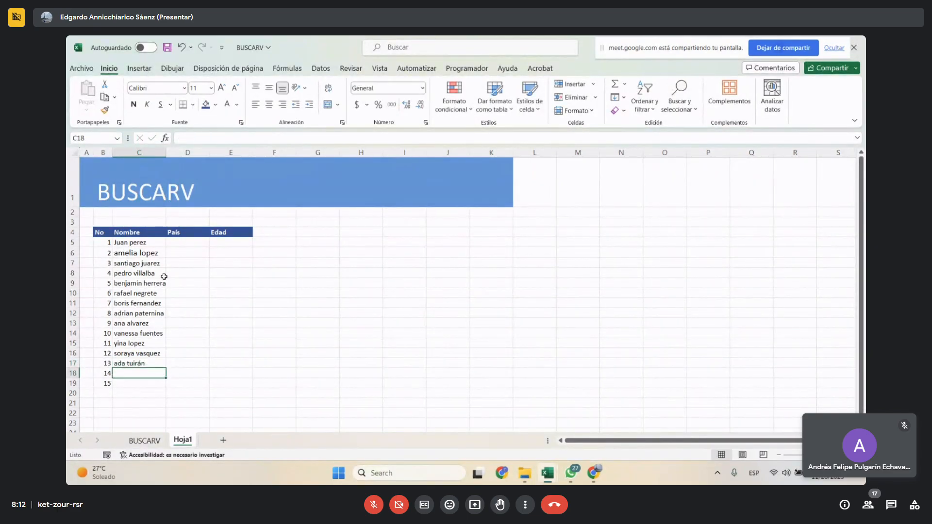
{"action": "type", "text": "ana ortiz"}
{"action": "key", "text": "Return"}
{"action": "type", "text": "lz"}
{"action": "type", "text": "uz"}
{"action": "type", "text": " velasquez"}
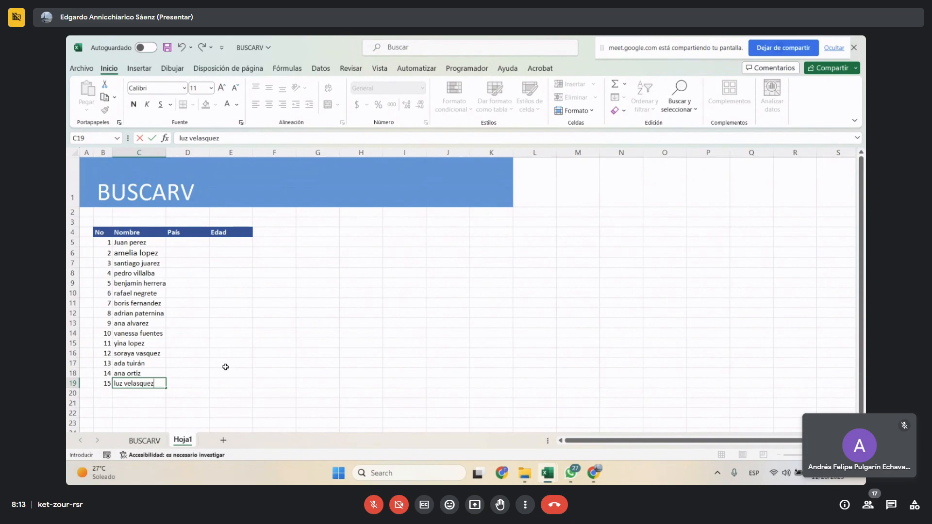
- Enter the countries brasil, uruguay and francia under País in D5:D7
{"action": "left_click", "coordinate": [191, 243]}
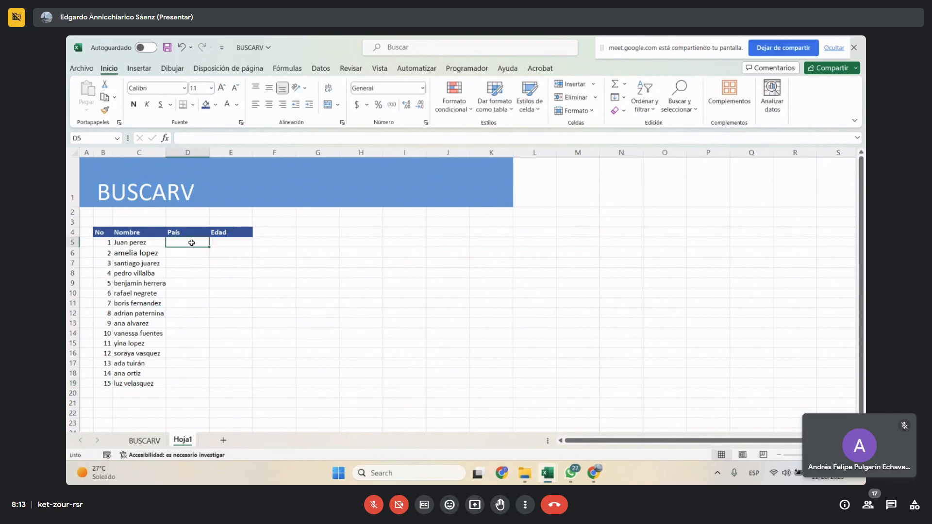
{"action": "type", "text": "brasil"}
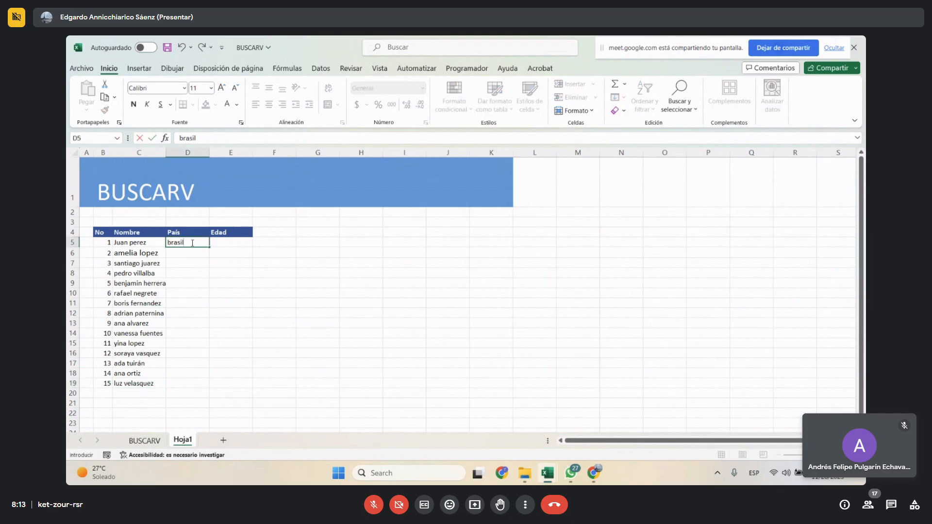
{"action": "key", "text": "Return"}
{"action": "type", "text": "urigua"}
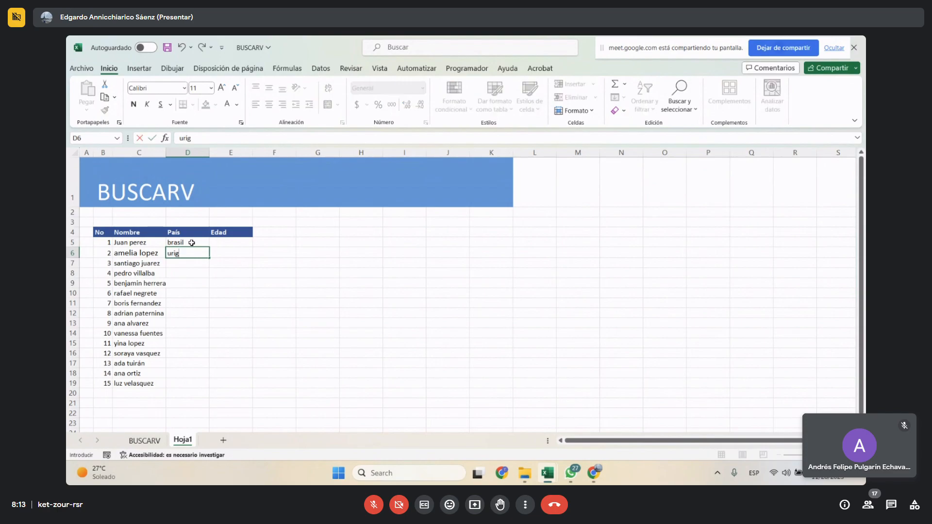
{"action": "key", "text": "BackSpace"}
{"action": "key", "text": "BackSpace"}
{"action": "key", "text": "BackSpace"}
{"action": "key", "text": "BackSpace"}
{"action": "type", "text": "uguay"}
{"action": "key", "text": "Return"}
{"action": "type", "text": "francia"}
{"action": "key", "text": "Return"}
- Enter the countries colombia, argentina, colombia and chile under País in D8:D11
{"action": "type", "text": "colombia"}
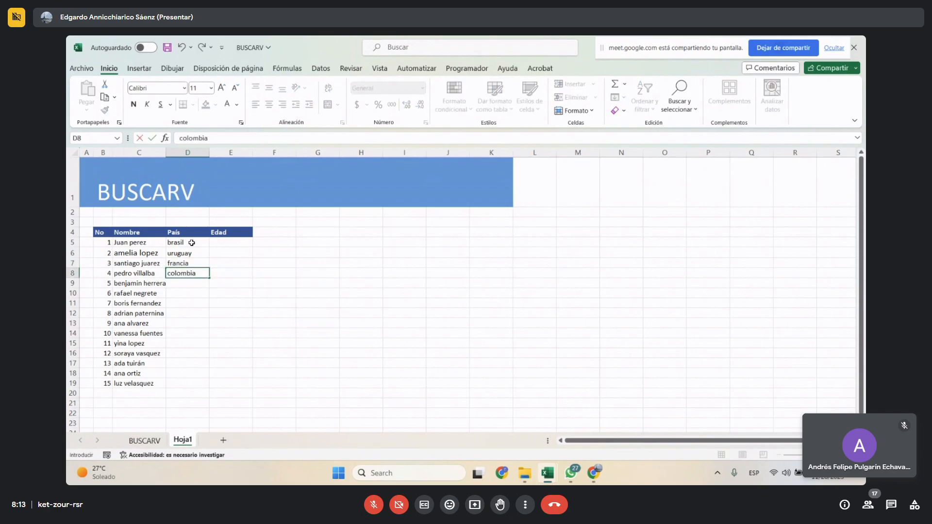
{"action": "key", "text": "Return"}
{"action": "type", "text": "argentina"}
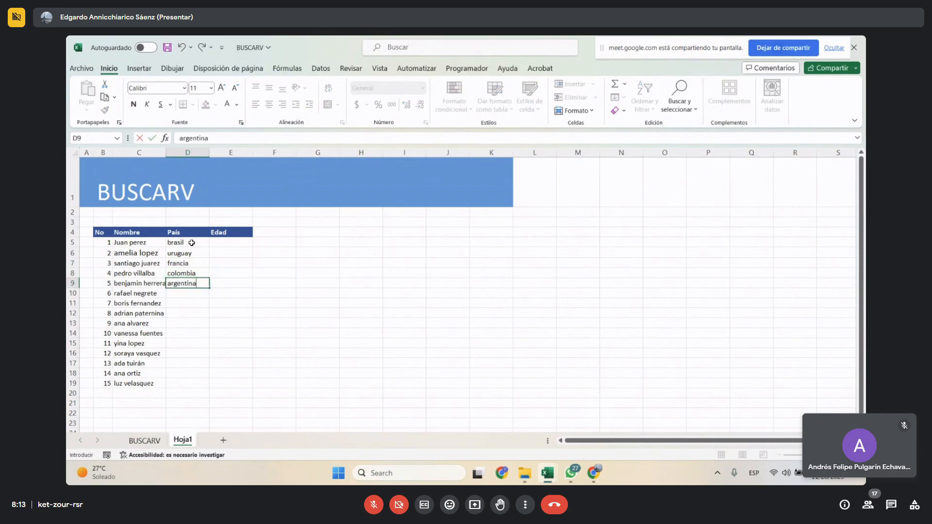
{"action": "key", "text": "Return"}
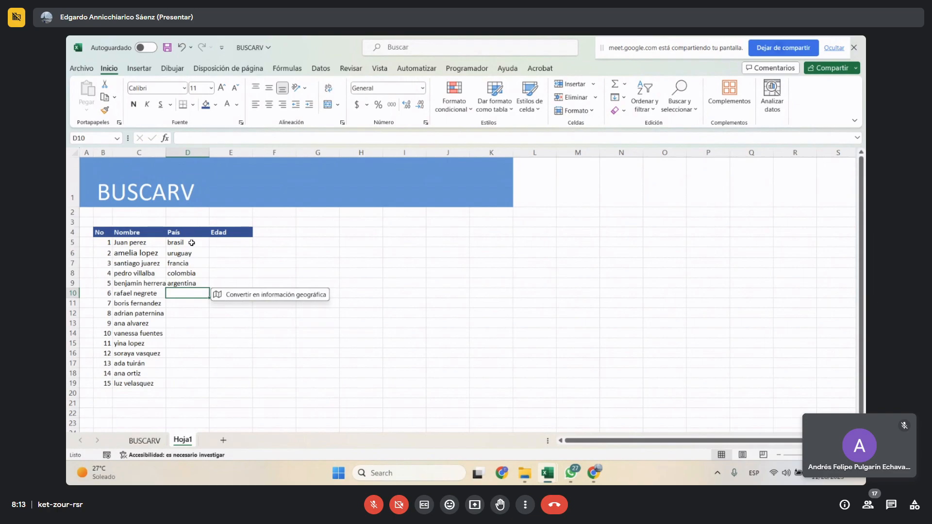
{"action": "type", "text": "colombia"}
{"action": "key", "text": "Return"}
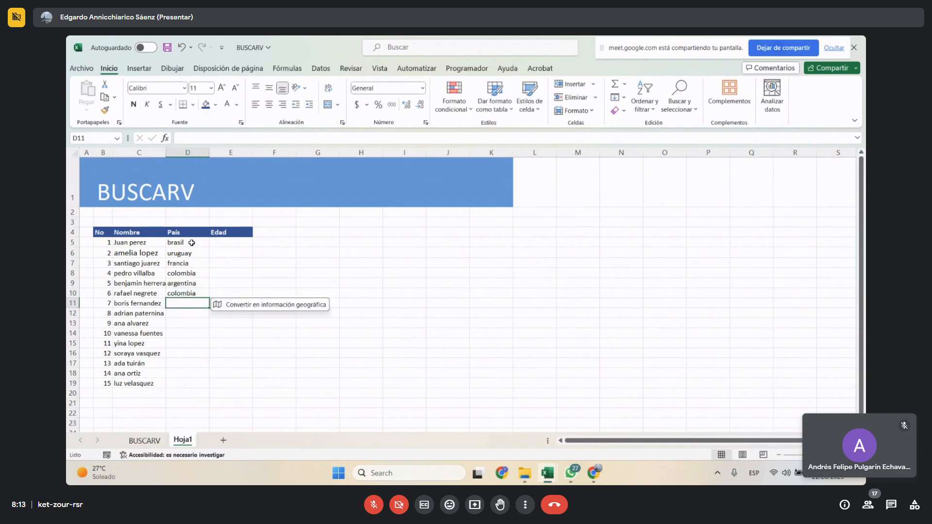
{"action": "type", "text": "chile"}
{"action": "key", "text": "Return"}
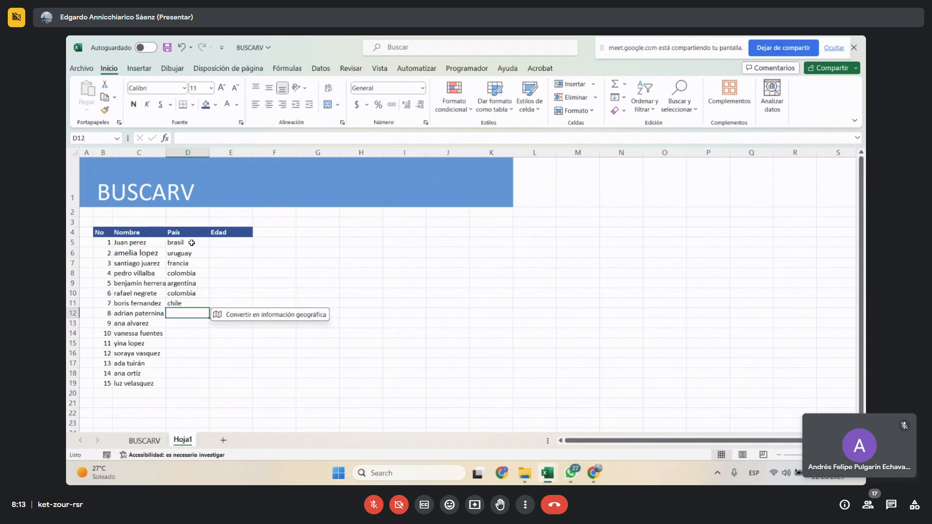
- Enter the countries canadá, brasil and noruega under País in D12:D14
{"action": "type", "text": "canadá"}
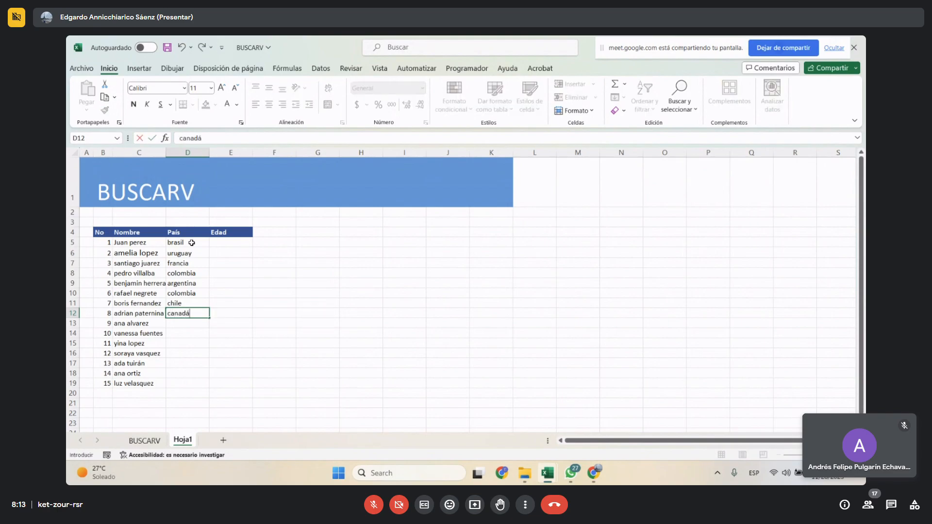
{"action": "key", "text": "Return"}
{"action": "type", "text": "brasil"}
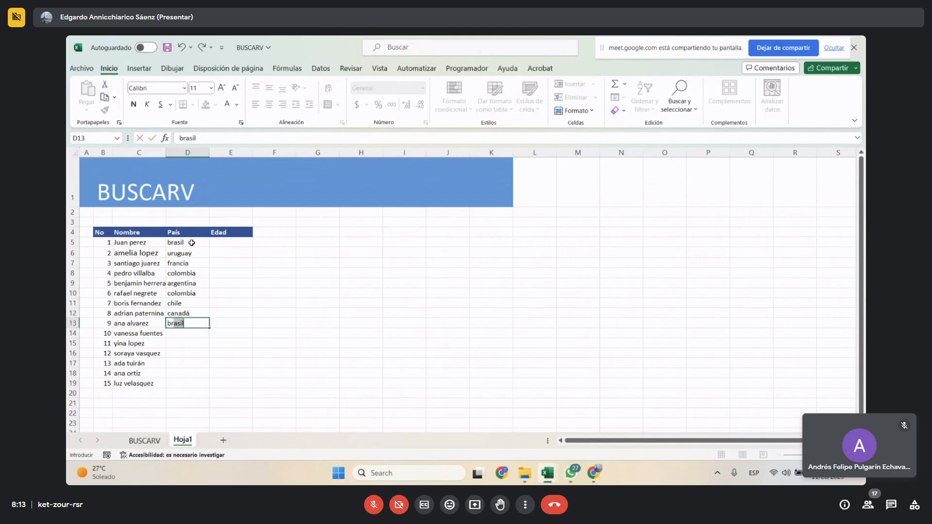
{"action": "key", "text": "Return"}
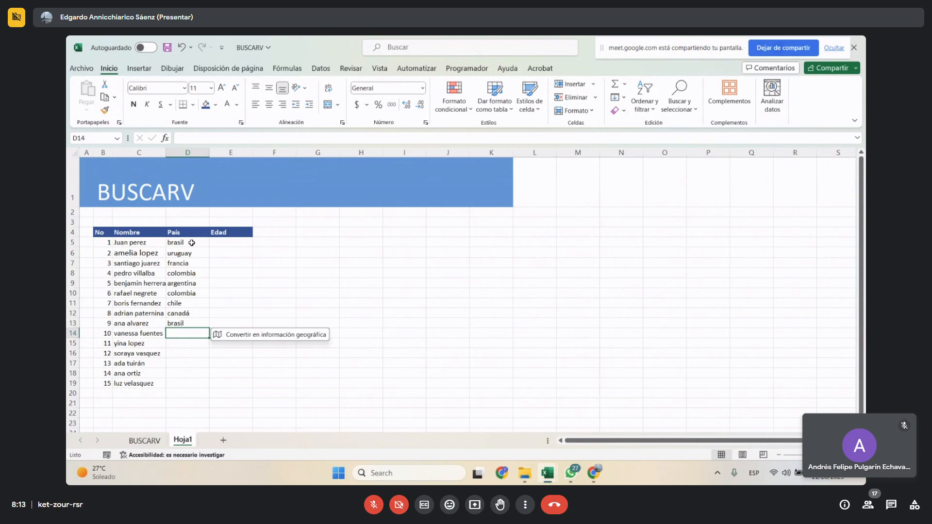
{"action": "type", "text": "noruega"}
{"action": "key", "text": "Return"}
- Enter the countries dinamarca and rusia under País in D15:D16
{"action": "type", "text": "a"}
{"action": "key", "text": "BackSpace"}
{"action": "key", "text": "BackSpace"}
{"action": "type", "text": "dina"}
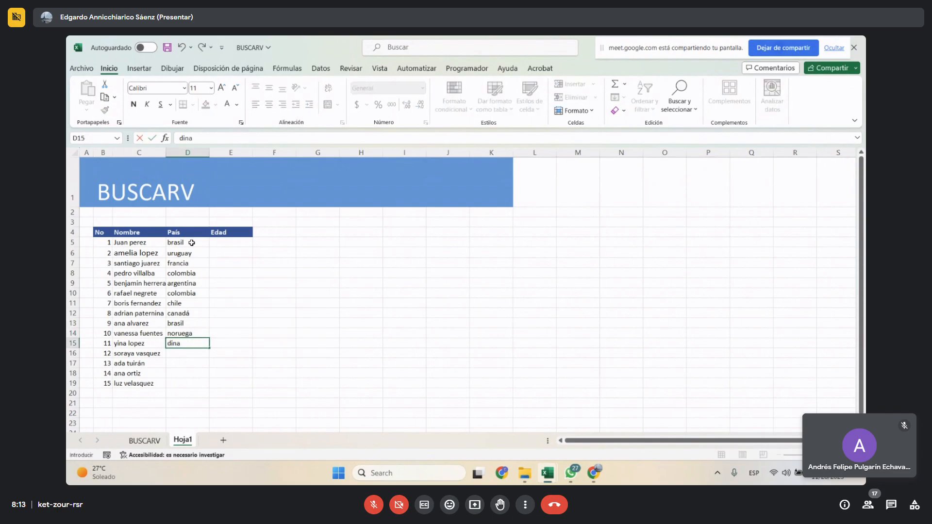
{"action": "type", "text": "marca"}
{"action": "key", "text": "Return"}
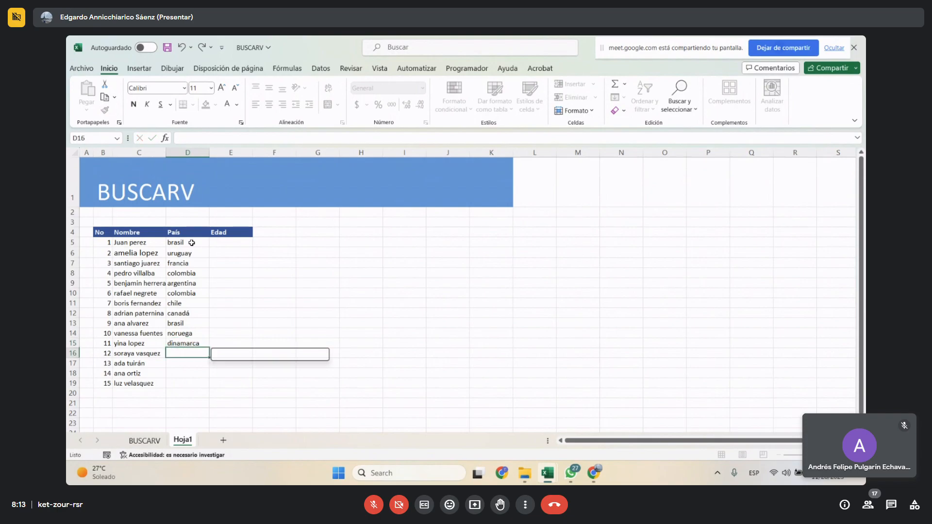
{"action": "type", "text": "rusia"}
{"action": "key", "text": "Return"}
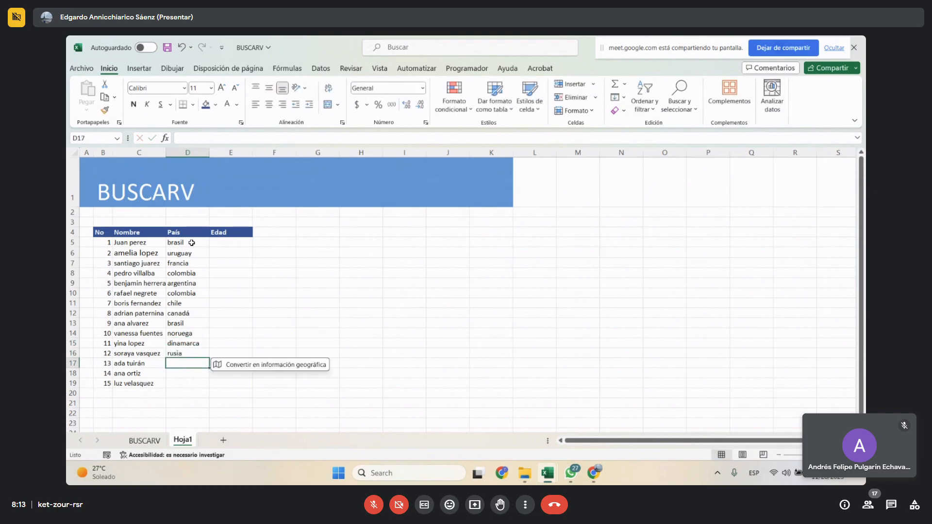
- Complete the País column with chipre, japón and tailandia in D17:D19
{"action": "type", "text": "chipre"}
{"action": "key", "text": "Return"}
{"action": "type", "text": "jap"}
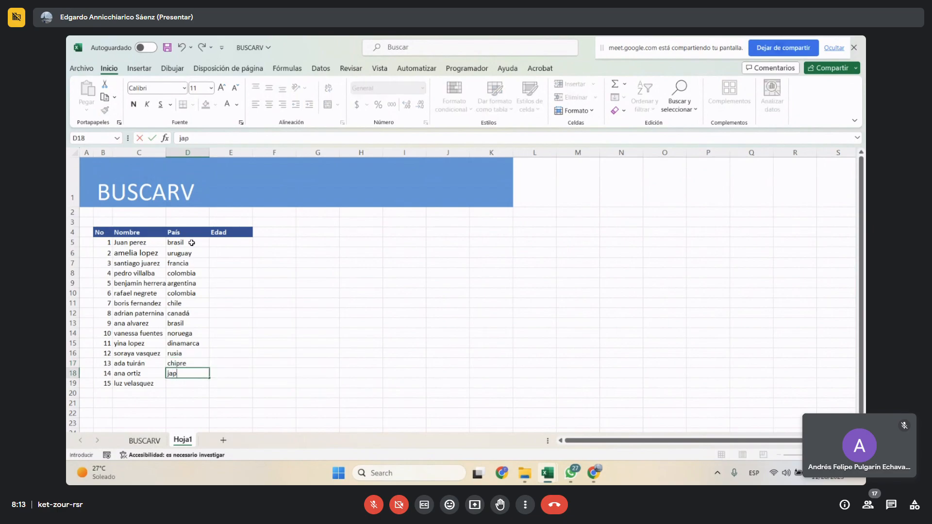
{"action": "type", "text": "ón"}
{"action": "key", "text": "Return"}
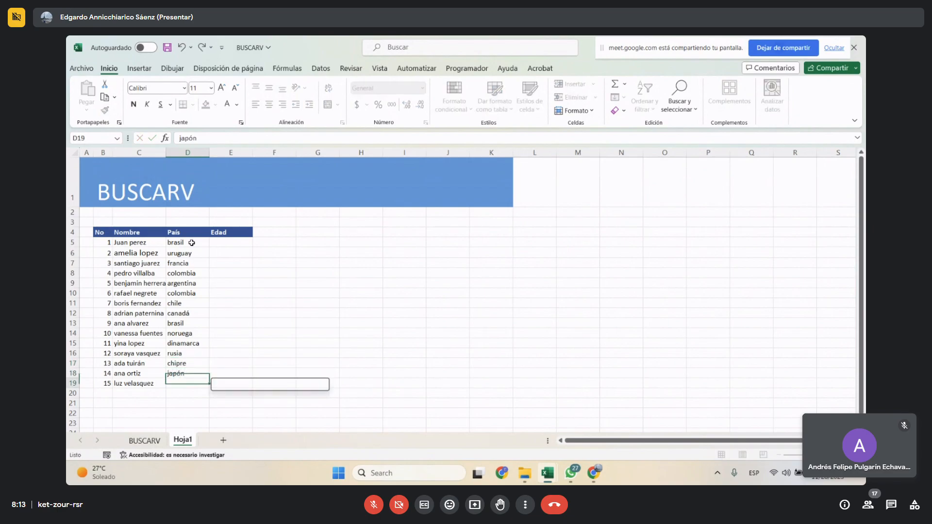
{"action": "type", "text": "tailandoa"}
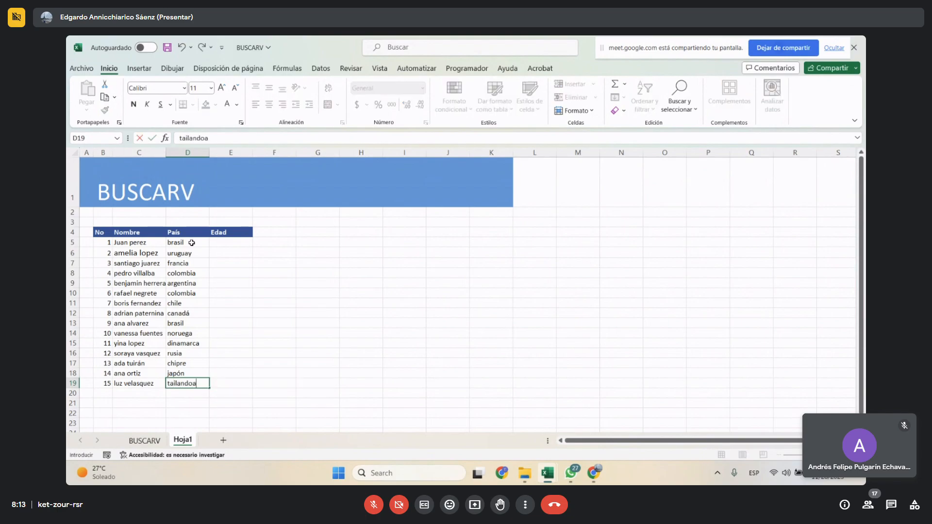
{"action": "key", "text": "BackSpace"}
{"action": "key", "text": "BackSpace"}
{"action": "type", "text": "ia"}
- Enter the ages 18, 25, 65, 38 and 59 under Edad in E5:E9
{"action": "left_click", "coordinate": [237, 245]}
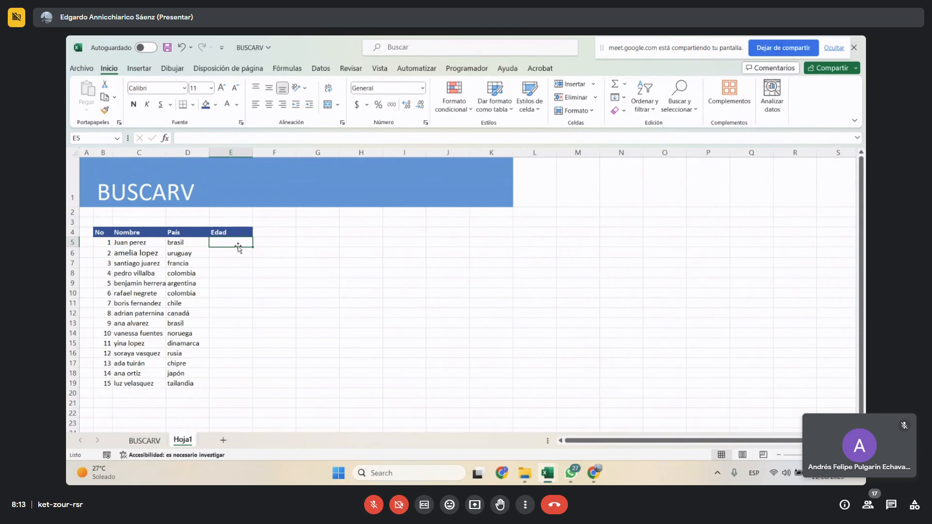
{"action": "type", "text": "18"}
{"action": "key", "text": "Return"}
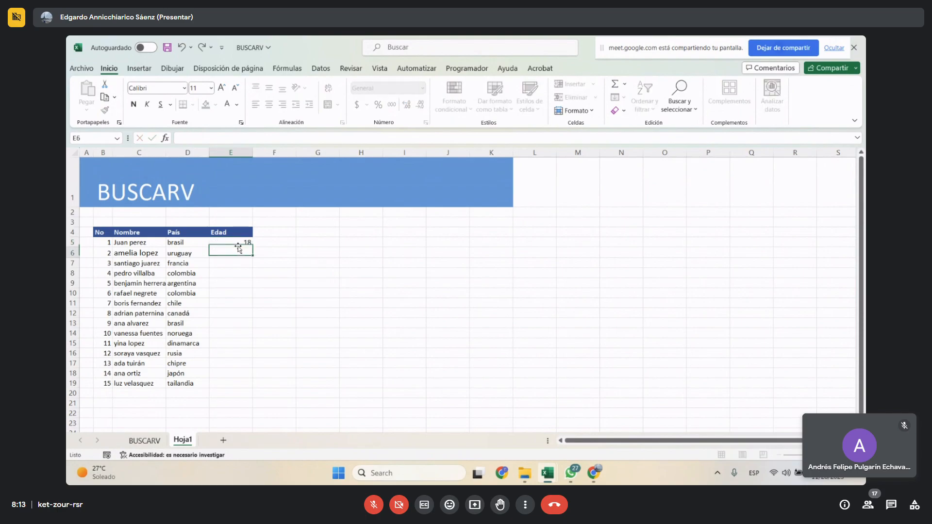
{"action": "type", "text": "25"}
{"action": "key", "text": "Return"}
{"action": "type", "text": "65"}
{"action": "key", "text": "Return"}
{"action": "type", "text": "38"}
{"action": "key", "text": "Return"}
{"action": "type", "text": "59"}
{"action": "key", "text": "Return"}
- Enter the ages 45, 75, 25, 12 and 13 under Edad in E10:E14
{"action": "type", "text": "45"}
{"action": "key", "text": "Return"}
{"action": "type", "text": "75"}
{"action": "key", "text": "Return"}
{"action": "type", "text": "25"}
{"action": "key", "text": "Return"}
{"action": "type", "text": "12"}
{"action": "key", "text": "Return"}
{"action": "type", "text": "13"}
{"action": "key", "text": "Return"}
- Complete the Edad column with the ages 8, 90, 74, 50 and 39 in E15:E19
{"action": "type", "text": "8"}
{"action": "key", "text": "Return"}
{"action": "type", "text": "90"}
{"action": "key", "text": "Return"}
{"action": "type", "text": "74"}
{"action": "key", "text": "Return"}
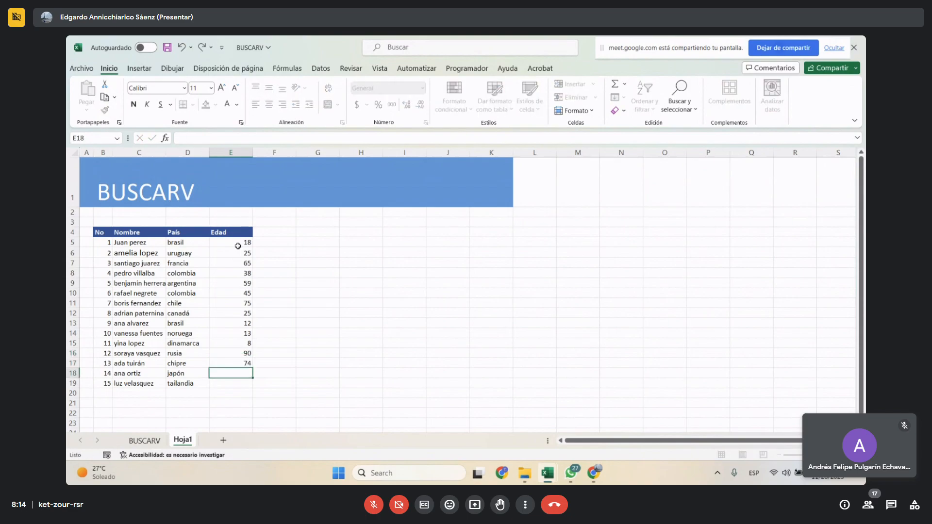
{"action": "type", "text": "50"}
{"action": "key", "text": "Return"}
{"action": "type", "text": "39"}
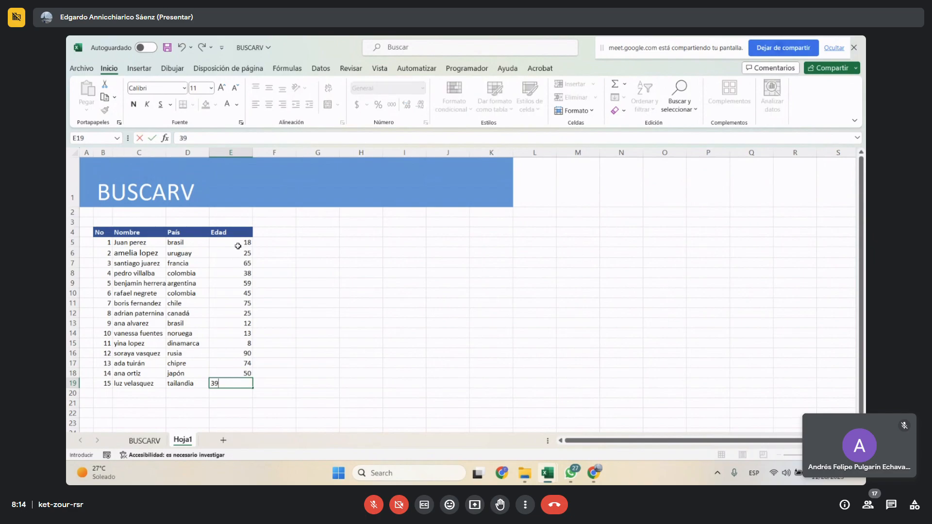
{"action": "left_click_drag", "start_coordinate": [371, 302], "coordinate": [384, 302]}
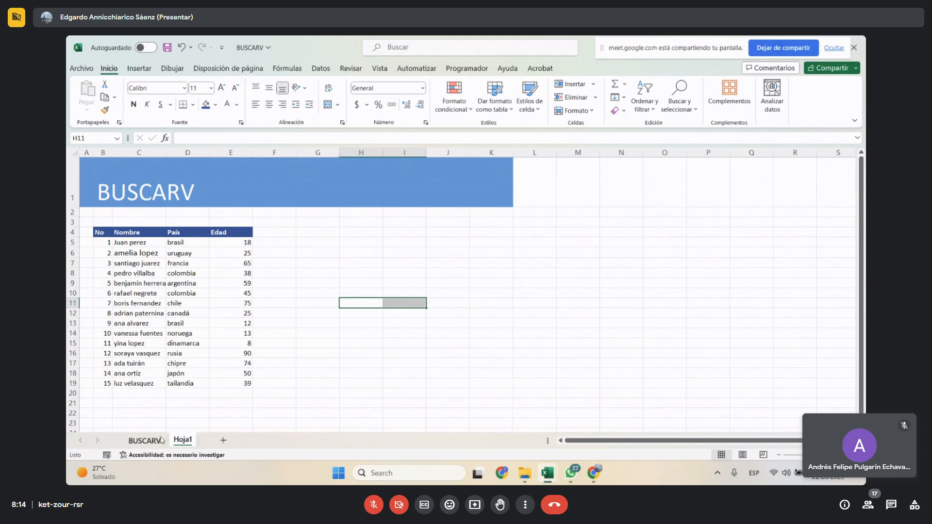
- Copy the header row B4:E4 on Hoja1 and paste it transposed into H4:H7
{"action": "left_click", "coordinate": [144, 440]}
{"action": "left_click", "coordinate": [183, 440]}
{"action": "left_click_drag", "start_coordinate": [102, 233], "coordinate": [228, 231]}
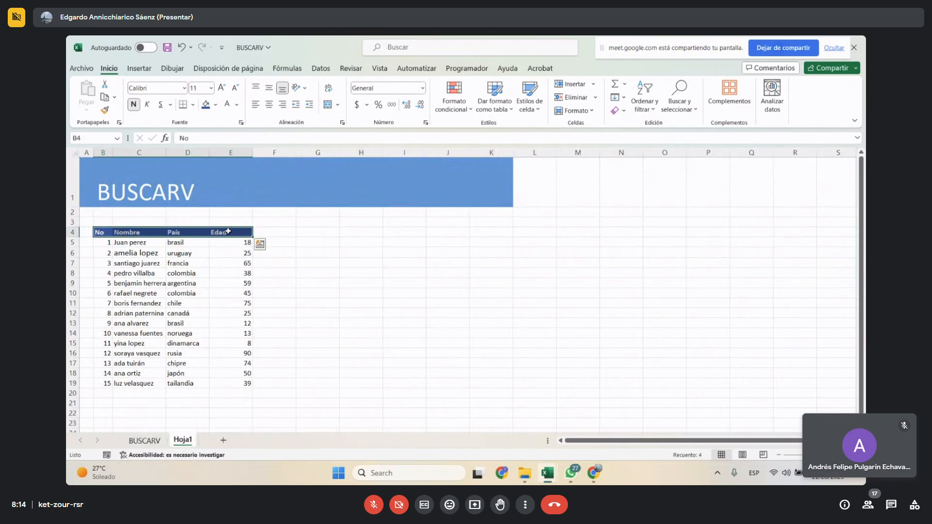
{"action": "key", "text": "ctrl+c"}
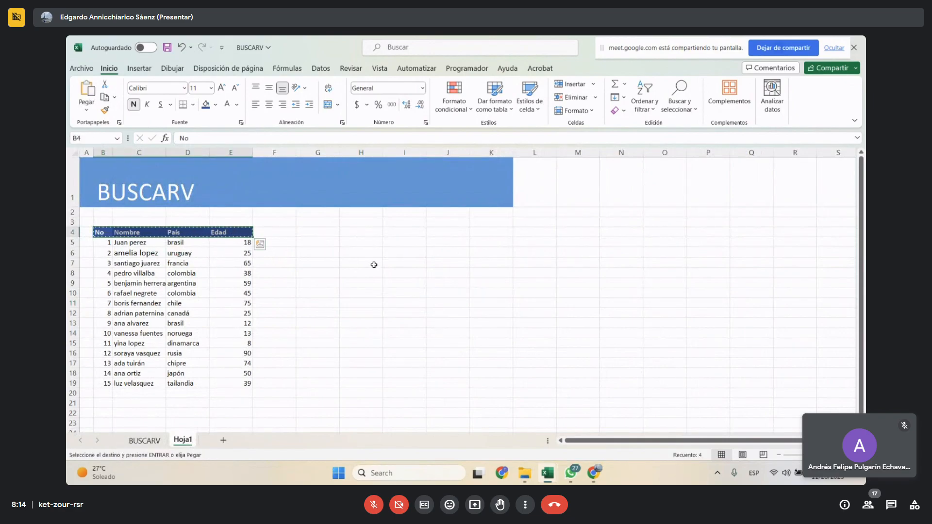
{"action": "left_click", "coordinate": [368, 233]}
{"action": "right_click", "coordinate": [369, 237]}
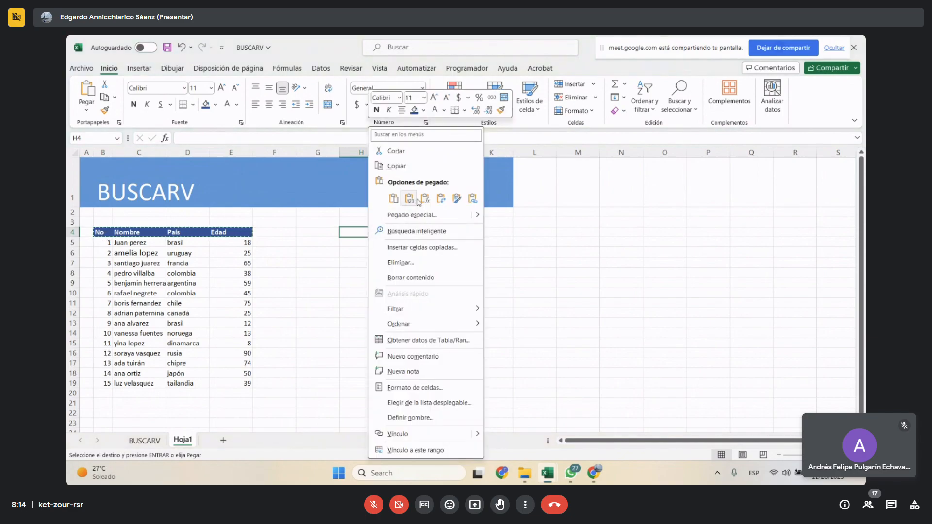
{"action": "left_click", "coordinate": [441, 199]}
{"action": "left_click", "coordinate": [375, 292]}
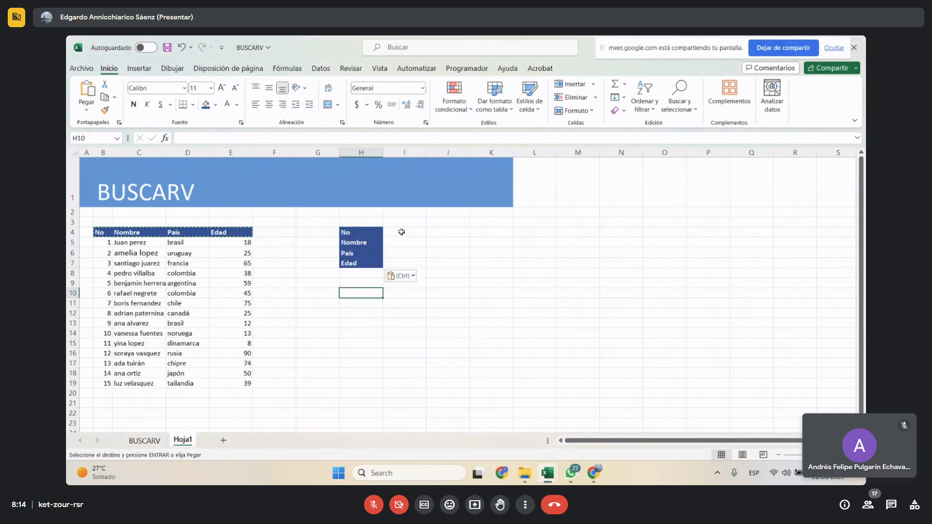
{"action": "key", "text": "Escape"}
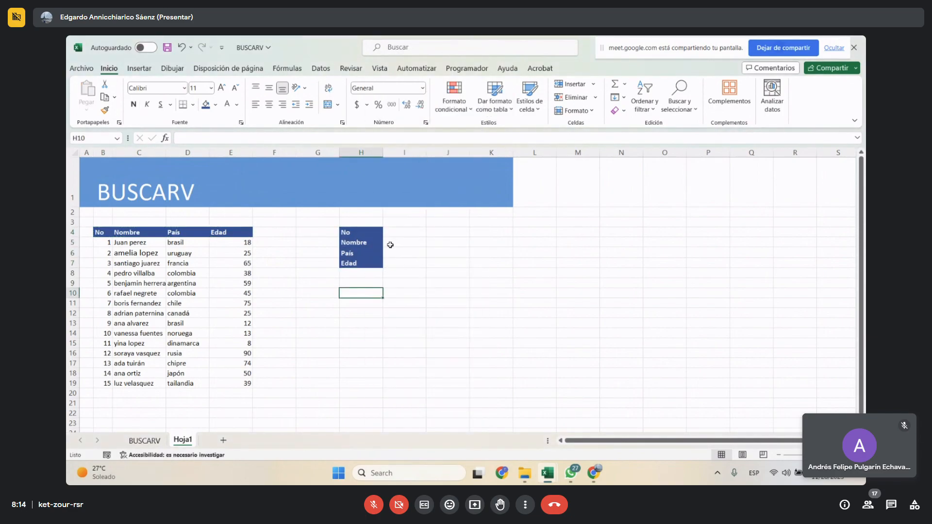
- Fill the lookup input cell I4 beside No with light green
{"action": "left_click", "coordinate": [400, 235]}
{"action": "left_click", "coordinate": [215, 105]}
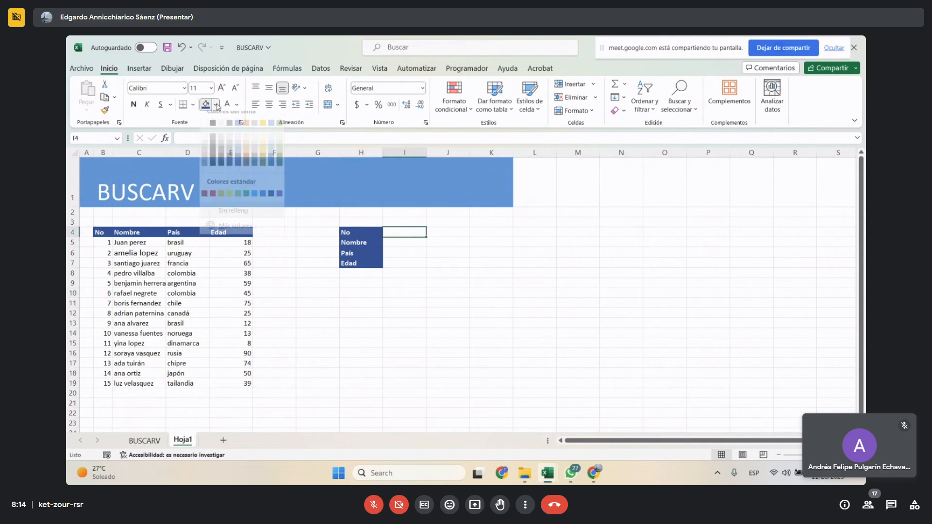
{"action": "left_click", "coordinate": [279, 147]}
{"action": "left_click_drag", "start_coordinate": [602, 311], "coordinate": [593, 314]}
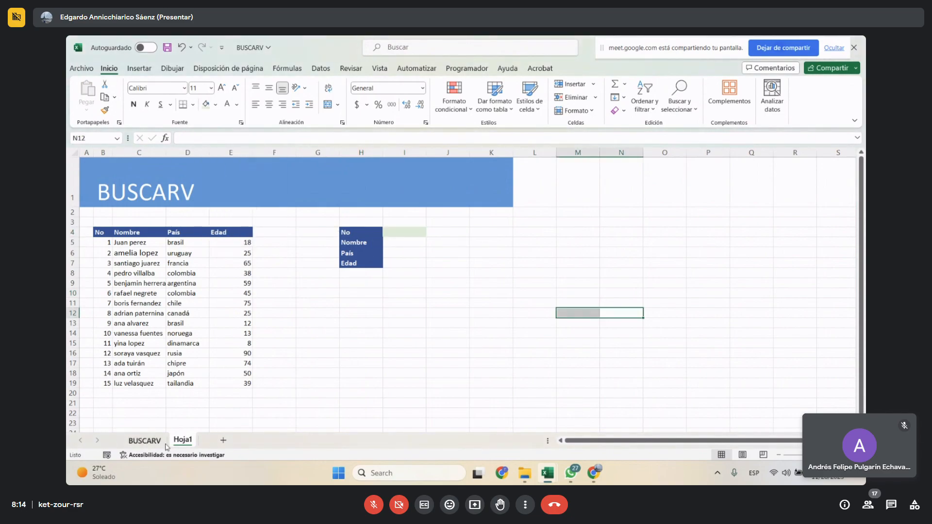
- Compare with the BUSCARV sheet and enter 8 as the No to look up in I4 of Hoja1
{"action": "left_click", "coordinate": [164, 443]}
{"action": "left_click", "coordinate": [185, 442]}
{"action": "left_click", "coordinate": [417, 321]}
{"action": "left_click", "coordinate": [404, 231]}
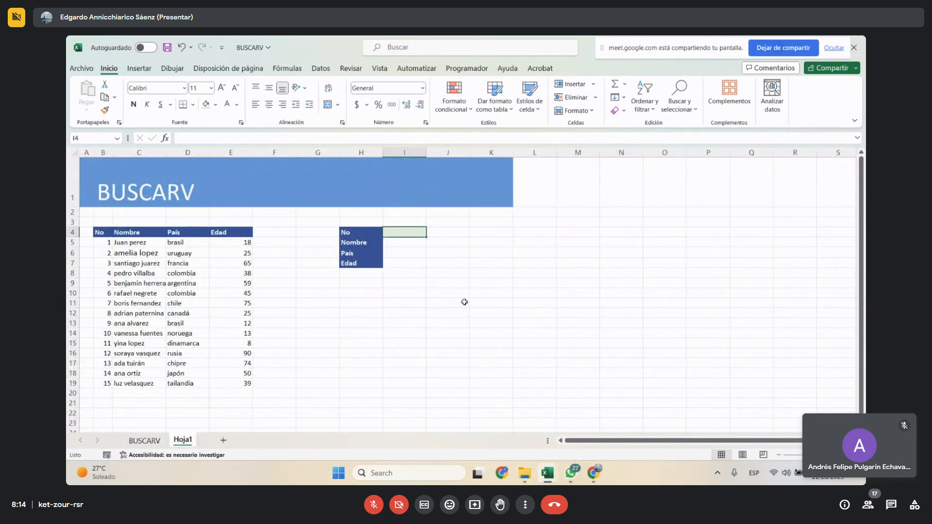
{"action": "type", "text": "8"}
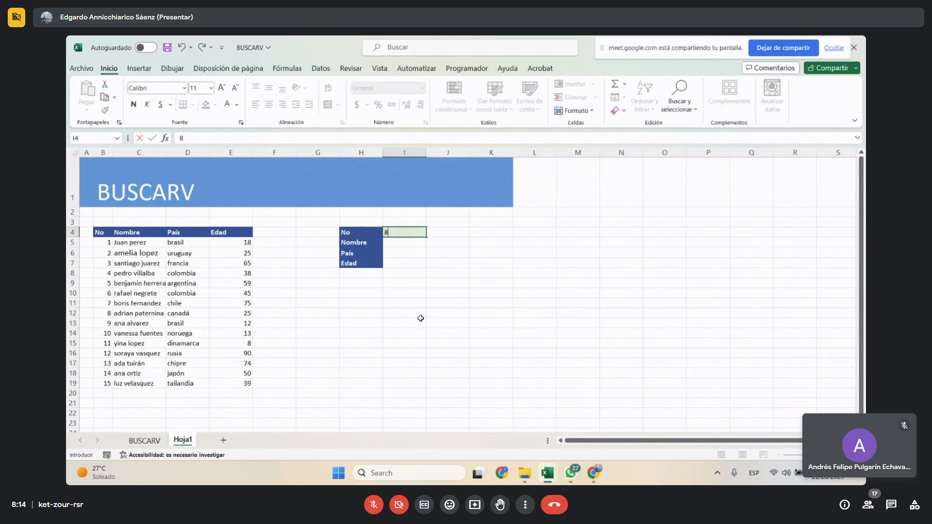
{"action": "left_click_drag", "start_coordinate": [421, 316], "coordinate": [418, 324]}
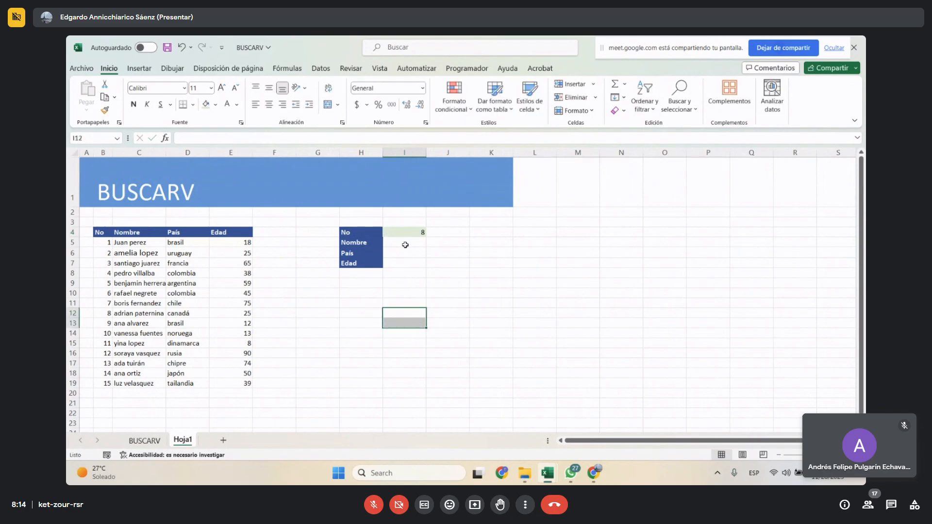
{"action": "left_click", "coordinate": [406, 245]}
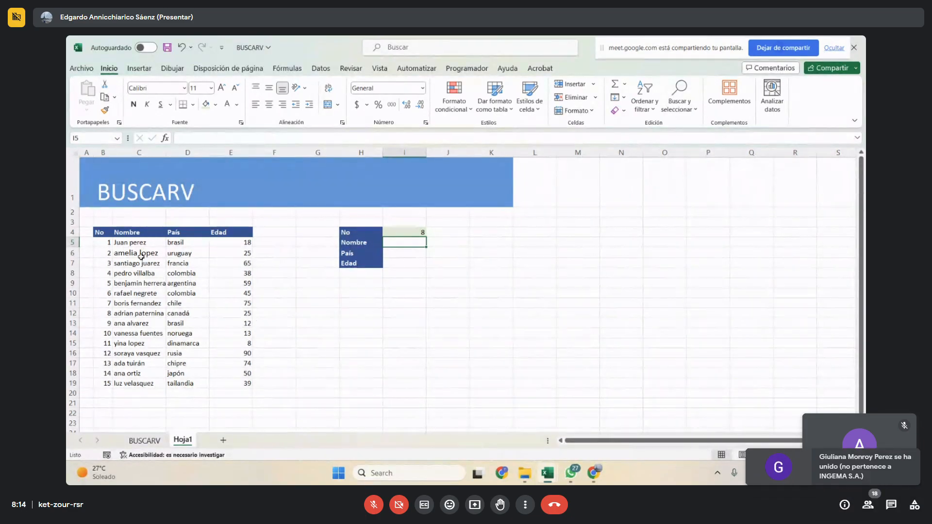
{"action": "left_click", "coordinate": [419, 255]}
{"action": "left_click", "coordinate": [408, 265]}
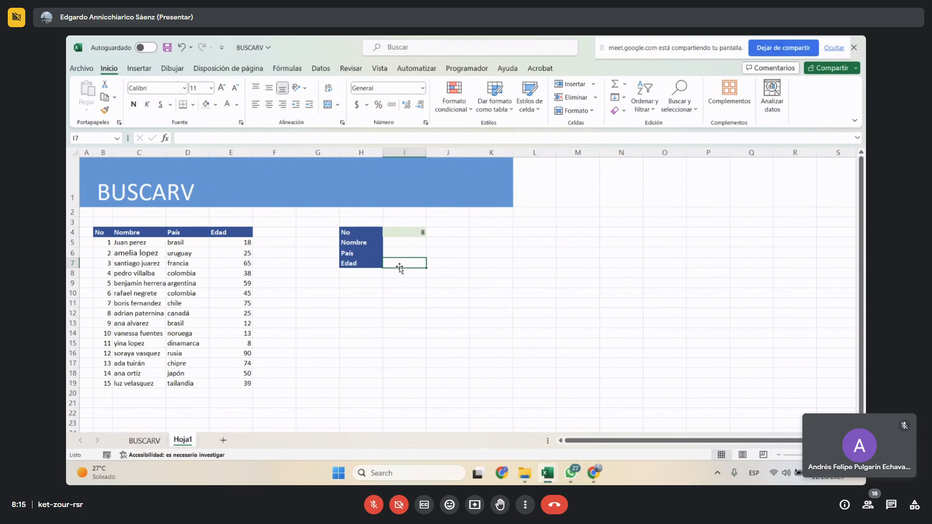
- Start a BUSCARV formula in I5 with the absolute reference $I$4 as the lookup value
{"action": "left_click", "coordinate": [404, 244]}
{"action": "type", "text": "="}
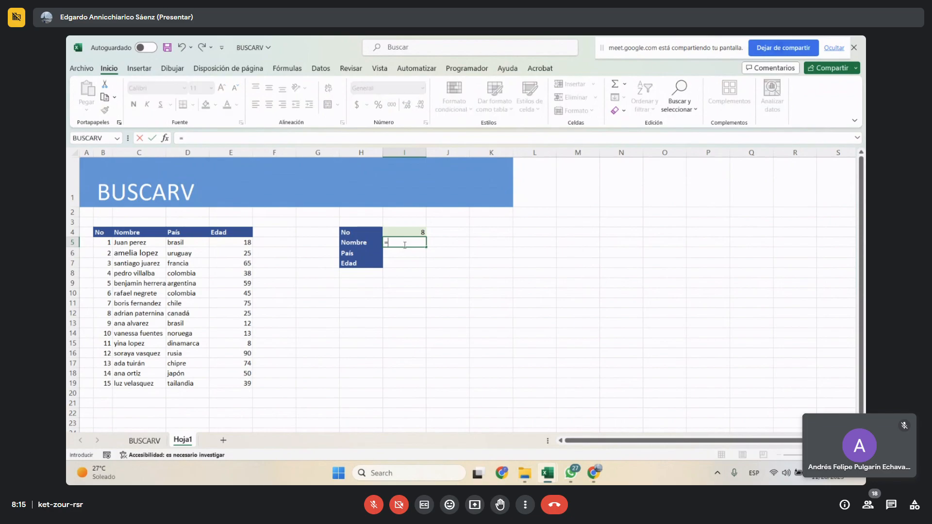
{"action": "type", "text": "busc"}
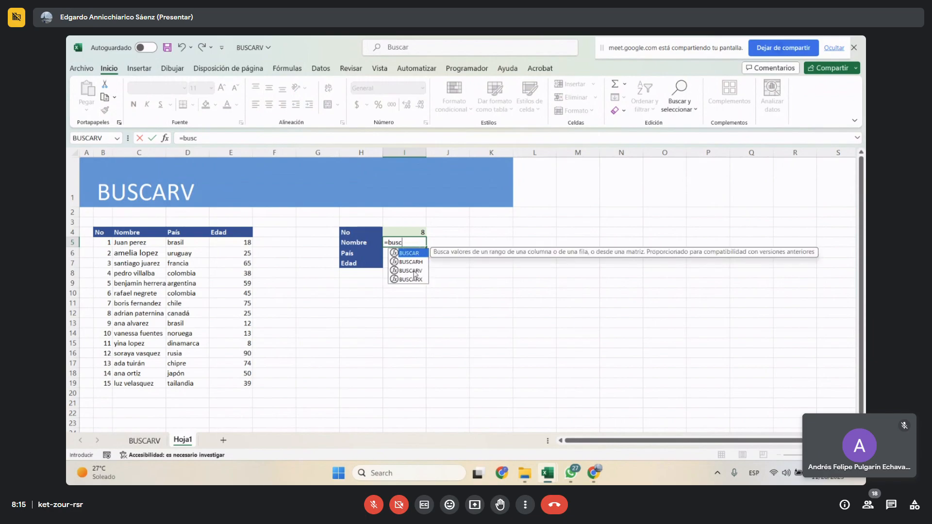
{"action": "double_click", "coordinate": [410, 271]}
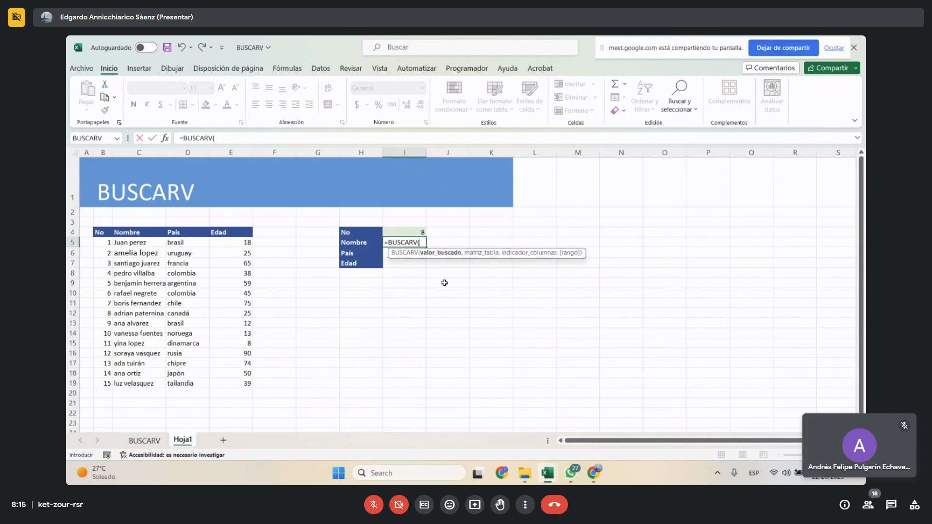
{"action": "left_click", "coordinate": [407, 232]}
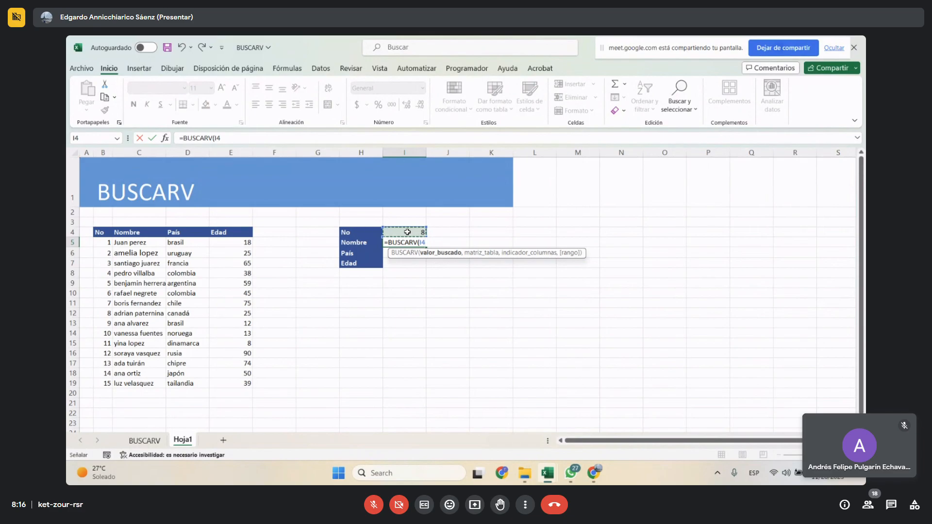
{"action": "key", "text": "F4"}
{"action": "type", "text": ","}
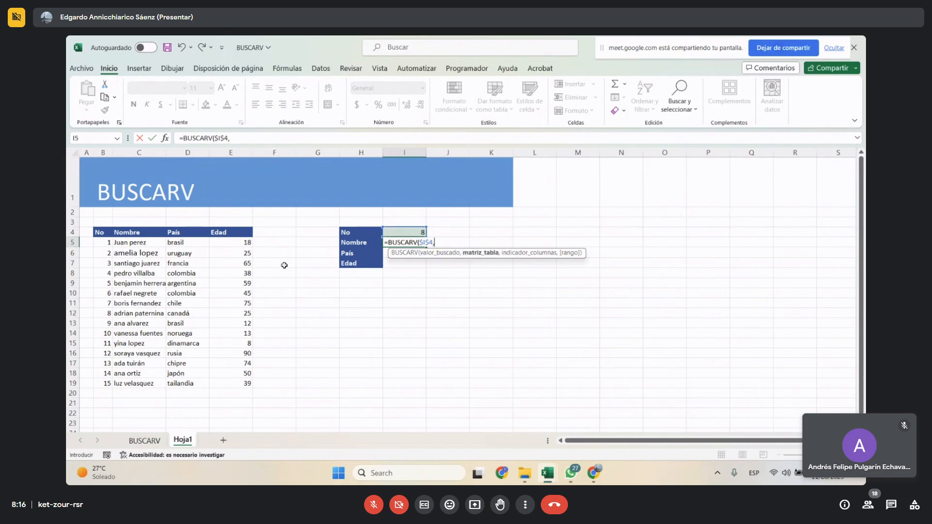
- Complete the I5 BUSCARV formula with table range $B$4:$E$19, column 2 and exact match FALSO
{"action": "left_click_drag", "start_coordinate": [101, 237], "coordinate": [248, 384]}
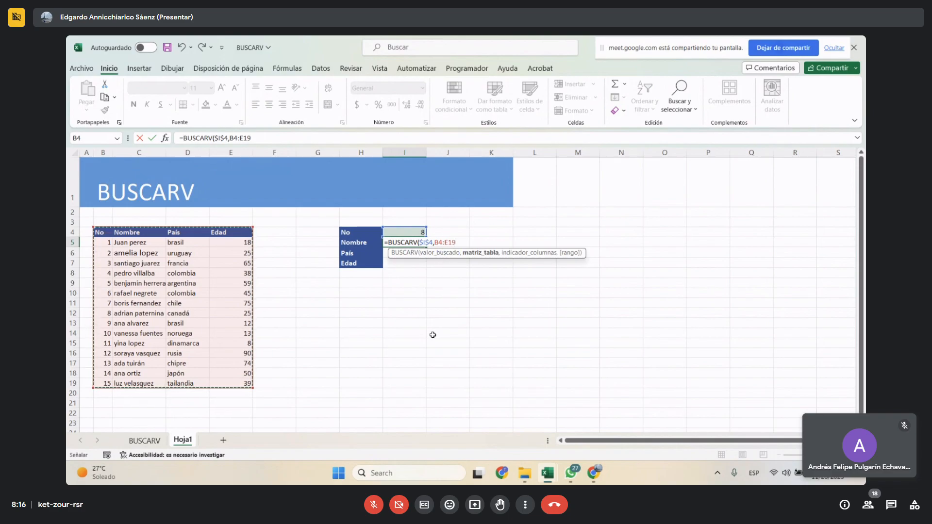
{"action": "key", "text": "F4"}
{"action": "type", "text": ","}
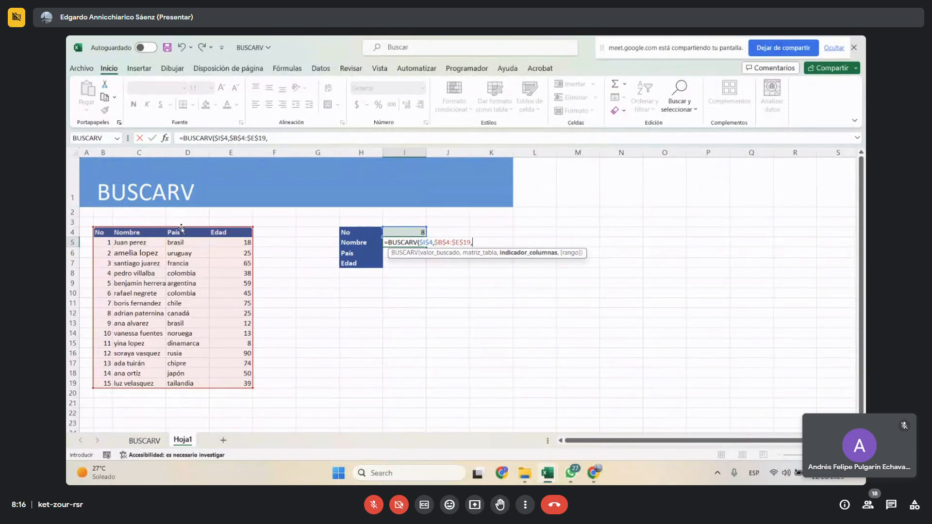
{"action": "type", "text": "2,"}
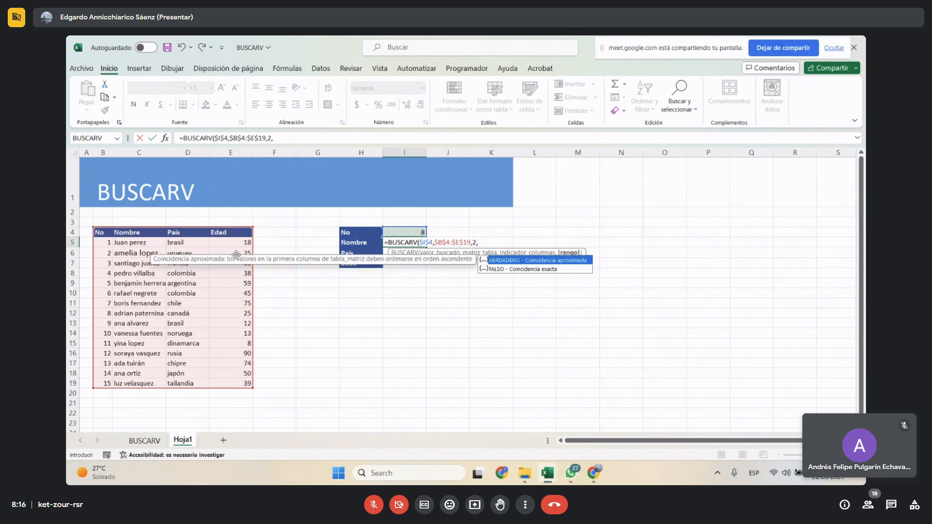
{"action": "double_click", "coordinate": [498, 269]}
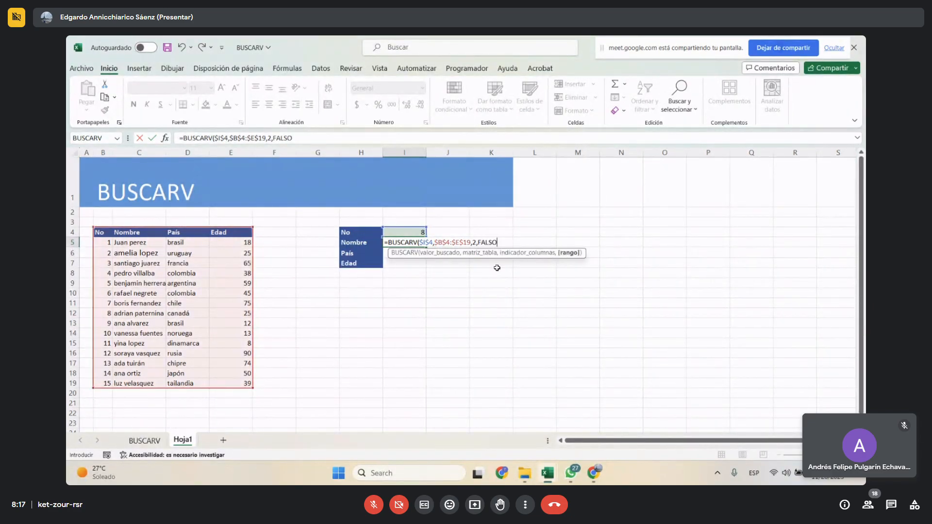
{"action": "type", "text": ")"}
{"action": "key", "text": "Return"}
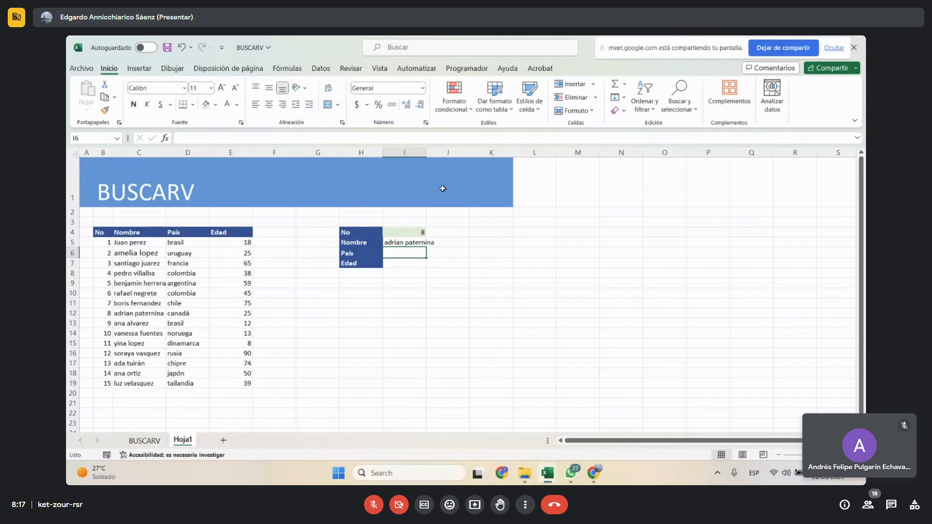
- Widen column I to fit the full name and fill the I5 formula down to I6:I7
{"action": "left_click_drag", "start_coordinate": [426, 153], "coordinate": [446, 152]}
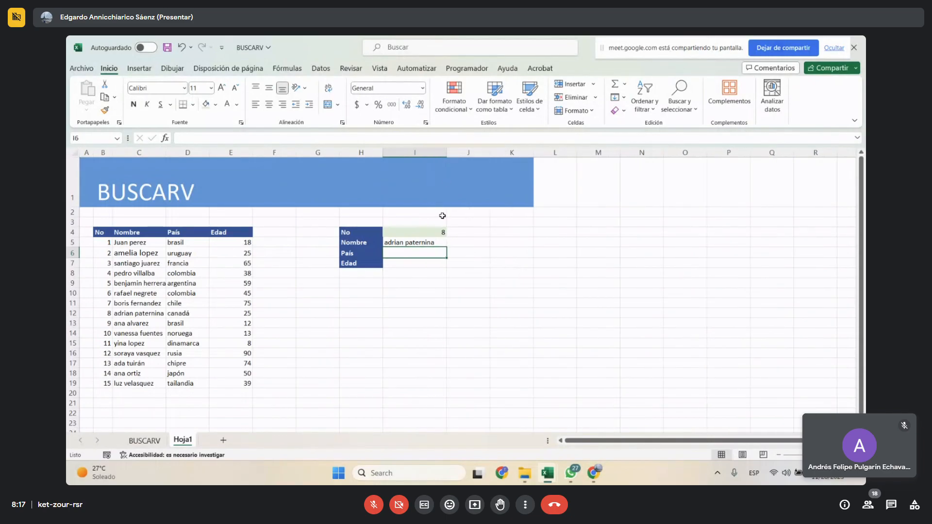
{"action": "left_click", "coordinate": [428, 243]}
{"action": "left_click_drag", "start_coordinate": [446, 248], "coordinate": [445, 268]}
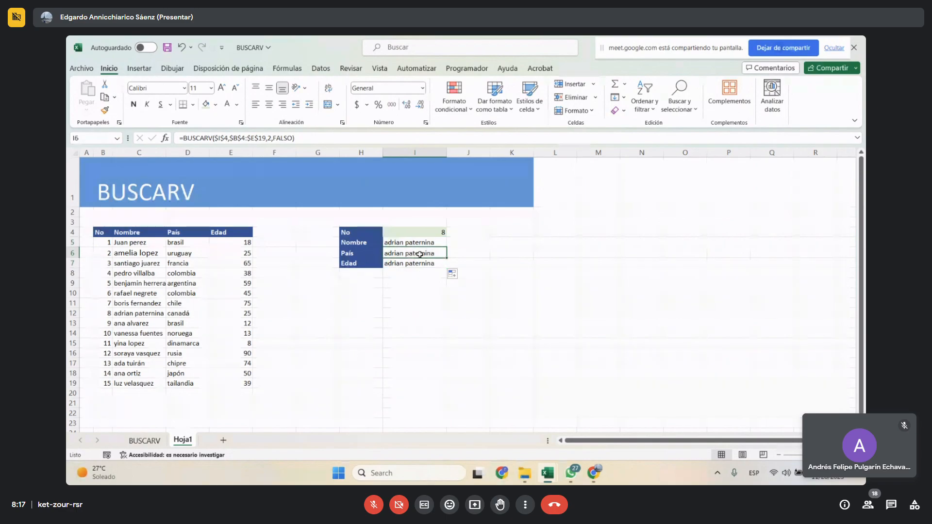
- Change the column index in the País formula in I6 to 3
{"action": "double_click", "coordinate": [420, 253]}
{"action": "left_click", "coordinate": [476, 253]}
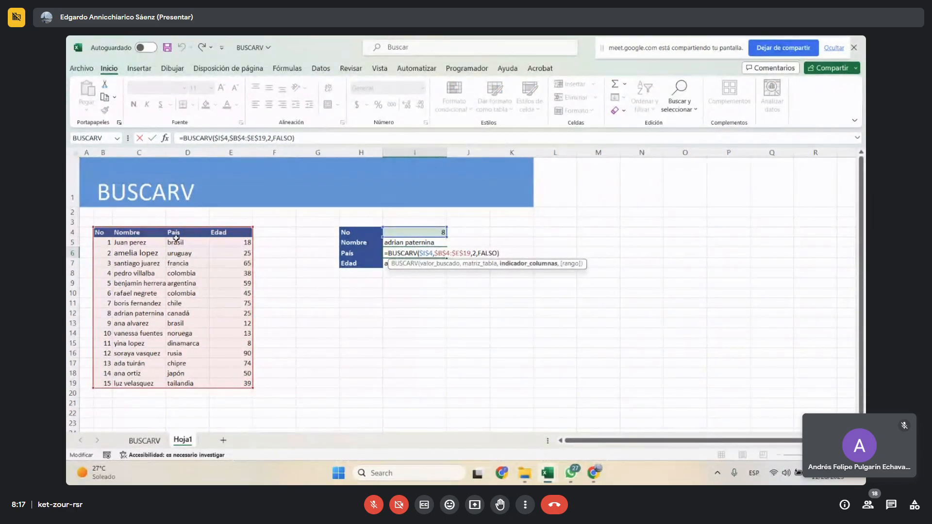
{"action": "key", "text": "BackSpace"}
{"action": "type", "text": "3"}
{"action": "key", "text": "Return"}
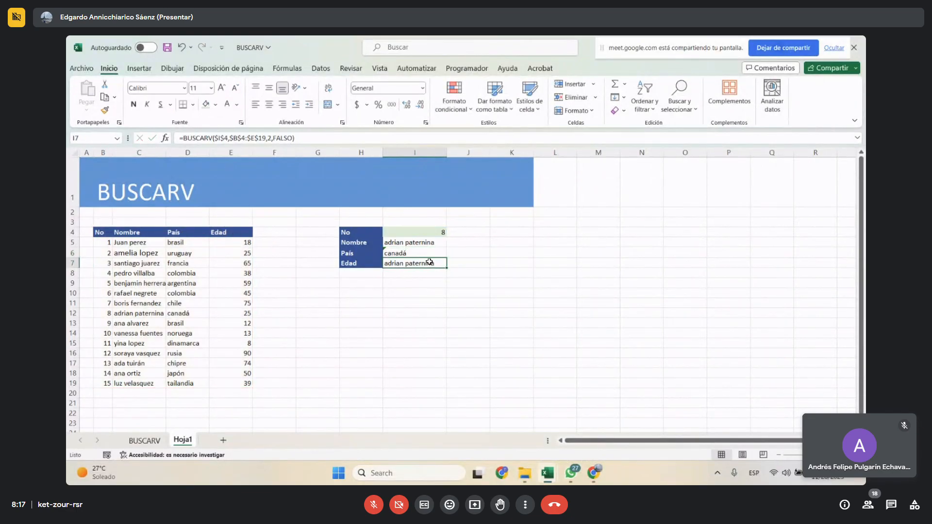
- Change the column index in the Edad formula in I7 to 4
{"action": "double_click", "coordinate": [429, 263]}
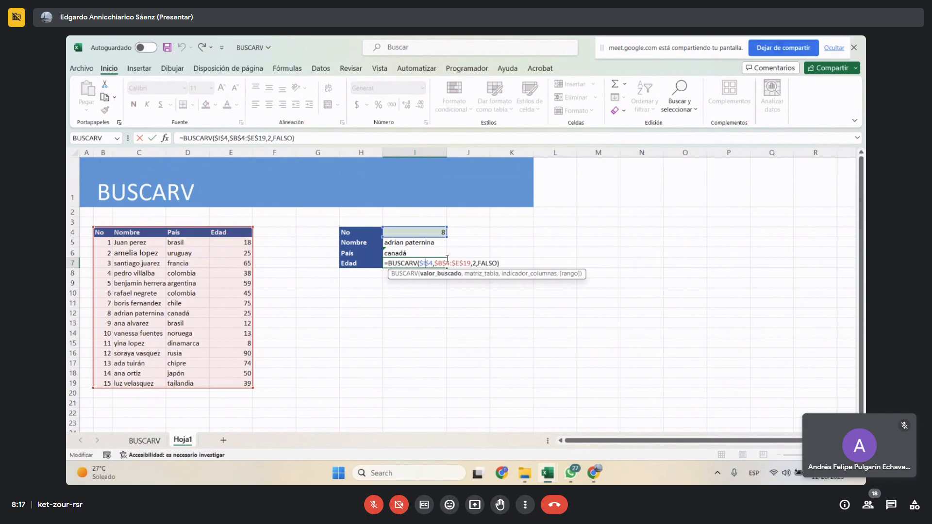
{"action": "left_click", "coordinate": [472, 262]}
{"action": "left_click", "coordinate": [476, 262]}
{"action": "key", "text": "BackSpace"}
{"action": "type", "text": "4"}
{"action": "key", "text": "Return"}
{"action": "left_click", "coordinate": [441, 321]}
- Test the lookup formulas by entering 7, 8 and 23 in turn as the No in I4
{"action": "left_click", "coordinate": [425, 232]}
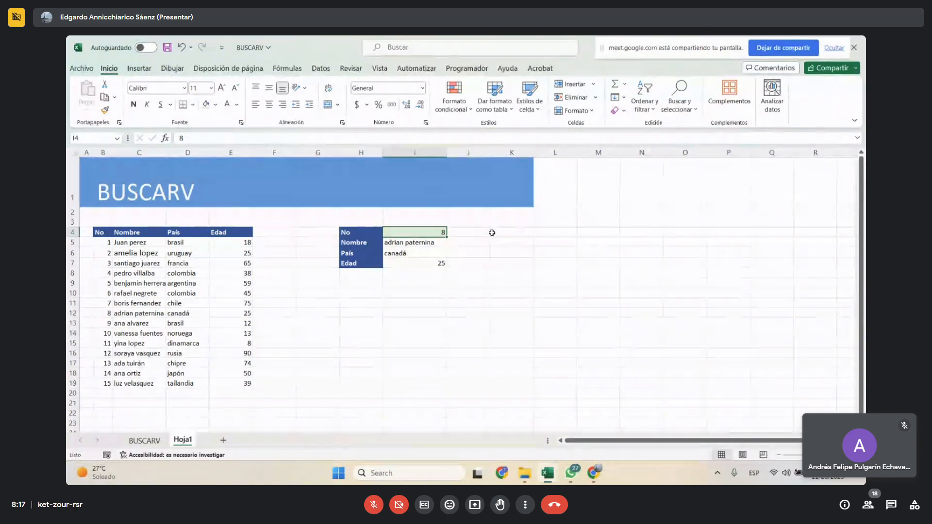
{"action": "type", "text": "7"}
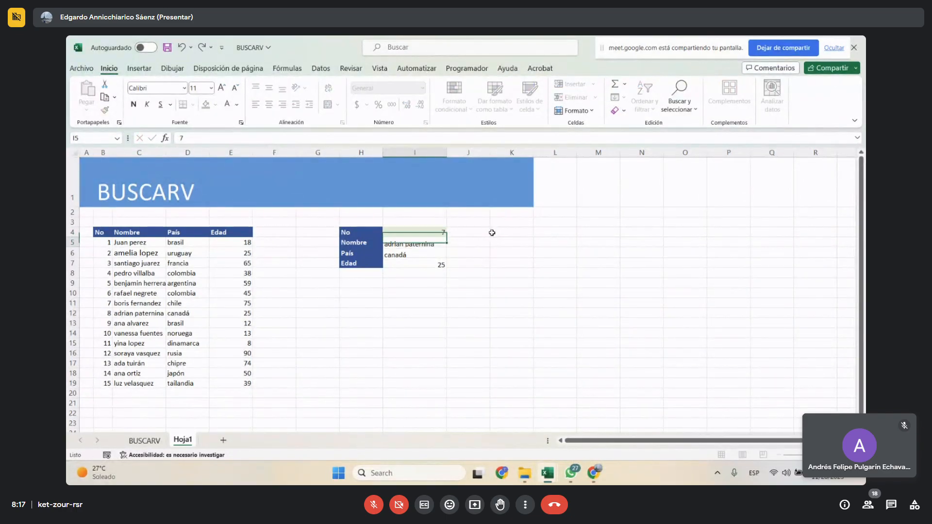
{"action": "key", "text": "Return"}
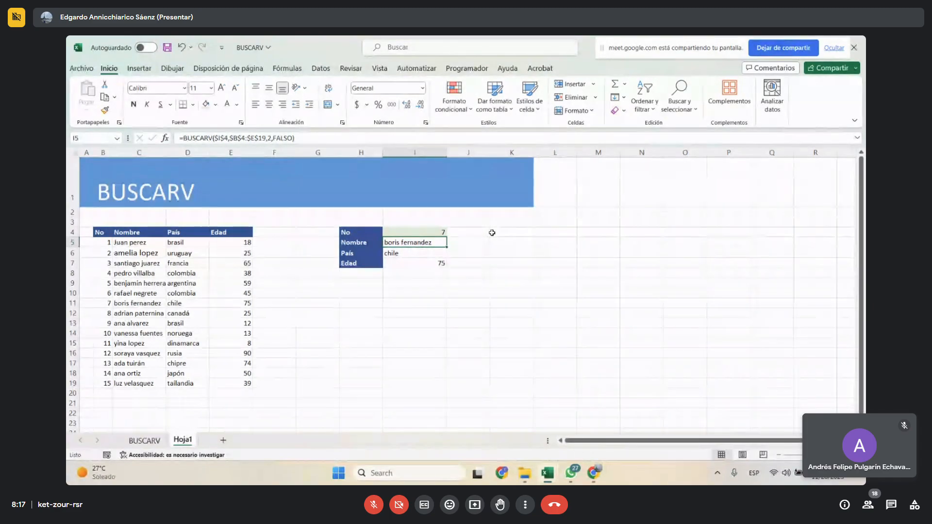
{"action": "key", "text": "Up"}
{"action": "type", "text": "8"}
{"action": "key", "text": "Return"}
{"action": "key", "text": "Up"}
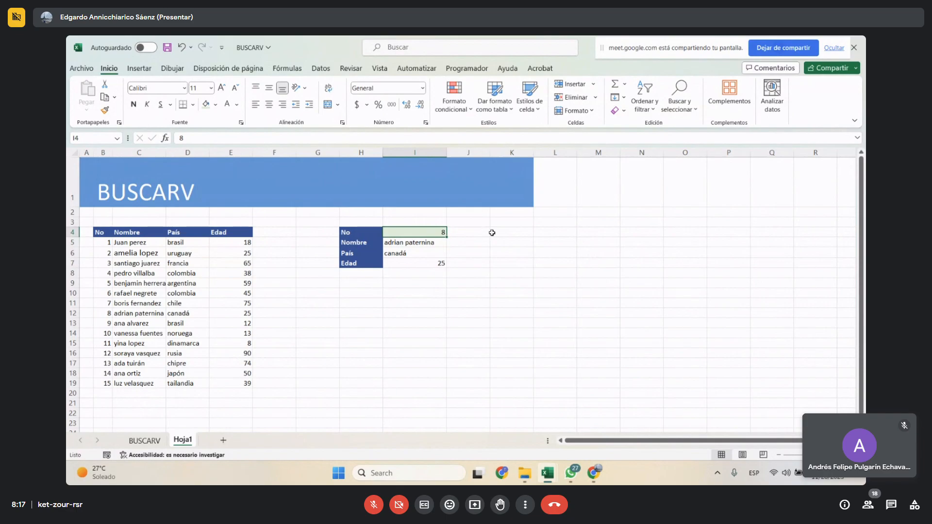
{"action": "type", "text": "23"}
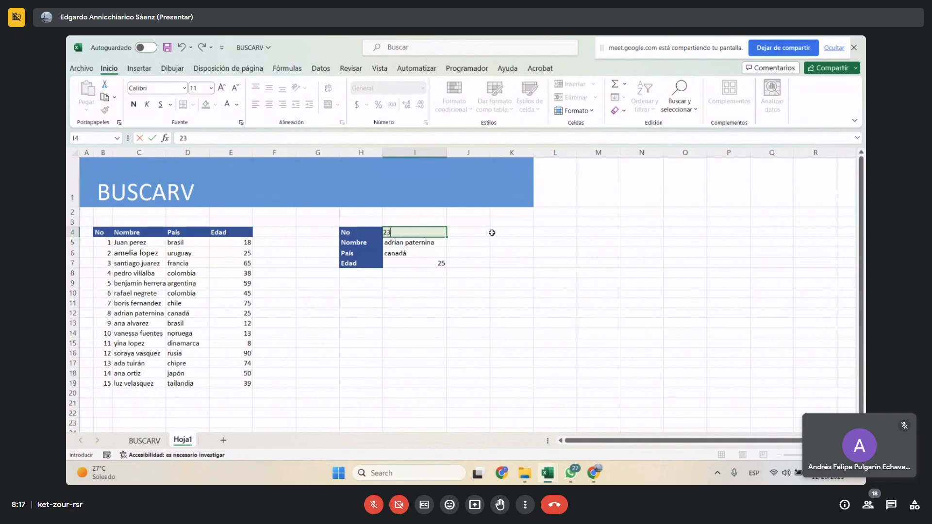
{"action": "key", "text": "Return"}
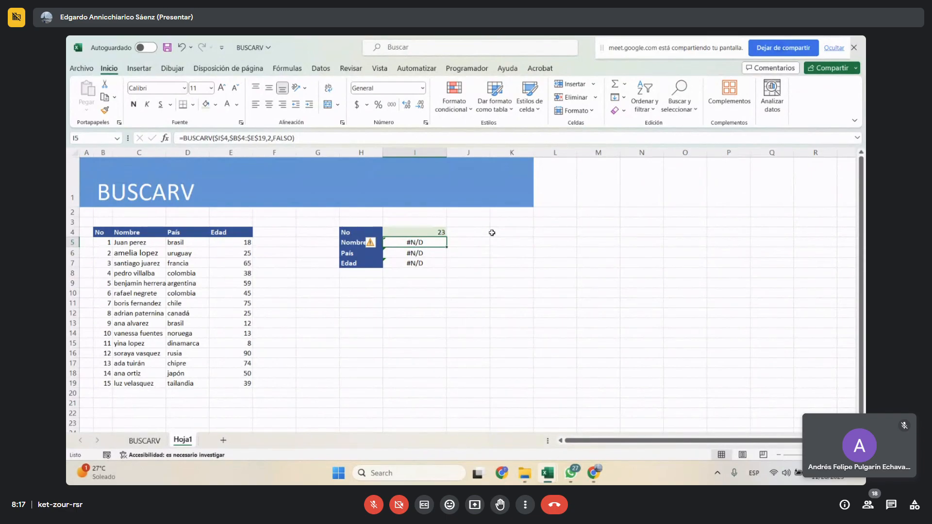
- Set the No to look up in I4 to 10
{"action": "key", "text": "Up"}
{"action": "type", "text": "10"}
{"action": "key", "text": "Return"}
{"action": "key", "text": "Up"}
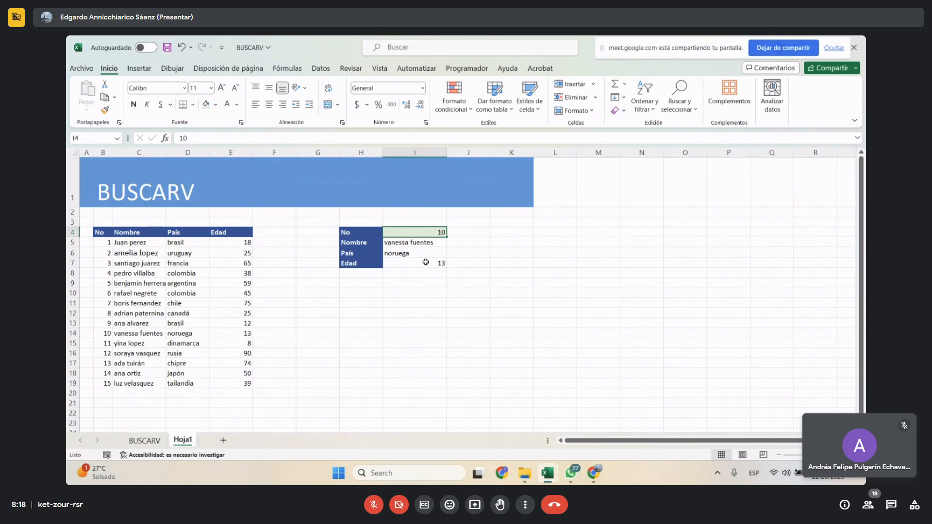
- Examine the arguments of the BUSCARV formula for Nombre in I5, leaving the formula as it is
{"action": "left_click", "coordinate": [426, 244]}
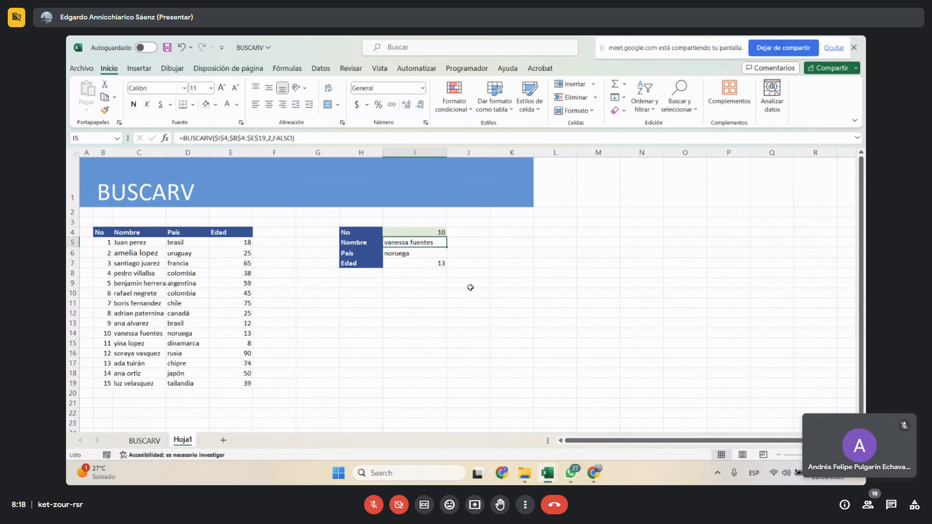
{"action": "double_click", "coordinate": [420, 245]}
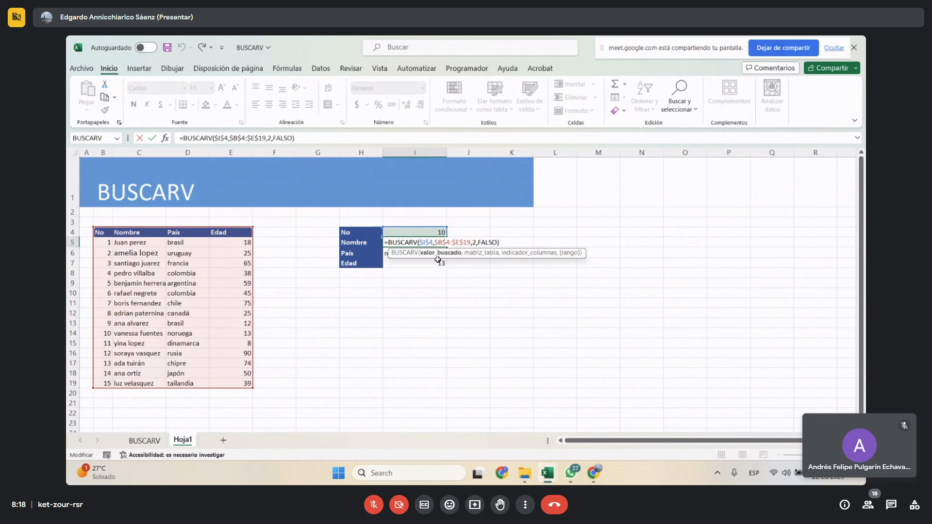
{"action": "double_click", "coordinate": [434, 242]}
{"action": "key", "text": "Return"}
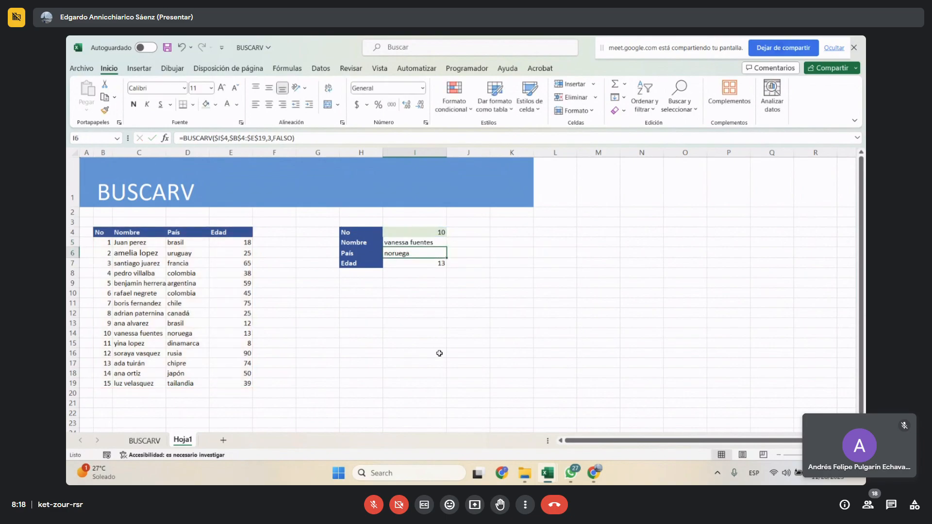
- Switch to the Google Meet call in Chrome
{"action": "left_click", "coordinate": [594, 473]}
{"action": "left_click", "coordinate": [523, 418]}
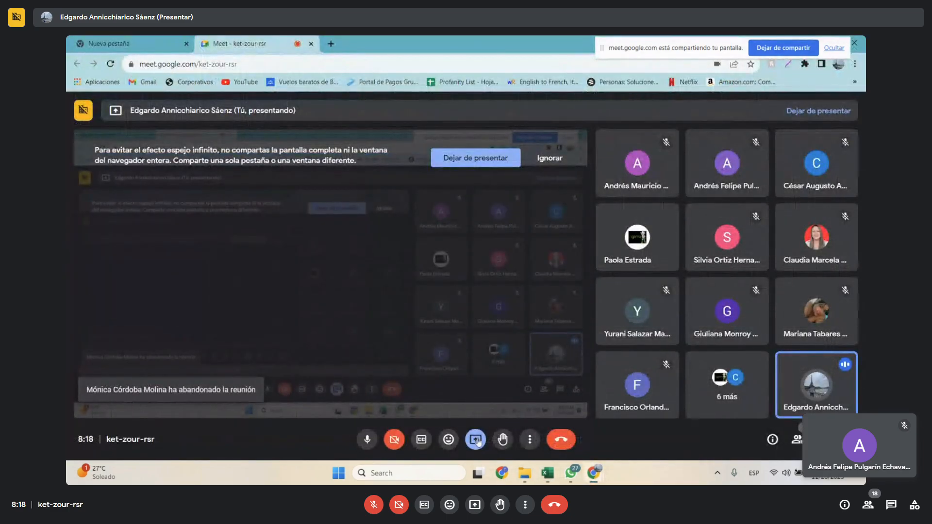
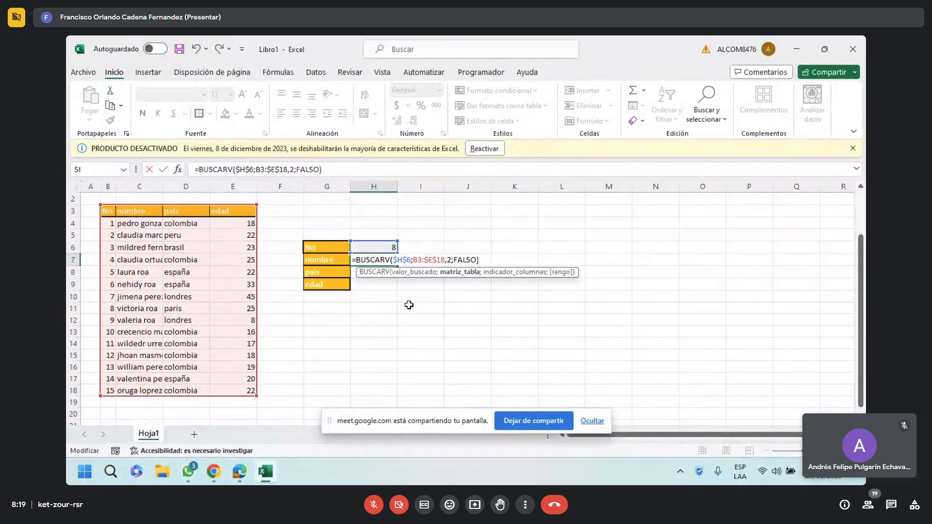
{"action": "key", "text": "BackSpace"}
{"action": "type", "text": ";"}
{"action": "left_click", "coordinate": [505, 258]}
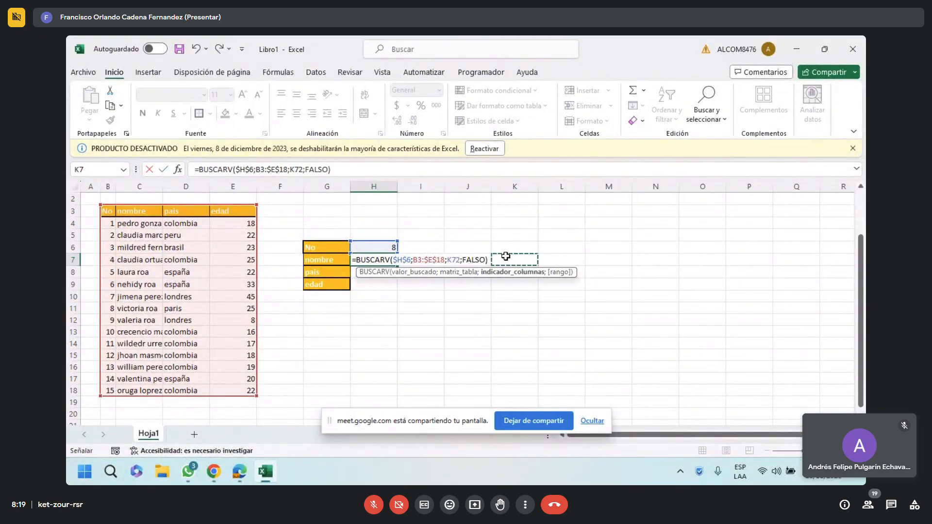
{"action": "key", "text": "Escape"}
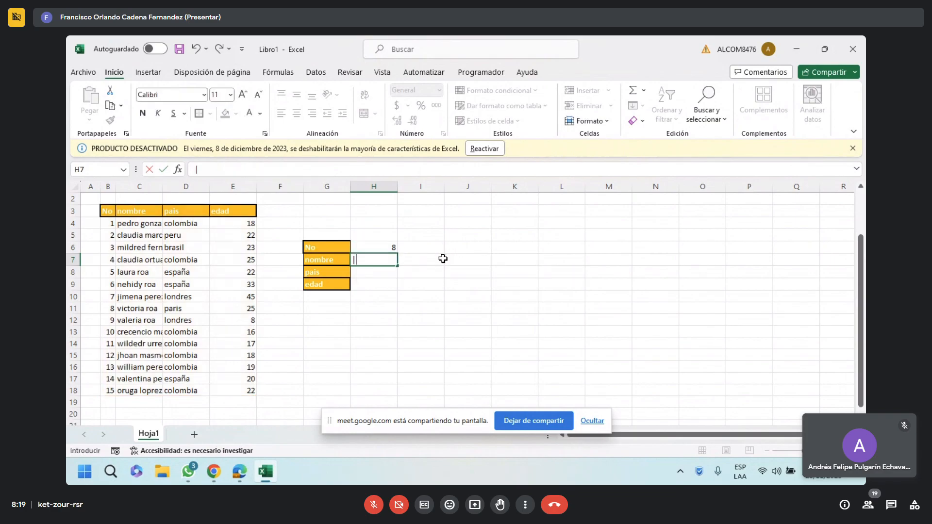
- Start a BUSCARV formula in H7 of Libro1 with H6 as the lookup value, using semicolon separators
{"action": "double_click", "coordinate": [366, 258]}
{"action": "left_click", "coordinate": [391, 283]}
{"action": "left_click", "coordinate": [366, 260]}
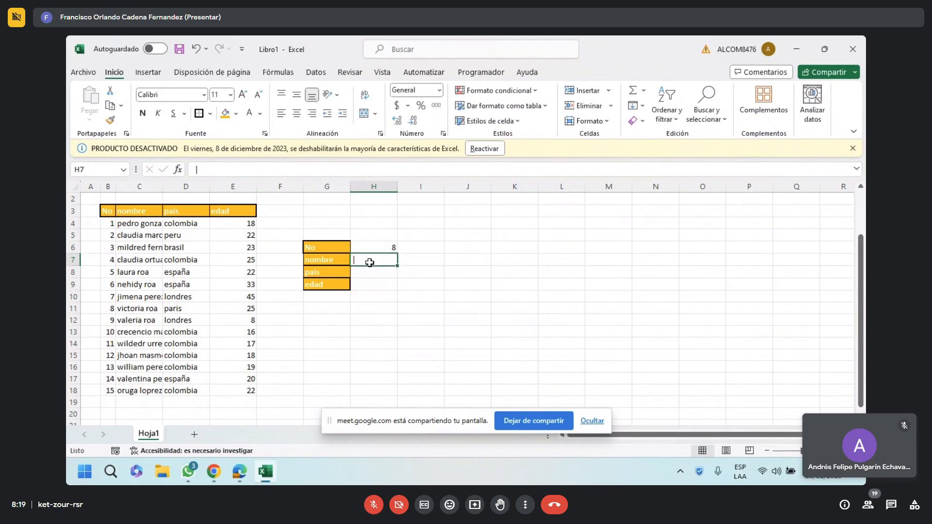
{"action": "double_click", "coordinate": [365, 260]}
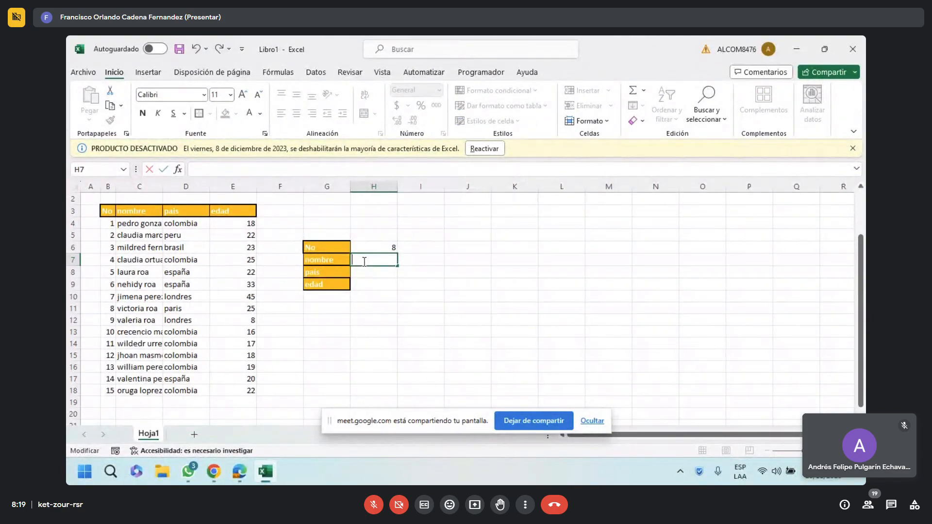
{"action": "type", "text": "=BU SCAQ"}
{"action": "key", "text": "BackSpace"}
{"action": "key", "text": "BackSpace"}
{"action": "key", "text": "BackSpace"}
{"action": "key", "text": "BackSpace"}
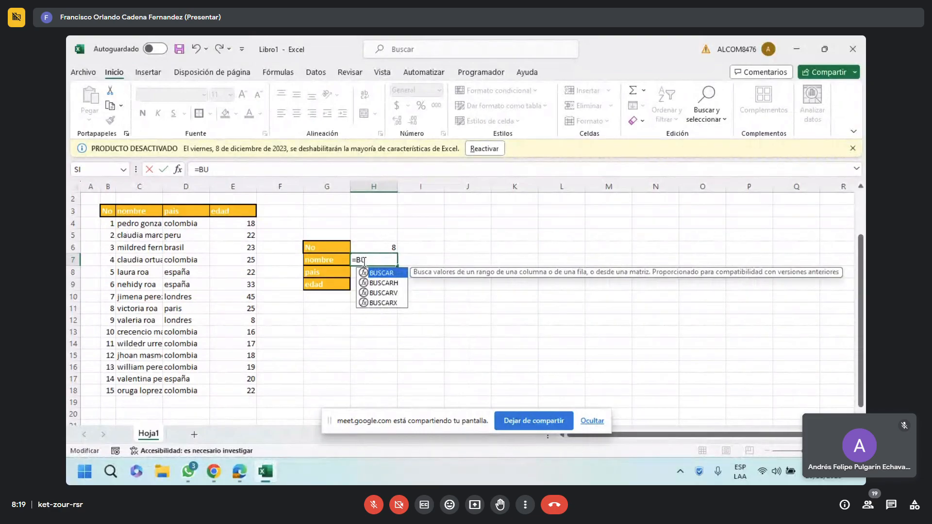
{"action": "double_click", "coordinate": [378, 293]}
{"action": "left_click", "coordinate": [382, 249]}
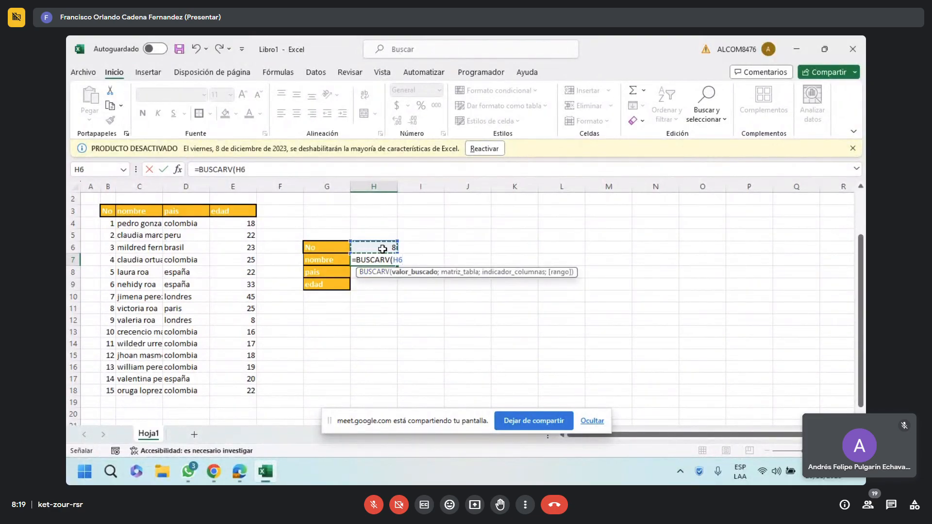
{"action": "type", "text": ";"}
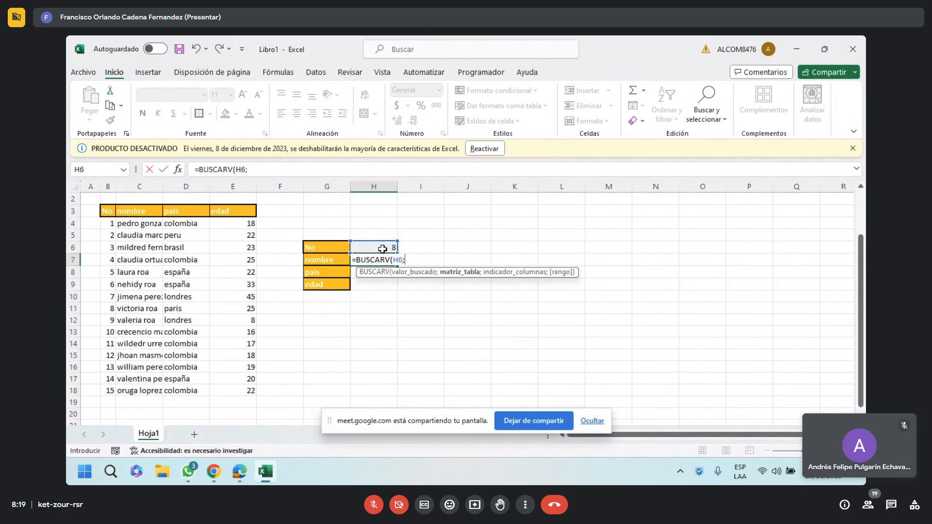
- Add the table range B3:E18 to the H7 formula and make its lookup reference absolute as $H$6
{"action": "left_click_drag", "start_coordinate": [107, 211], "coordinate": [245, 392]}
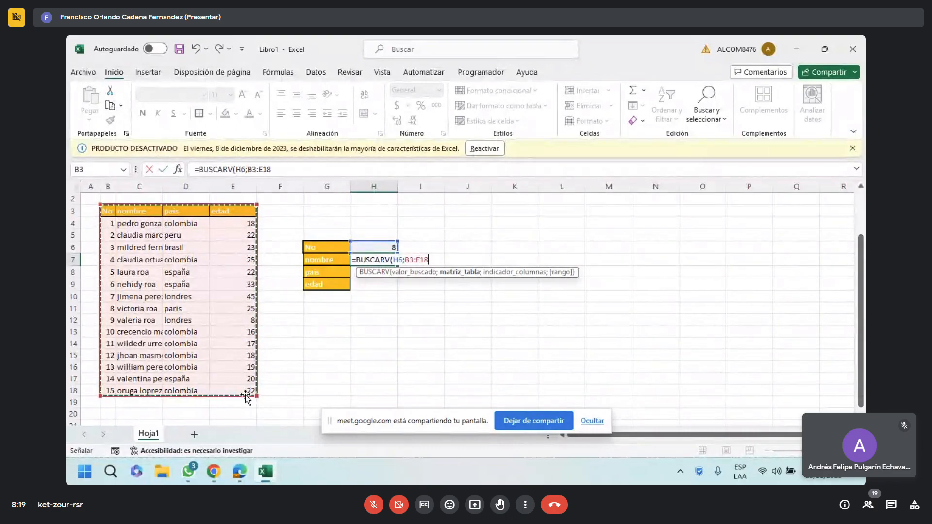
{"action": "left_click", "coordinate": [394, 260]}
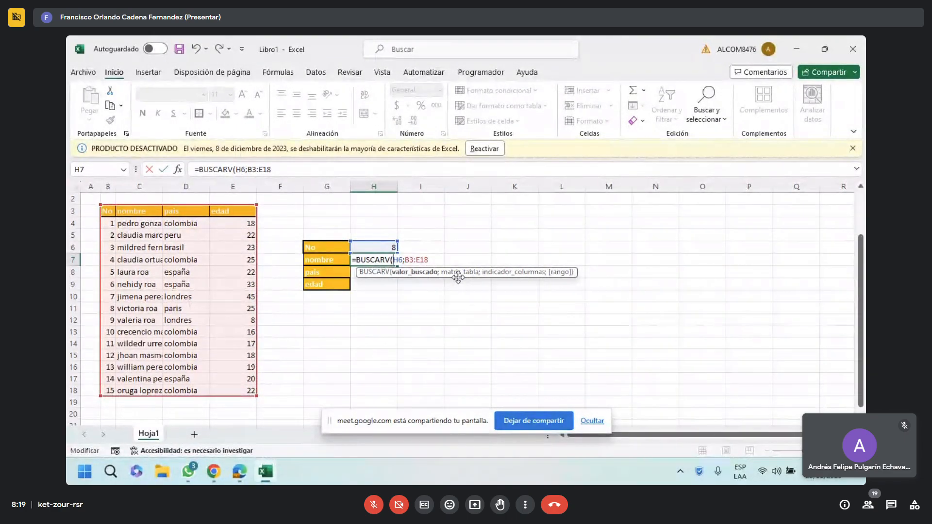
{"action": "type", "text": "$H$"}
{"action": "key", "text": "Right"}
{"action": "key", "text": "Right"}
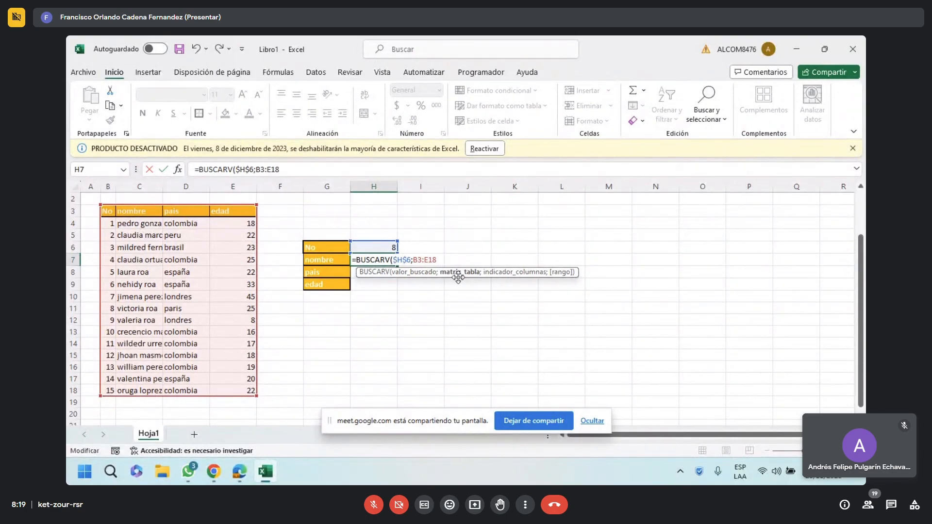
- Make the table range in the H7 formula absolute as $B$3:$E$18 and add column index 2
{"action": "type", "text": "$E$18;"}
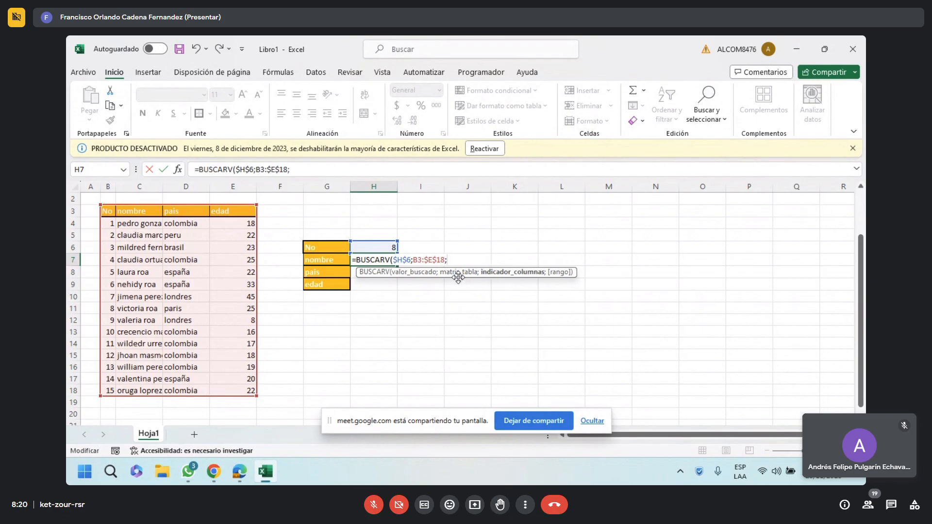
{"action": "type", "text": "2"}
{"action": "left_click", "coordinate": [413, 260]}
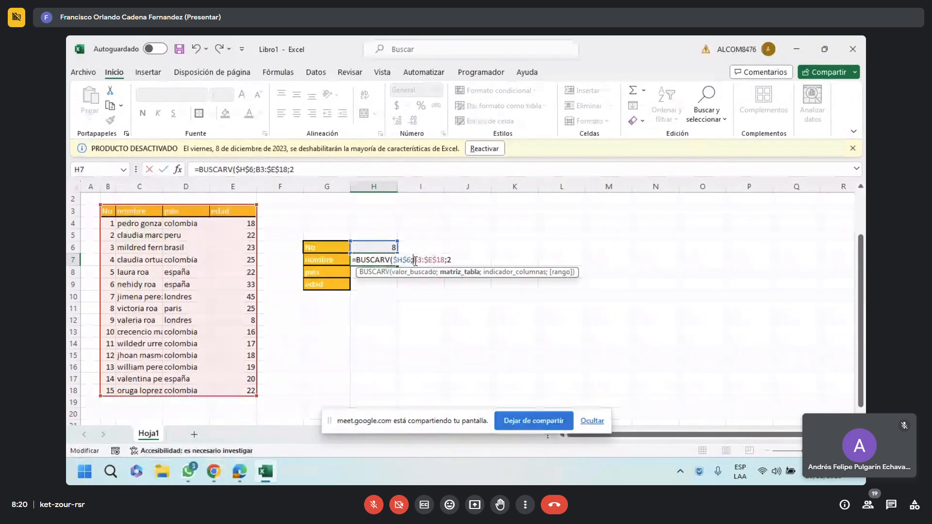
{"action": "type", "text": "$"}
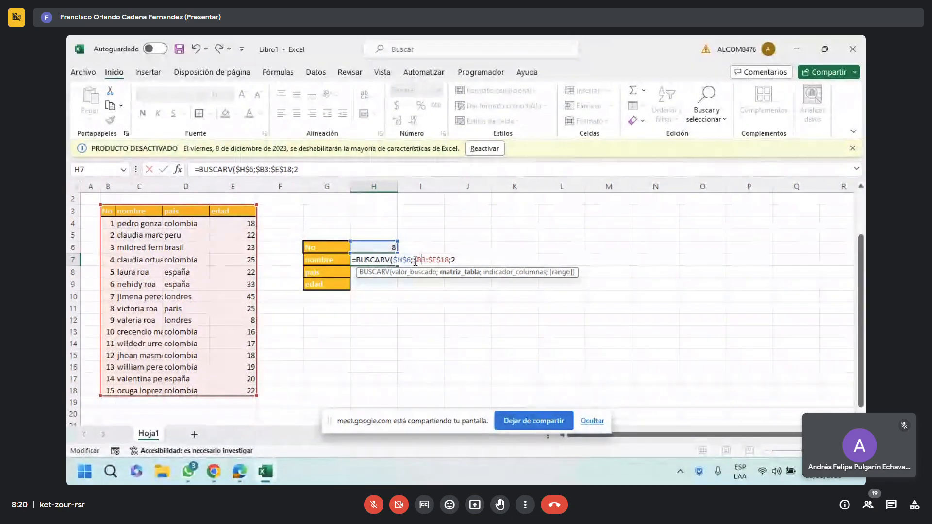
{"action": "key", "text": "Right"}
{"action": "type", "text": "$"}
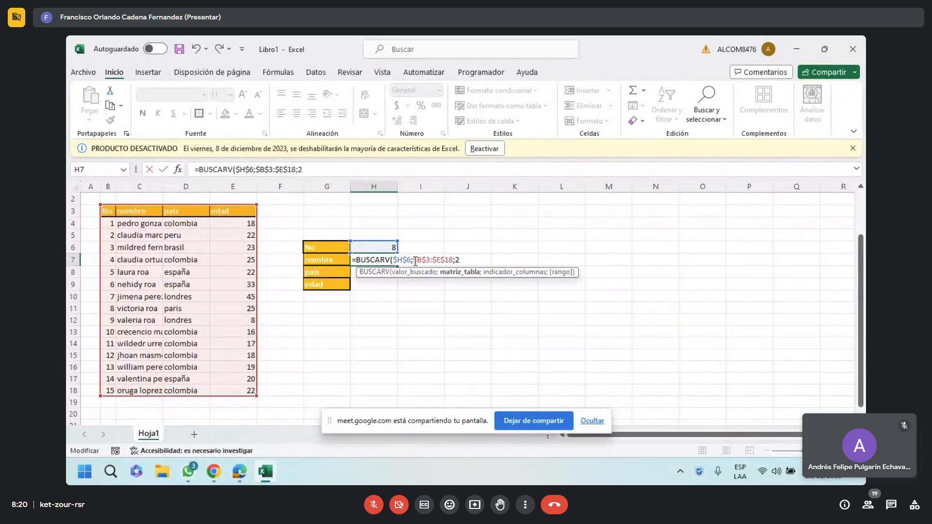
- Complete the H7 BUSCARV formula with exact match FALSO and enter it
{"action": "key", "text": "Right"}
{"action": "key", "text": "Right"}
{"action": "key", "text": "Right"}
{"action": "key", "text": "Right"}
{"action": "key", "text": "Right"}
{"action": "key", "text": "Right"}
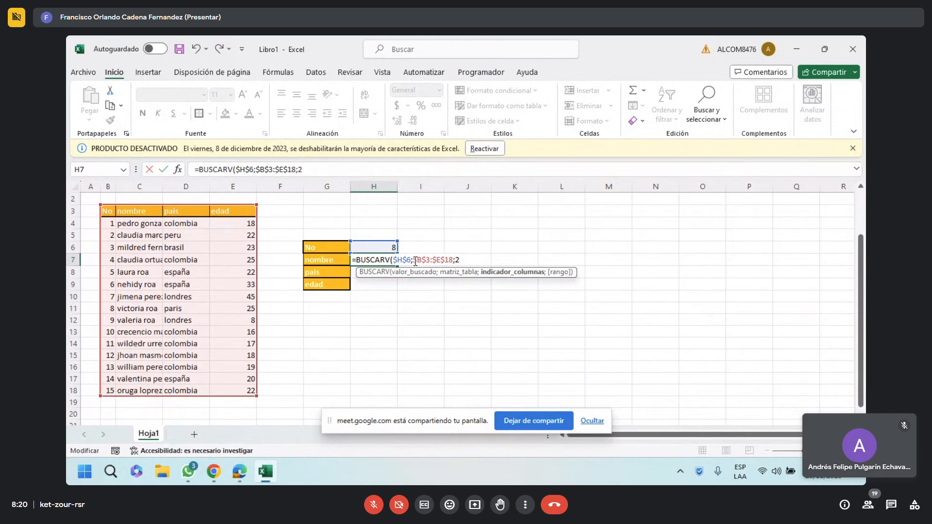
{"action": "type", "text": ";FAL"}
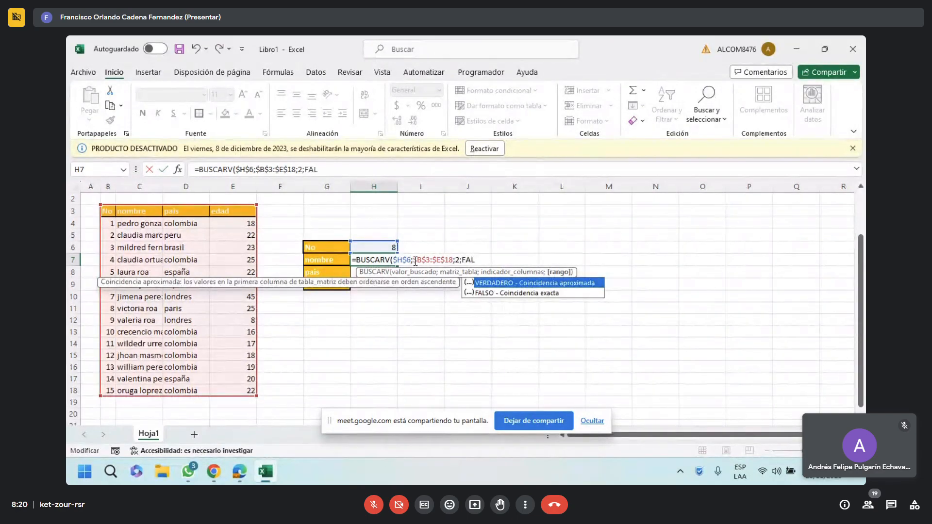
{"action": "type", "text": "SO)"}
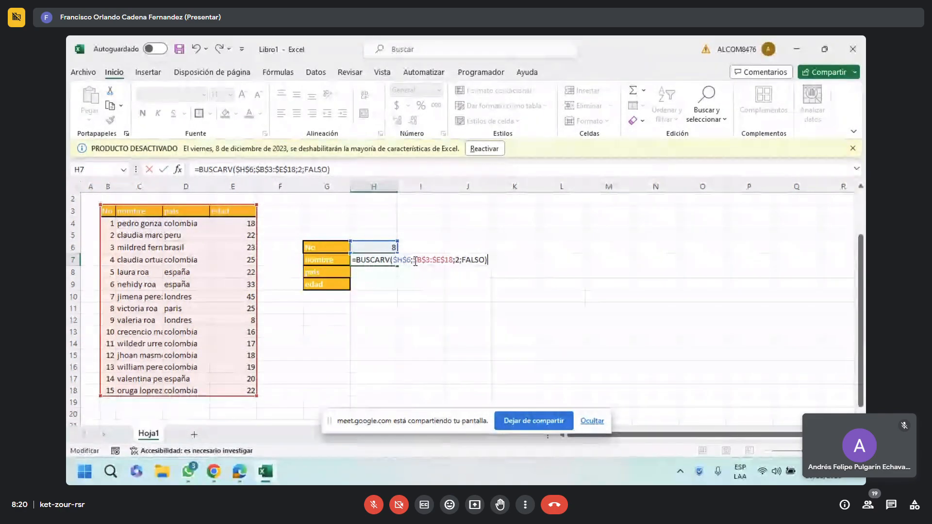
{"action": "key", "text": "Return"}
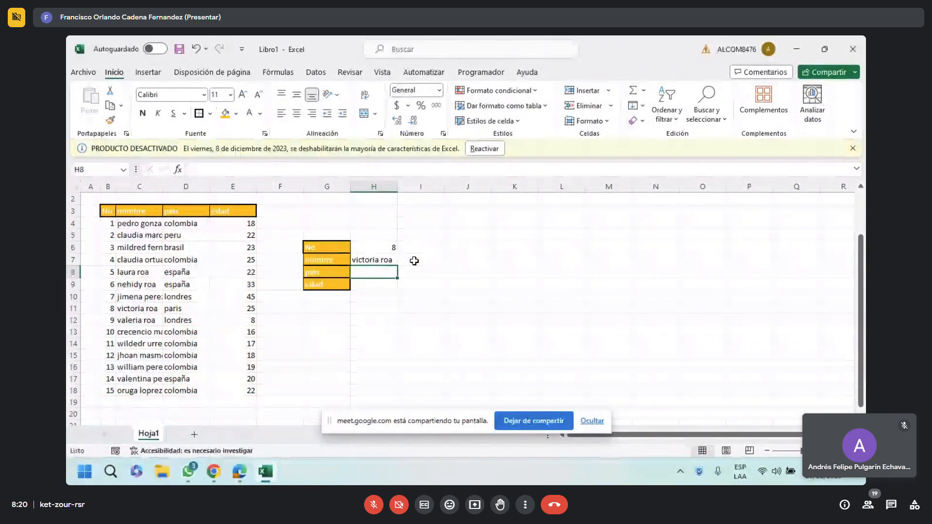
- Fill the BUSCARV formula from H7 down to H8:H9 for pais and edad
{"action": "double_click", "coordinate": [359, 261]}
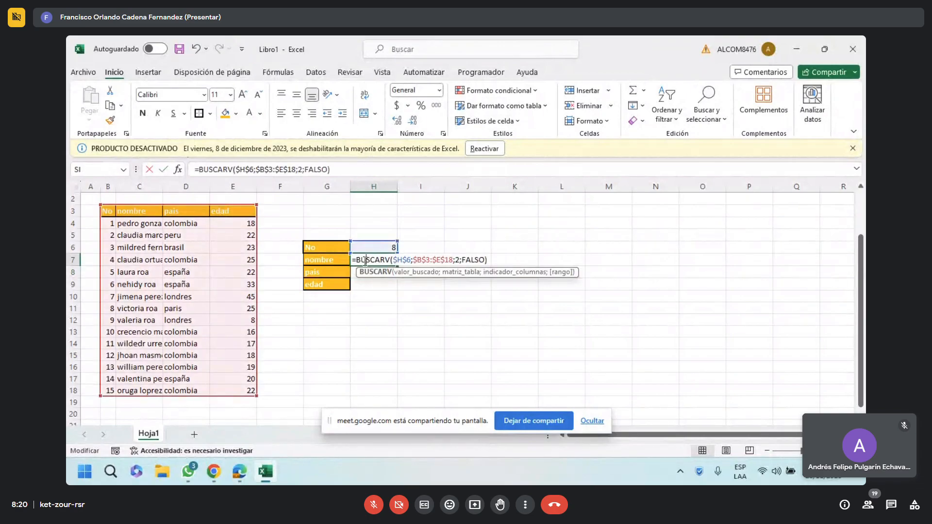
{"action": "left_click", "coordinate": [400, 239]}
{"action": "left_click", "coordinate": [387, 263]}
{"action": "left_click_drag", "start_coordinate": [398, 267], "coordinate": [402, 292]}
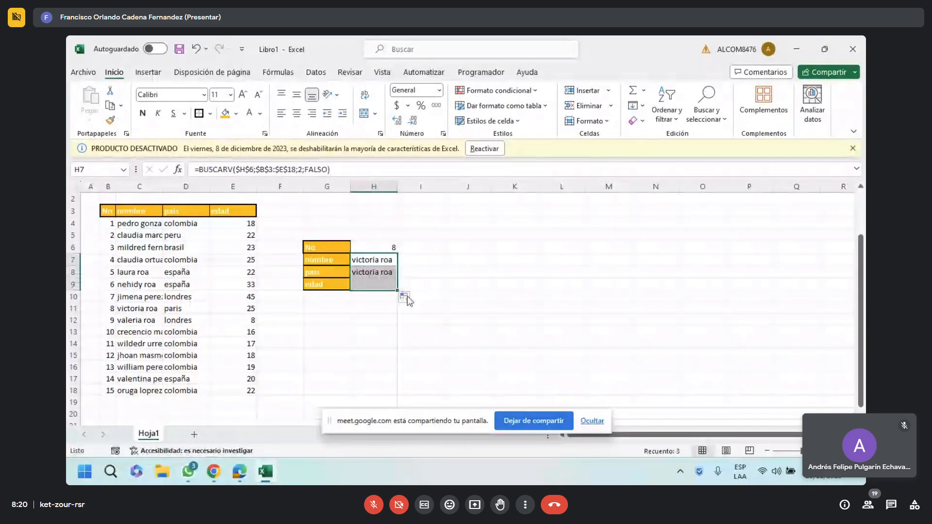
- Change the column index in the H7 BUSCARV formula to 3
{"action": "double_click", "coordinate": [385, 258]}
{"action": "left_click", "coordinate": [456, 260]}
{"action": "key", "text": "Delete"}
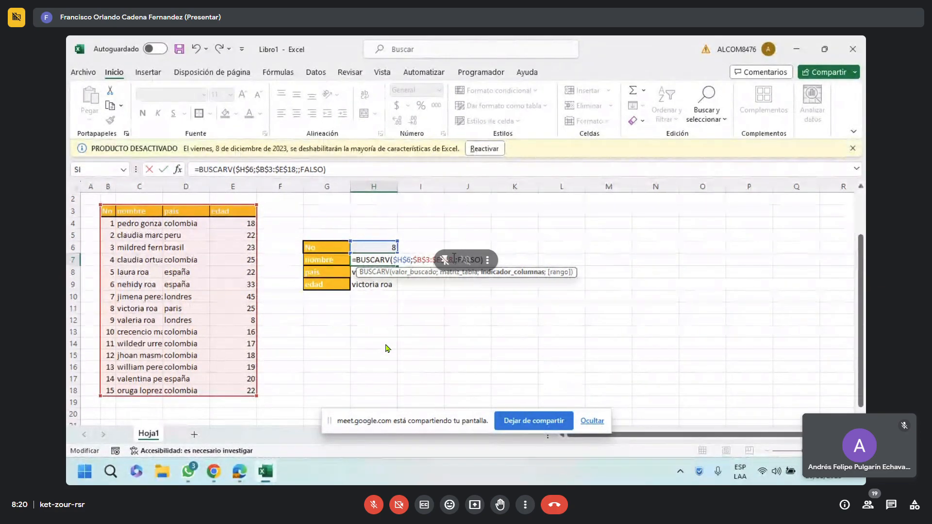
{"action": "type", "text": "3"}
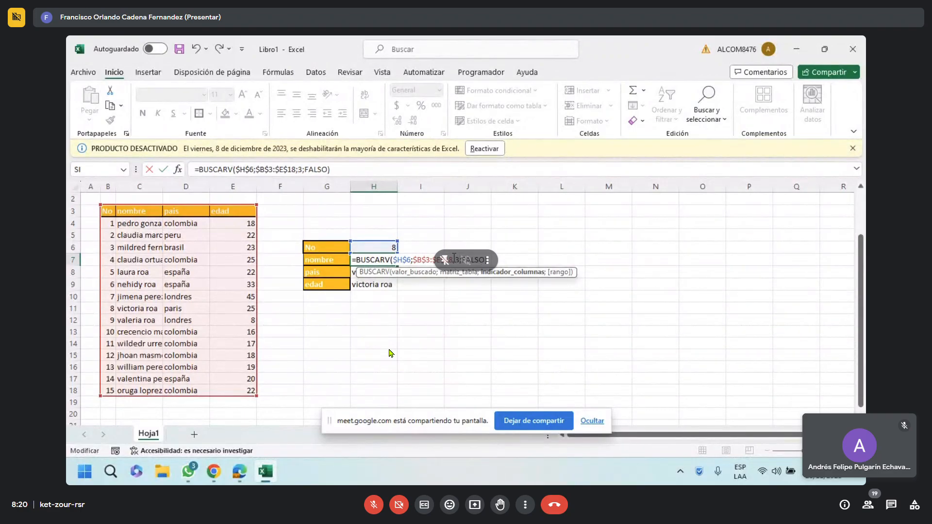
{"action": "key", "text": "Return"}
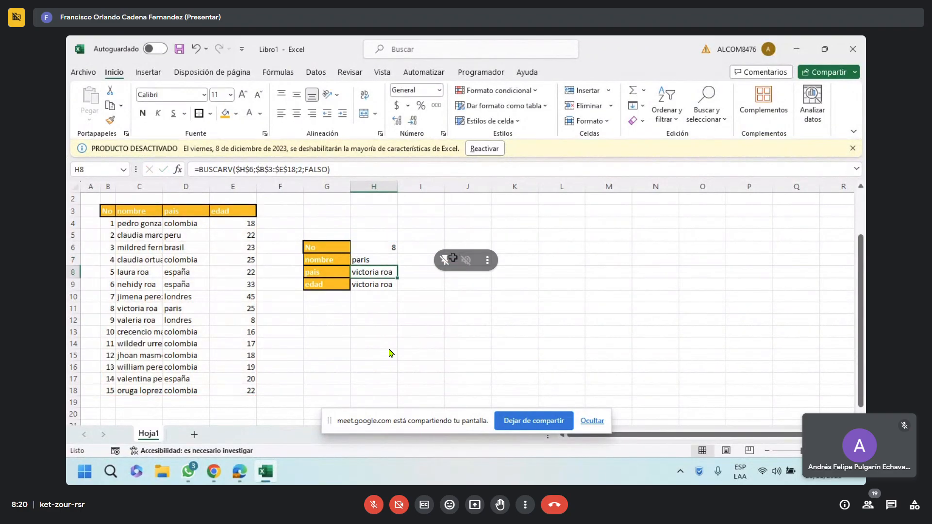
- Restore the column index in the H7 nombre formula to 2, keeping FALSO as the exact-match argument
{"action": "left_click", "coordinate": [368, 261]}
{"action": "double_click", "coordinate": [368, 261]}
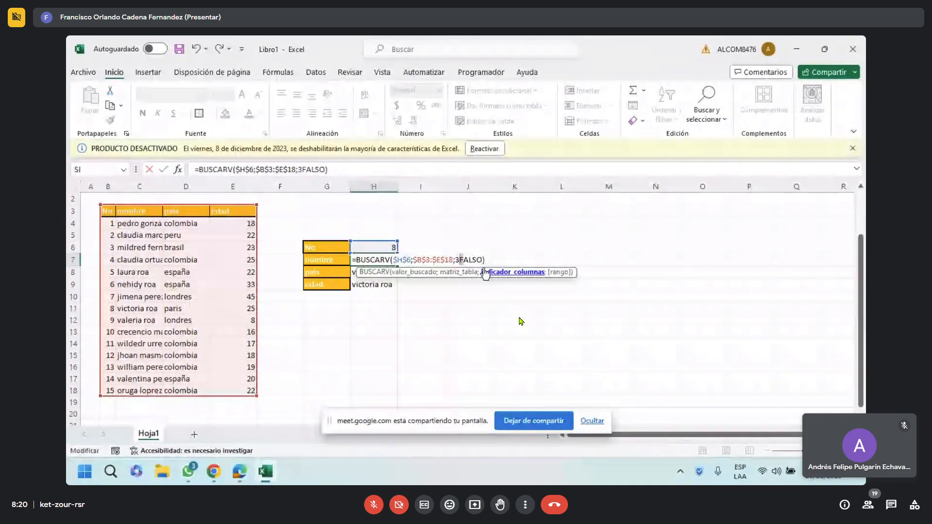
{"action": "key", "text": "BackSpace"}
{"action": "key", "text": "BackSpace"}
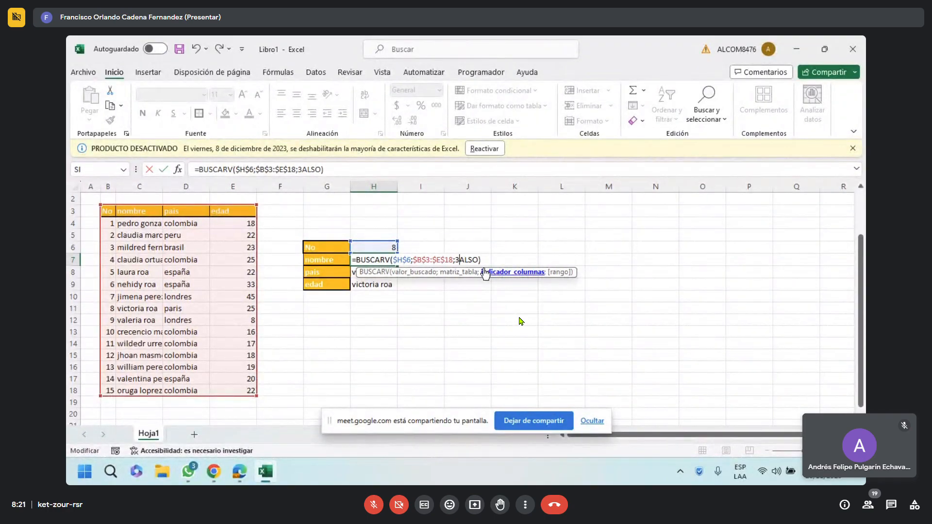
{"action": "type", "text": "F"}
{"action": "key", "text": "Left"}
{"action": "key", "text": "BackSpace"}
{"action": "type", "text": "2;"}
{"action": "key", "text": "Return"}
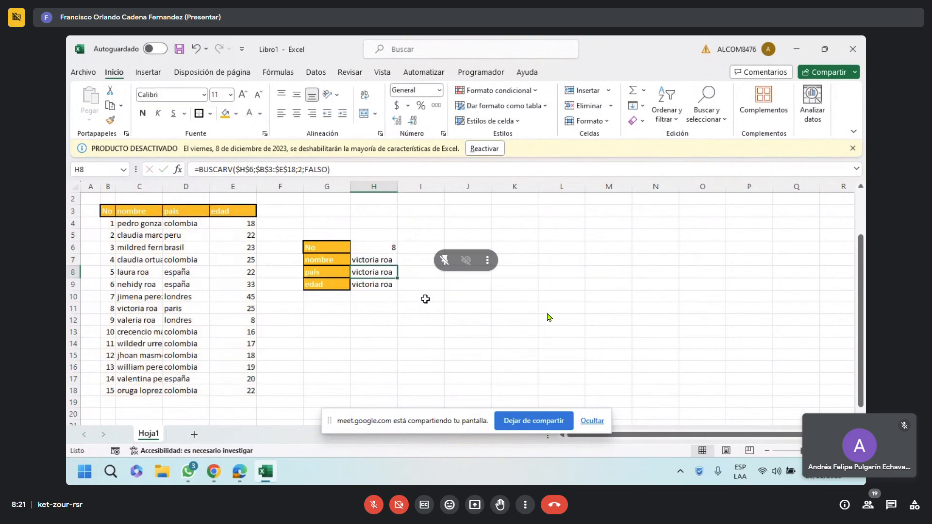
{"action": "double_click", "coordinate": [381, 259]}
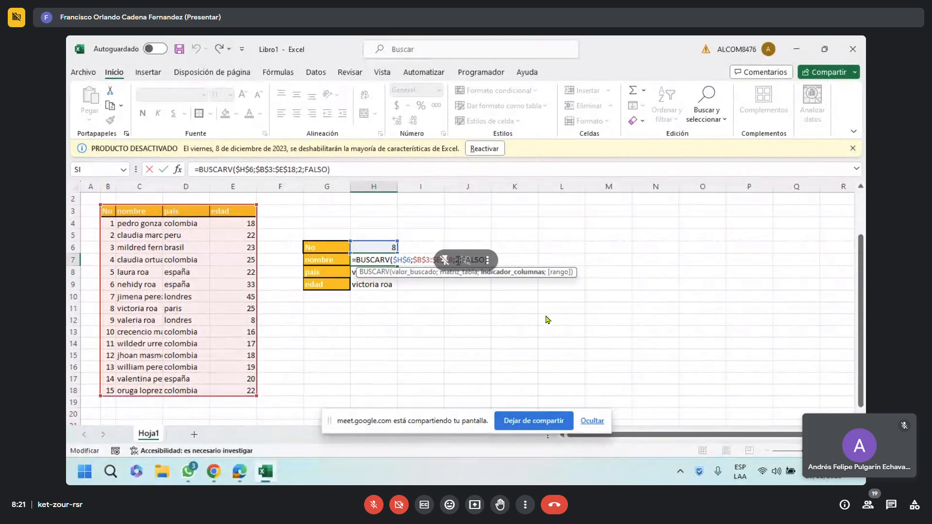
{"action": "key", "text": "Escape"}
- Set the column index in the H8 pais formula to 3
{"action": "double_click", "coordinate": [361, 273]}
{"action": "left_click", "coordinate": [458, 273]}
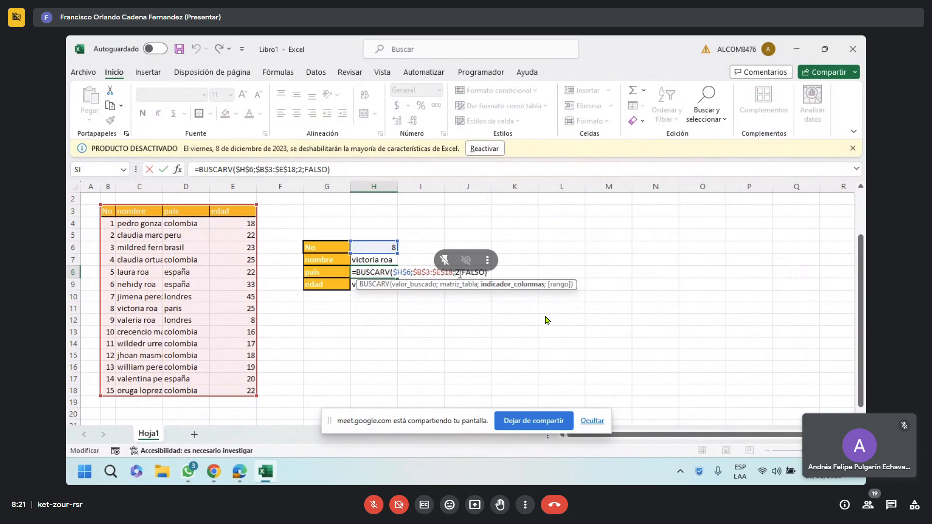
{"action": "key", "text": "BackSpace"}
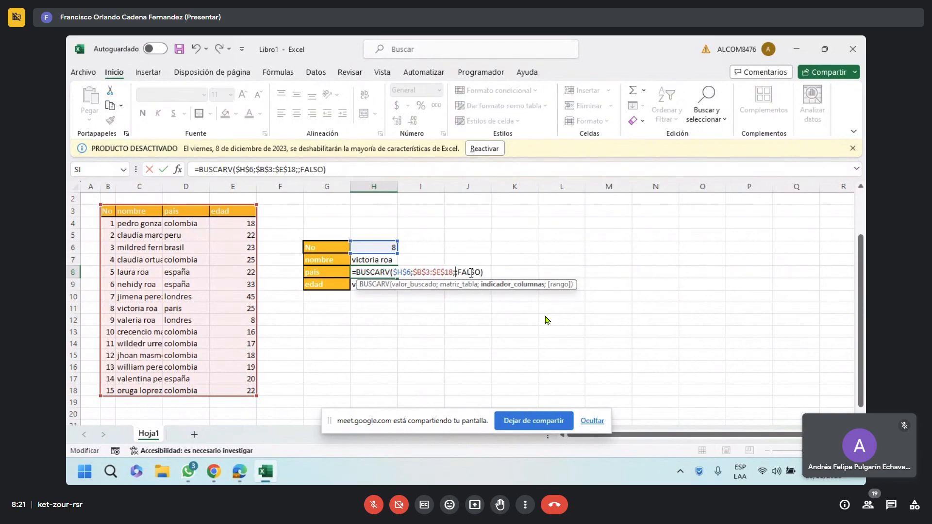
{"action": "type", "text": "3"}
{"action": "key", "text": "Return"}
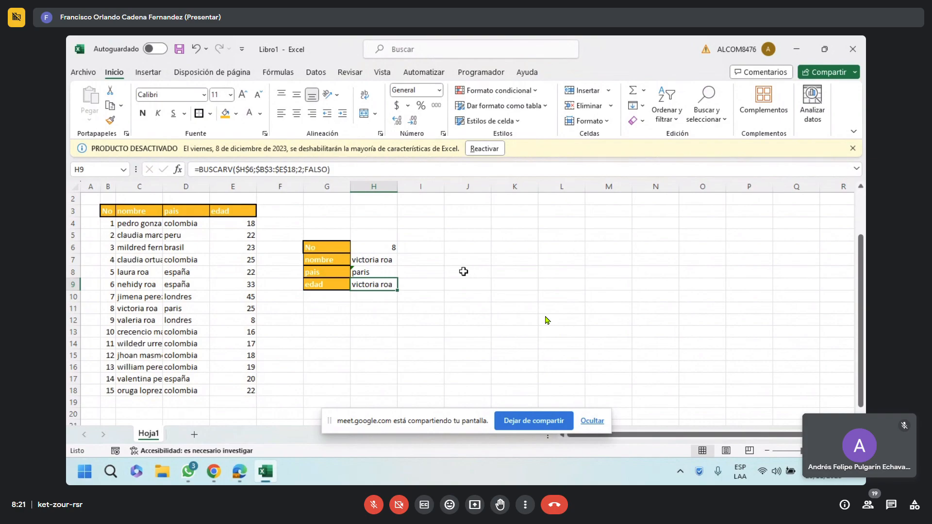
- Set the column index in the H9 edad formula to 4
{"action": "double_click", "coordinate": [383, 284]}
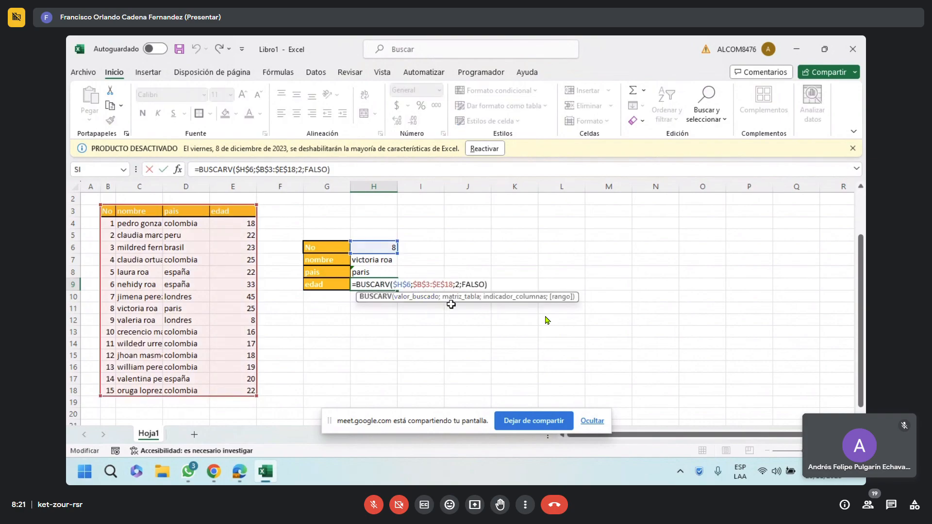
{"action": "left_click", "coordinate": [460, 284]}
{"action": "key", "text": "BackSpace"}
{"action": "type", "text": "4"}
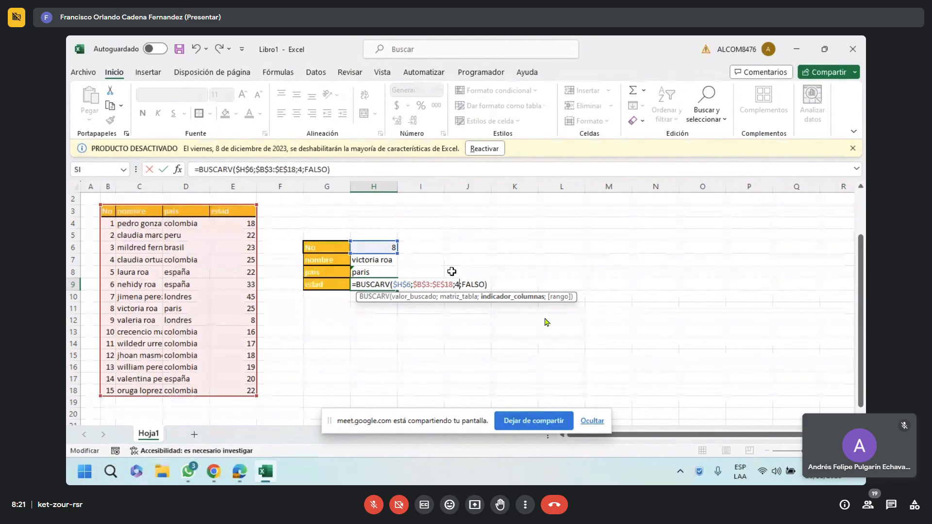
{"action": "key", "text": "Return"}
{"action": "left_click", "coordinate": [477, 301]}
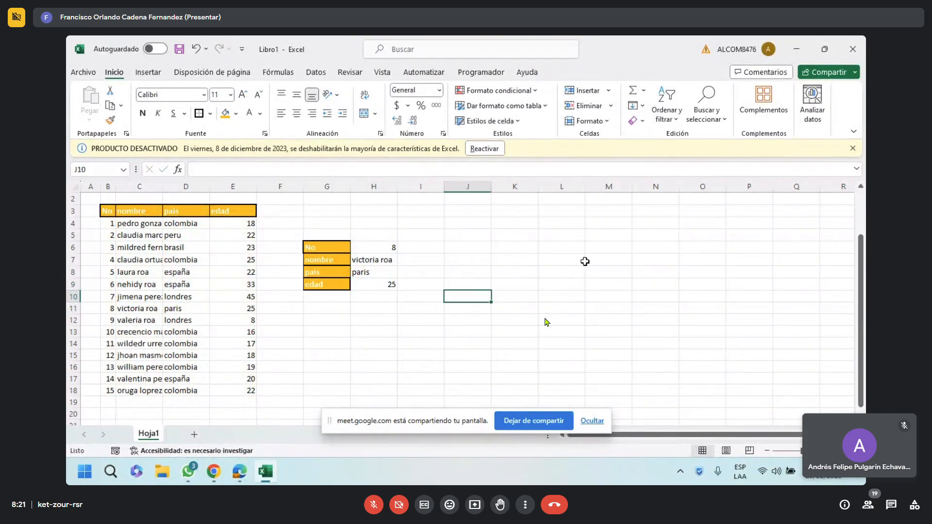
- Switch to the BUSCARV workbook and insert the SI.ERROR function before BUSCARV in the I5 Nombre formula
{"action": "key", "text": "alt+Tab"}
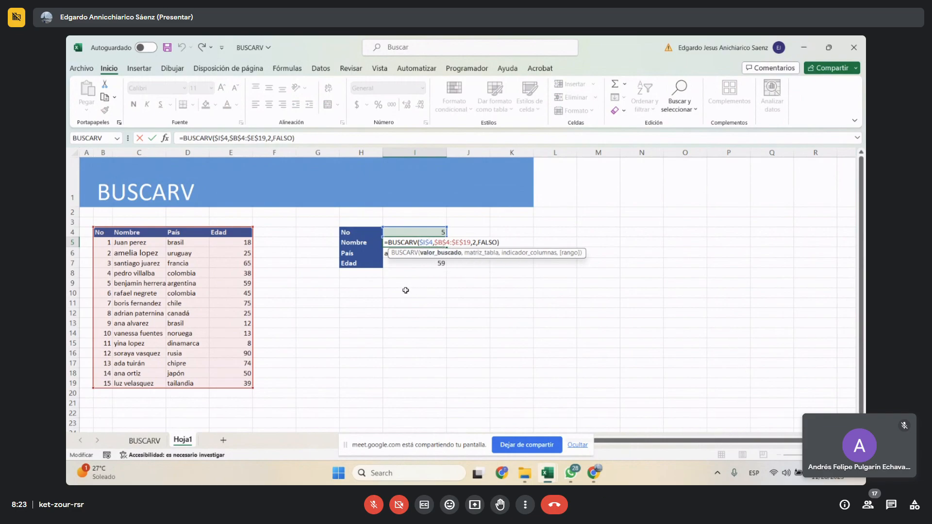
{"action": "left_click", "coordinate": [390, 242]}
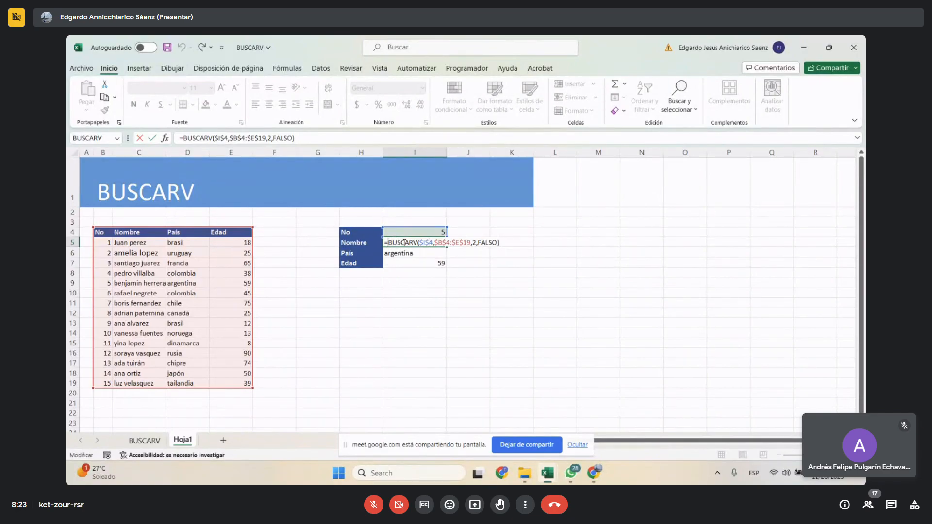
{"action": "type", "text": "si"}
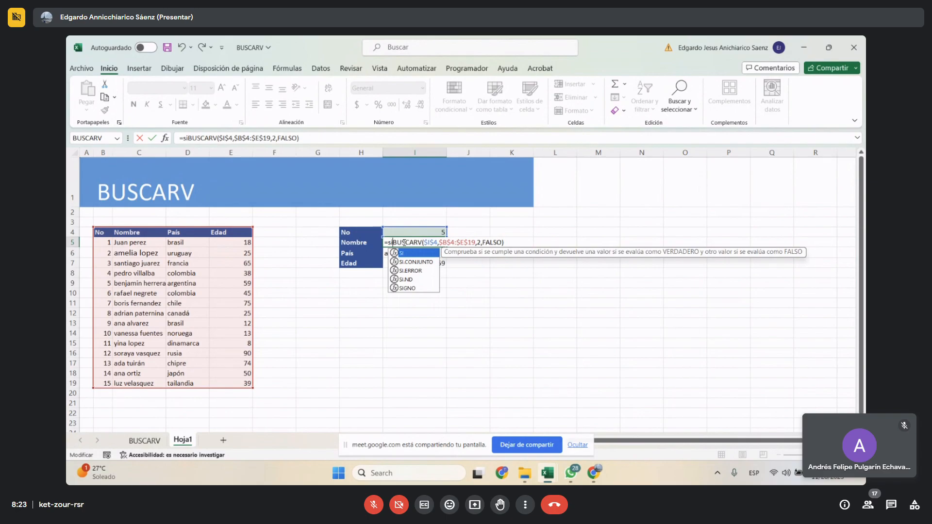
{"action": "double_click", "coordinate": [413, 271]}
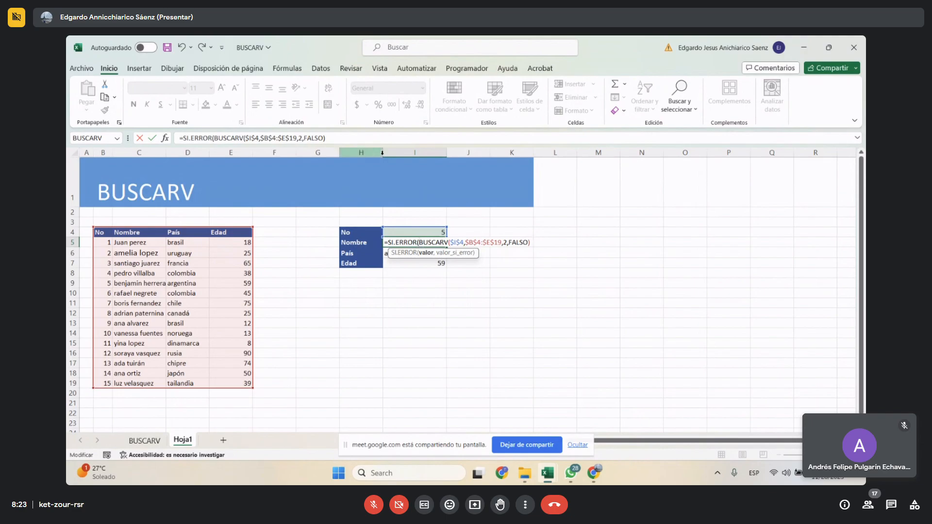
- Add the error text "NO HAY DATO" and a closing parenthesis to the I5 formula and try to enter it
{"action": "left_click", "coordinate": [359, 138]}
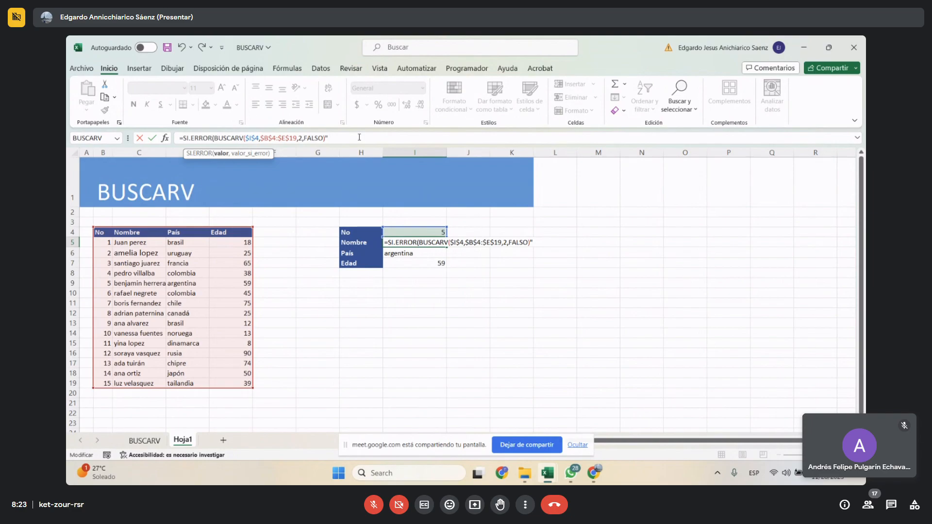
{"action": "type", "text": "NO HAY DATO\""}
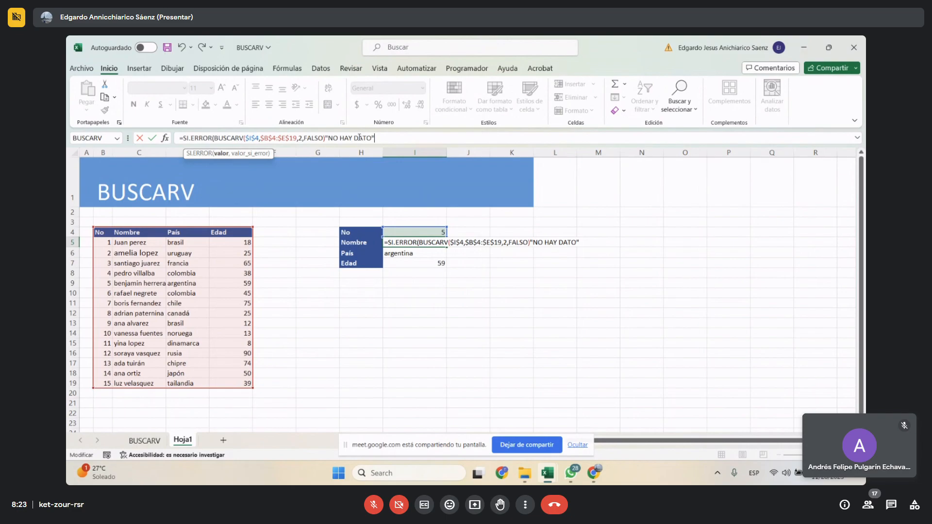
{"action": "type", "text": ")"}
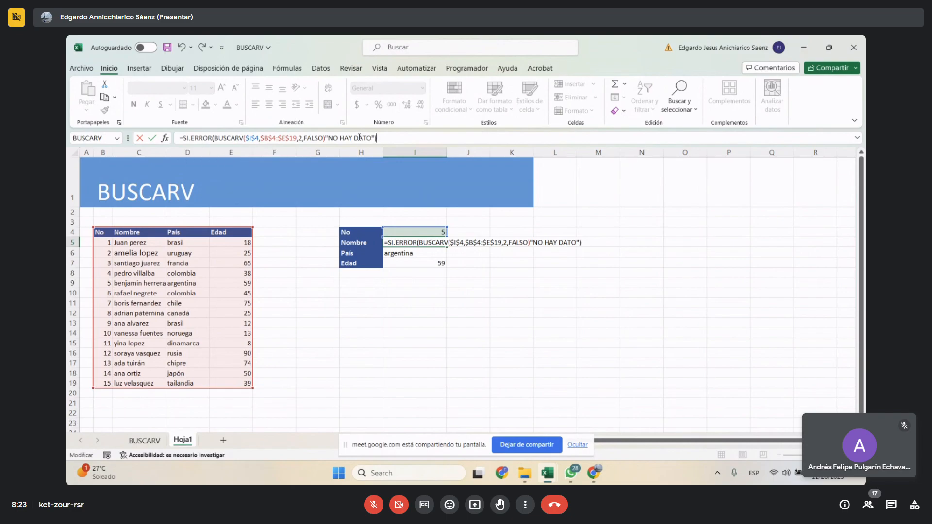
{"action": "key", "text": "Return"}
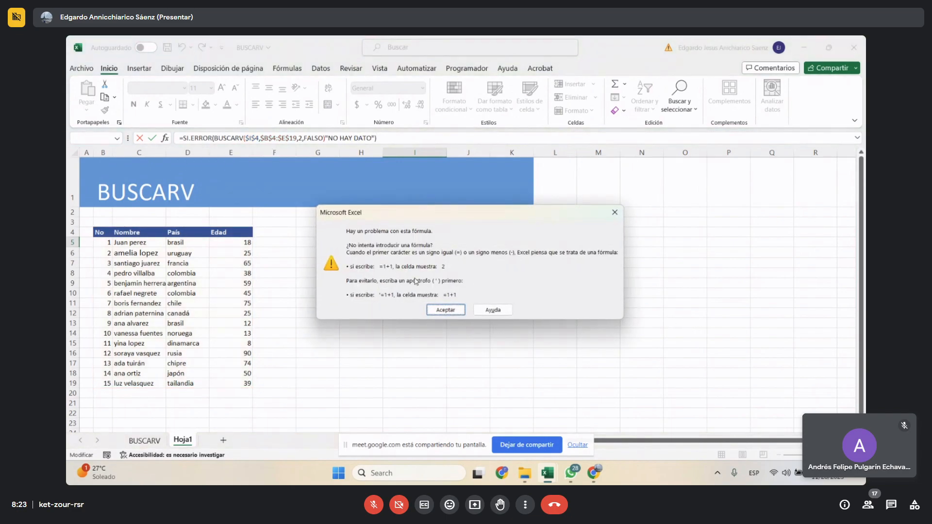
{"action": "left_click", "coordinate": [439, 310]}
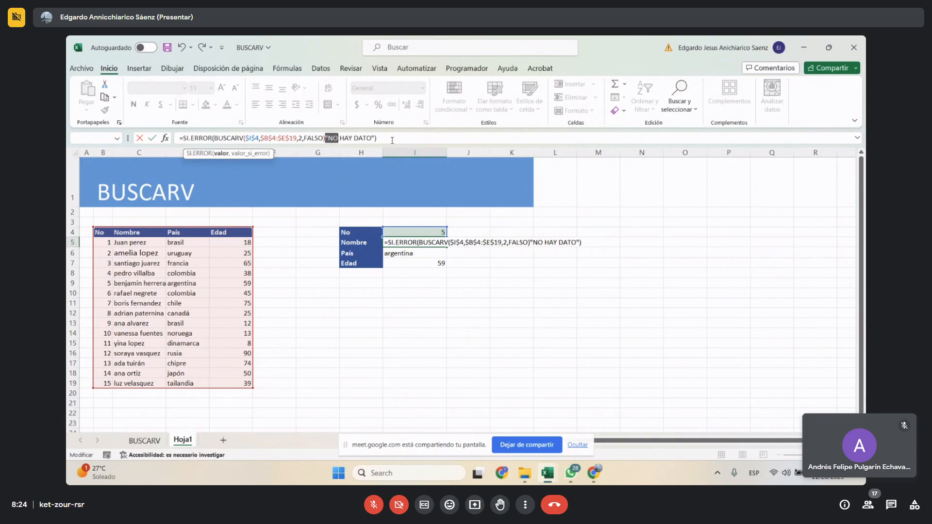
- Add a leading space inside the error text and a comma before it, and enter the I5 SI.ERROR formula
{"action": "left_click", "coordinate": [330, 138]}
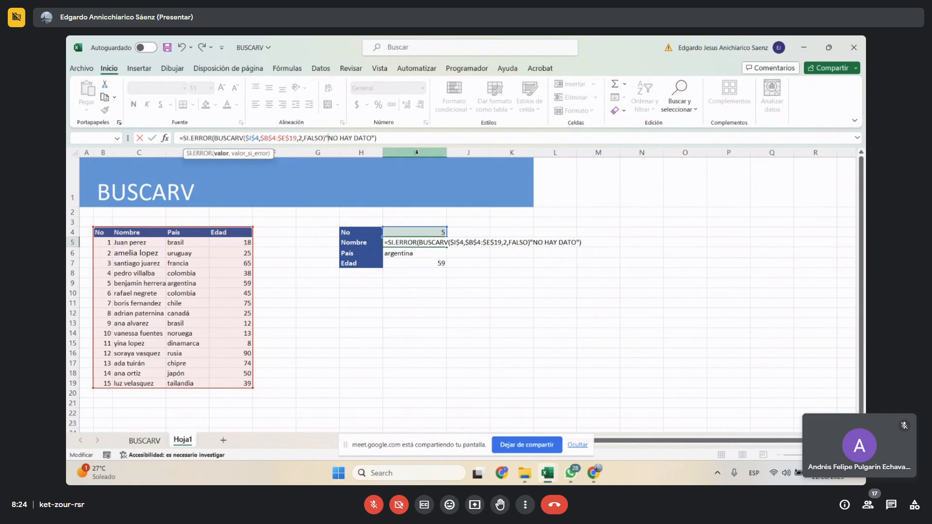
{"action": "key", "text": "Return"}
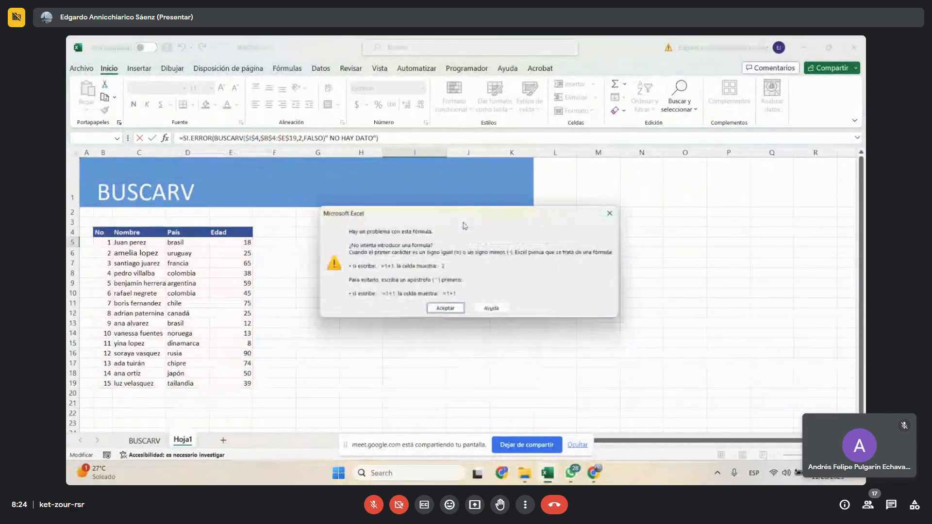
{"action": "left_click", "coordinate": [446, 308]}
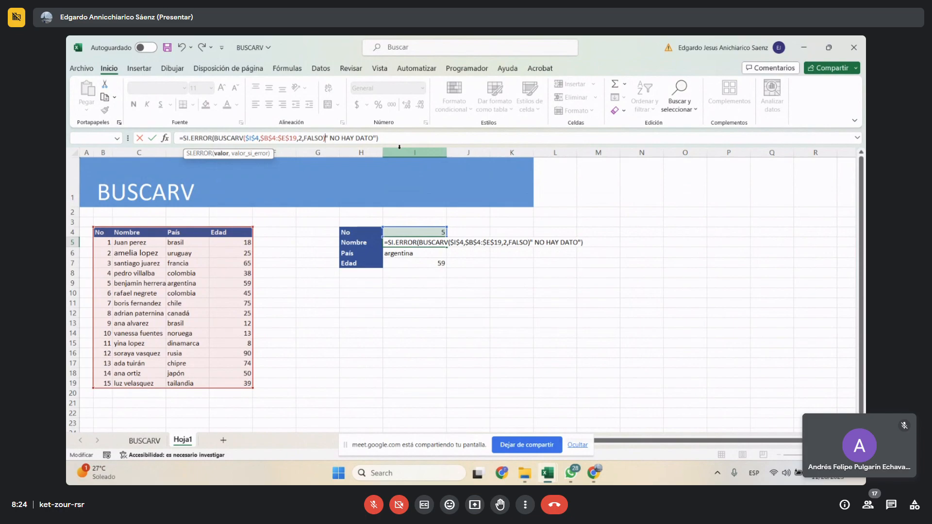
{"action": "type", "text": ","}
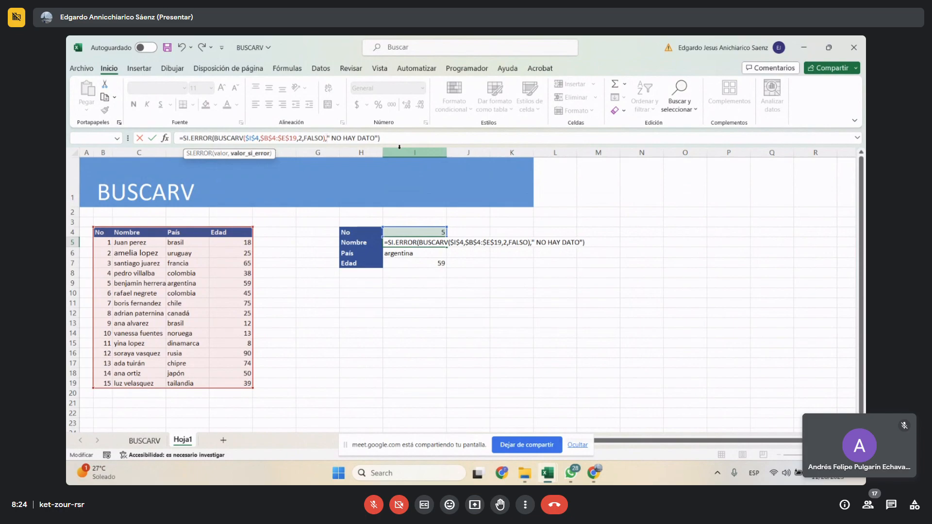
{"action": "key", "text": "Return"}
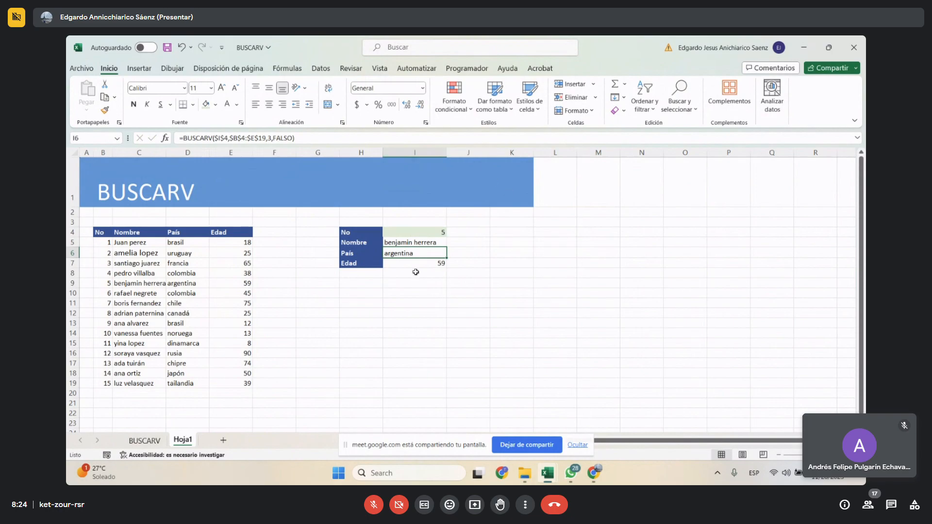
- Reopen the I5 formula to review its SI.ERROR arguments and the error text
{"action": "double_click", "coordinate": [423, 243]}
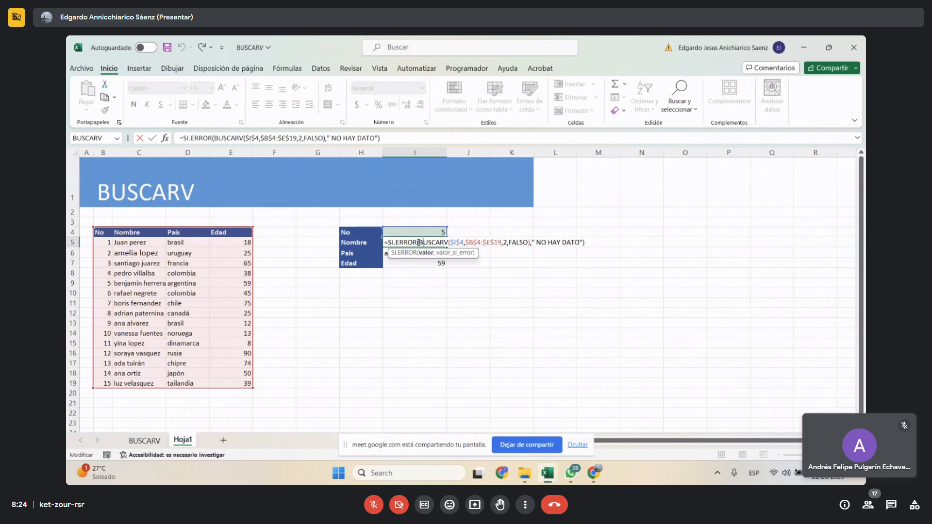
{"action": "left_click", "coordinate": [535, 244]}
{"action": "key", "text": "BackSpace"}
{"action": "key", "text": "Return"}
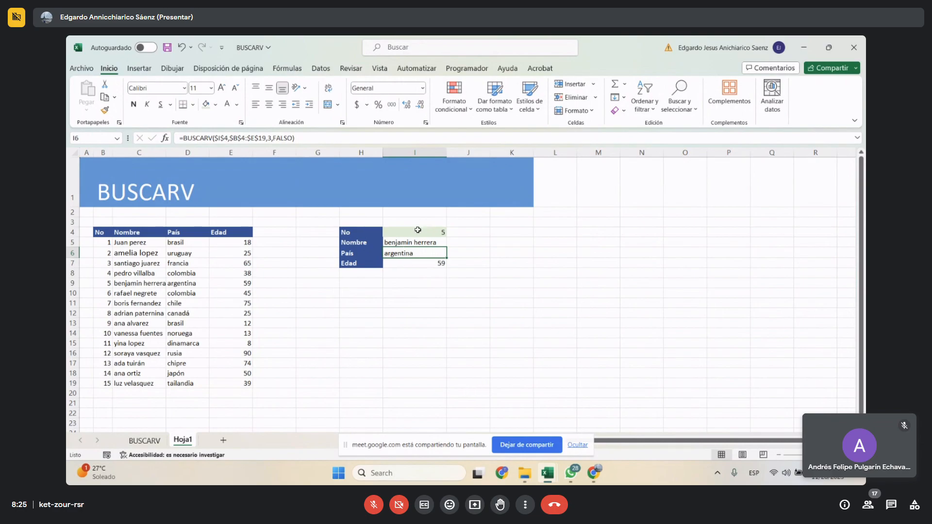
- Test the lookup by entering 1 and 10 as the No in I4
{"action": "left_click_drag", "start_coordinate": [417, 230], "coordinate": [420, 240]}
{"action": "left_click", "coordinate": [427, 232]}
{"action": "type", "text": "1"}
{"action": "key", "text": "Return"}
{"action": "left_click", "coordinate": [425, 235]}
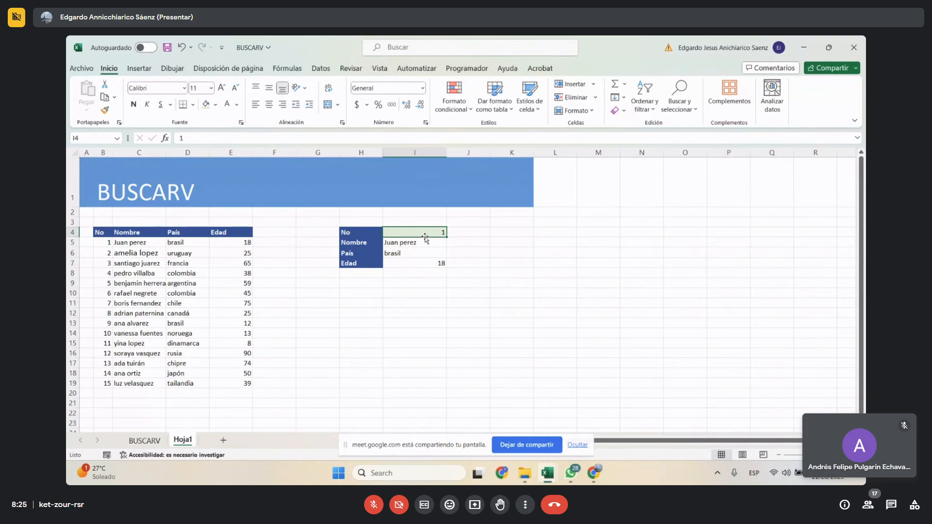
{"action": "type", "text": "10"}
{"action": "key", "text": "Return"}
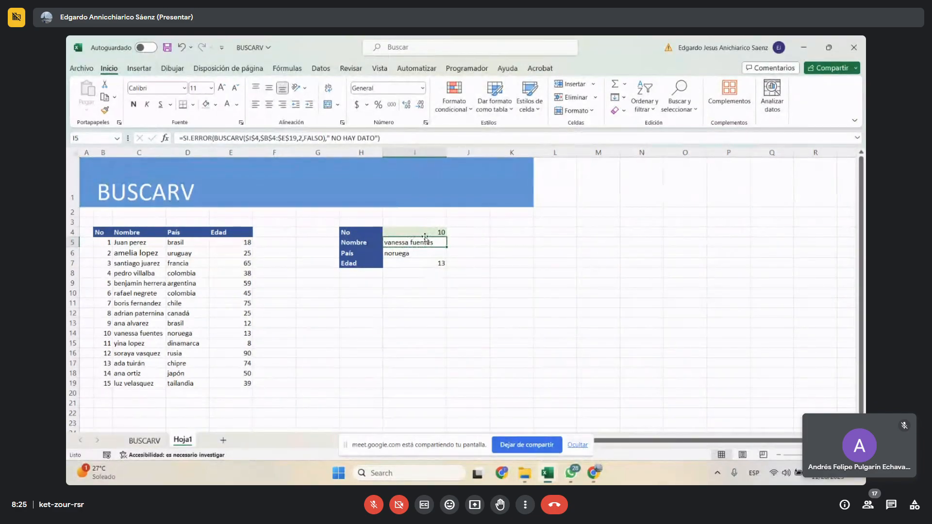
- Enter 16 as the No in I4 and fill the SI.ERROR formula from I5 down to I6:I7
{"action": "left_click", "coordinate": [425, 234]}
{"action": "type", "text": "16"}
{"action": "key", "text": "Return"}
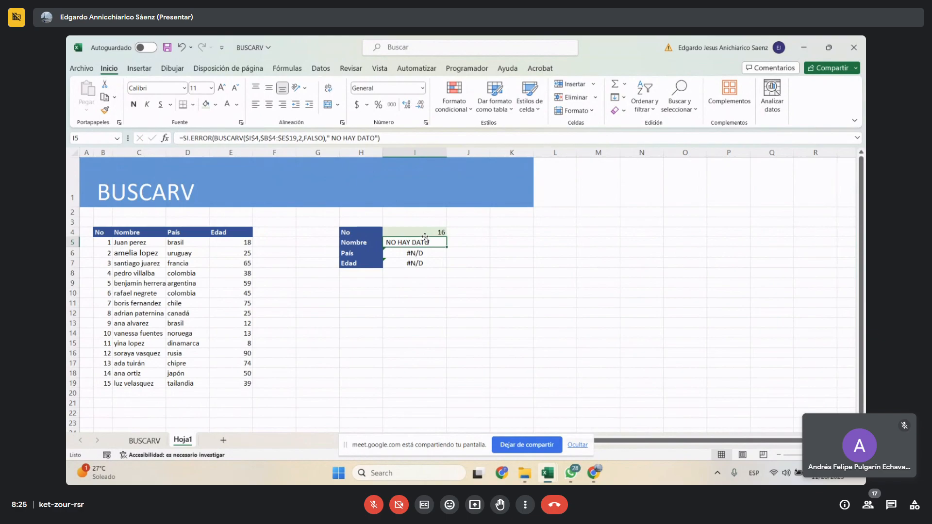
{"action": "left_click_drag", "start_coordinate": [446, 247], "coordinate": [447, 266]}
{"action": "left_click", "coordinate": [427, 322]}
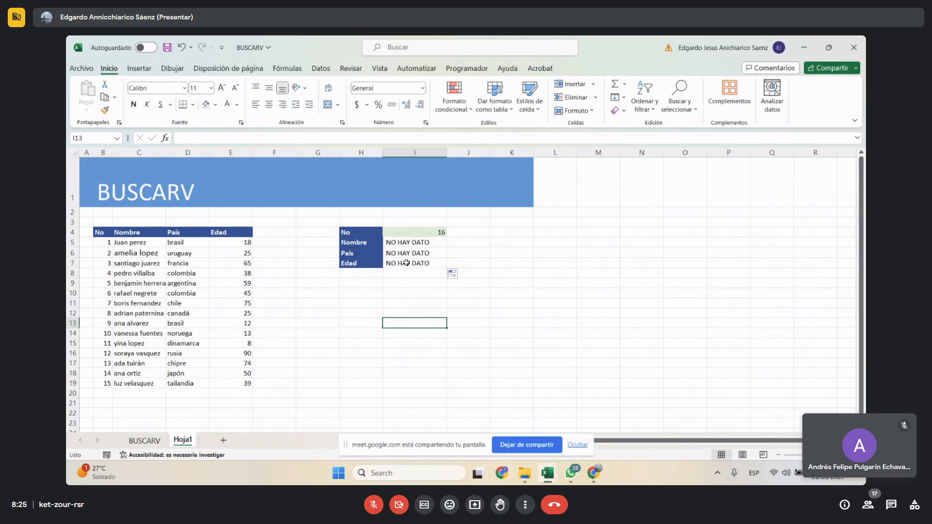
- Test the lookup with missing numbers by entering 35, 40 and 20 as the No in I4
{"action": "left_click", "coordinate": [432, 232]}
{"action": "type", "text": "35"}
{"action": "key", "text": "Return"}
{"action": "left_click", "coordinate": [434, 235]}
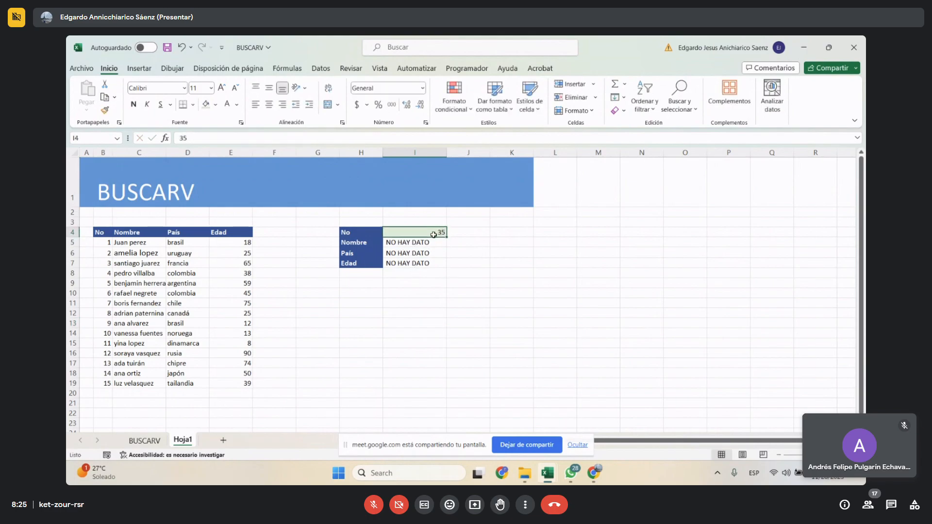
{"action": "type", "text": "40"}
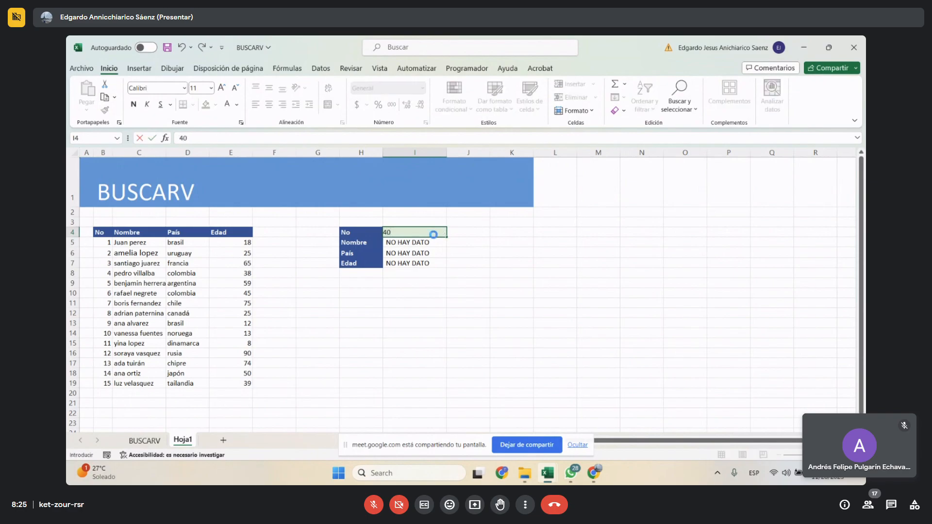
{"action": "key", "text": "Return"}
{"action": "left_click", "coordinate": [434, 235]}
{"action": "type", "text": "20"}
{"action": "key", "text": "Return"}
{"action": "left_click", "coordinate": [434, 235]}
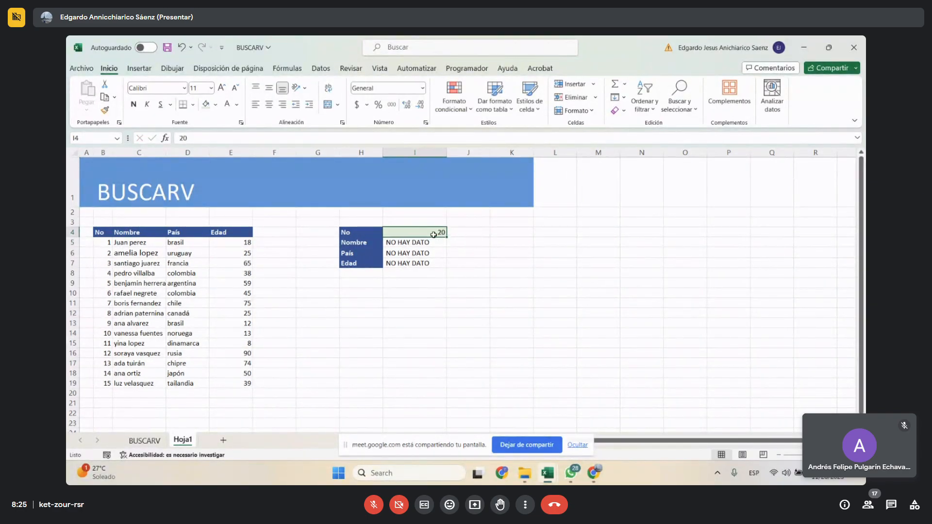
- Review the No in I4 and the SI.ERROR formulas in I5, I6 and I7
{"action": "left_click", "coordinate": [433, 243]}
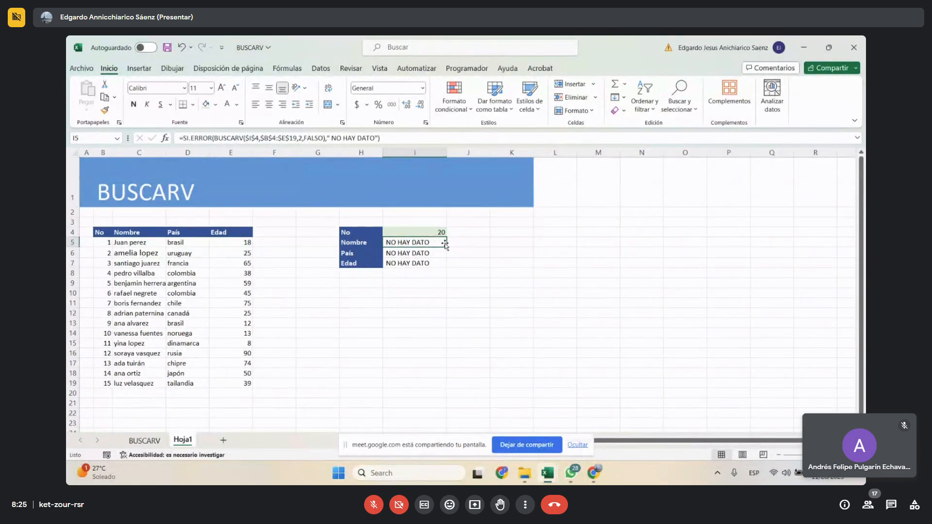
{"action": "left_click", "coordinate": [436, 234]}
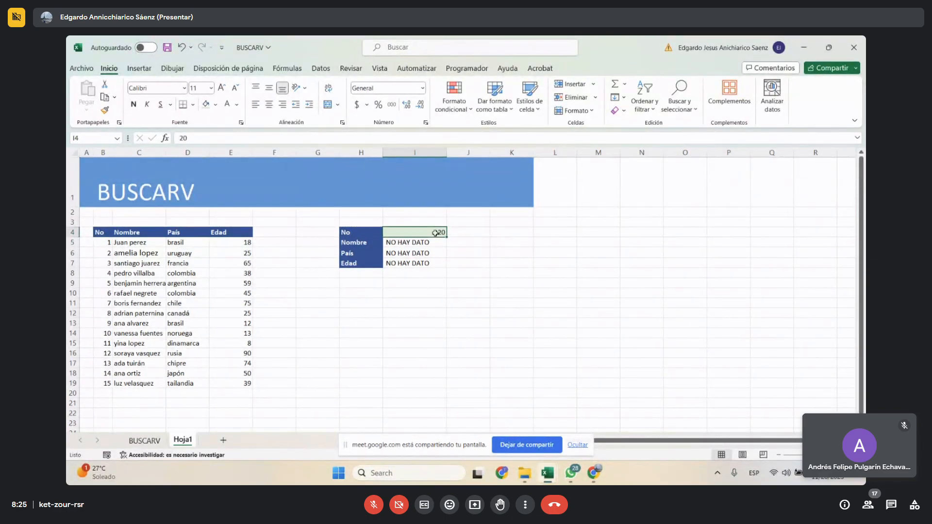
{"action": "left_click", "coordinate": [432, 243]}
{"action": "left_click", "coordinate": [431, 253]}
{"action": "left_click", "coordinate": [430, 264]}
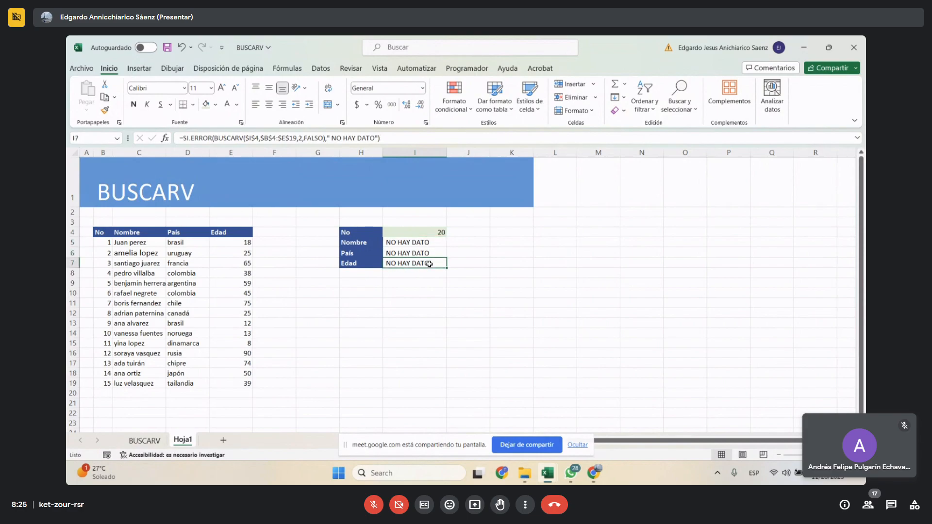
{"action": "left_click", "coordinate": [428, 252]}
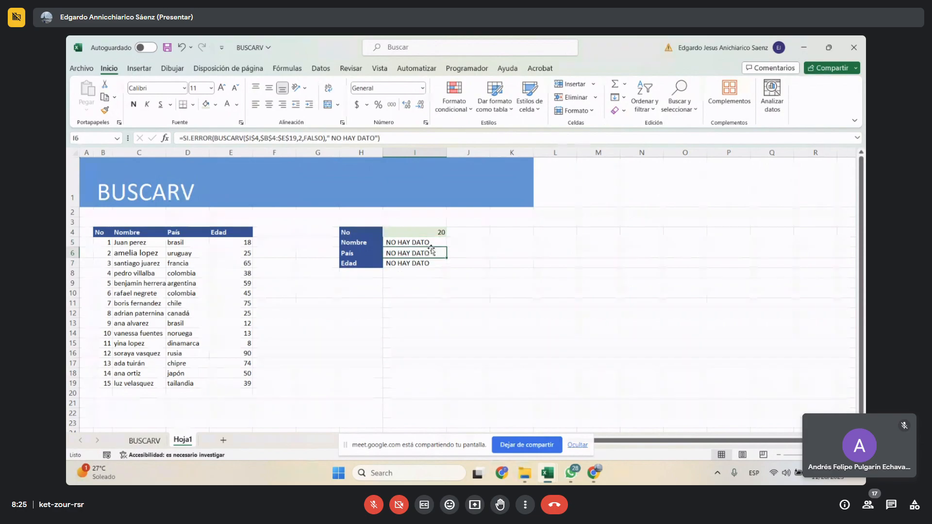
- Undo the last three No entries in I4 and the fill of the SI.ERROR formula into I6:I7
{"action": "left_click", "coordinate": [185, 50]}
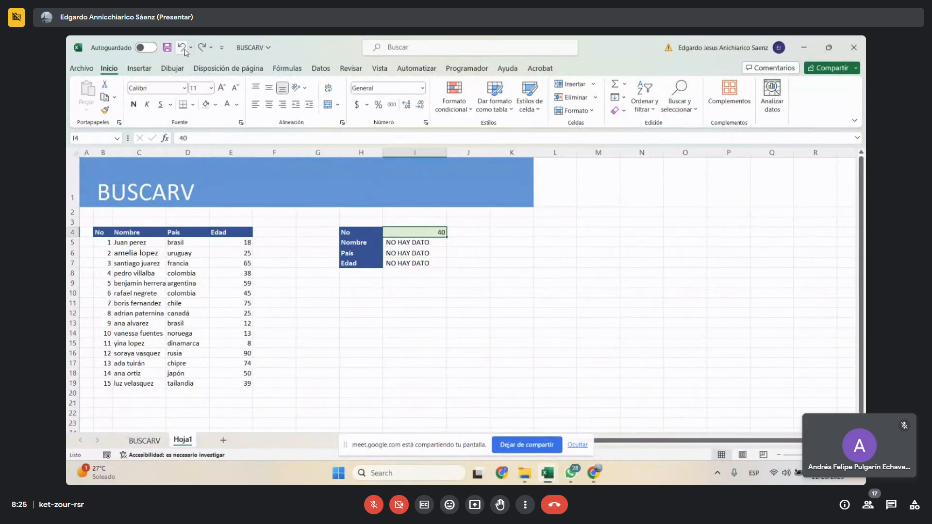
{"action": "left_click", "coordinate": [184, 50]}
{"action": "left_click", "coordinate": [185, 50]}
{"action": "left_click", "coordinate": [185, 50]}
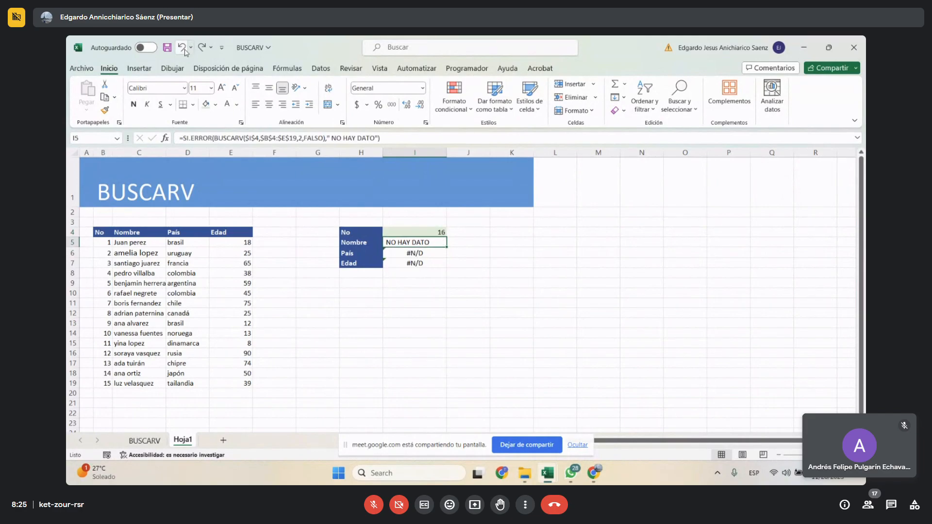
- Test the lookups by entering 22 and 4 as the No in I4
{"action": "left_click", "coordinate": [393, 272]}
{"action": "left_click", "coordinate": [440, 234]}
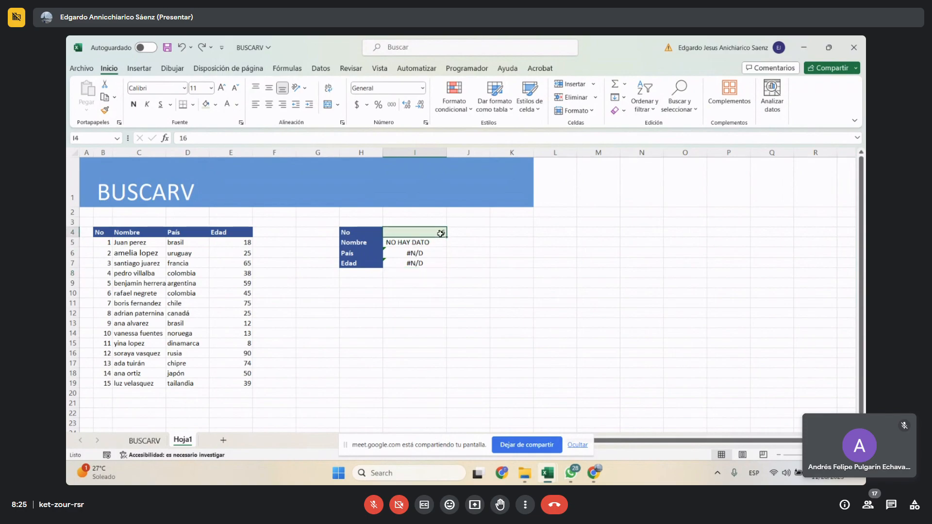
{"action": "type", "text": "22"}
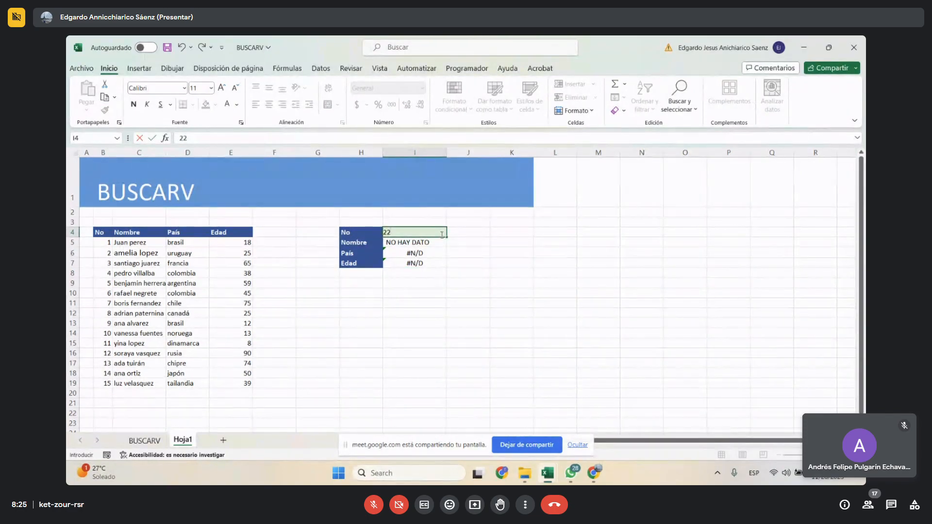
{"action": "left_click", "coordinate": [458, 314]}
{"action": "left_click", "coordinate": [437, 234]}
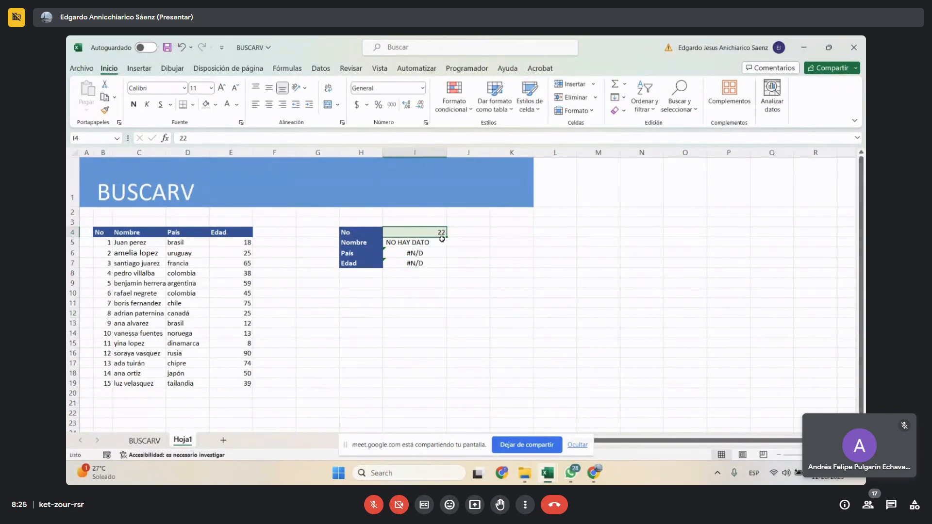
{"action": "type", "text": "4"}
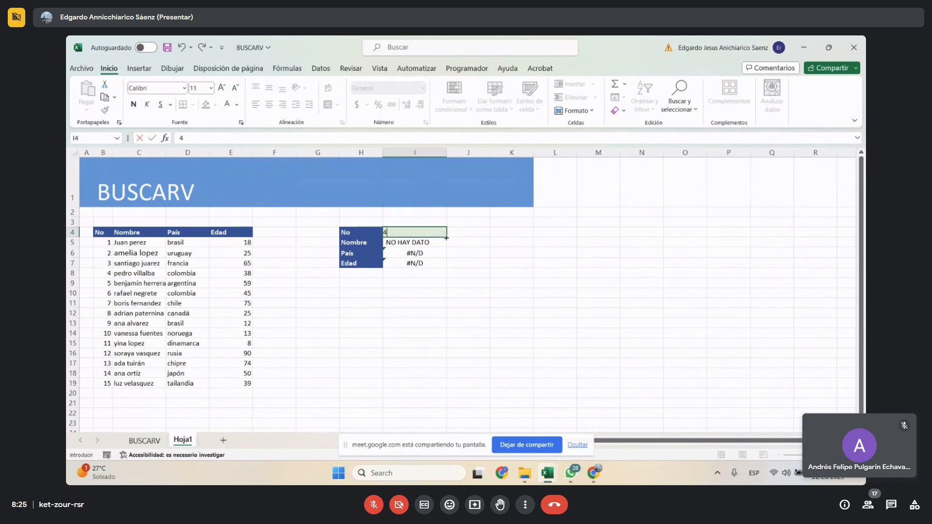
{"action": "key", "text": "Return"}
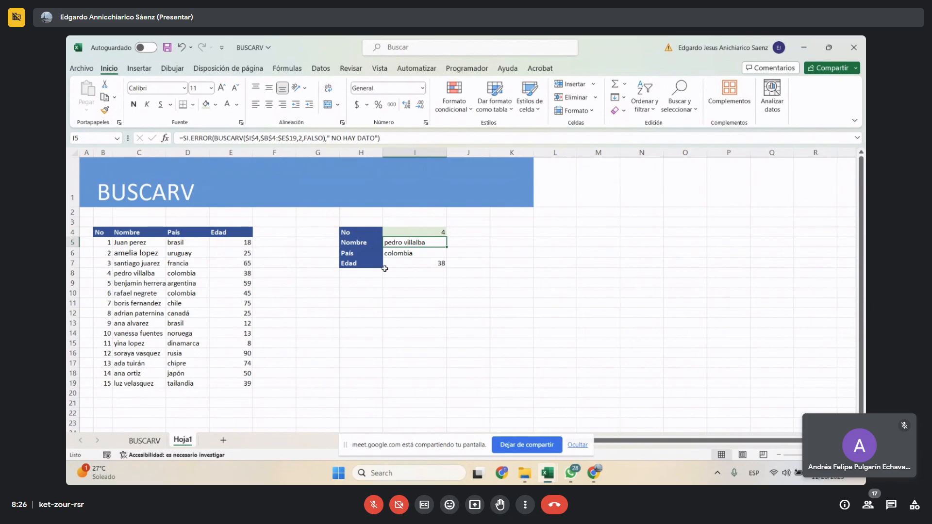
- Remove the SI.ERROR wrapper and its " NO HAY DATO" argument from the I5 formula, keeping only the BUSCARV lookup
{"action": "double_click", "coordinate": [404, 243]}
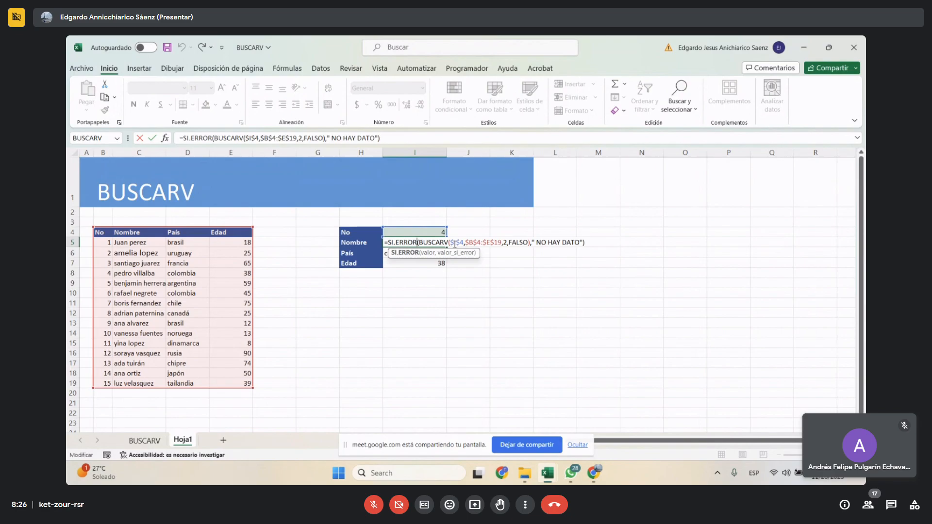
{"action": "key", "text": "BackSpace"}
{"action": "key", "text": "BackSpace"}
{"action": "key", "text": "BackSpace"}
{"action": "key", "text": "BackSpace"}
{"action": "key", "text": "BackSpace"}
{"action": "key", "text": "BackSpace"}
{"action": "key", "text": "BackSpace"}
{"action": "key", "text": "BackSpace"}
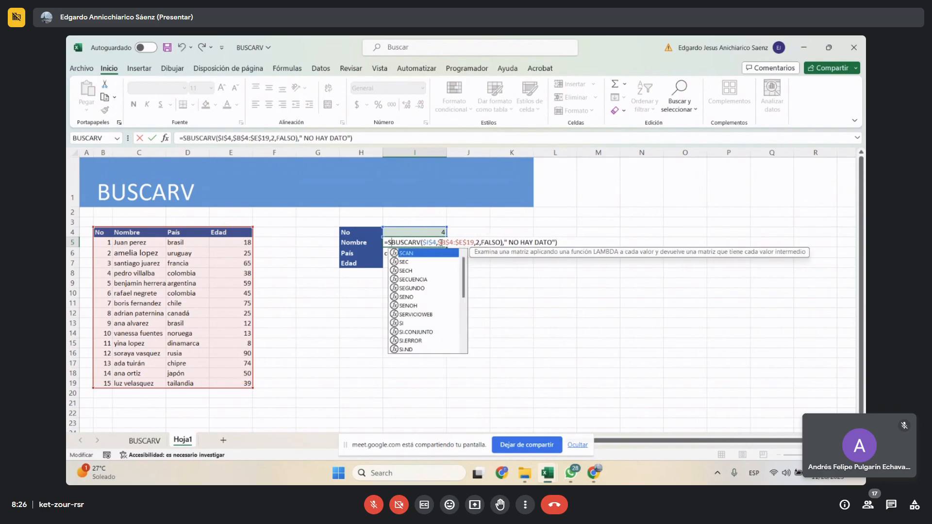
{"action": "key", "text": "BackSpace"}
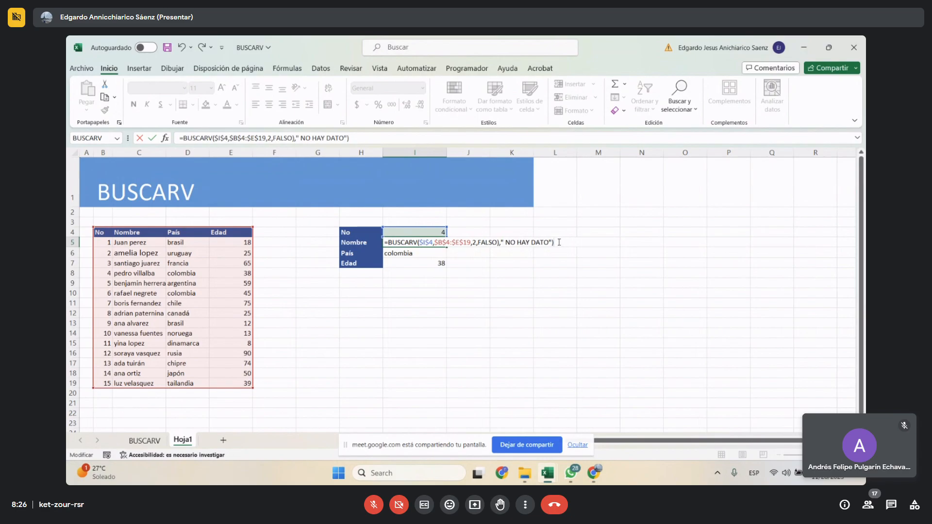
{"action": "key", "text": "BackSpace"}
{"action": "key", "text": "BackSpace"}
{"action": "key", "text": "BackSpace"}
{"action": "key", "text": "BackSpace"}
{"action": "key", "text": "BackSpace"}
{"action": "key", "text": "BackSpace"}
{"action": "key", "text": "BackSpace"}
{"action": "key", "text": "BackSpace"}
{"action": "key", "text": "BackSpace"}
{"action": "key", "text": "BackSpace"}
{"action": "key", "text": "BackSpace"}
{"action": "key", "text": "BackSpace"}
{"action": "key", "text": "BackSpace"}
{"action": "key", "text": "BackSpace"}
{"action": "key", "text": "Return"}
- Test the plain BUSCARV lookups by entering 5 as the No in I4
{"action": "left_click", "coordinate": [455, 317]}
{"action": "left_click", "coordinate": [430, 231]}
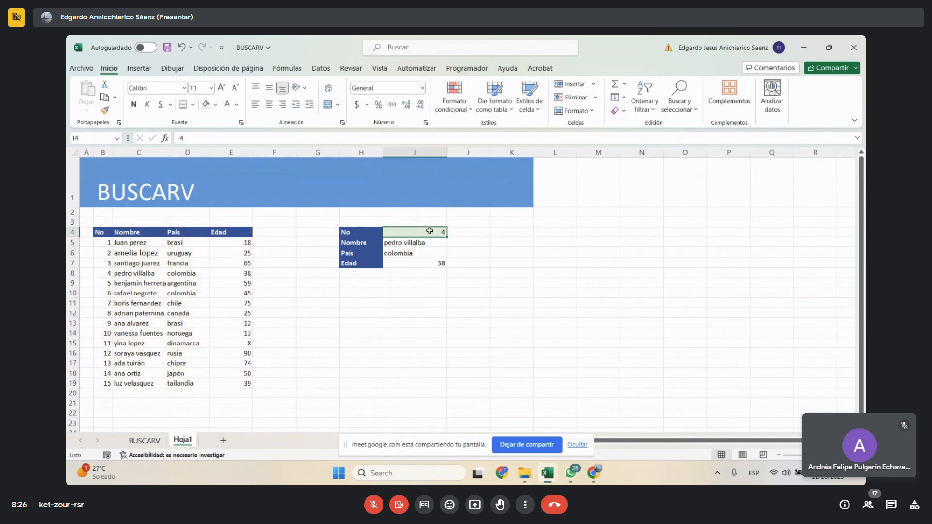
{"action": "type", "text": "5"}
{"action": "left_click", "coordinate": [435, 303]}
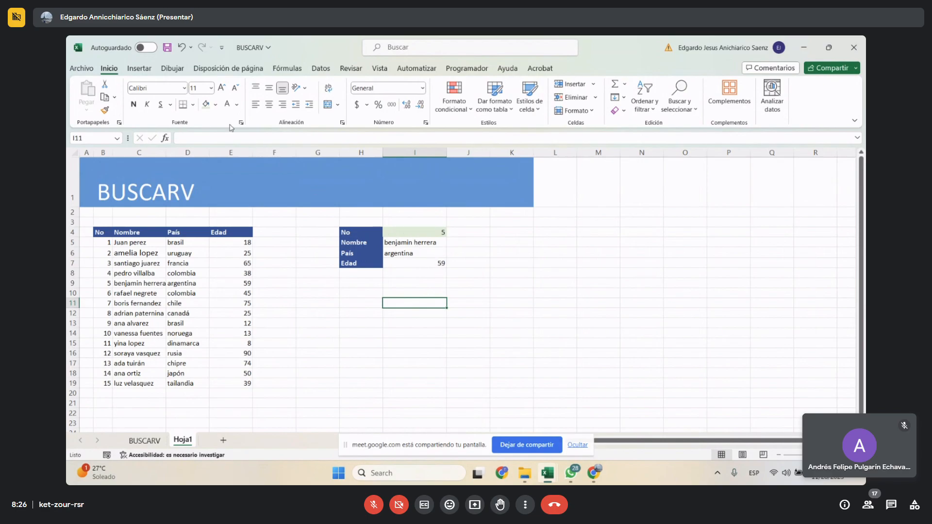
- Start a data validation rule for the No cell I4 and set it to allow Lista
{"action": "left_click", "coordinate": [321, 68]}
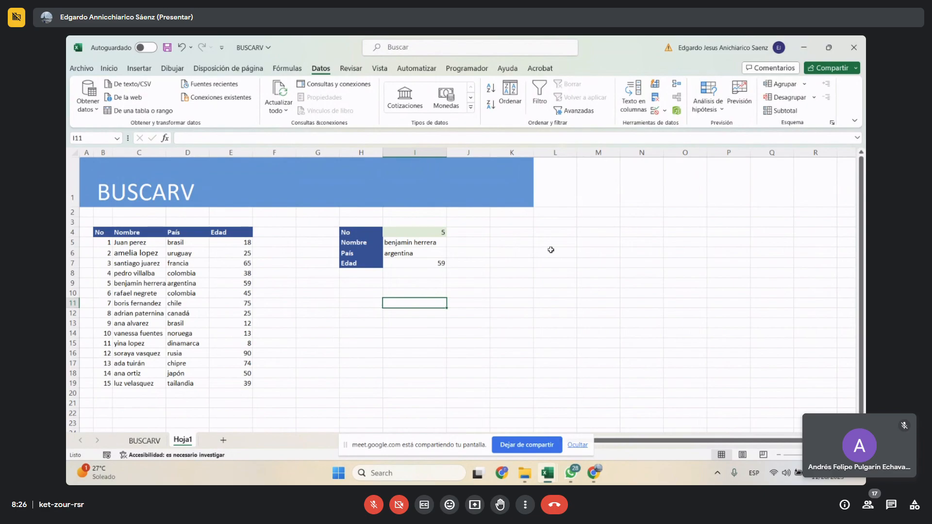
{"action": "left_click", "coordinate": [423, 234]}
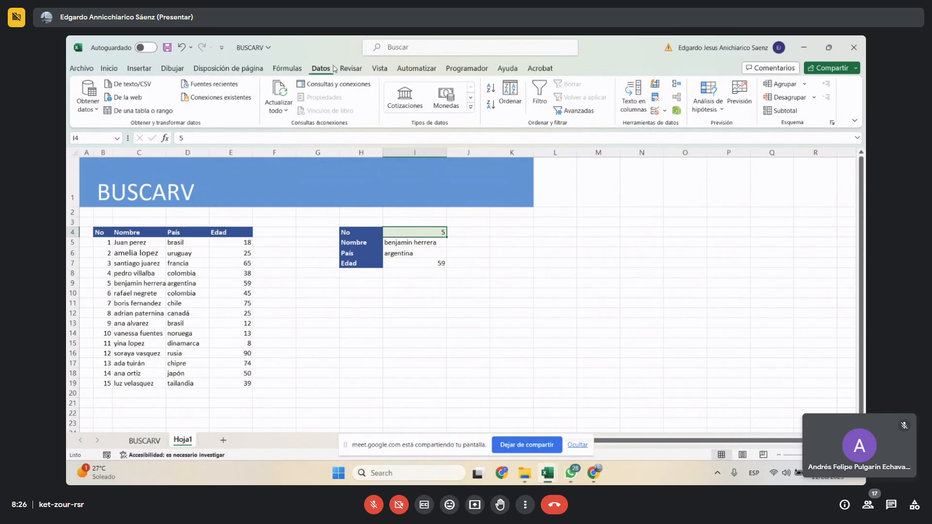
{"action": "left_click", "coordinate": [665, 111]}
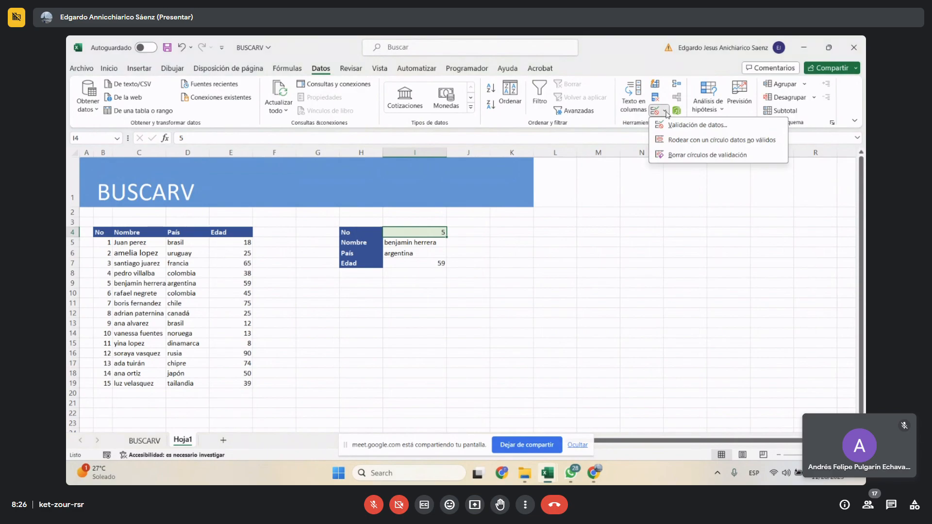
{"action": "left_click", "coordinate": [681, 125]}
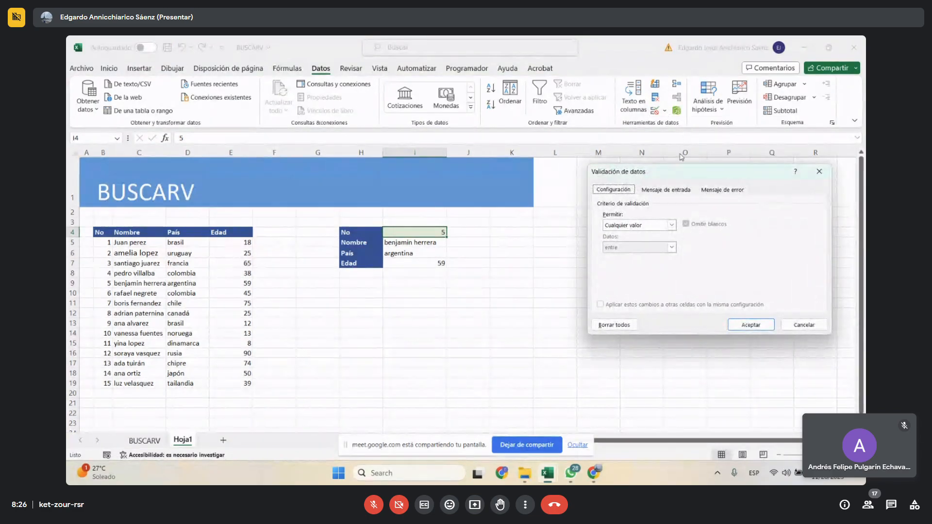
{"action": "left_click_drag", "start_coordinate": [673, 173], "coordinate": [655, 152]}
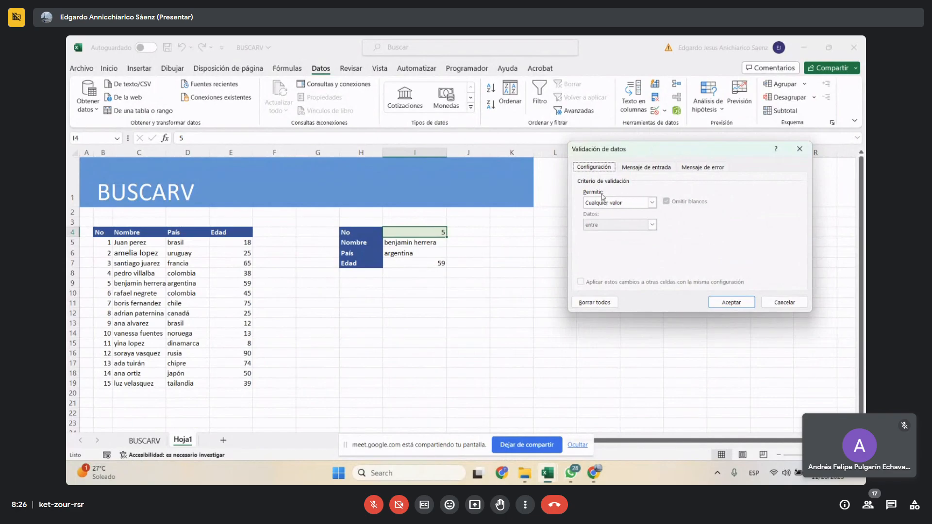
{"action": "left_click", "coordinate": [652, 205]}
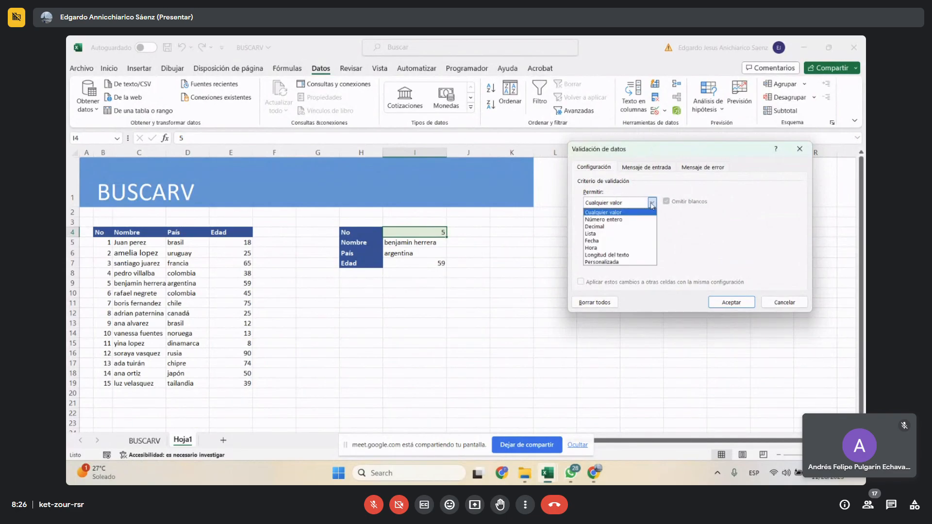
{"action": "left_click", "coordinate": [622, 235]}
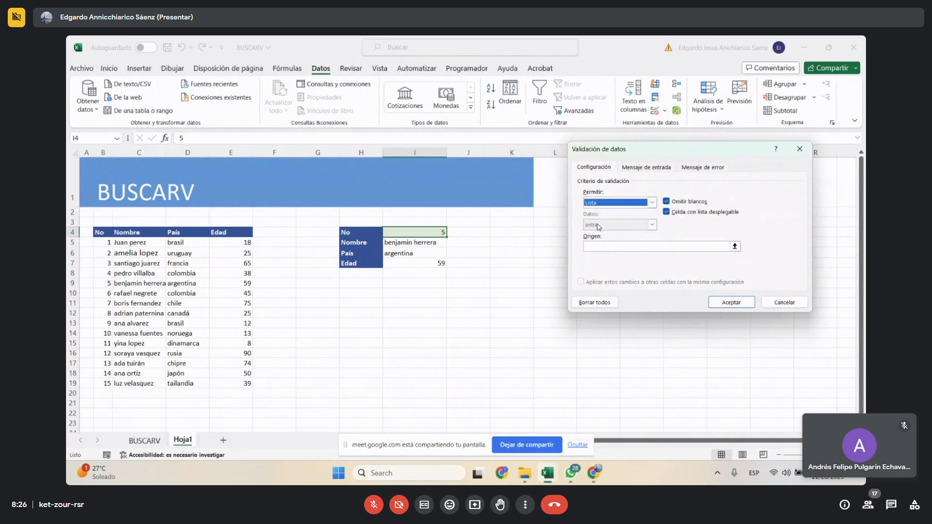
- Set the validation list's source to =$B$5:$B$19 and apply the rule
{"action": "left_click", "coordinate": [735, 247]}
{"action": "left_click_drag", "start_coordinate": [103, 242], "coordinate": [103, 384]}
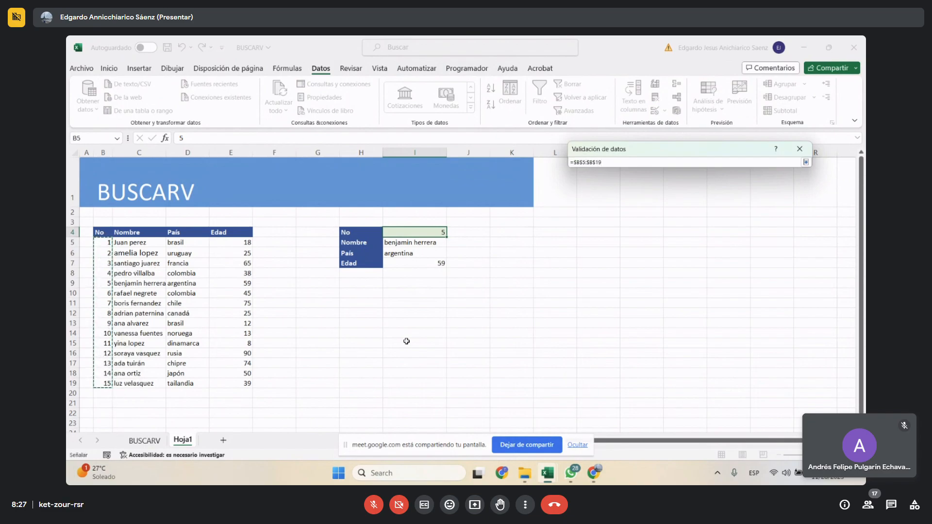
{"action": "key", "text": "Return"}
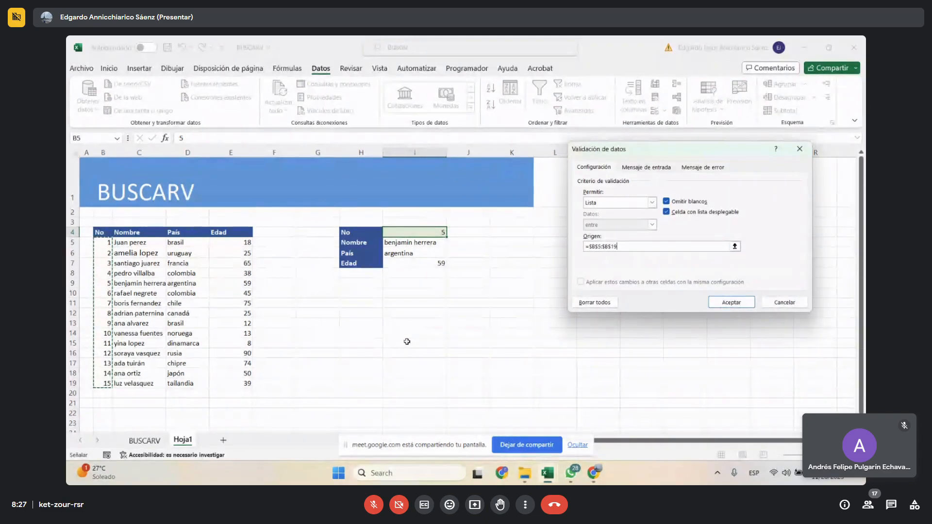
{"action": "left_click", "coordinate": [739, 300]}
{"action": "left_click", "coordinate": [455, 371]}
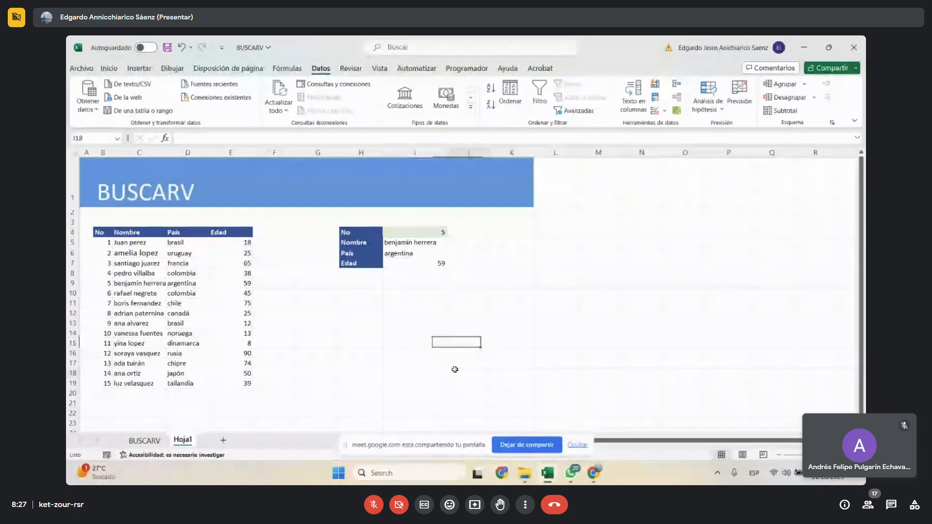
- Browse the dropdown list in I4 and choose 8 as the No
{"action": "left_click", "coordinate": [436, 233]}
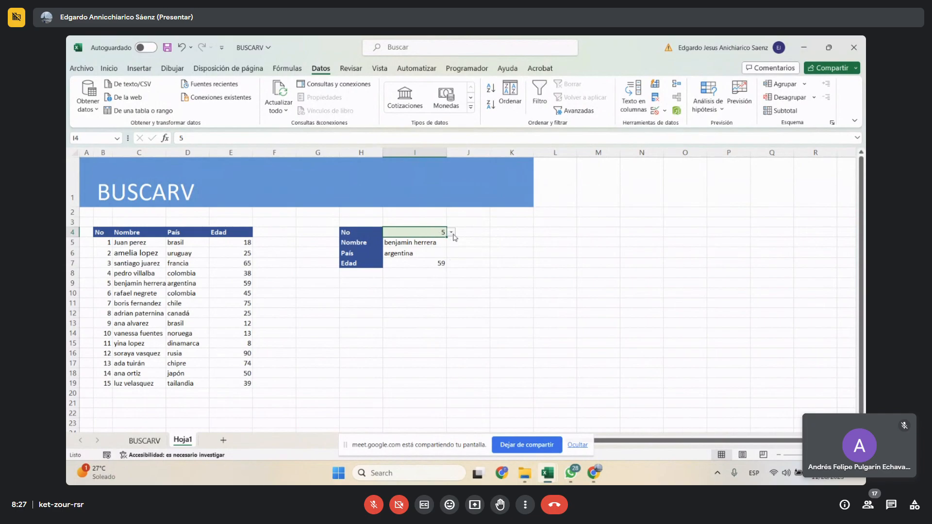
{"action": "left_click", "coordinate": [452, 233]}
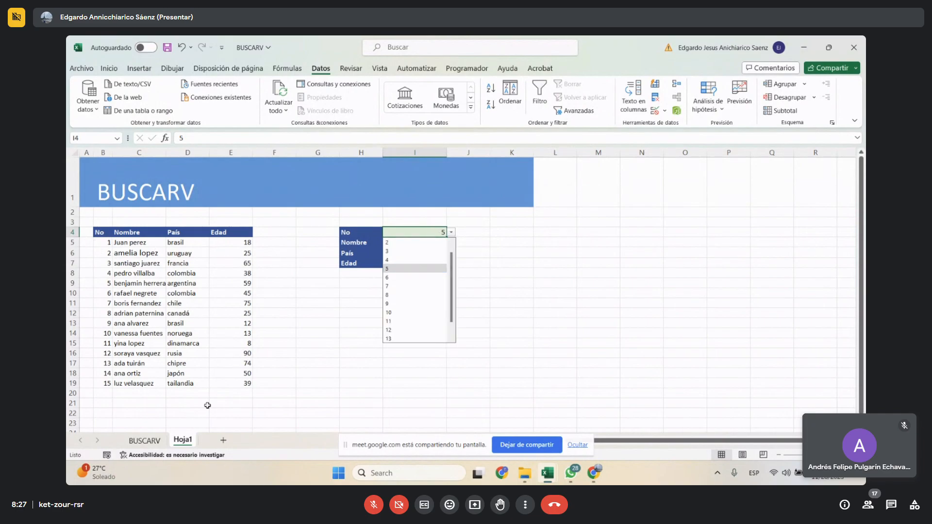
{"action": "mouse_move", "coordinate": [452, 305]}
{"action": "left_mouse_down"}
{"action": "mouse_move", "coordinate": [452, 270]}
{"action": "mouse_move", "coordinate": [454, 334]}
{"action": "mouse_move", "coordinate": [453, 292]}
{"action": "left_mouse_up"}
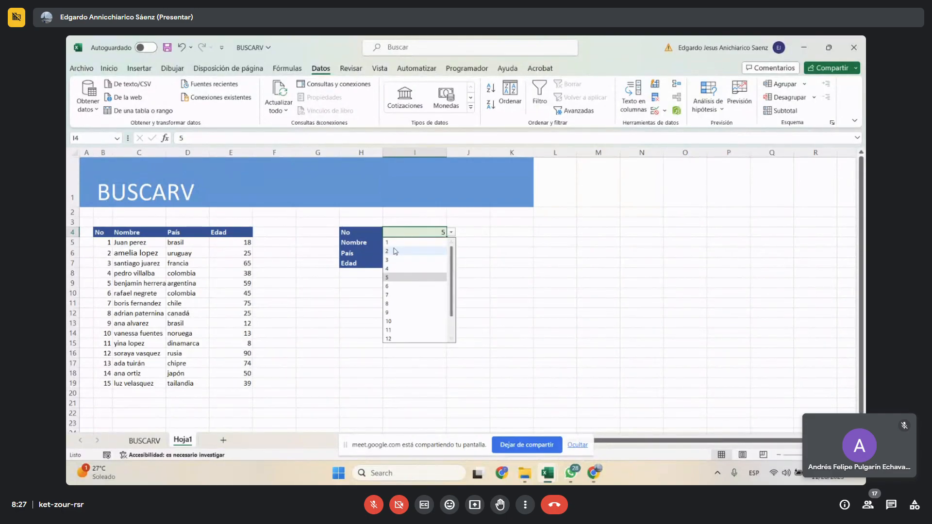
{"action": "scroll", "coordinate": [415, 335], "scroll_direction": "down", "scroll_amount": 1}
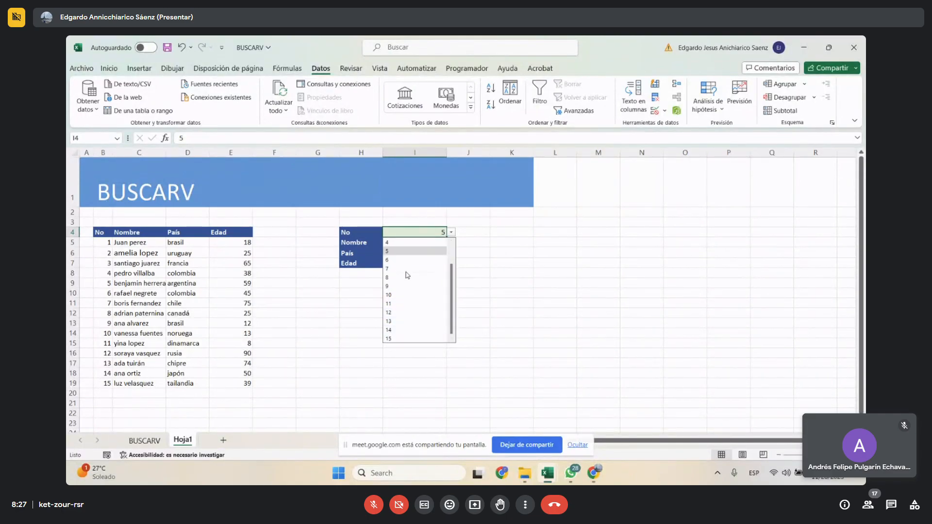
{"action": "scroll", "coordinate": [408, 275], "scroll_direction": "up", "scroll_amount": 1}
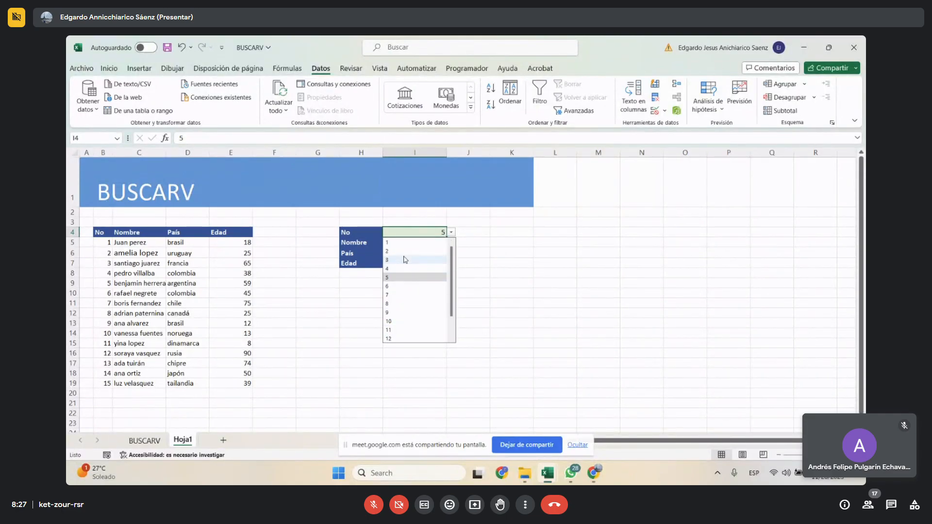
{"action": "left_click", "coordinate": [401, 303]}
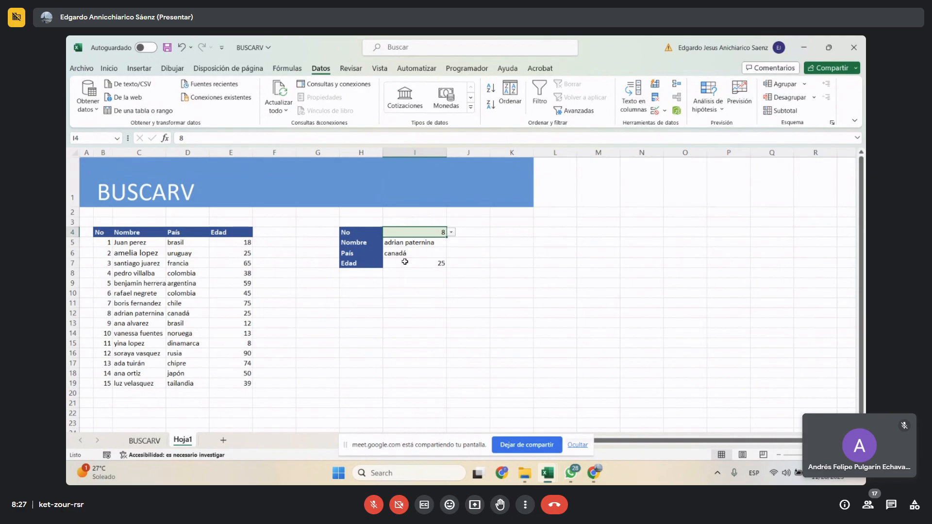
- Test the BUSCARV lookups by choosing 10 and then 6 from the No dropdown list in I4
{"action": "left_click", "coordinate": [451, 233]}
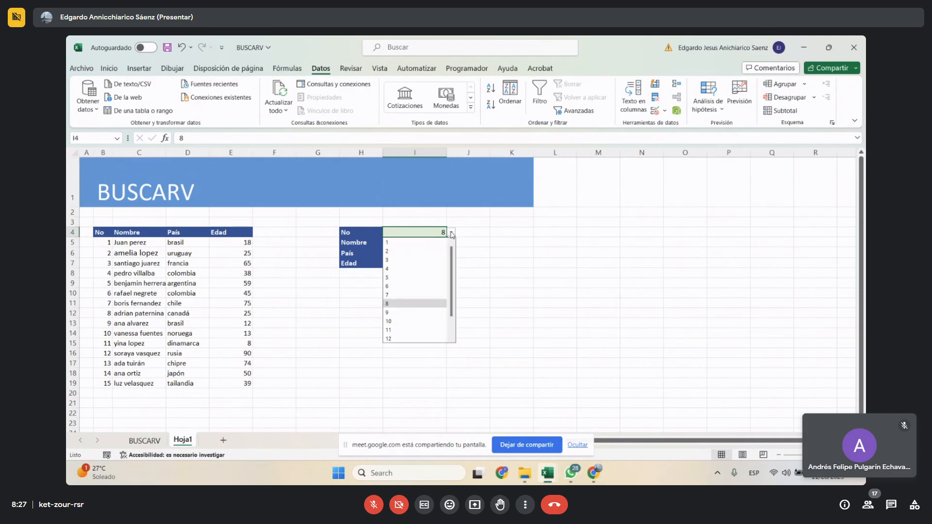
{"action": "left_click", "coordinate": [406, 321]}
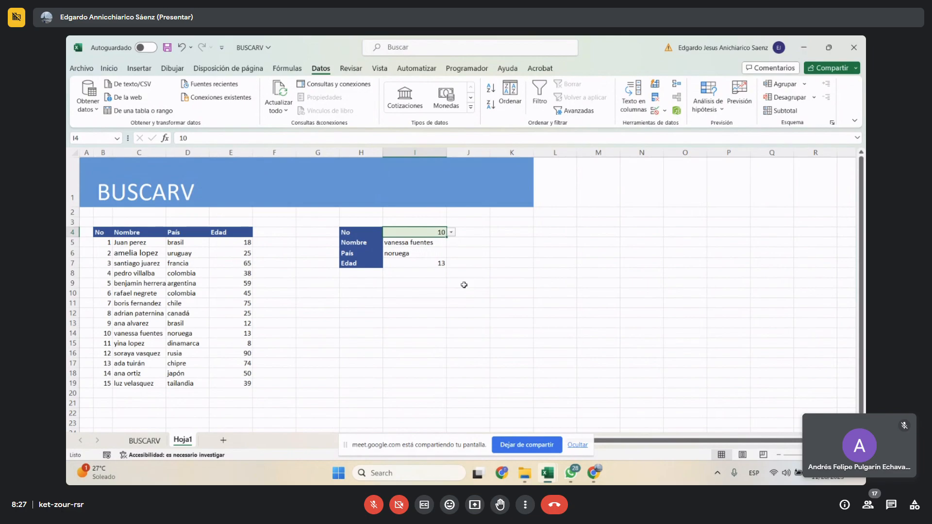
{"action": "left_click", "coordinate": [464, 285]}
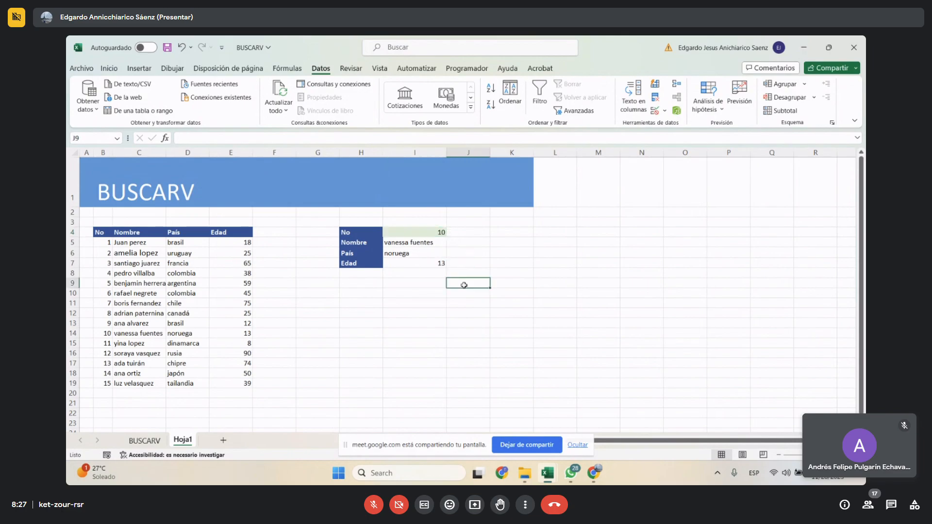
{"action": "left_click", "coordinate": [437, 233]}
{"action": "left_click", "coordinate": [452, 234]}
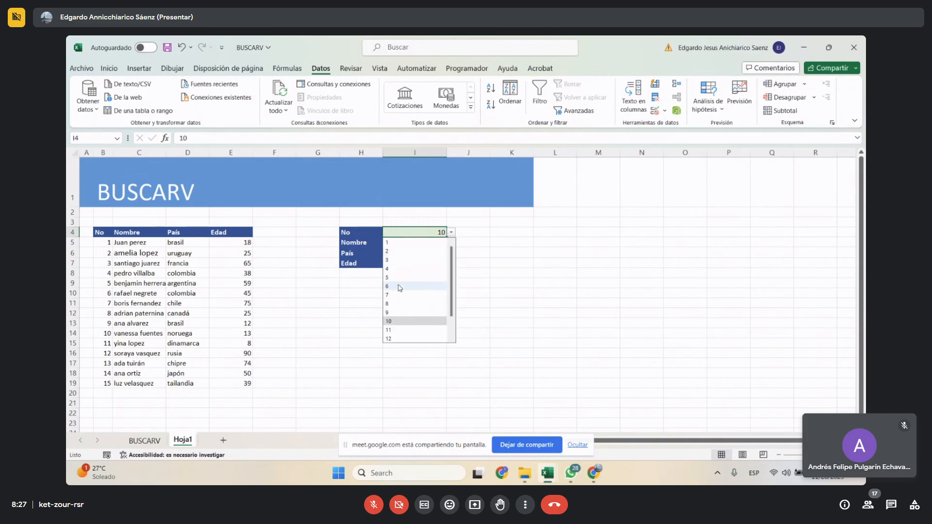
{"action": "left_click", "coordinate": [413, 287]}
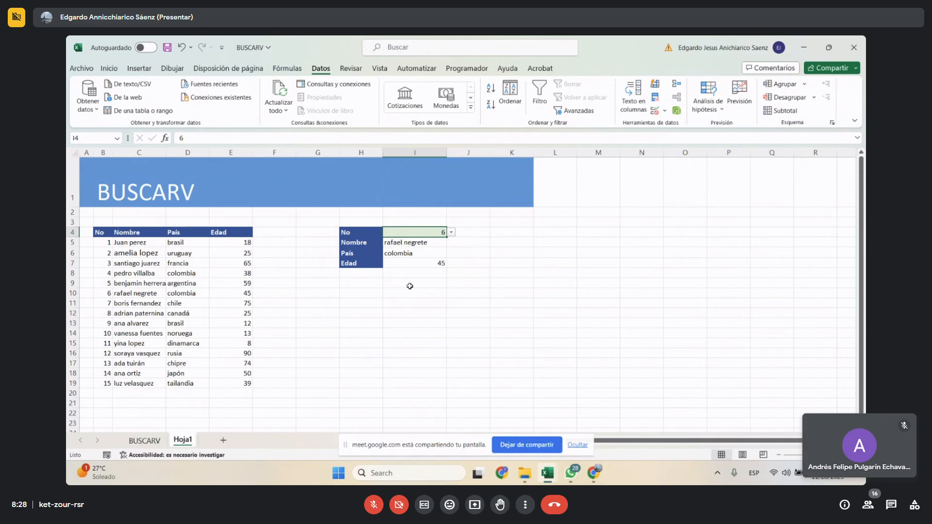
{"action": "left_click", "coordinate": [418, 303]}
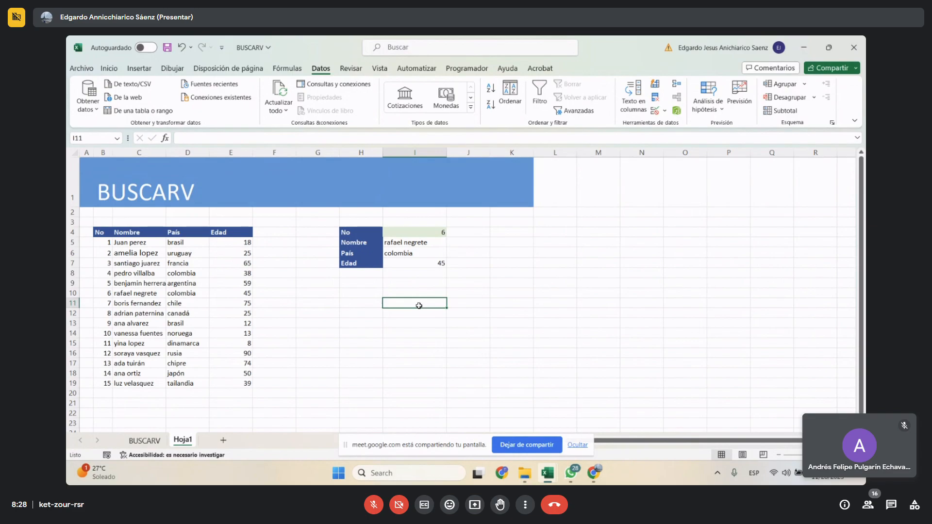
{"action": "left_click", "coordinate": [440, 233]}
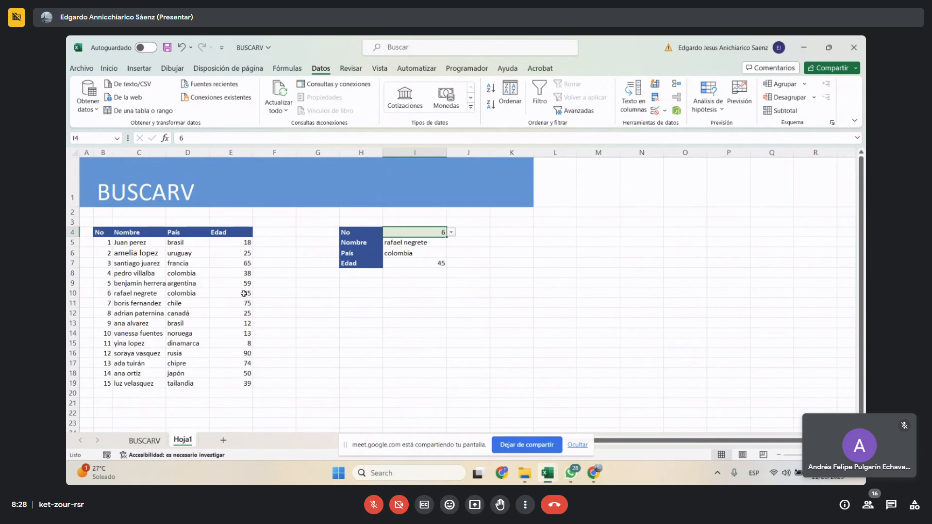
- Start a new conditional formatting rule for B5:E19 that uses a formula to determine which cells to format
{"action": "left_click", "coordinate": [108, 68]}
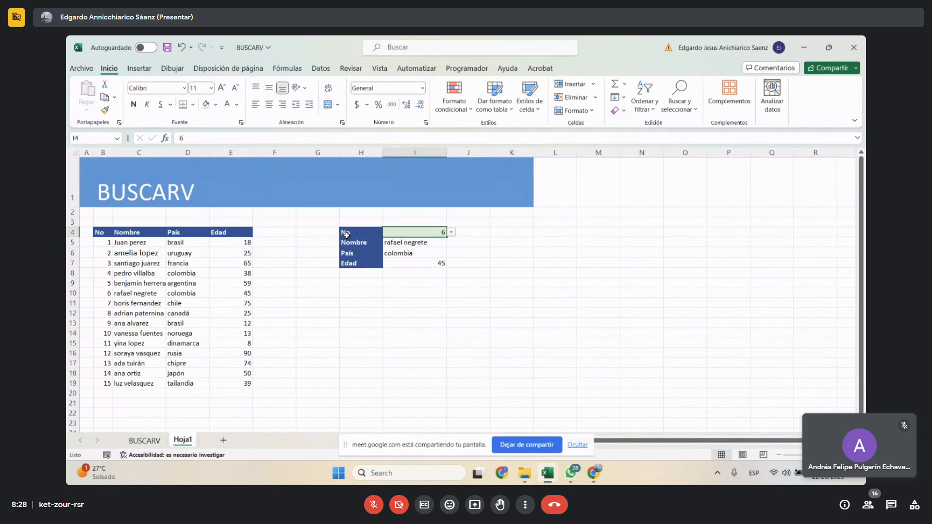
{"action": "left_click_drag", "start_coordinate": [104, 244], "coordinate": [247, 384]}
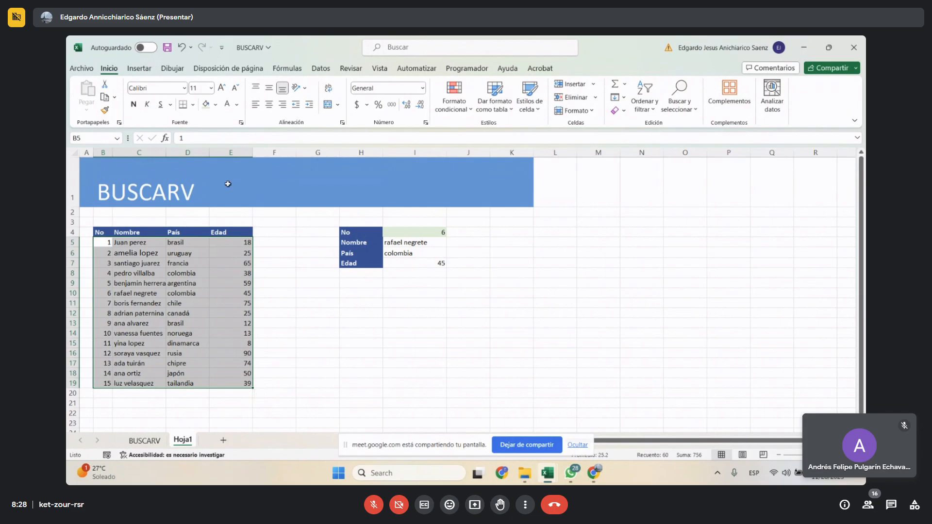
{"action": "left_click", "coordinate": [465, 110]}
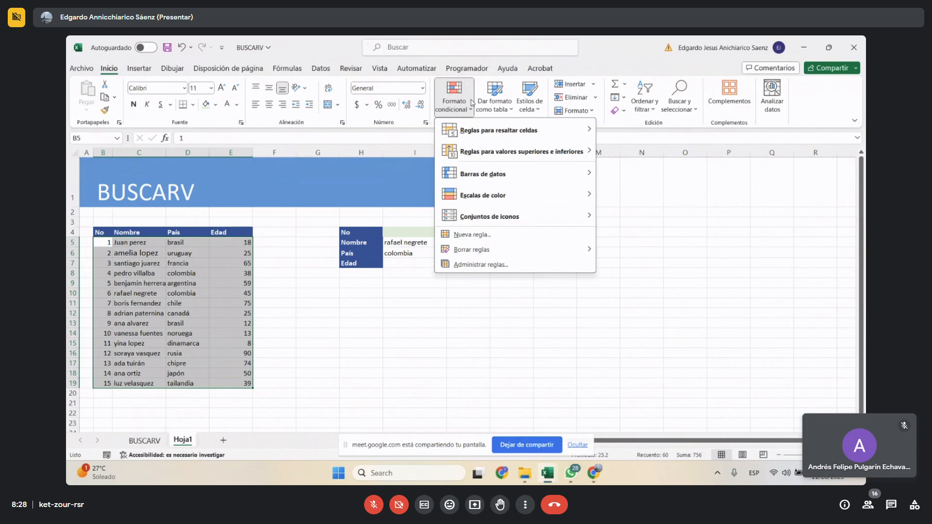
{"action": "mouse_move", "coordinate": [483, 139]}
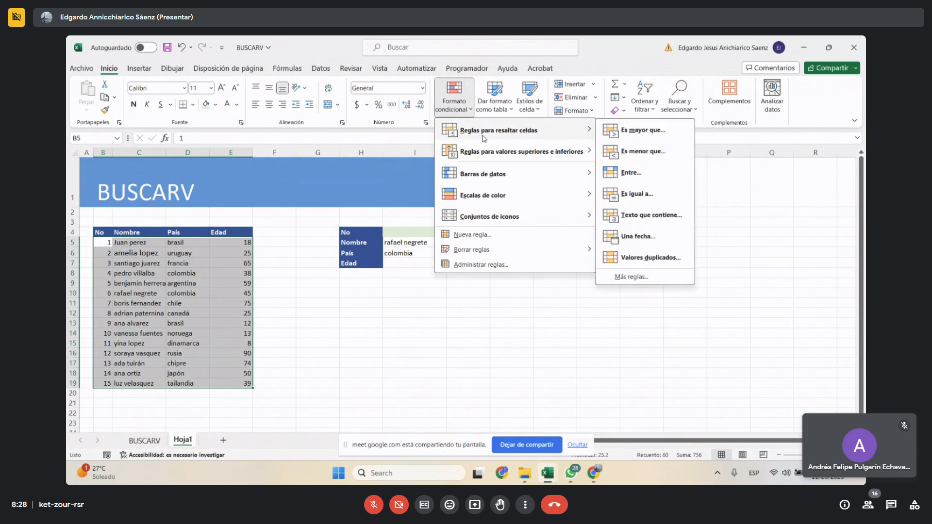
{"action": "left_click", "coordinate": [651, 280]}
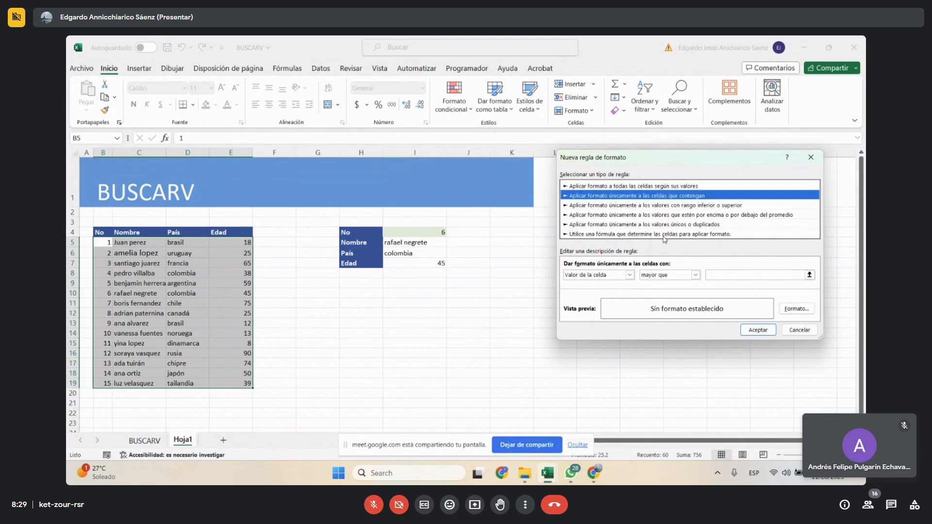
{"action": "left_click", "coordinate": [665, 234]}
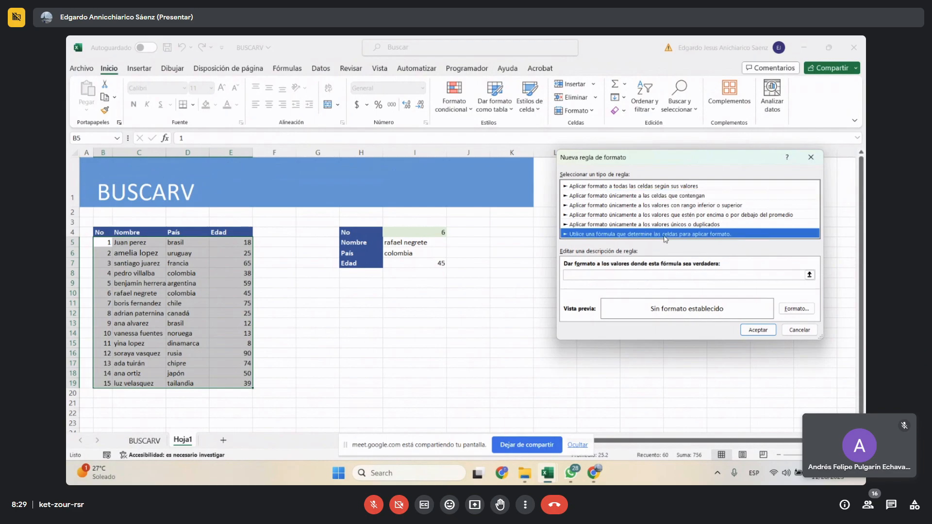
{"action": "left_click", "coordinate": [609, 275]}
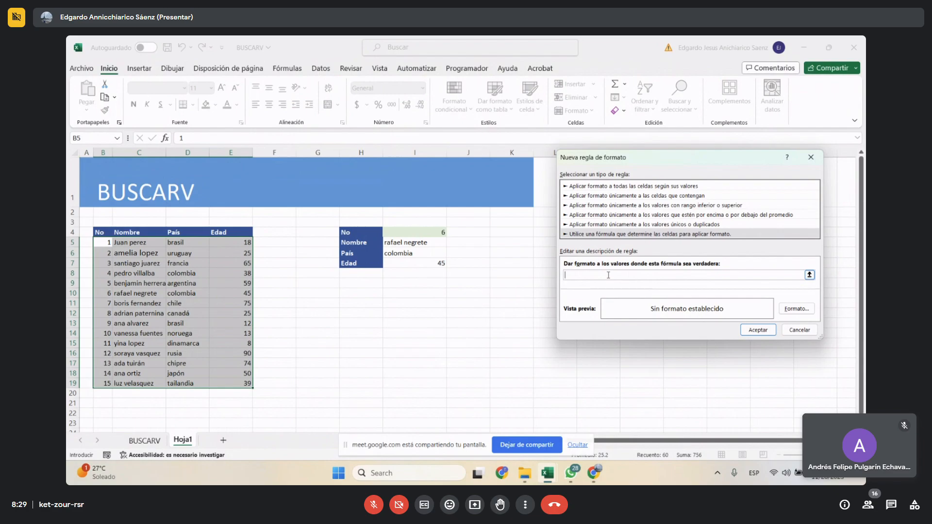
- Enter =$B5=$I$4 as the formatting rule's formula
{"action": "type", "text": "="}
{"action": "type", "text": "$B5"}
{"action": "type", "text": "="}
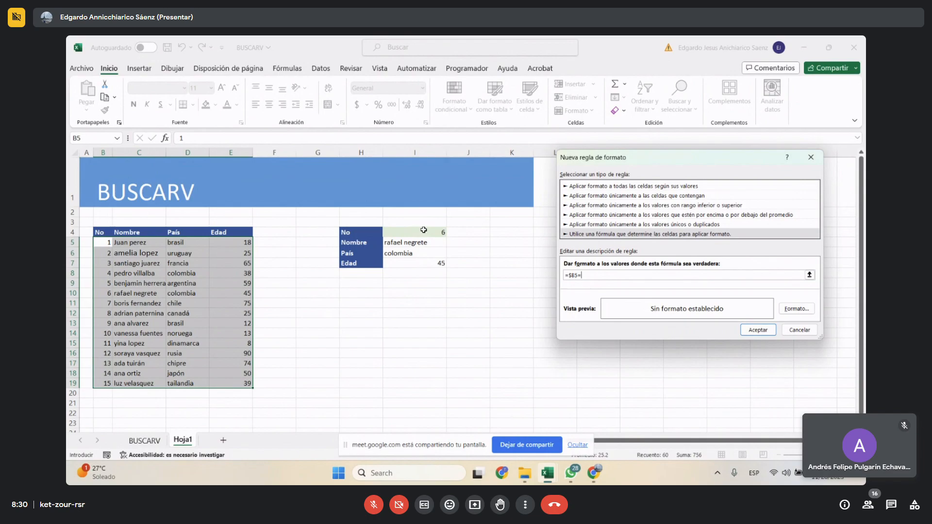
{"action": "type", "text": "$"}
{"action": "key", "text": "BackSpace"}
{"action": "type", "text": "4"}
{"action": "key", "text": "BackSpace"}
{"action": "key", "text": "BackSpace"}
{"action": "type", "text": "$I$4"}
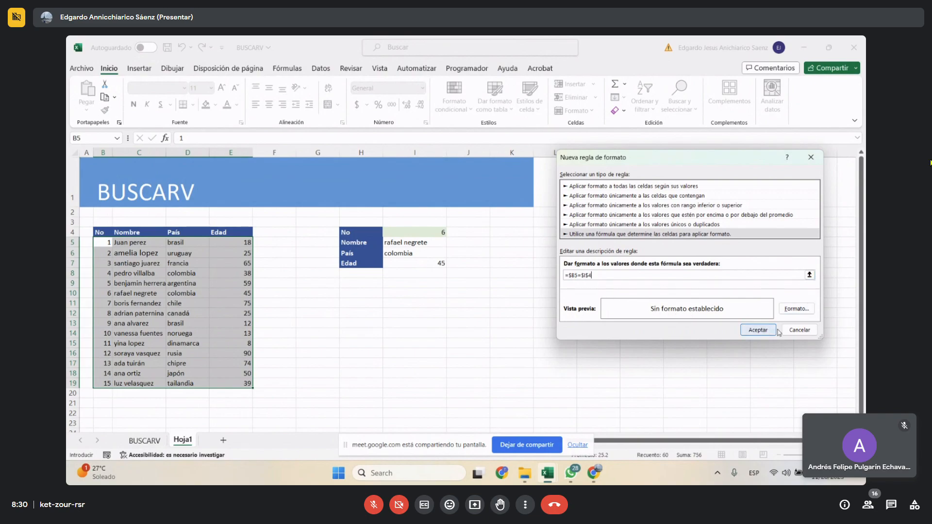
- Give the rule a light green fill and apply it to the table rows
{"action": "left_click", "coordinate": [796, 312]}
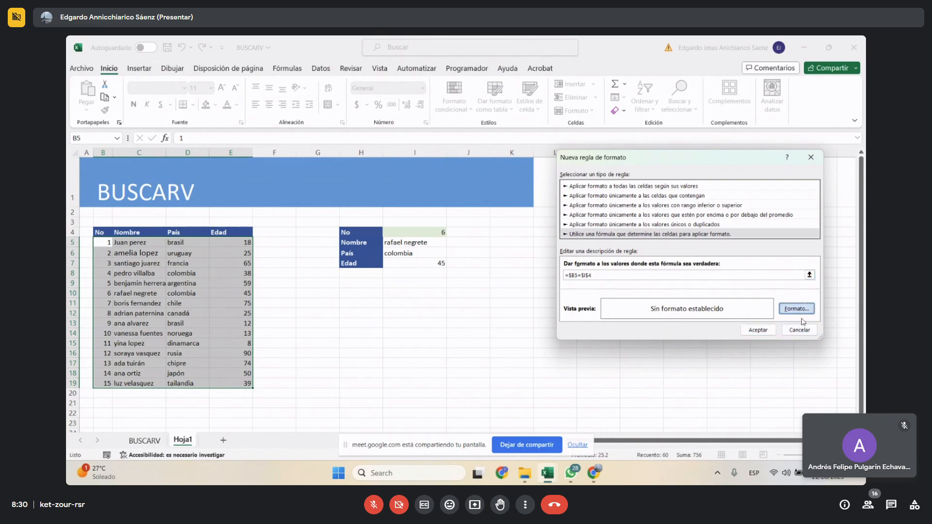
{"action": "left_click", "coordinate": [666, 112]}
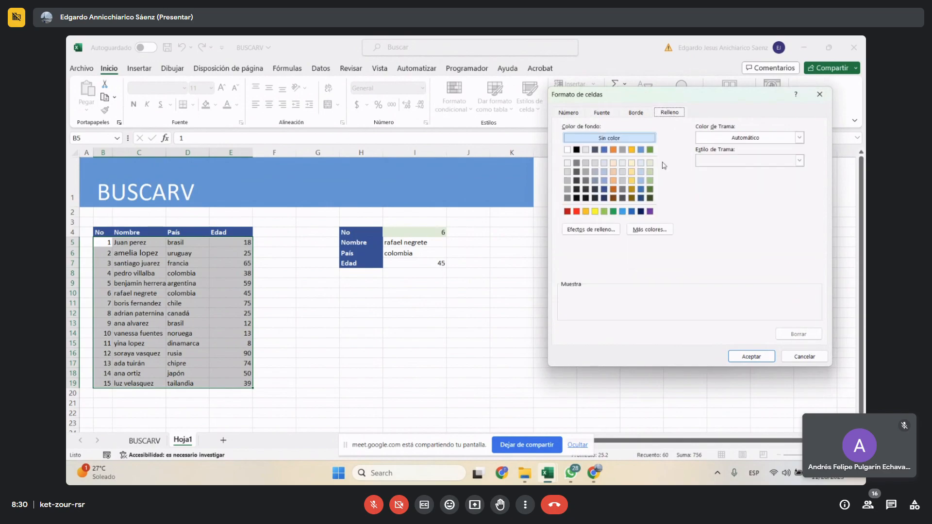
{"action": "left_click", "coordinate": [651, 171]}
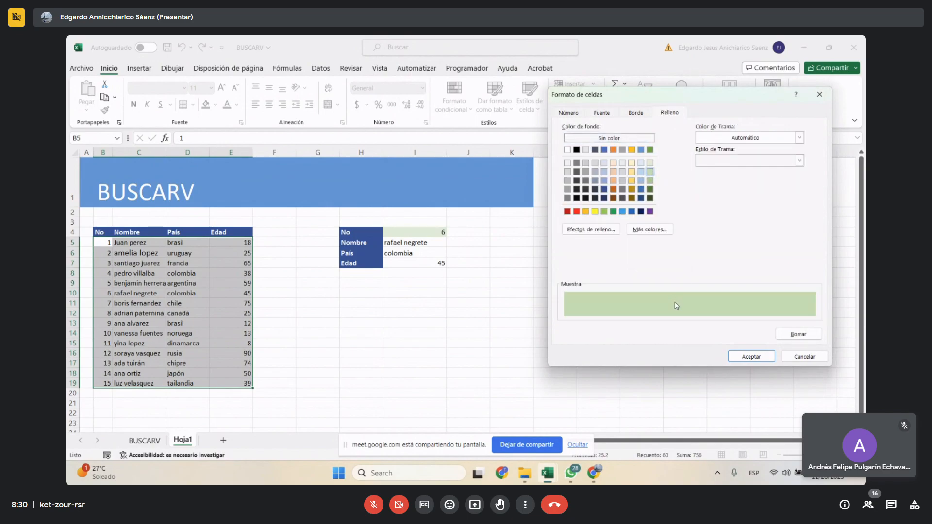
{"action": "left_click", "coordinate": [751, 357]}
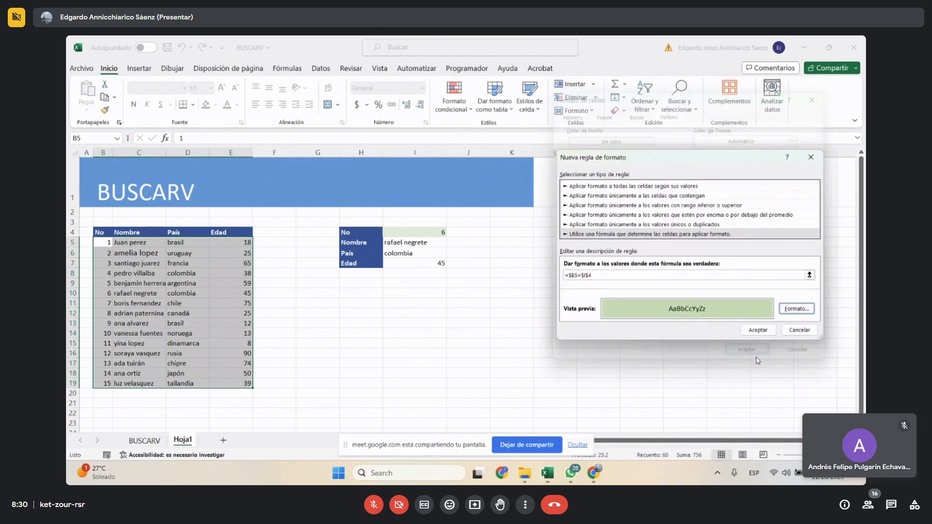
{"action": "left_click", "coordinate": [755, 329]}
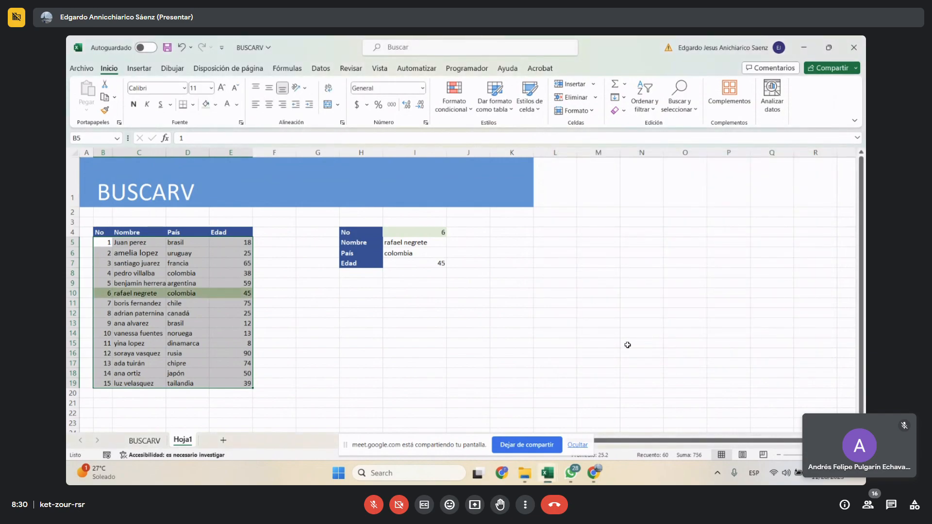
{"action": "left_click", "coordinate": [443, 345]}
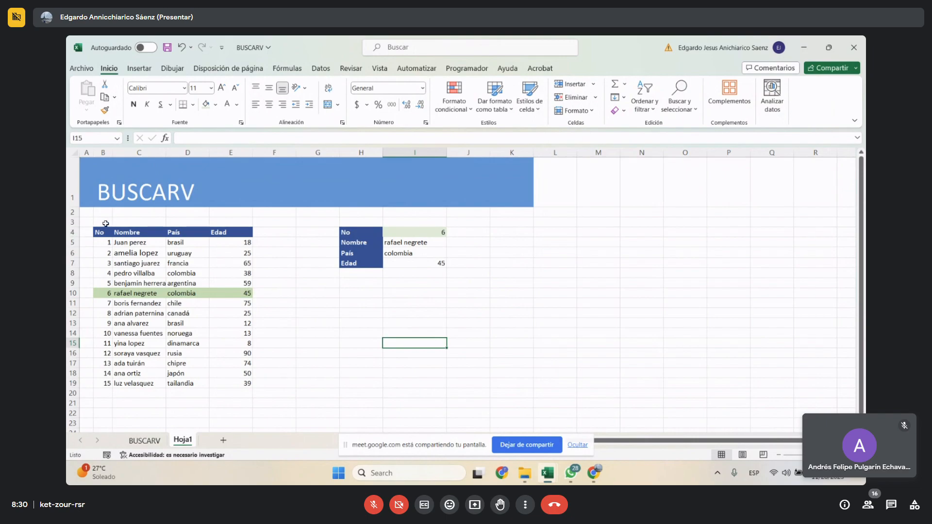
- Test the row highlighting by choosing 9, 1, 12 and finally 6 from the No dropdown list in I4
{"action": "left_click", "coordinate": [423, 234]}
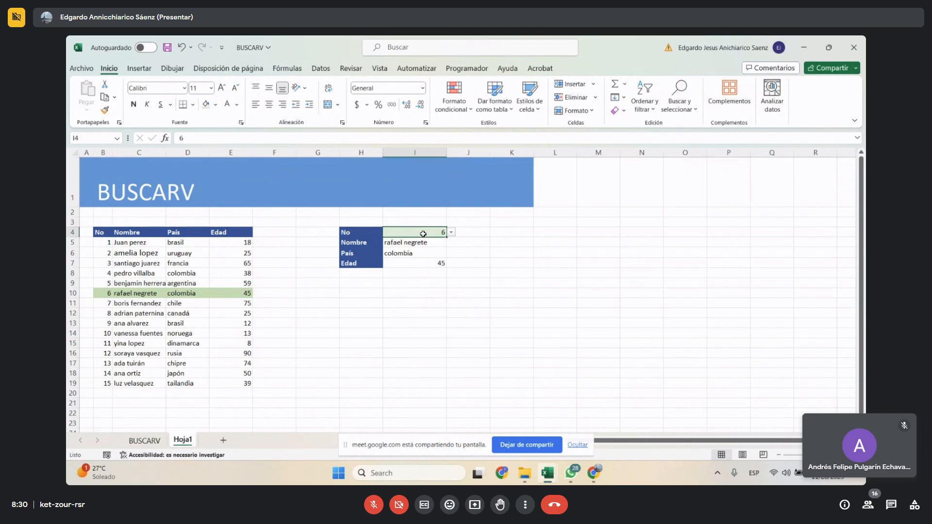
{"action": "left_click", "coordinate": [451, 233]}
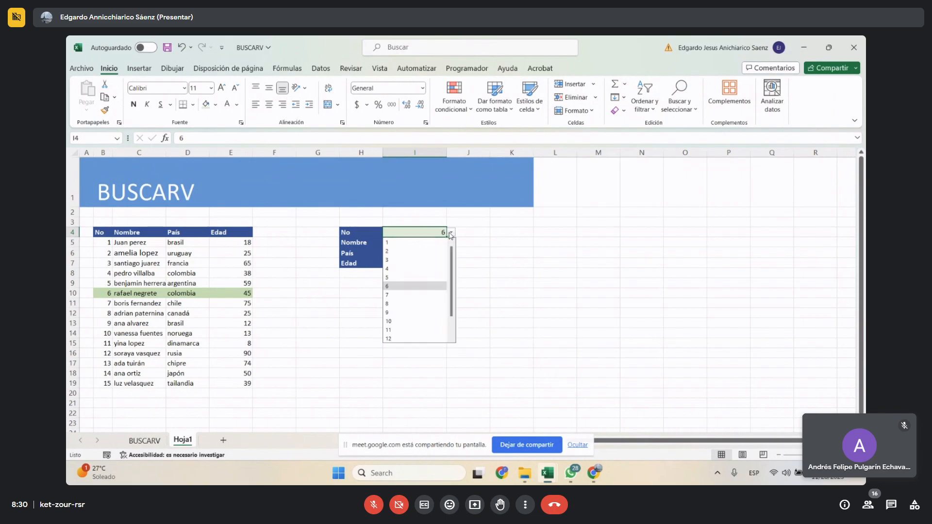
{"action": "left_click", "coordinate": [417, 314]}
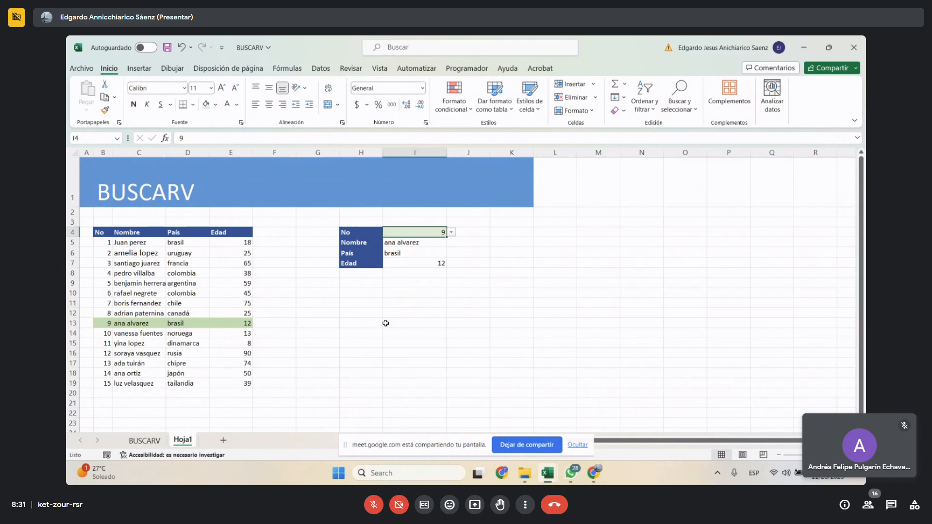
{"action": "left_click", "coordinate": [451, 233]}
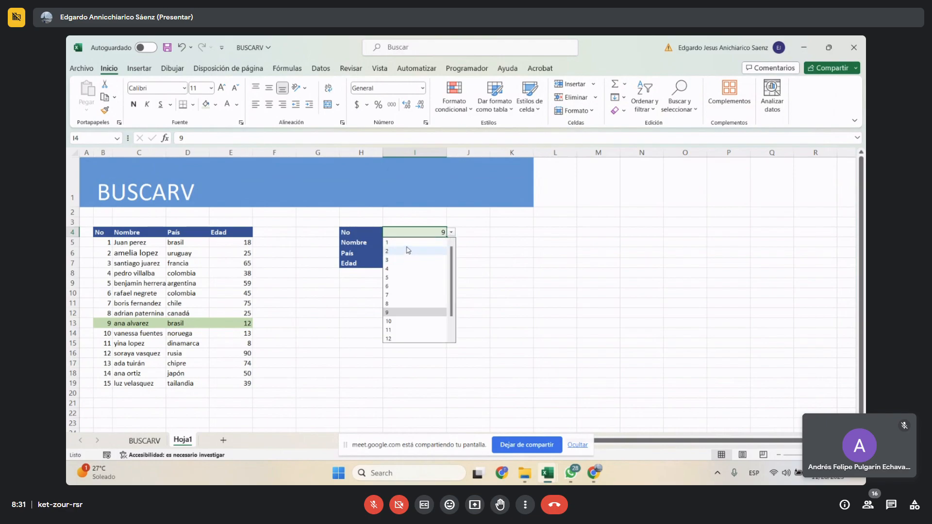
{"action": "left_click", "coordinate": [409, 242]}
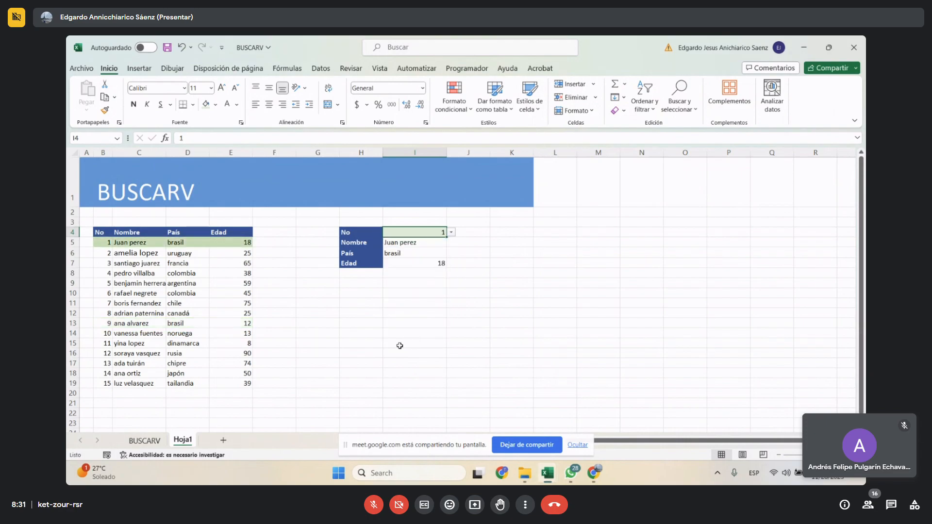
{"action": "left_click", "coordinate": [452, 232]}
{"action": "left_click", "coordinate": [415, 339]}
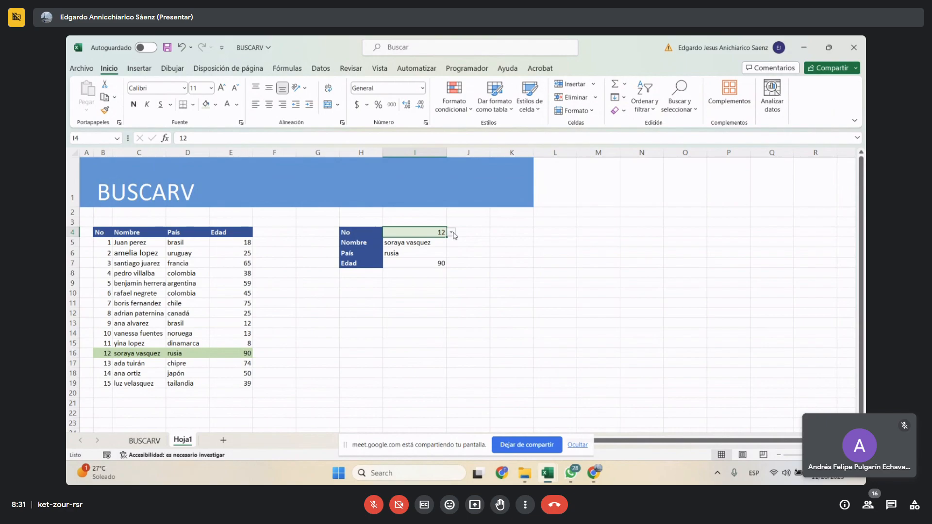
{"action": "left_click", "coordinate": [451, 232]}
{"action": "left_click", "coordinate": [433, 289]}
{"action": "left_click", "coordinate": [437, 350]}
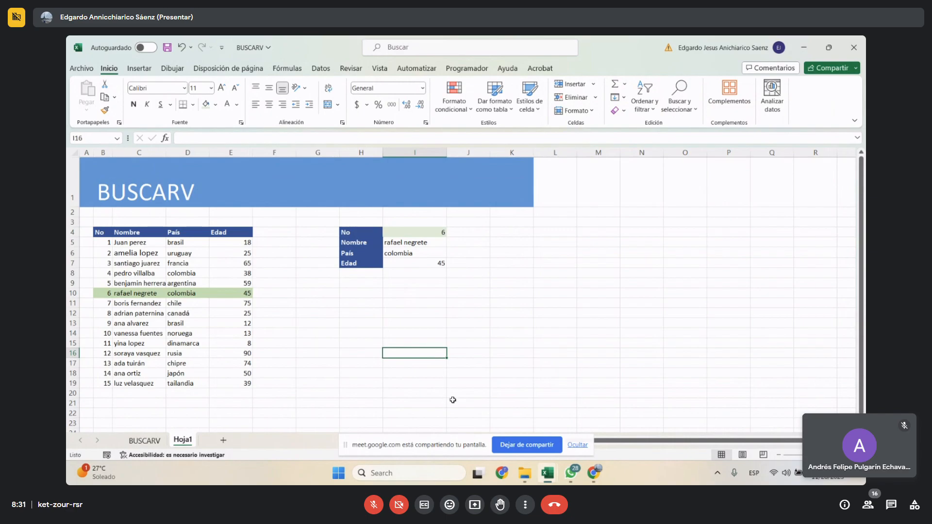
- Switch to the FUNDAMENTOS workbook and review its Concatenar fórmulas, Eliminar datos duplicados and Buscarv sheets
{"action": "left_click_drag", "start_coordinate": [457, 442], "coordinate": [674, 50]}
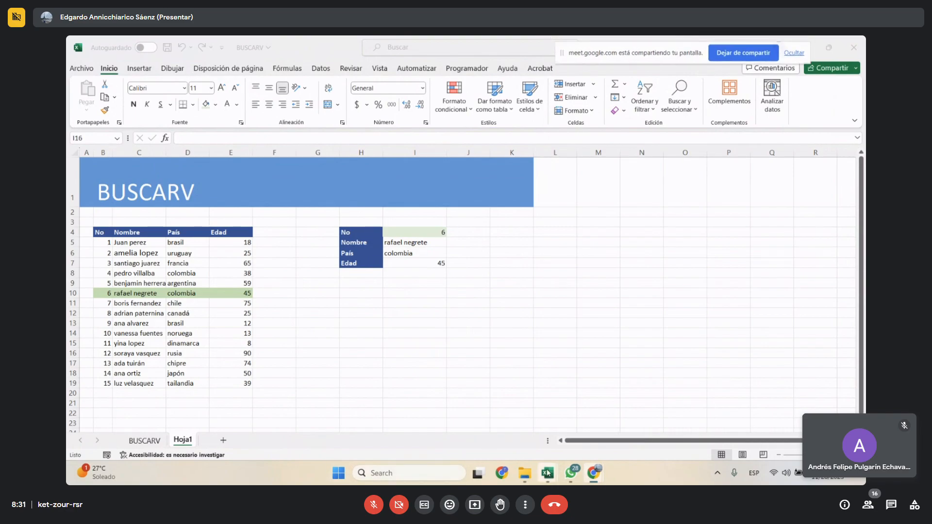
{"action": "mouse_move", "coordinate": [547, 474]}
{"action": "left_click", "coordinate": [456, 427]}
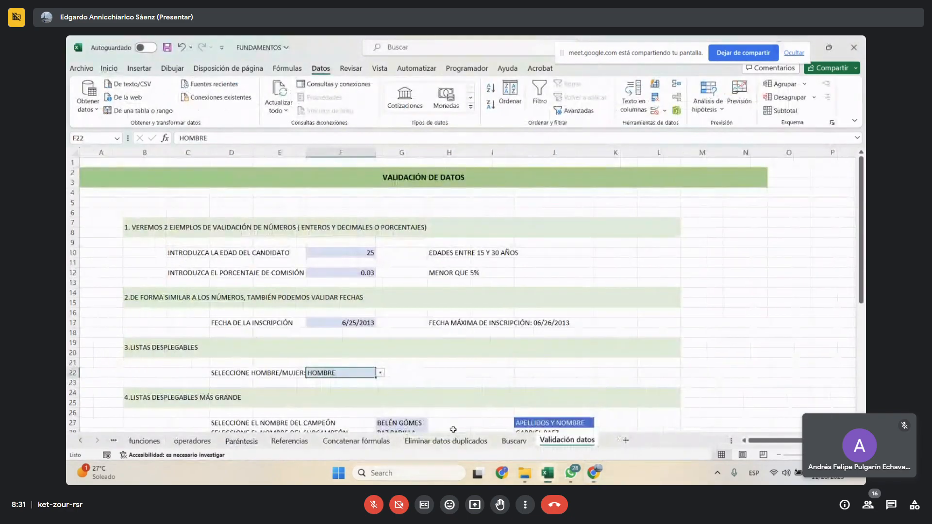
{"action": "left_click", "coordinate": [358, 442]}
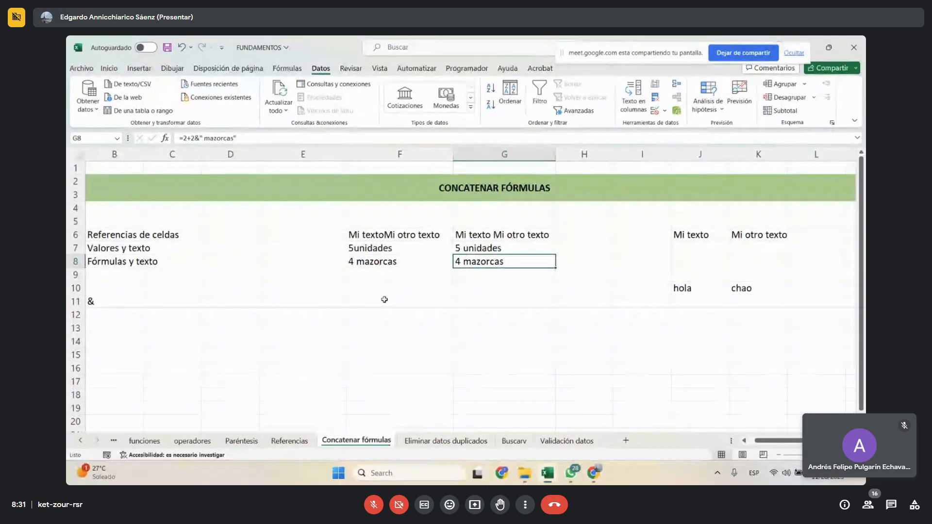
{"action": "left_click", "coordinate": [444, 440]}
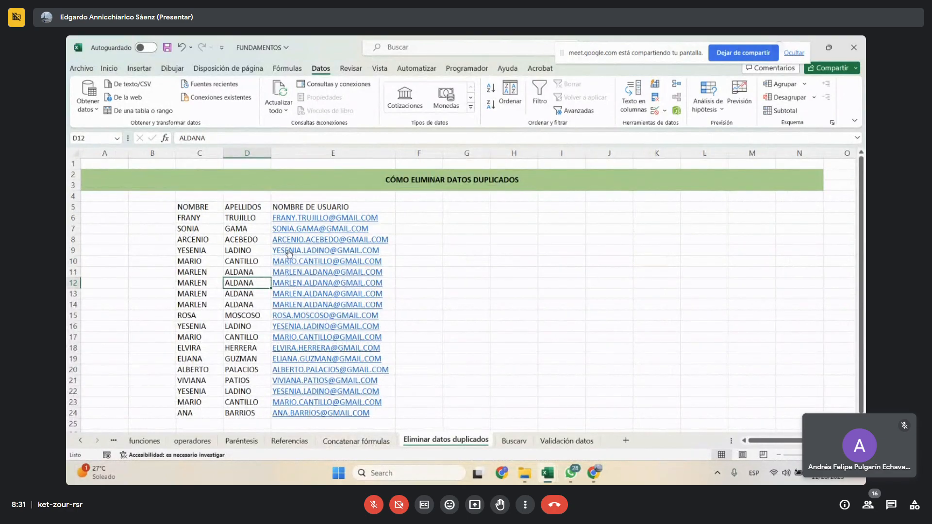
{"action": "left_click", "coordinate": [515, 440]}
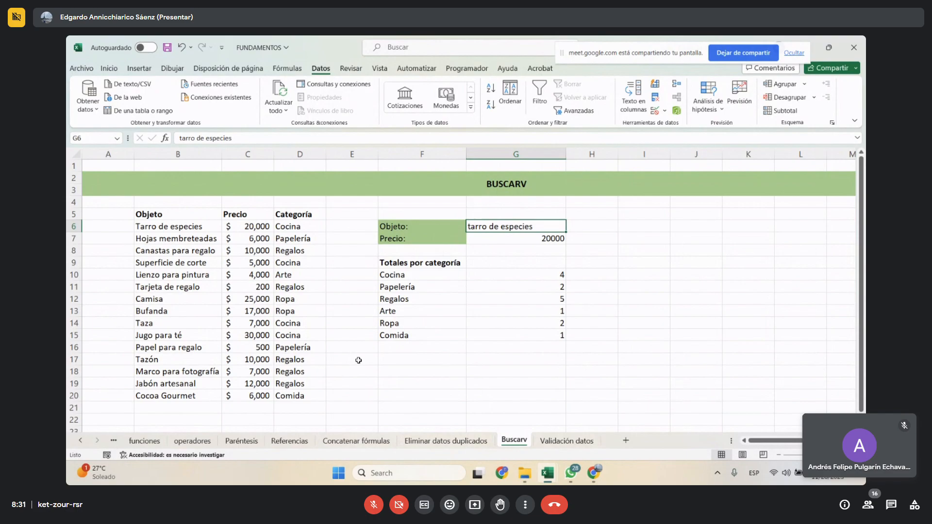
{"action": "left_click", "coordinate": [428, 365]}
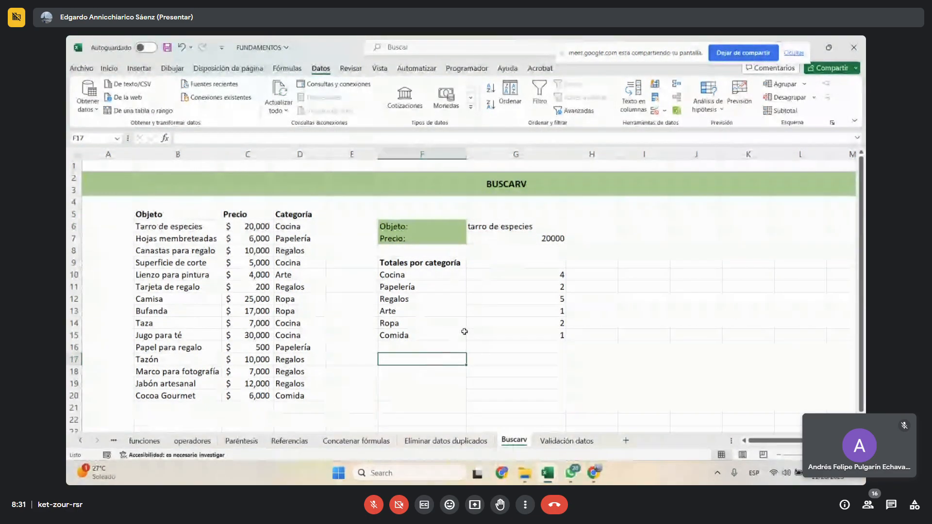
- Review the Validación datos sheet's exercises and switch back to the BUSCARV workbook
{"action": "left_click", "coordinate": [567, 441]}
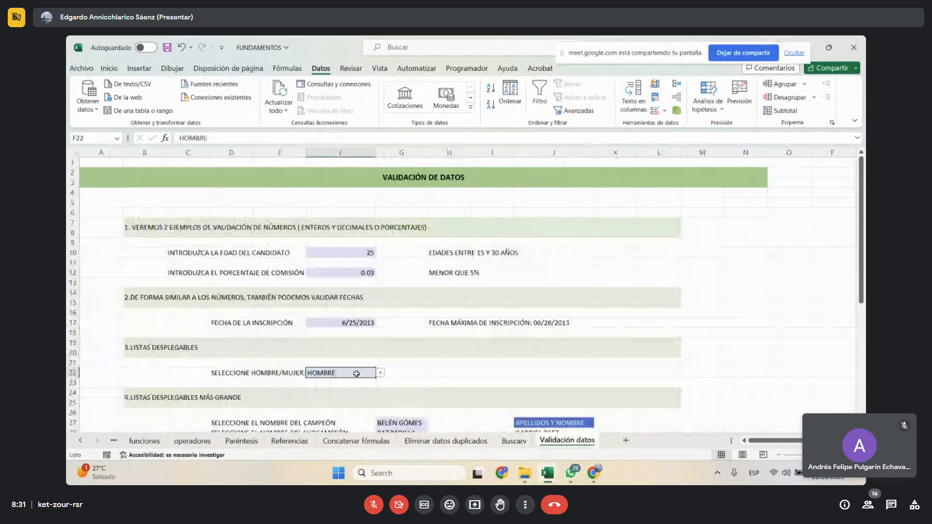
{"action": "left_click", "coordinate": [625, 253]}
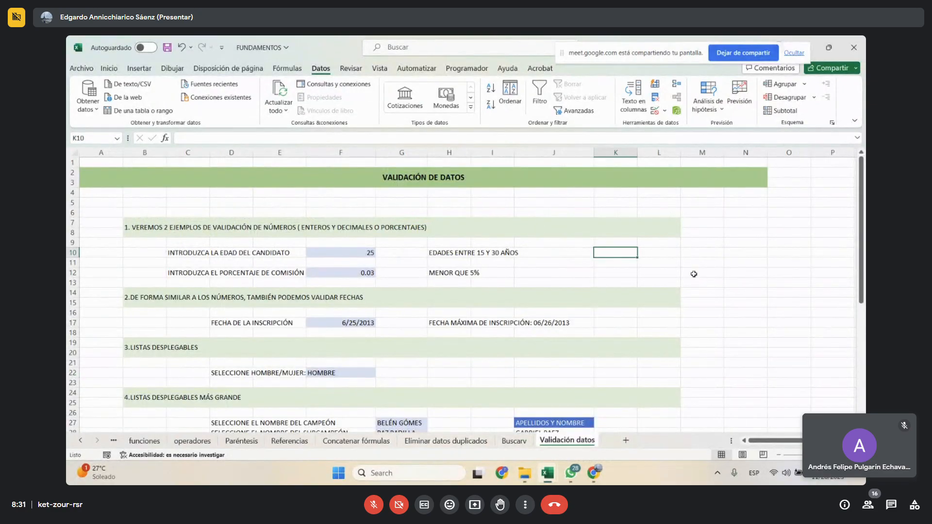
{"action": "scroll", "coordinate": [374, 354], "scroll_direction": "down", "scroll_amount": 1}
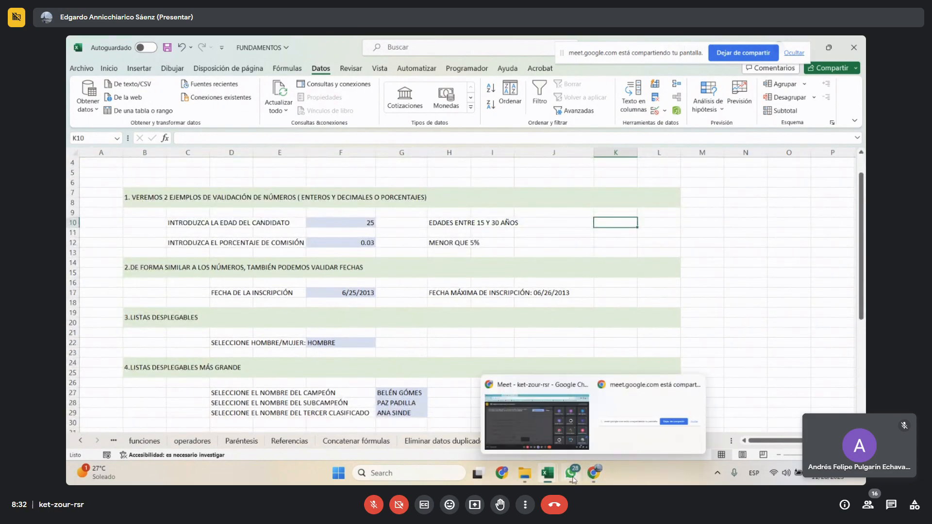
{"action": "mouse_move", "coordinate": [551, 480]}
{"action": "left_click", "coordinate": [645, 431]}
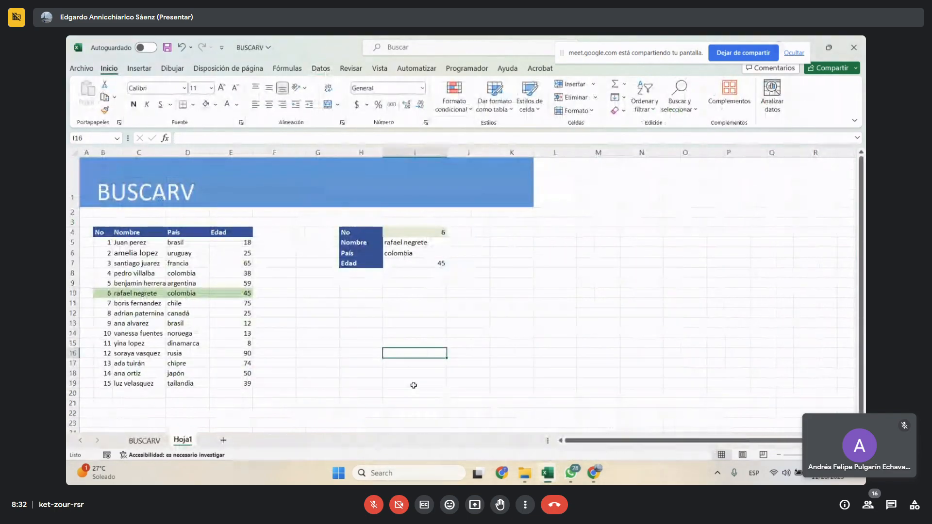
{"action": "left_click", "coordinate": [352, 383]}
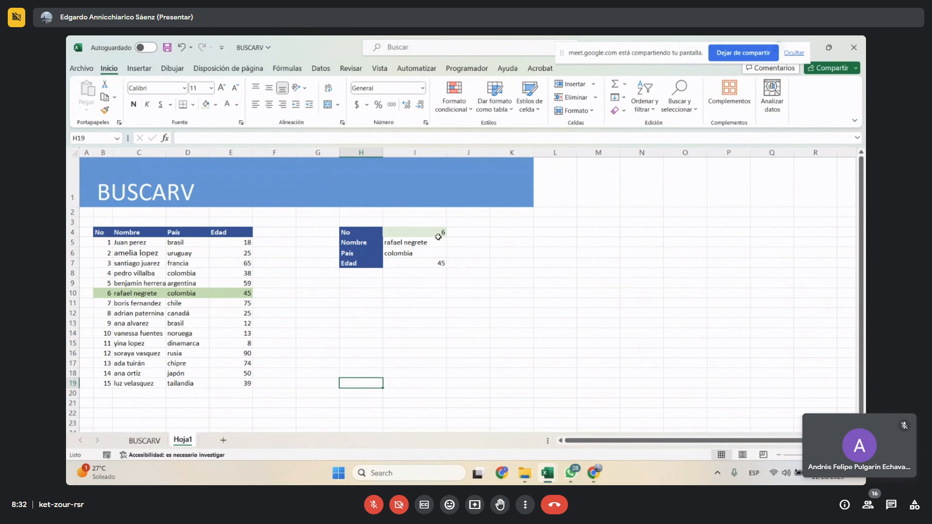
{"action": "left_click", "coordinate": [440, 233]}
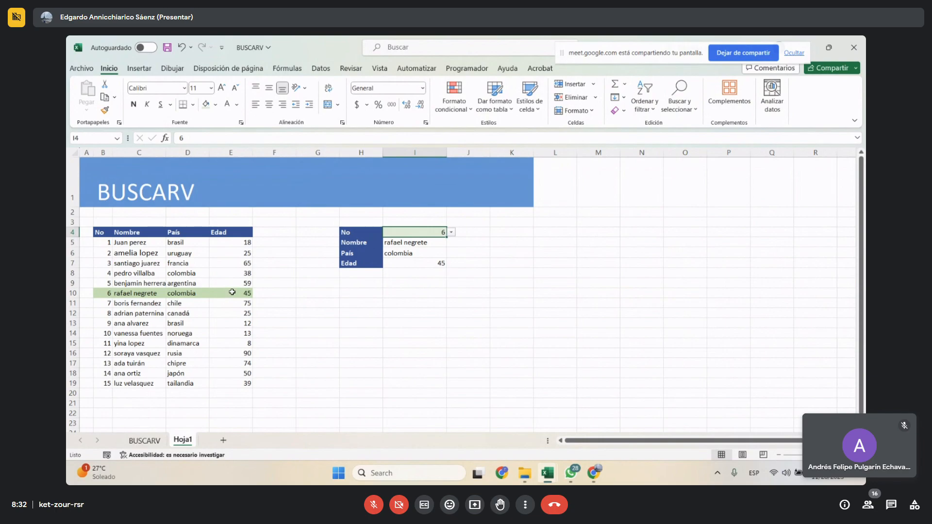
{"action": "left_click", "coordinate": [378, 323]}
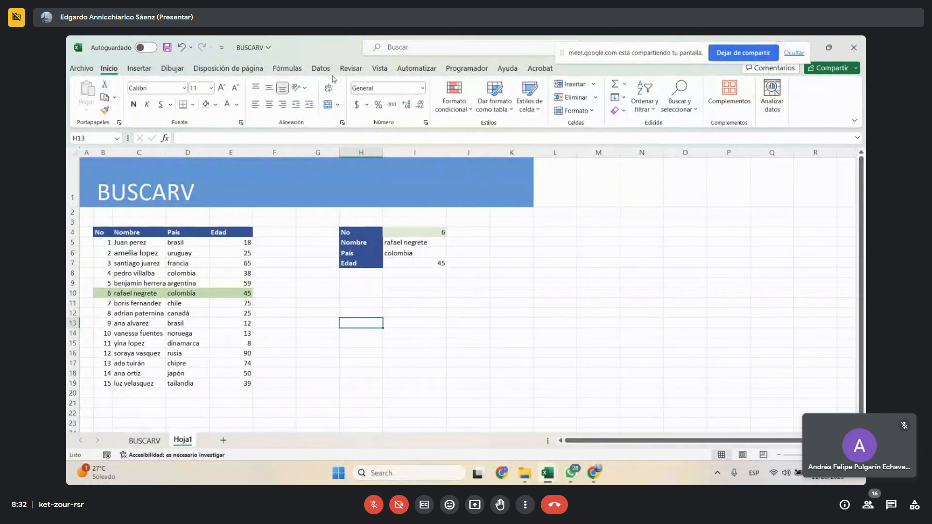
- Hide the gridlines on the Hoja1 sheet
{"action": "left_click", "coordinate": [380, 69]}
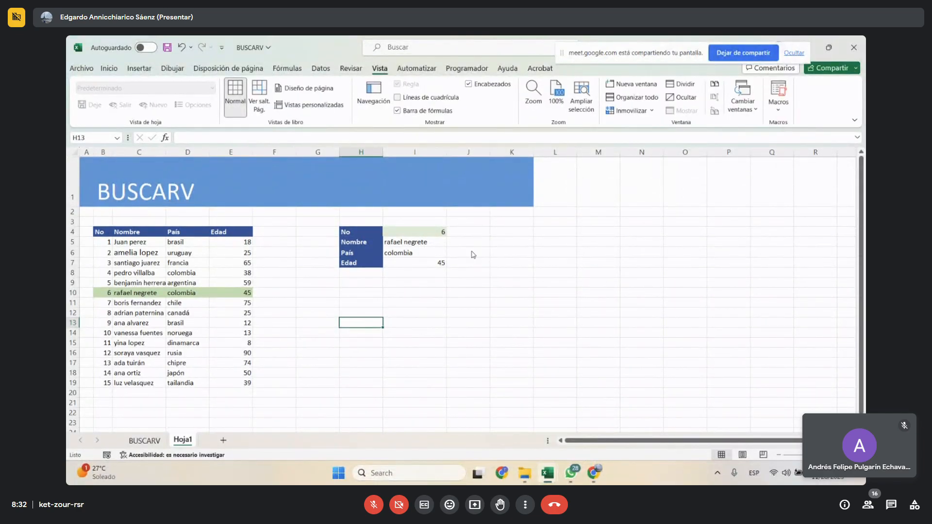
{"action": "left_click", "coordinate": [465, 353]}
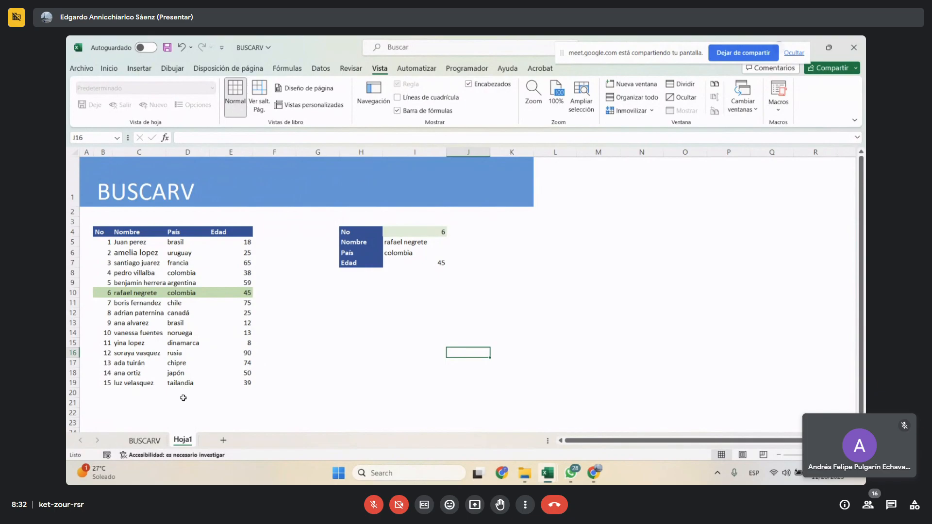
- Choose 8 from the No dropdown list in I4 to test the lookups and row highlighting
{"action": "left_click", "coordinate": [415, 234]}
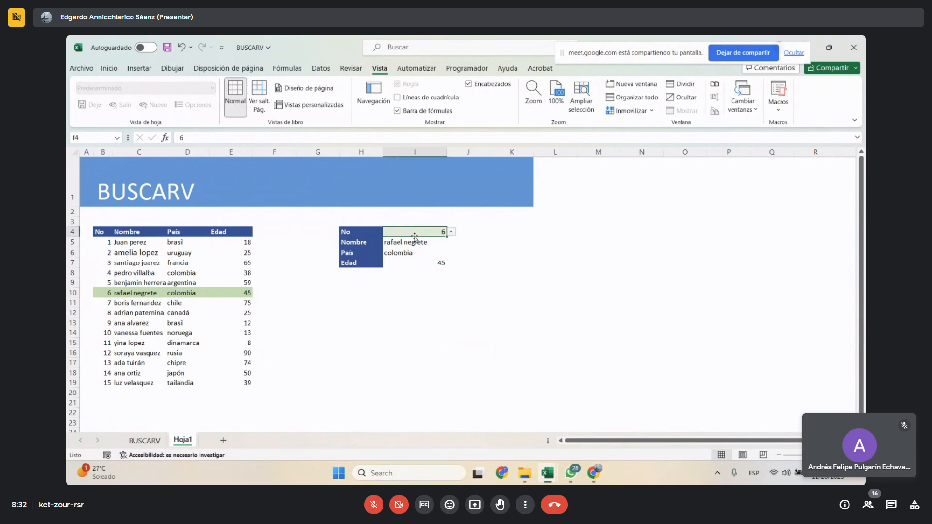
{"action": "left_click", "coordinate": [451, 233]}
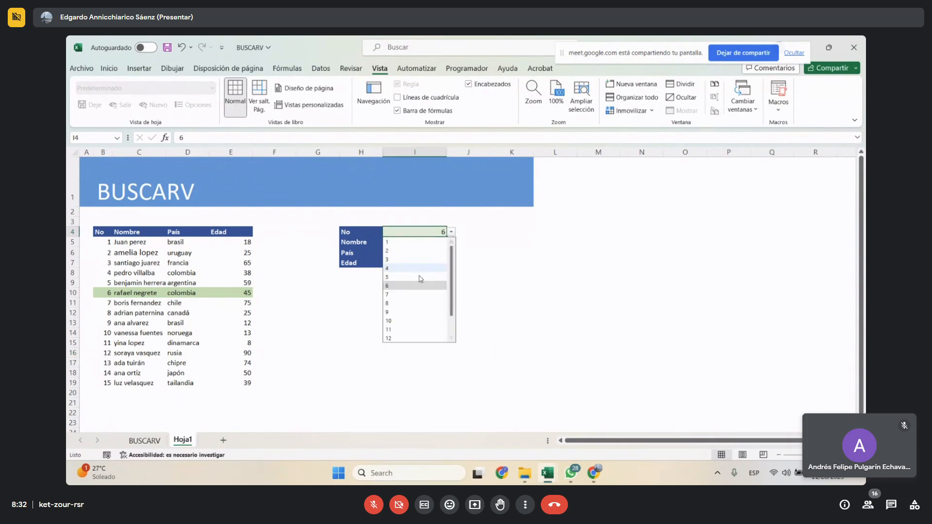
{"action": "left_click", "coordinate": [389, 303]}
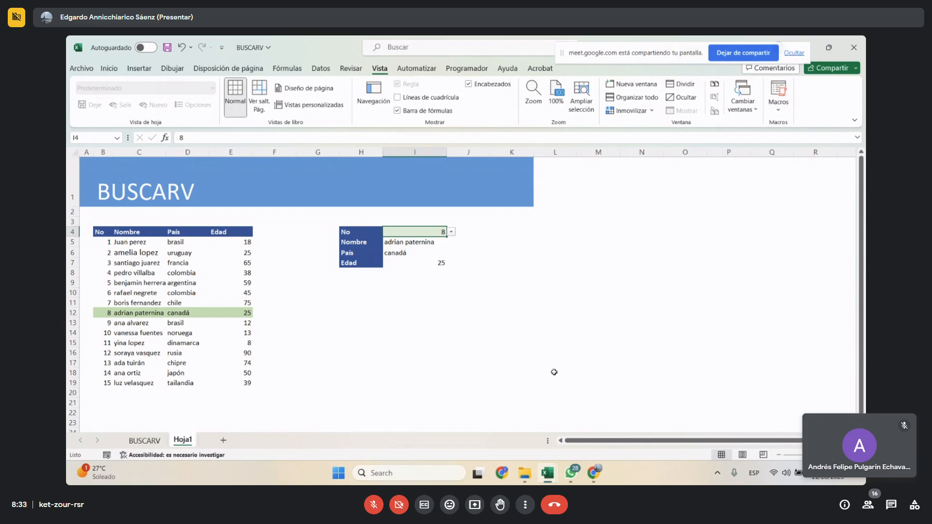
- Switch to the Google Meet call in Chrome and stop presenting the screen
{"action": "left_click", "coordinate": [594, 475]}
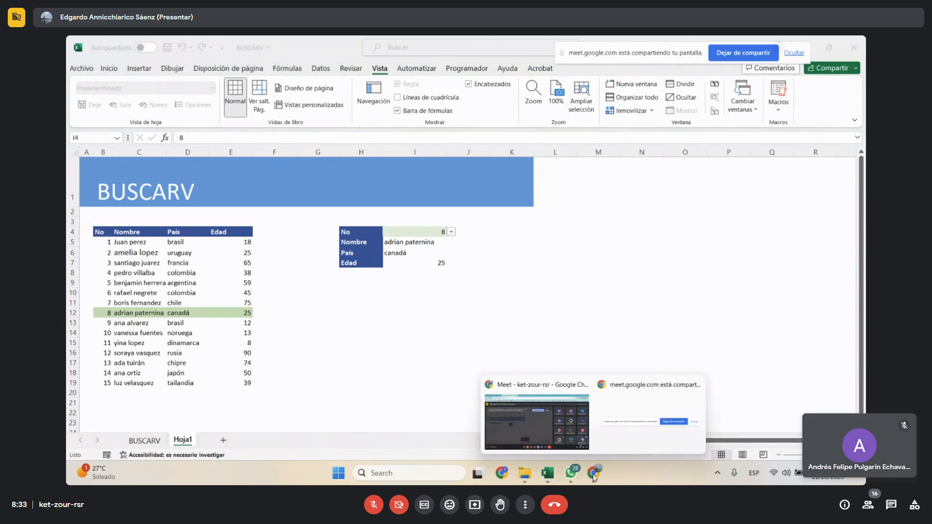
{"action": "left_click", "coordinate": [529, 419]}
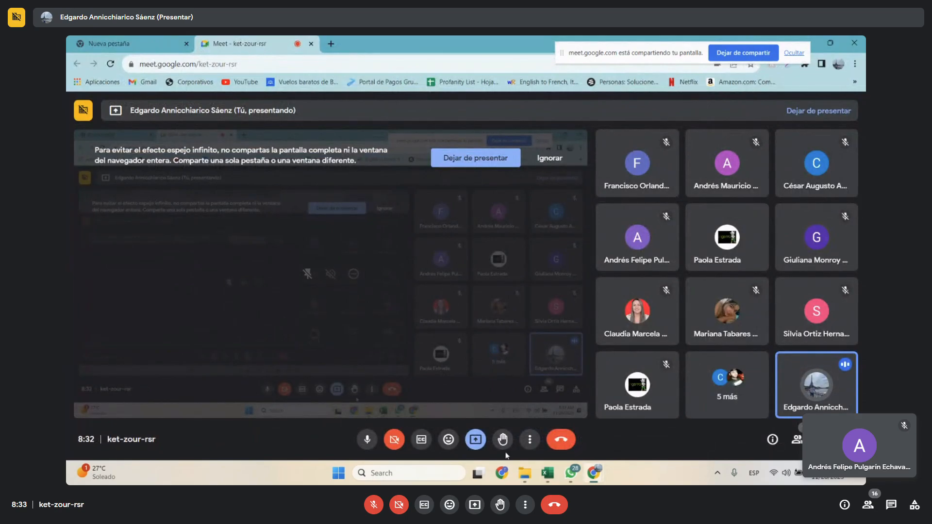
{"action": "left_click", "coordinate": [476, 439]}
{"action": "left_click", "coordinate": [490, 407]}
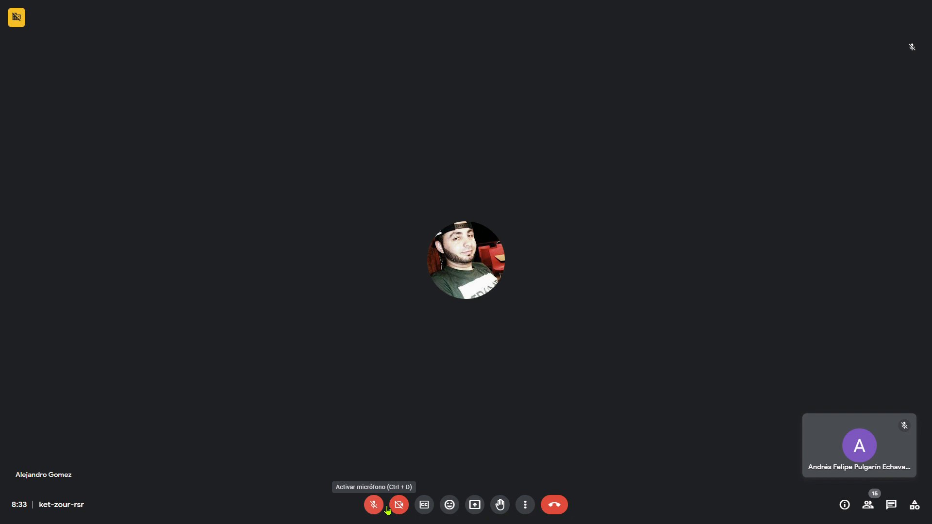
- Turn on the microphone in the meeting and mute it again
{"action": "left_click", "coordinate": [382, 512]}
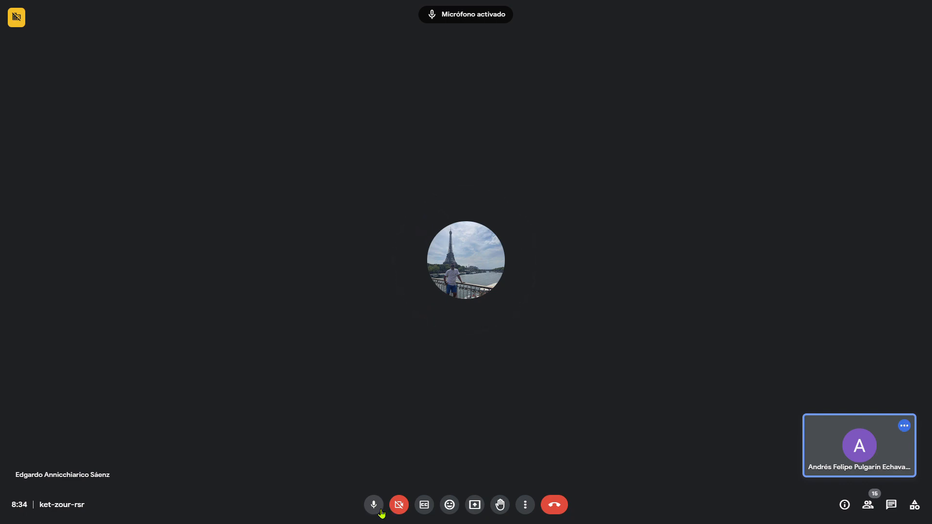
{"action": "left_click", "coordinate": [378, 507]}
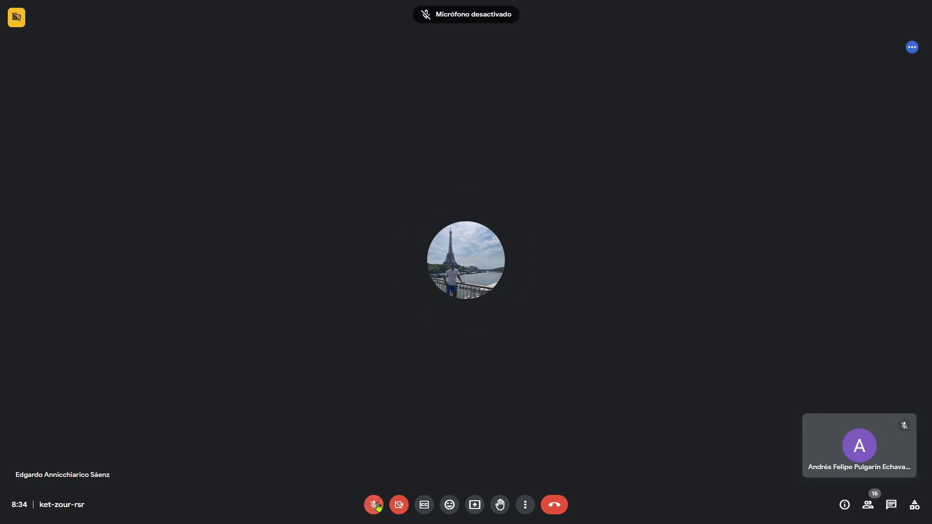